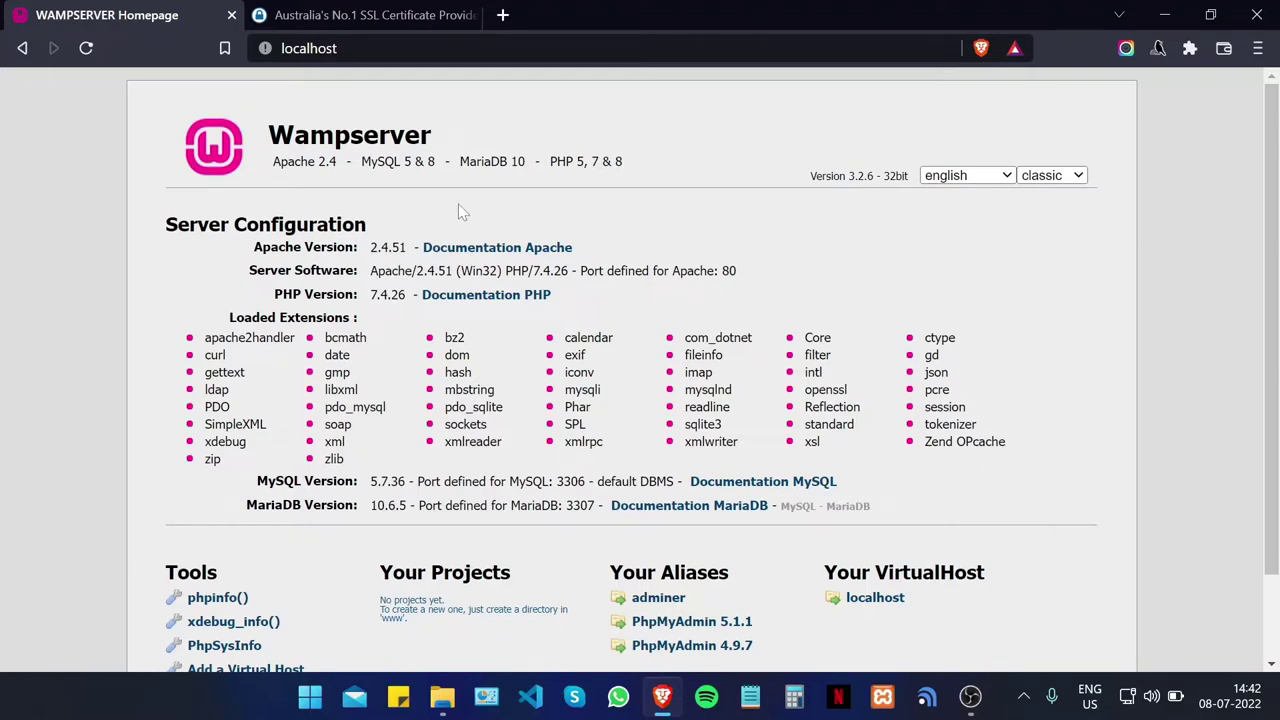
Step: Check the localhost page's security information, then switch to the SSLTrust tab
{"action": "left_click", "coordinate": [265, 48]}
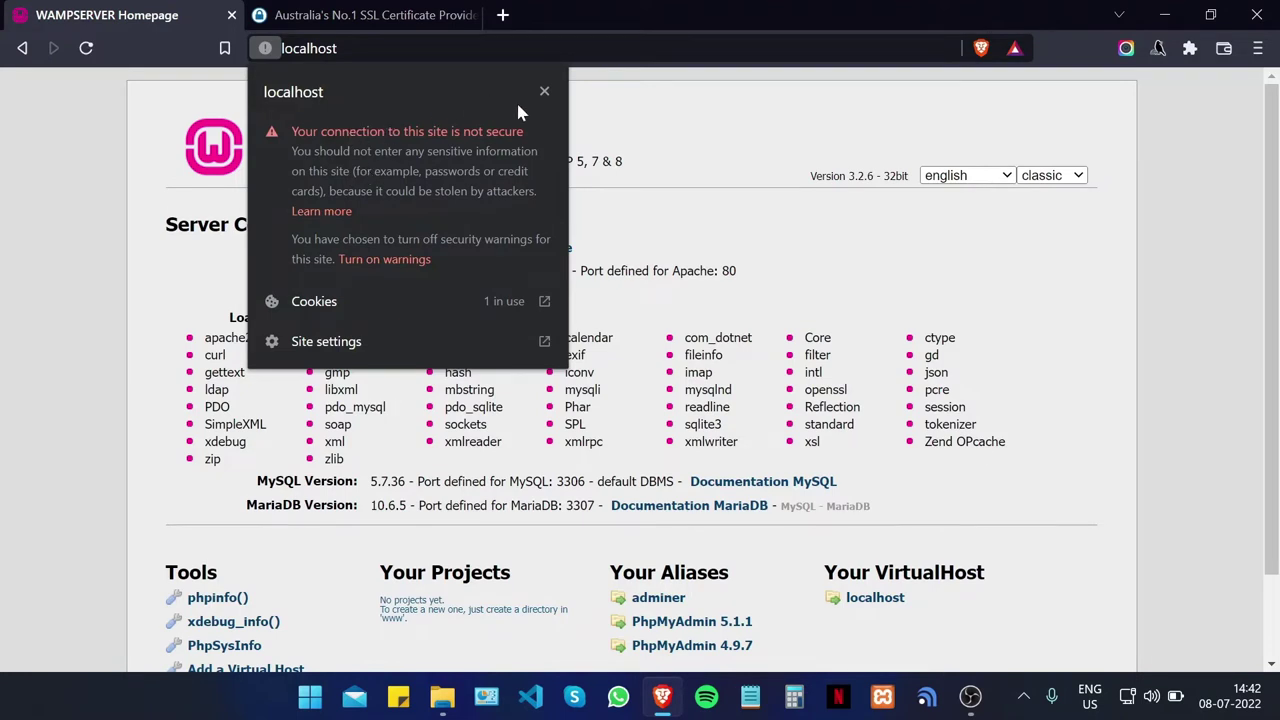
{"action": "left_click", "coordinate": [543, 92]}
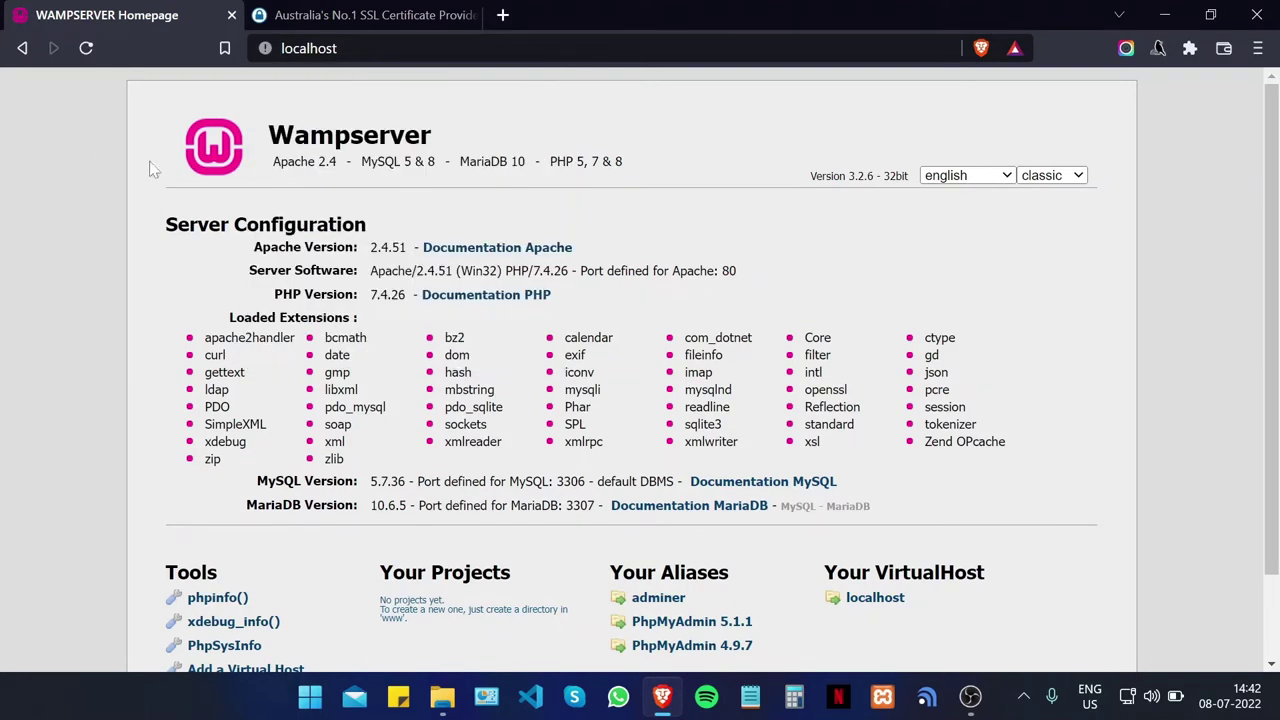
{"action": "left_click", "coordinate": [330, 13]}
Step: Move the SSLTrust tab to first position and open the footer's CSR and Key Generator
{"action": "left_click_drag", "start_coordinate": [330, 13], "coordinate": [150, 12]}
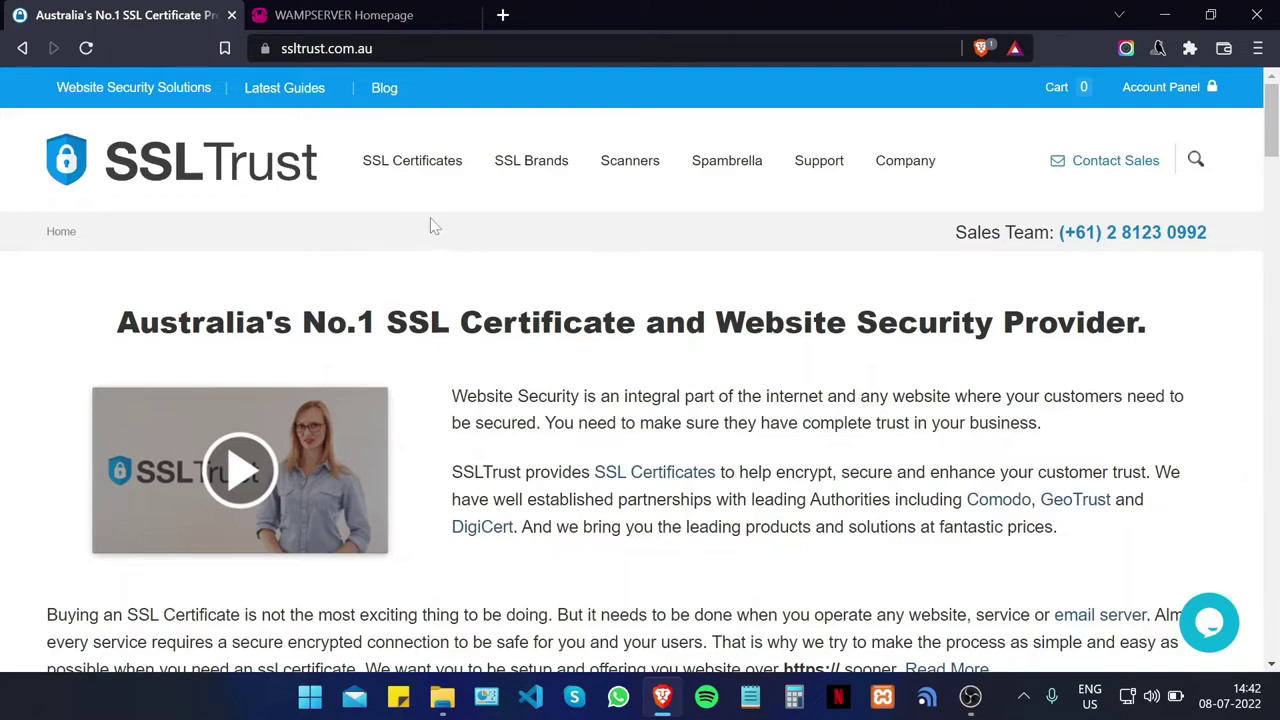
{"action": "scroll", "coordinate": [549, 210], "scroll_direction": "down", "scroll_amount": 8}
{"action": "scroll", "coordinate": [590, 245], "scroll_direction": "down", "scroll_amount": 7}
{"action": "scroll", "coordinate": [604, 252], "scroll_direction": "down", "scroll_amount": 20}
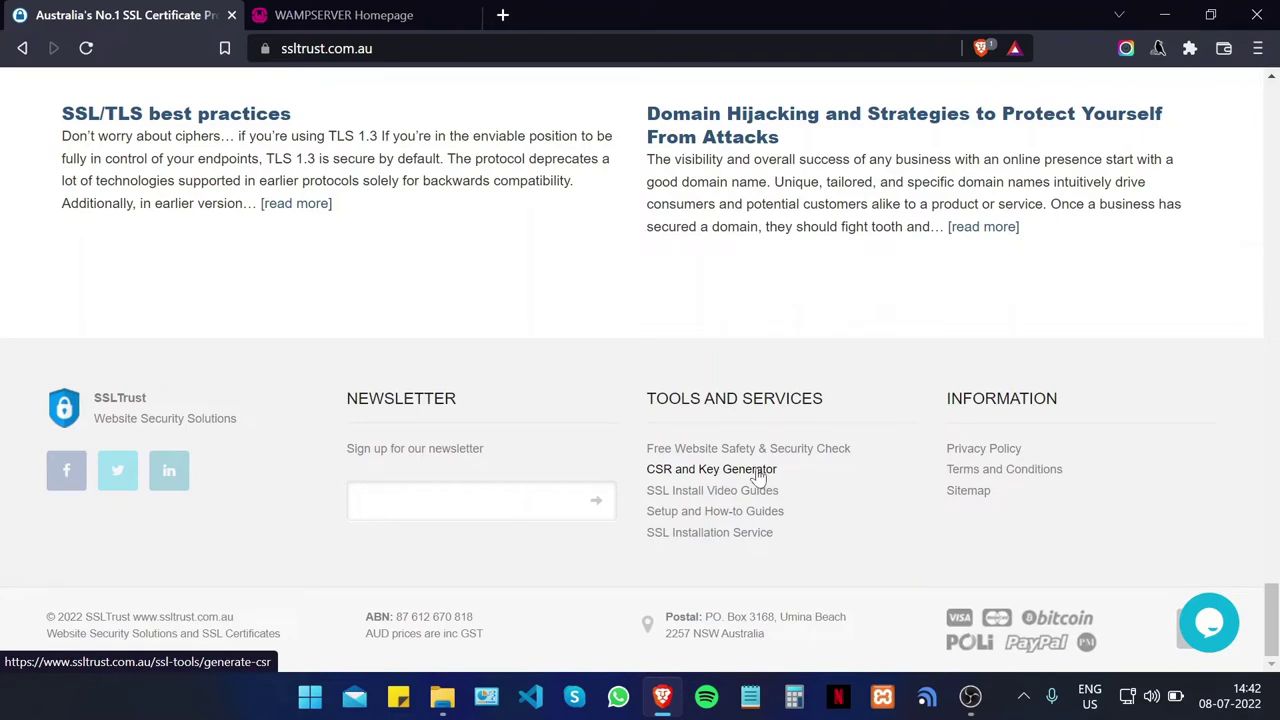
{"action": "left_click", "coordinate": [760, 477]}
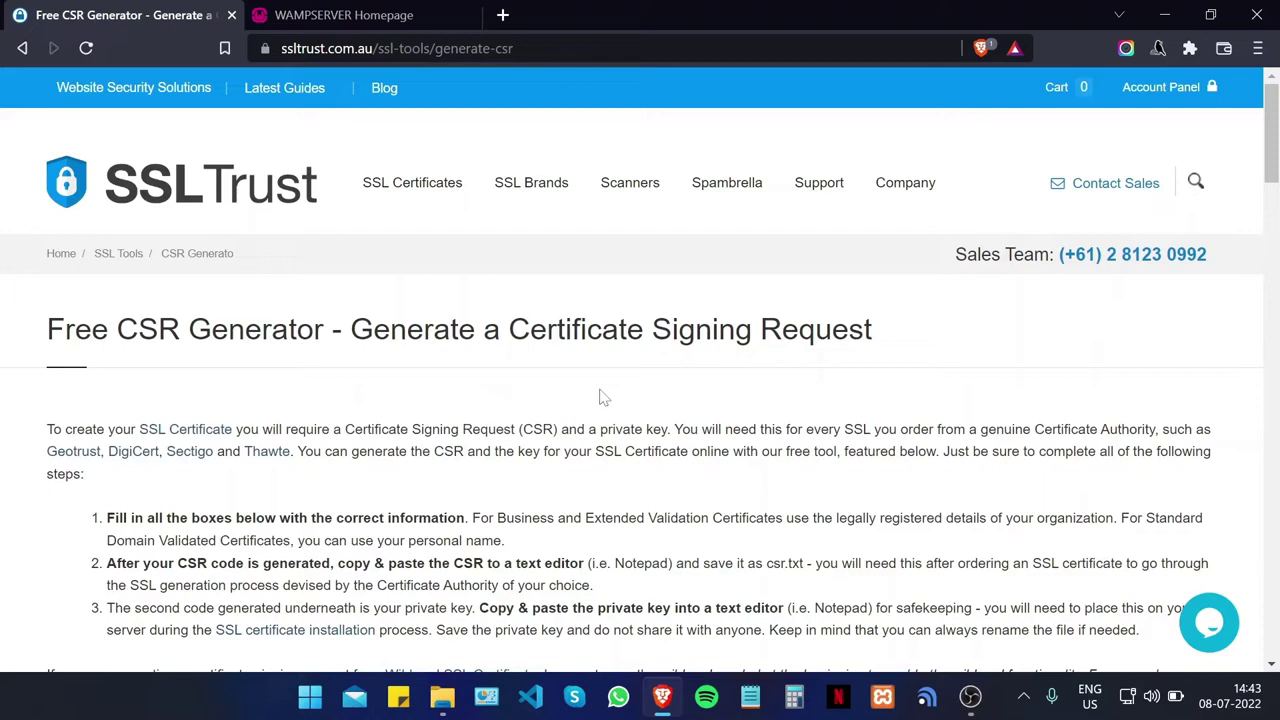
Step: Enter common name sslguides.com.au, organization SSLTrust, unit IT and locality Sydney
{"action": "scroll", "coordinate": [603, 405], "scroll_direction": "down", "scroll_amount": 7}
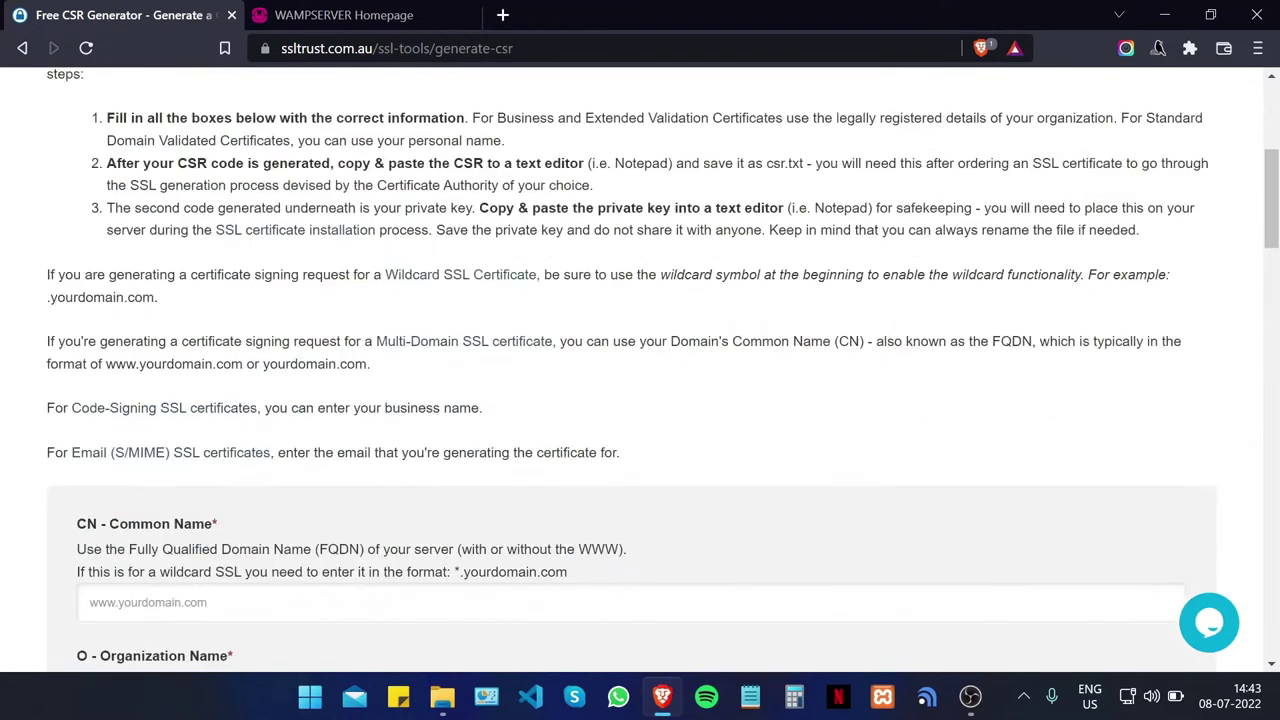
{"action": "left_click", "coordinate": [285, 340]}
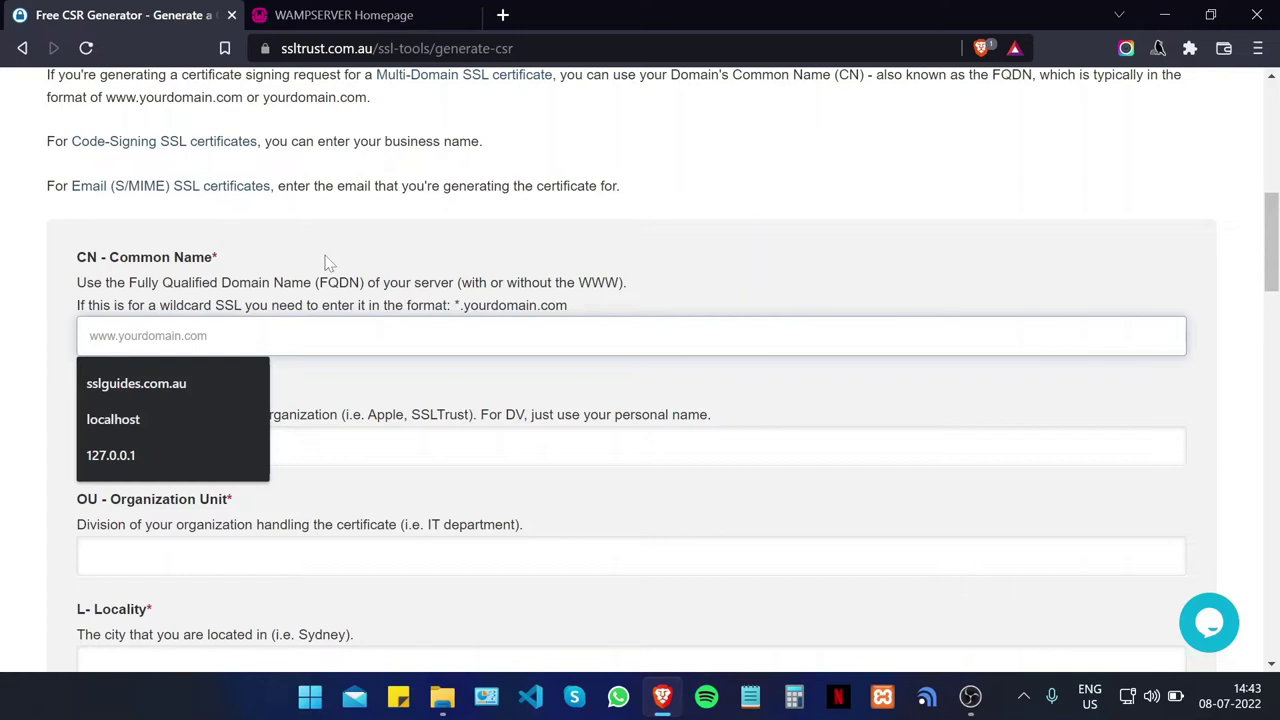
{"action": "type", "text": "sslguid"}
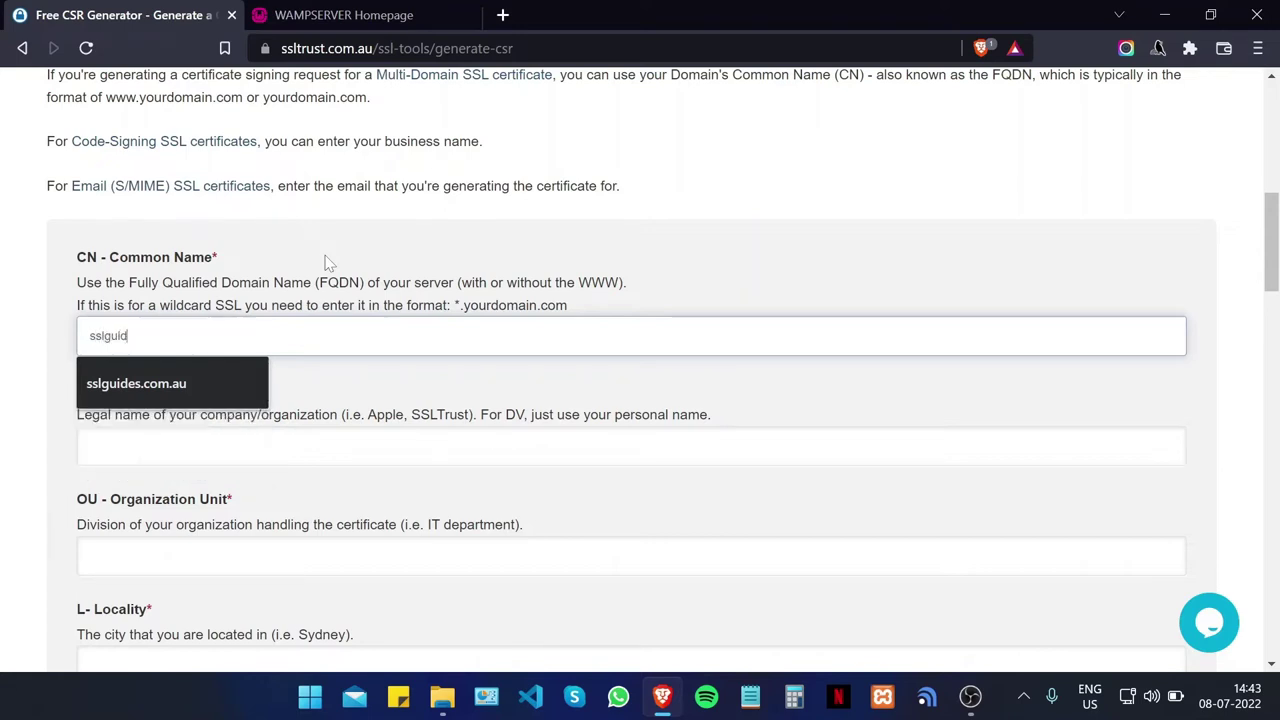
{"action": "type", "text": "es.com.au"}
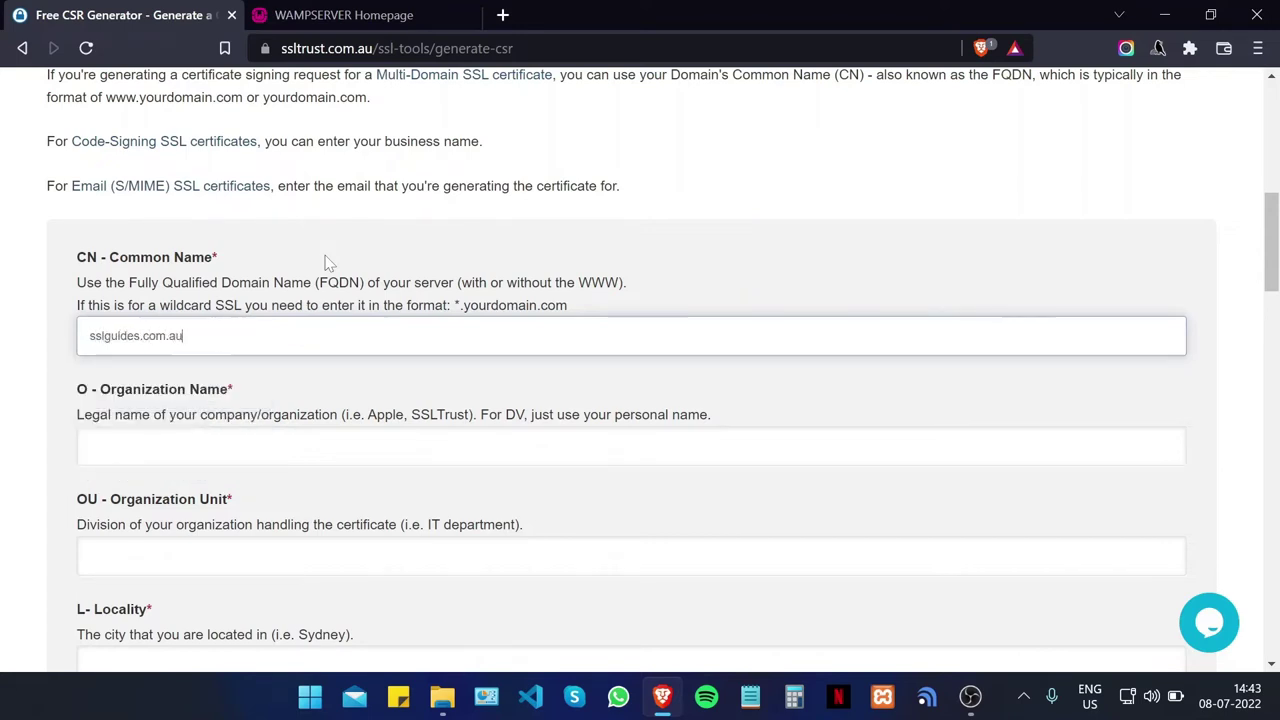
{"action": "key", "text": "Tab"}
{"action": "type", "text": "SS"}
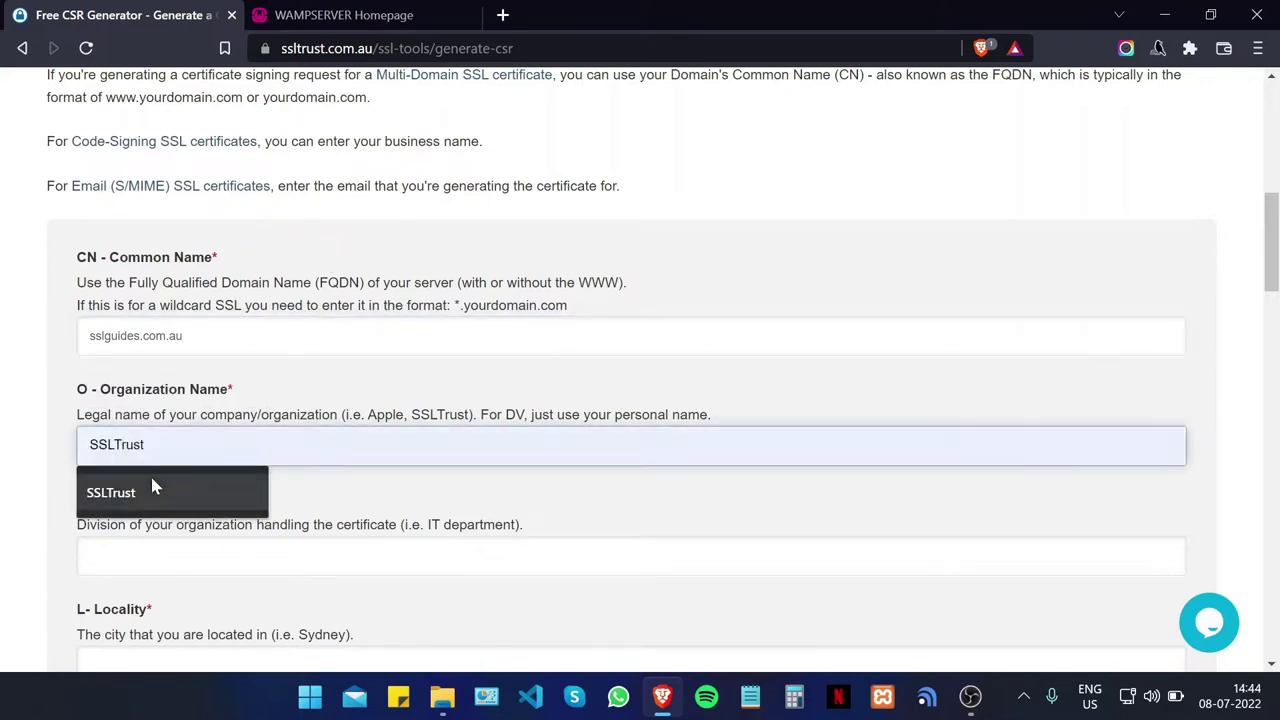
{"action": "left_click", "coordinate": [150, 478]}
{"action": "key", "text": "Tab"}
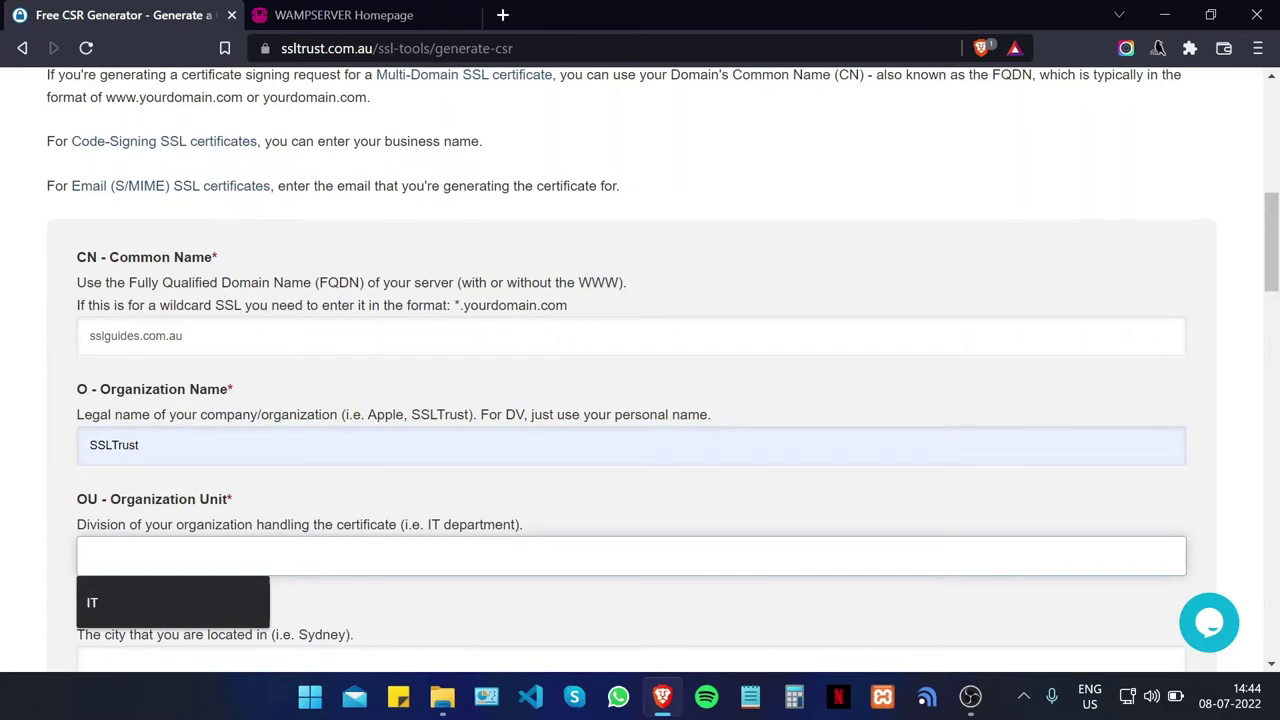
{"action": "key", "text": "Down"}
{"action": "key", "text": "Return"}
{"action": "scroll", "coordinate": [640, 360], "scroll_direction": "down", "scroll_amount": 3}
{"action": "key", "text": "Tab"}
{"action": "type", "text": "Sydne"}
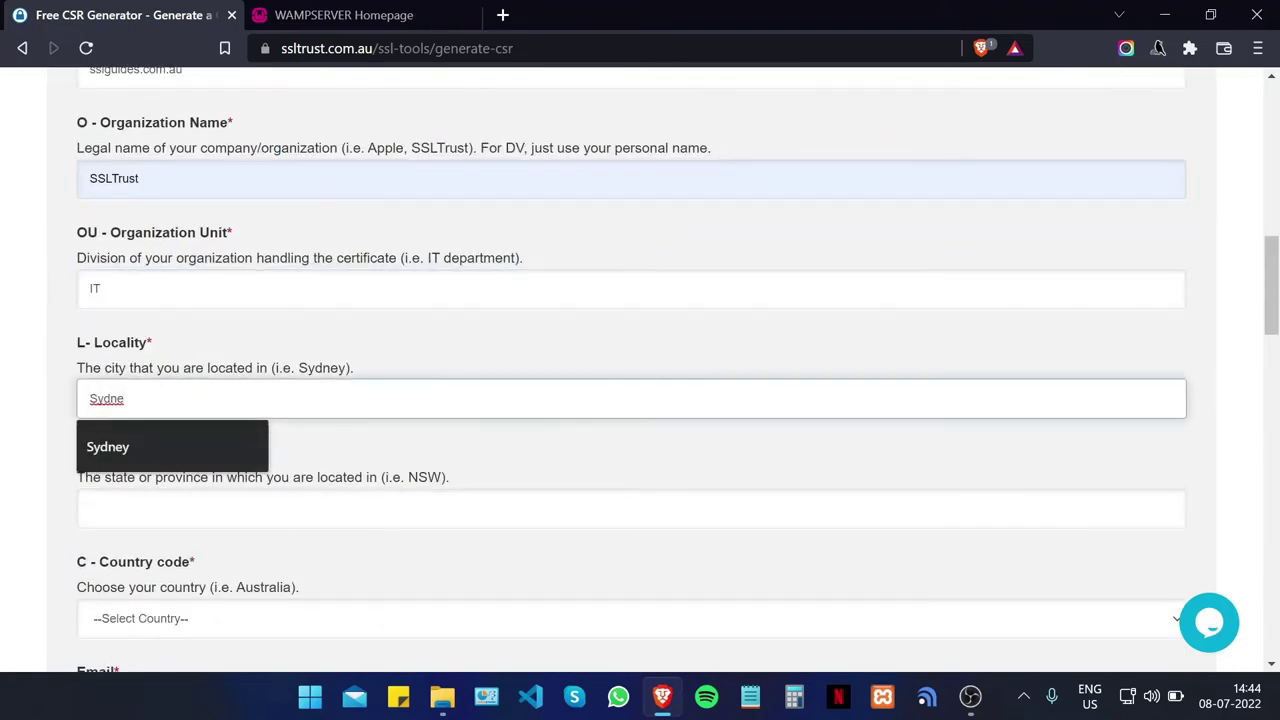
{"action": "type", "text": "y"}
Step: Set the state to NSW and the country to Australia
{"action": "scroll", "coordinate": [258, 340], "scroll_direction": "down", "scroll_amount": 1}
{"action": "key", "text": "Tab"}
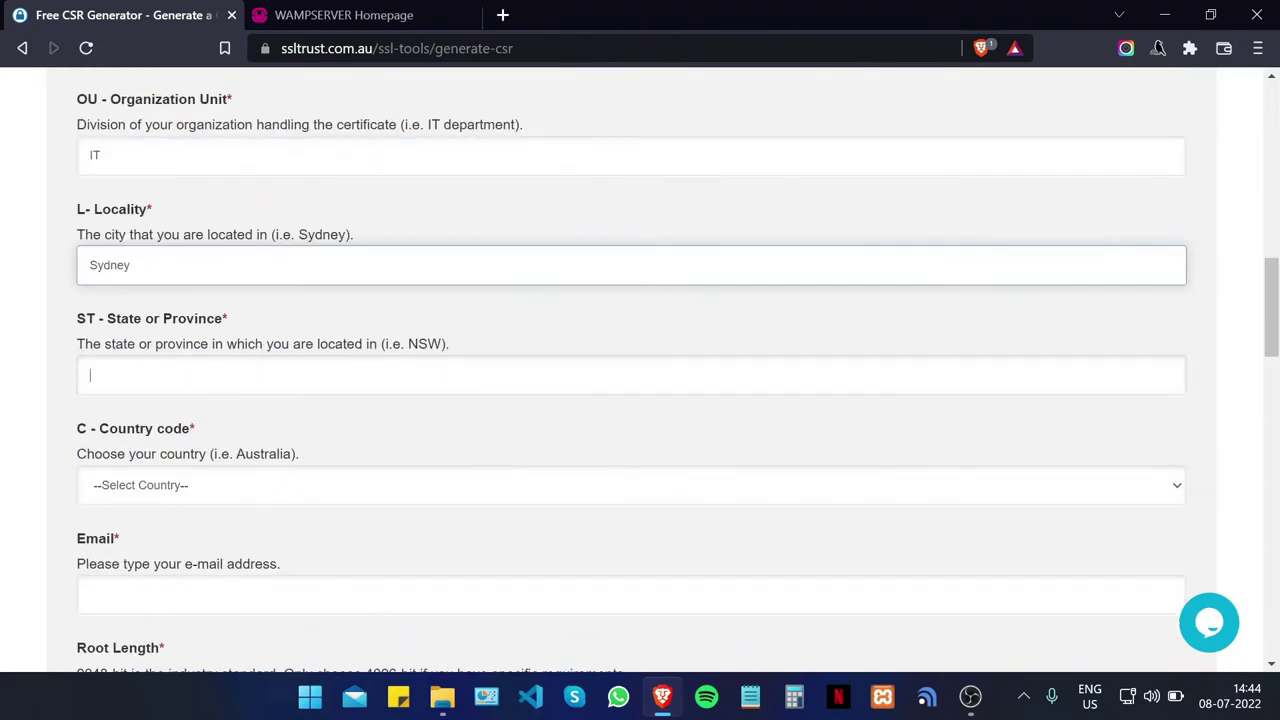
{"action": "left_click", "coordinate": [323, 362]}
{"action": "type", "text": "NSW"}
{"action": "left_click", "coordinate": [40, 317]}
{"action": "scroll", "coordinate": [120, 345], "scroll_direction": "down", "scroll_amount": 2}
{"action": "left_click", "coordinate": [149, 214]}
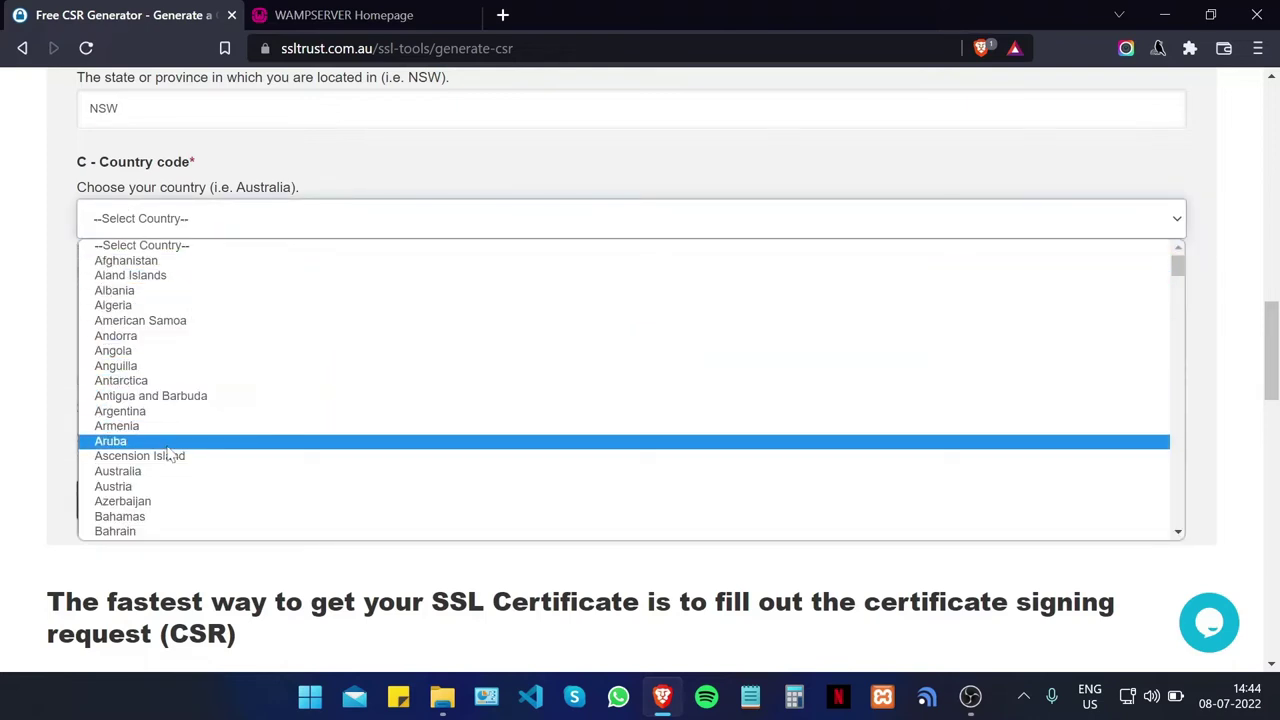
{"action": "left_click", "coordinate": [147, 477]}
Step: Enter the contact e-mail, keep the 2048-bit key length and generate the CSR
{"action": "left_click", "coordinate": [155, 316]}
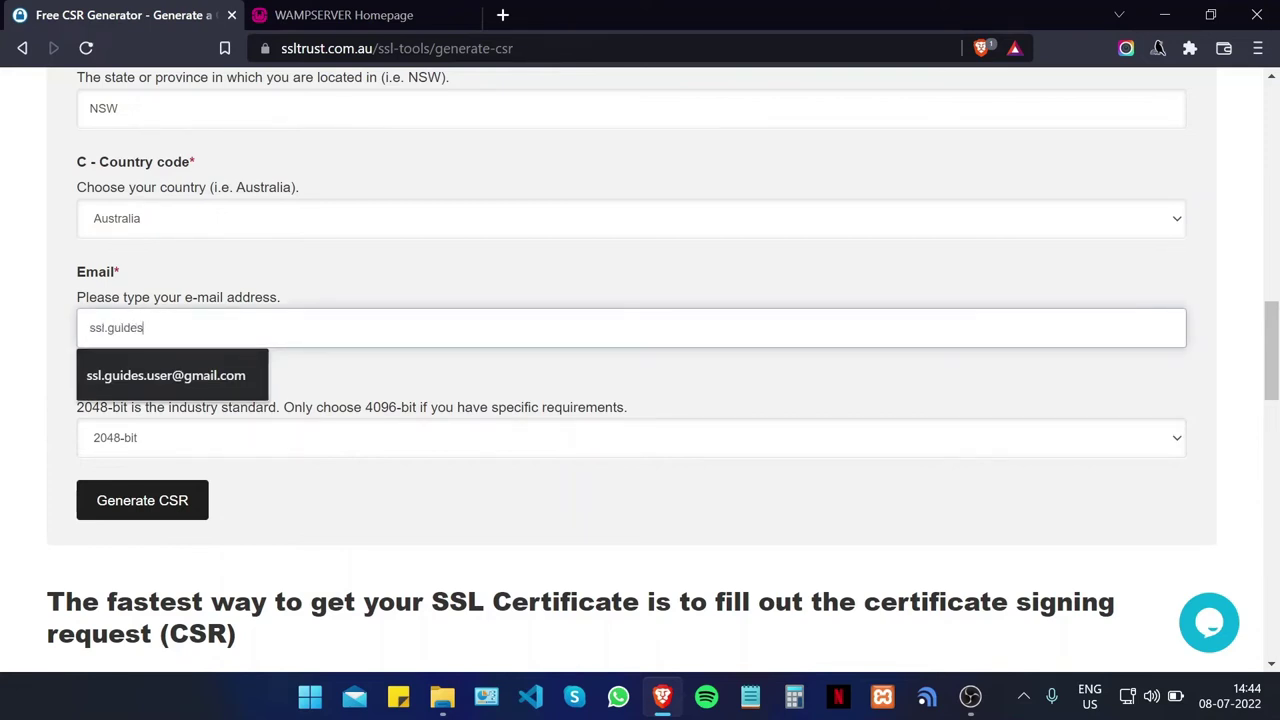
{"action": "left_click", "coordinate": [219, 437]}
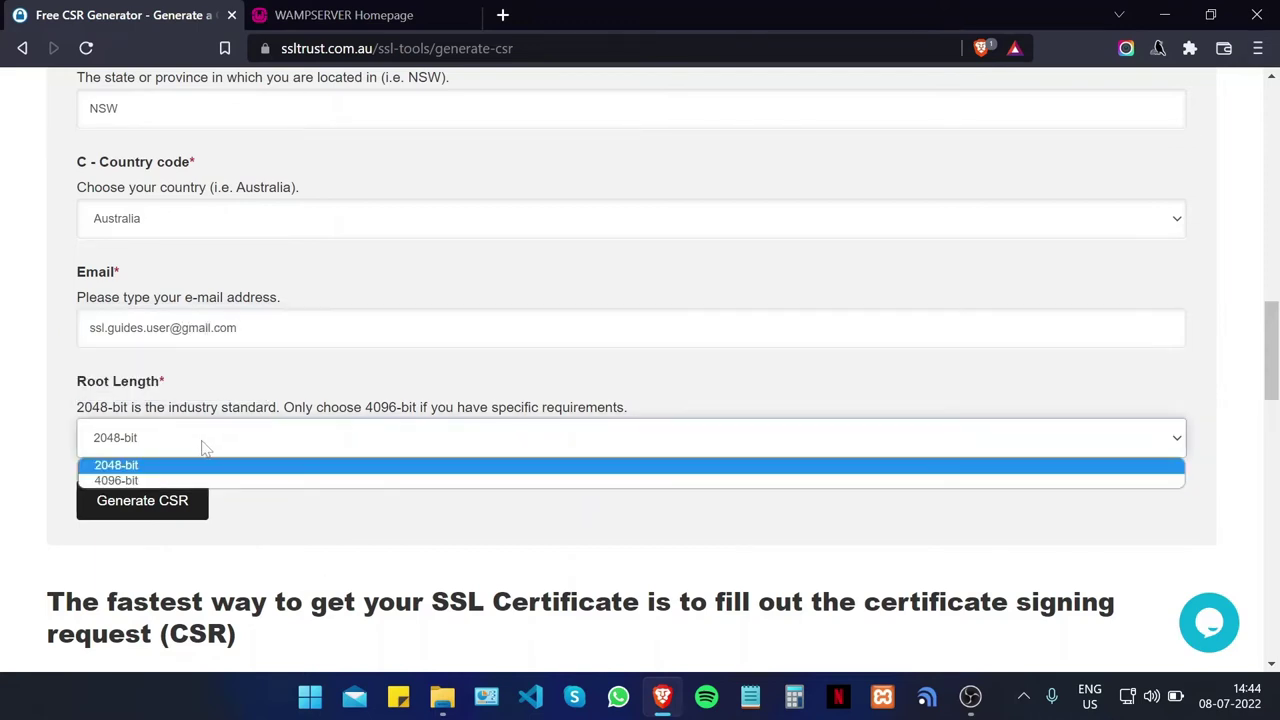
{"action": "left_click", "coordinate": [146, 472]}
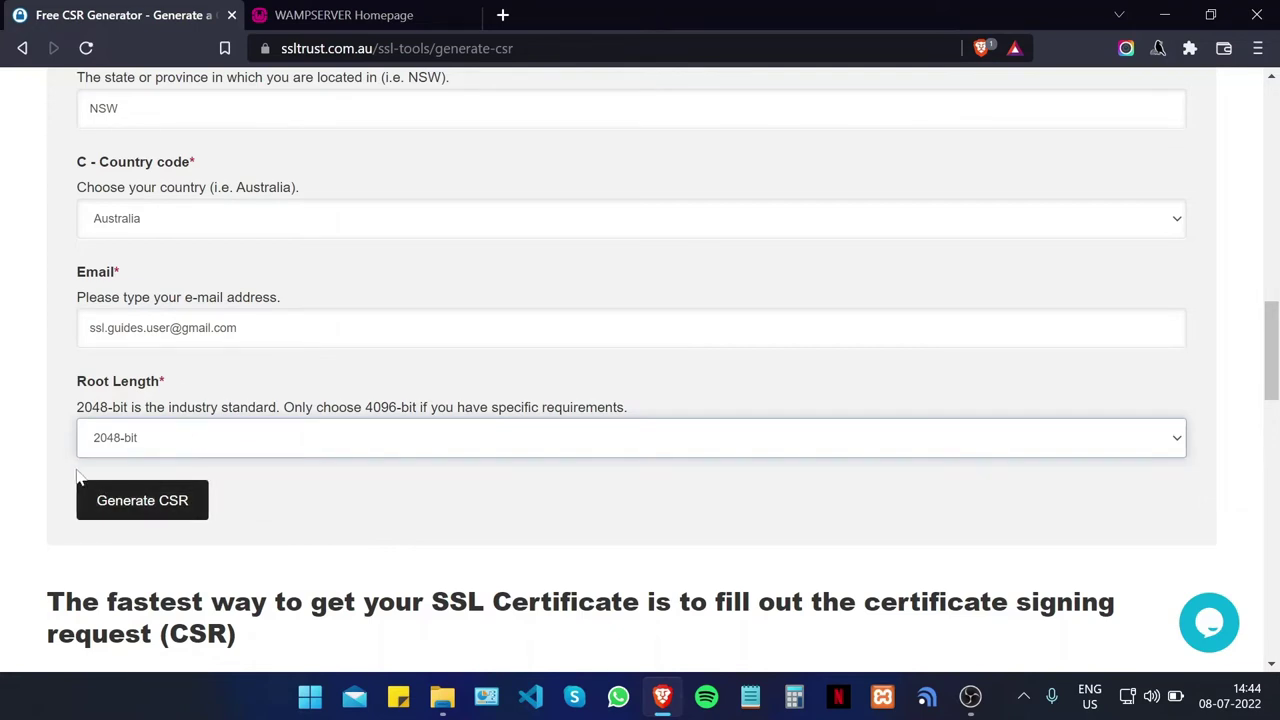
{"action": "left_click", "coordinate": [129, 503]}
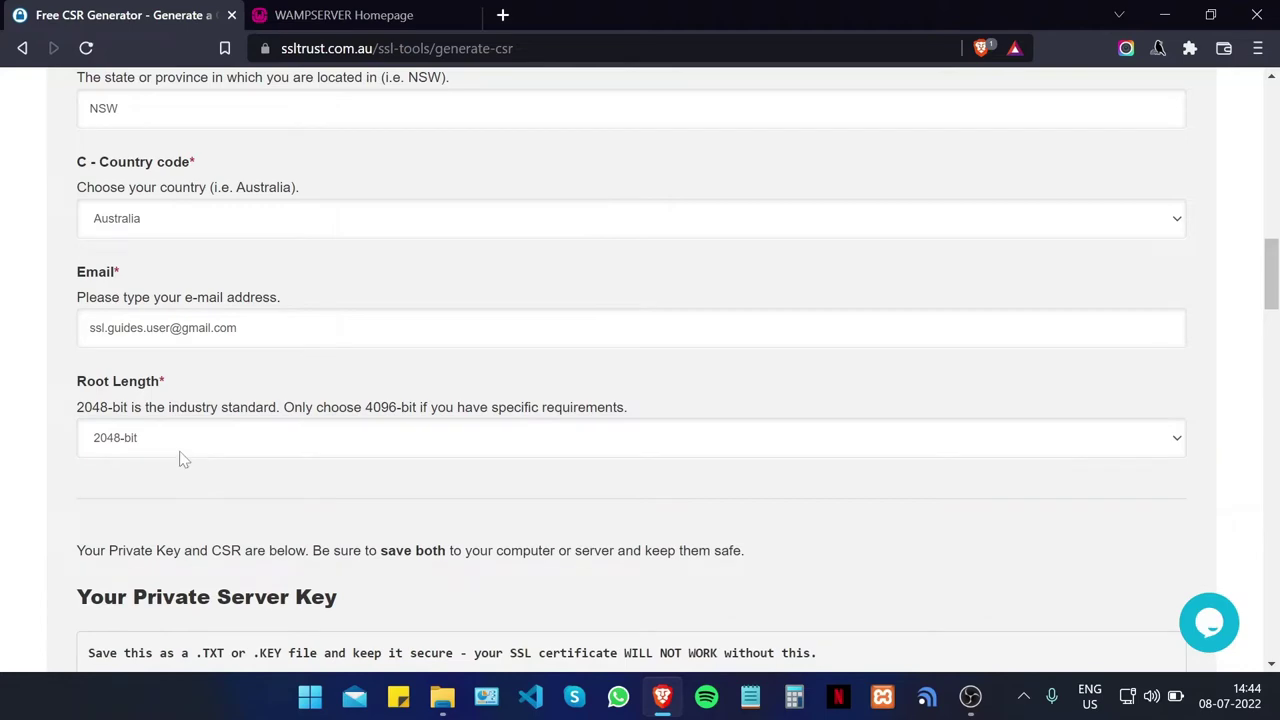
Step: Select the Your Private Server Key text from BEGIN PRIVATE KEY to END PRIVATE KEY
{"action": "scroll", "coordinate": [340, 410], "scroll_direction": "down", "scroll_amount": 4}
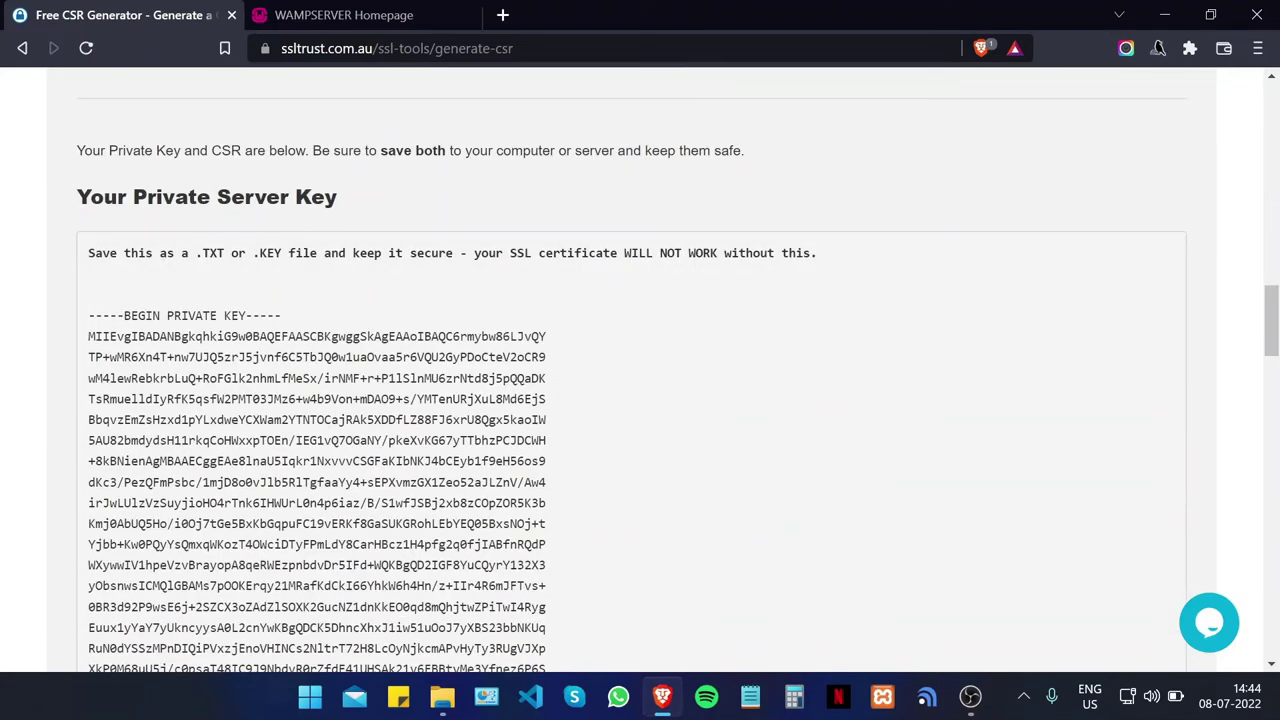
{"action": "scroll", "coordinate": [240, 385], "scroll_direction": "down", "scroll_amount": 10}
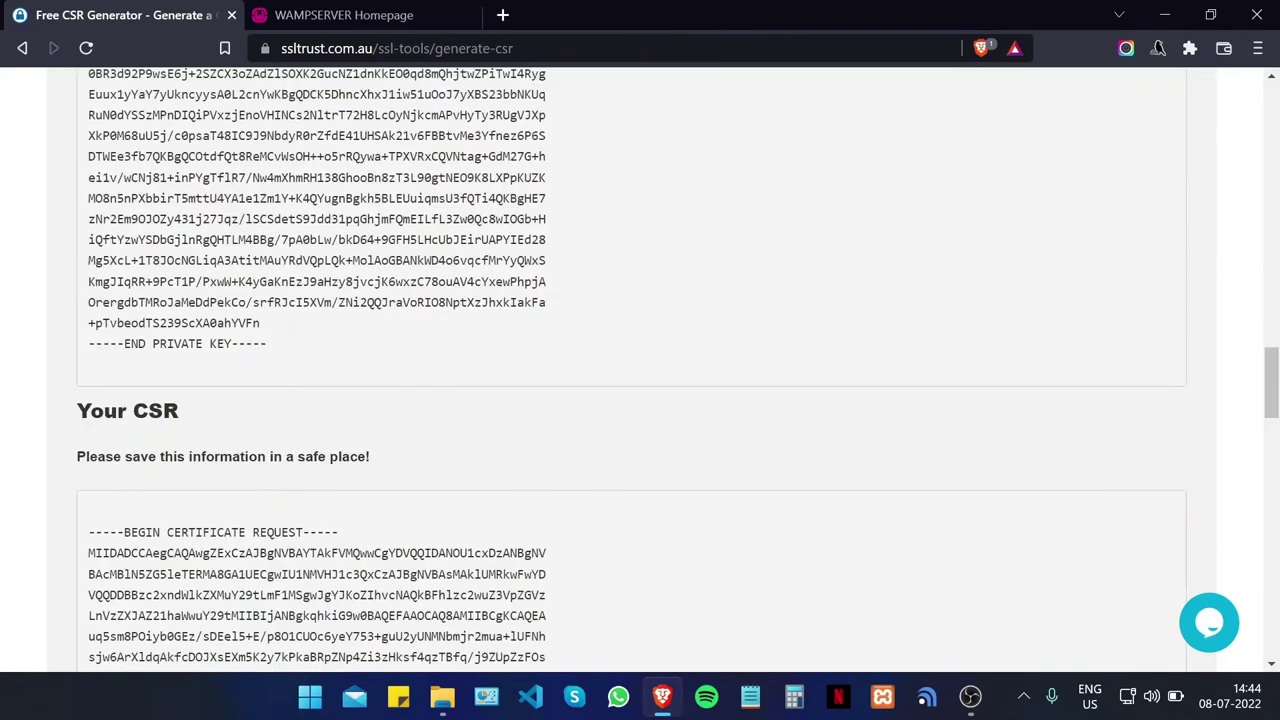
{"action": "scroll", "coordinate": [240, 385], "scroll_direction": "up", "scroll_amount": 1}
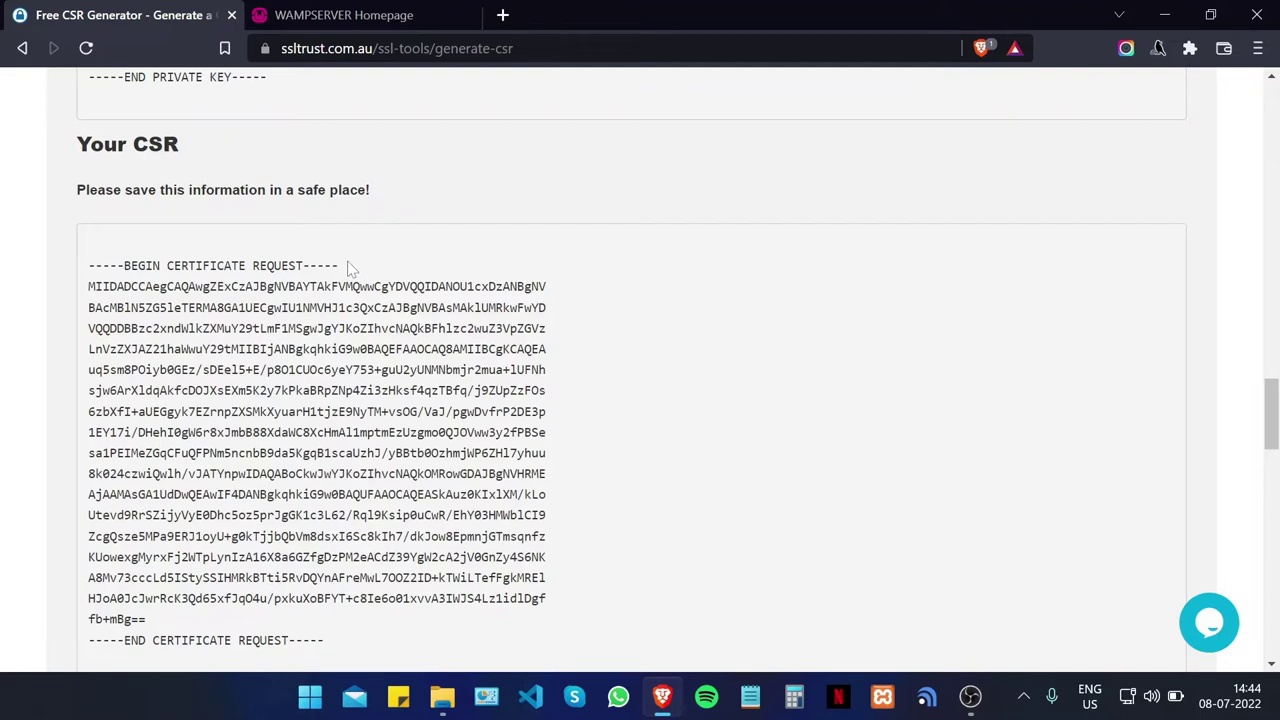
{"action": "scroll", "coordinate": [372, 263], "scroll_direction": "up", "scroll_amount": 4}
{"action": "scroll", "coordinate": [128, 178], "scroll_direction": "up", "scroll_amount": 1}
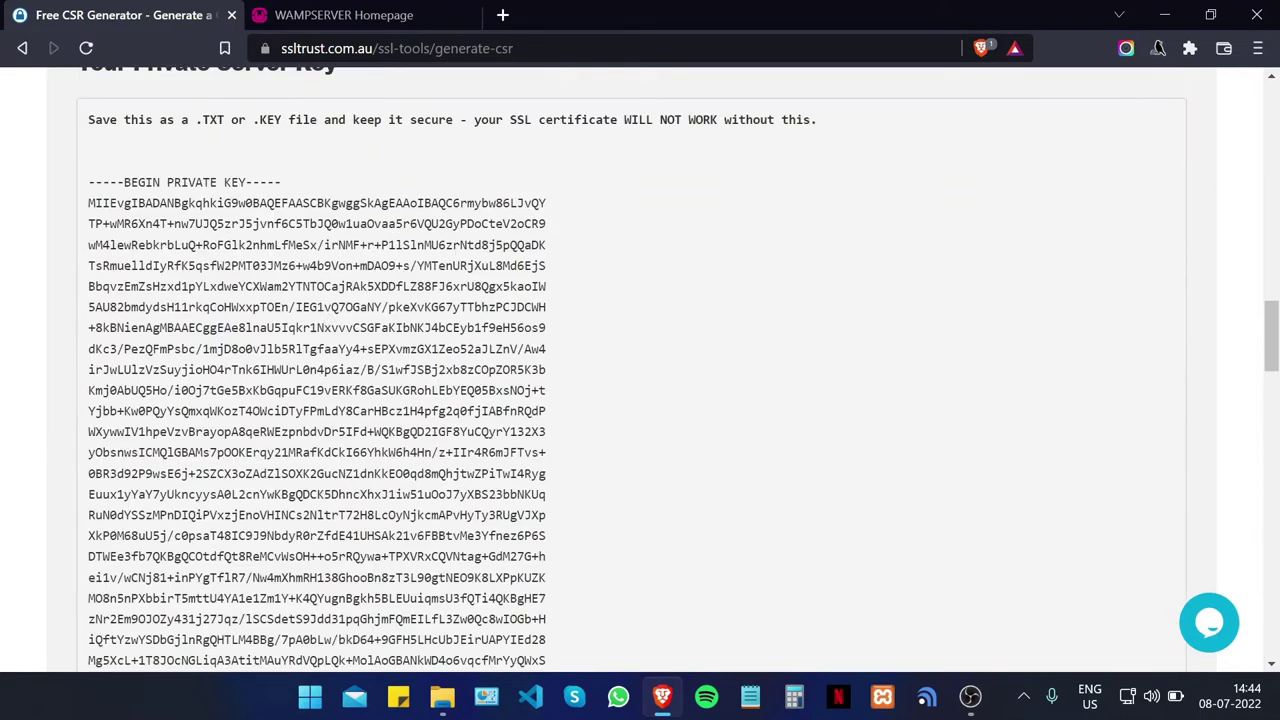
{"action": "left_click_drag", "start_coordinate": [89, 182], "coordinate": [280, 486]}
{"action": "scroll", "coordinate": [237, 277], "scroll_direction": "down", "scroll_amount": 2}
Step: Copy the private key and paste it into a new desktop text document in Notepad
{"action": "right_click", "coordinate": [225, 336]}
{"action": "left_click", "coordinate": [262, 349]}
{"action": "left_click", "coordinate": [1164, 15]}
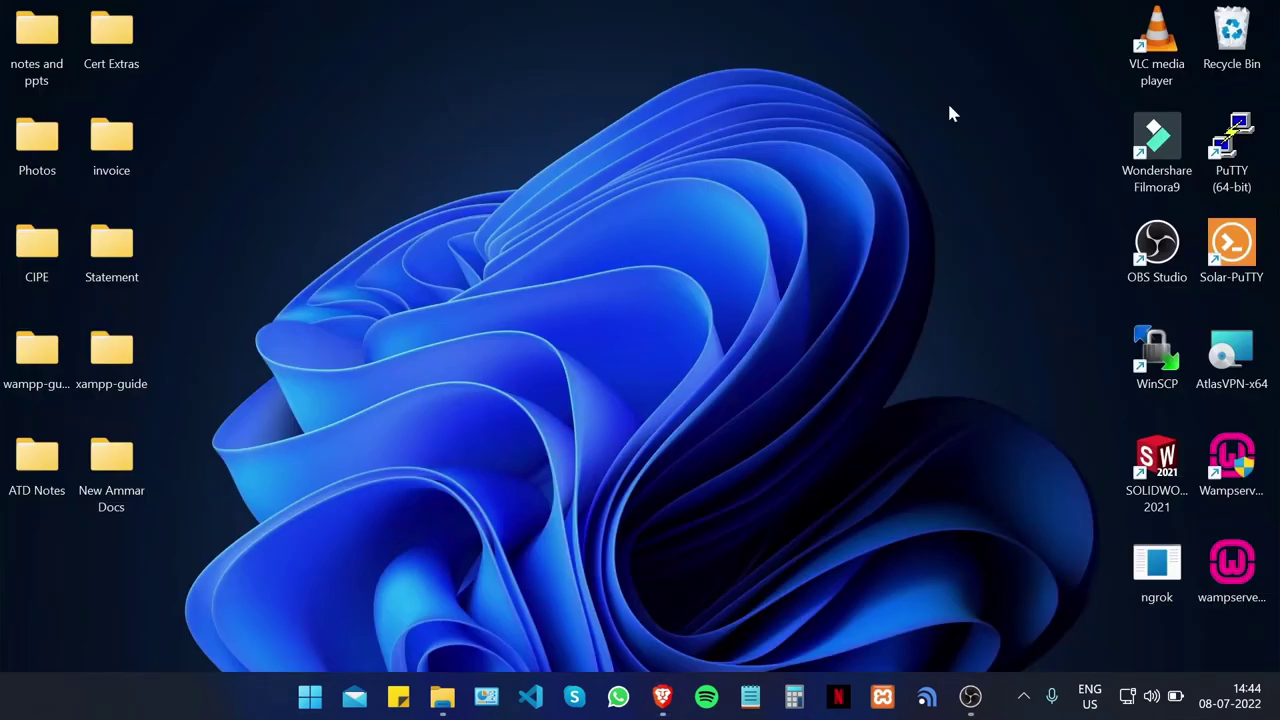
{"action": "right_click", "coordinate": [302, 243]}
{"action": "mouse_move", "coordinate": [444, 402]}
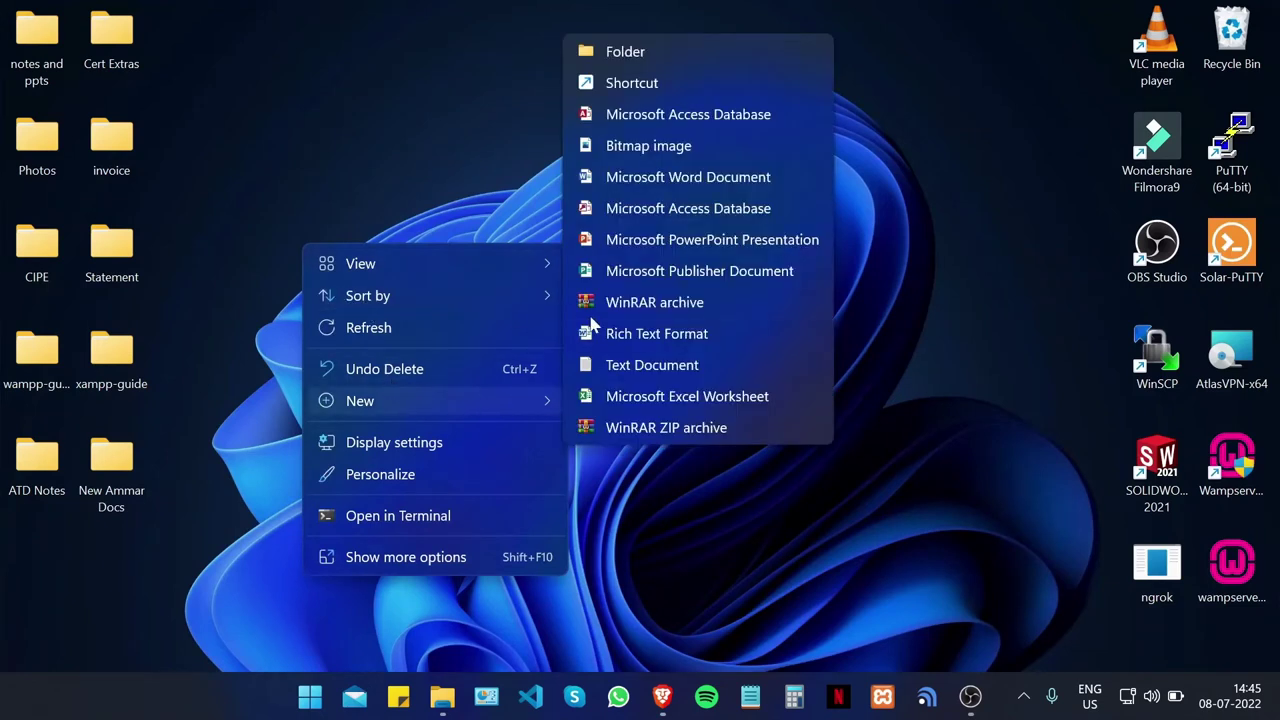
{"action": "left_click", "coordinate": [641, 366]}
{"action": "key", "text": "Return"}
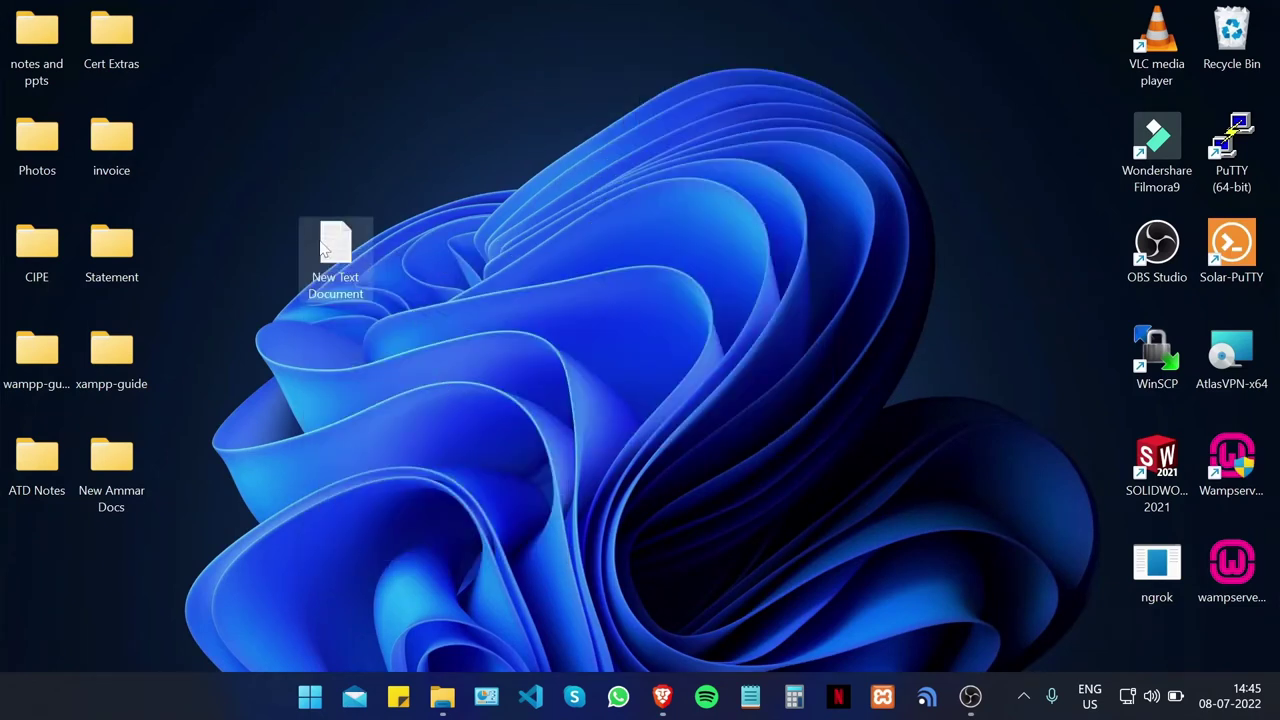
{"action": "double_click", "coordinate": [356, 262]}
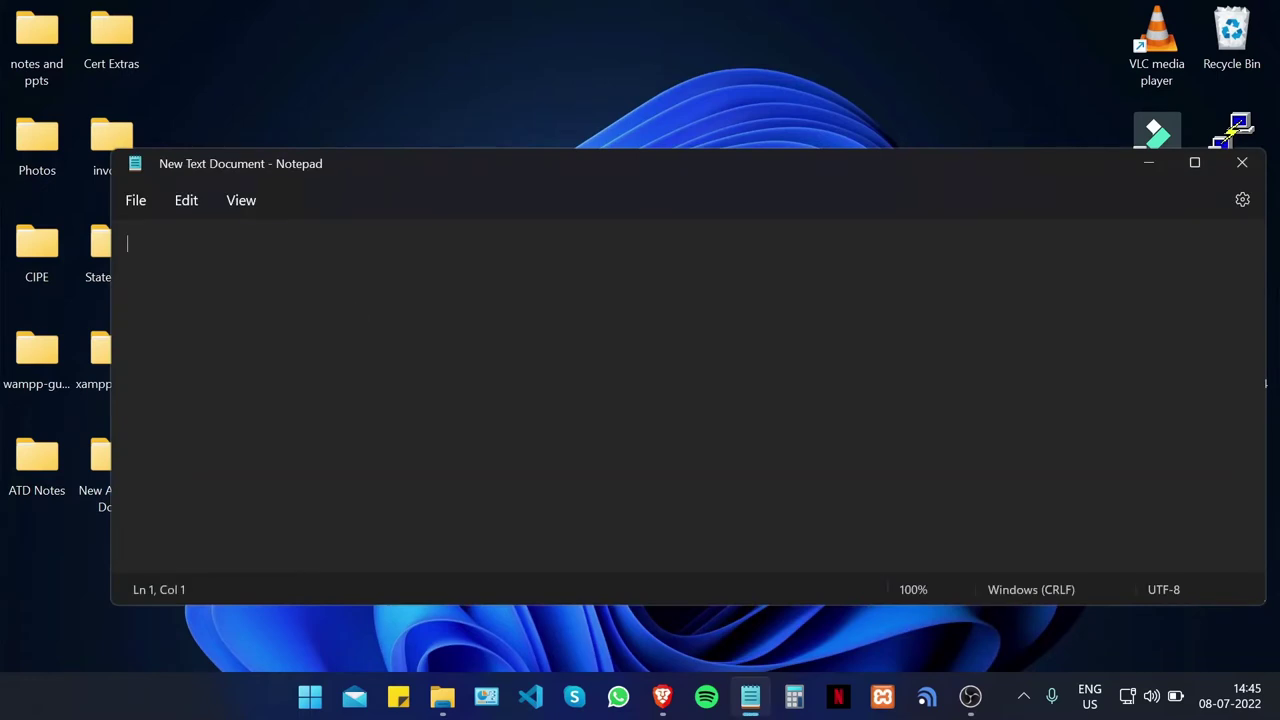
{"action": "key", "text": "ctrl+v"}
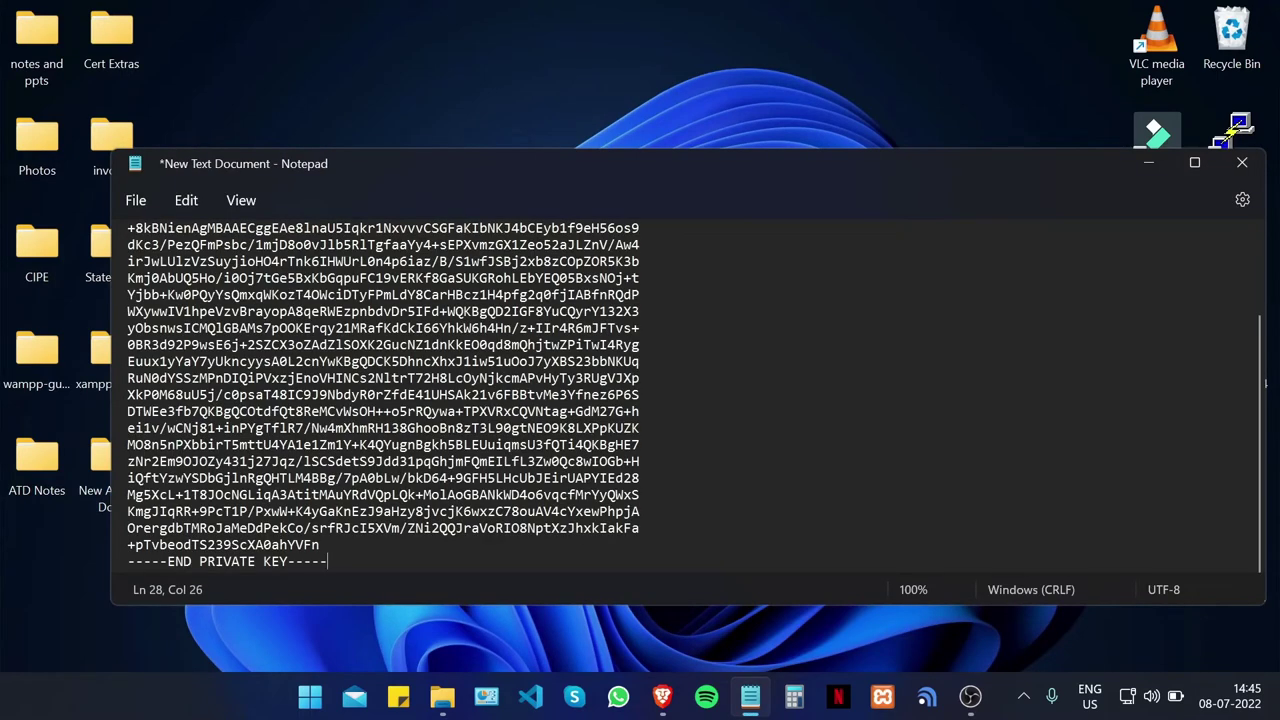
Step: In Save As, name the file 'private' with the type set to All files
{"action": "scroll", "coordinate": [640, 395], "scroll_direction": "up", "scroll_amount": 3}
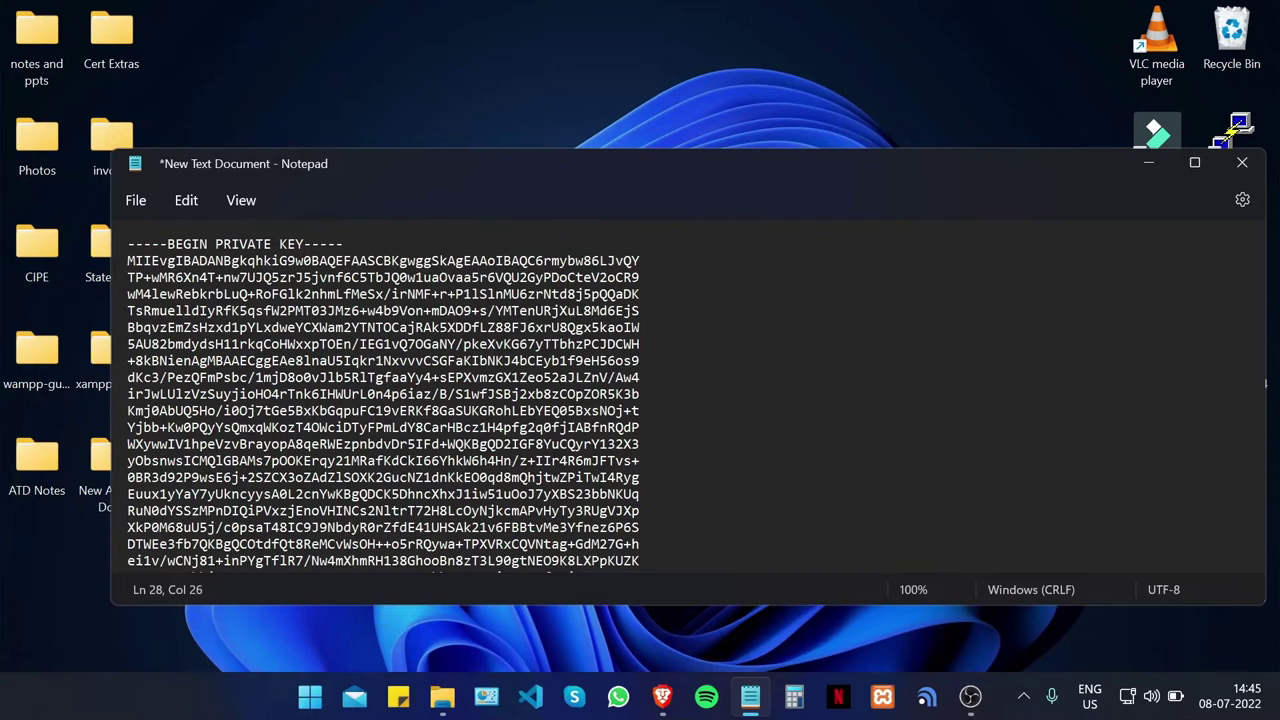
{"action": "scroll", "coordinate": [640, 395], "scroll_direction": "down", "scroll_amount": 3}
{"action": "scroll", "coordinate": [640, 395], "scroll_direction": "up", "scroll_amount": 3}
{"action": "left_click", "coordinate": [138, 202]}
{"action": "left_click", "coordinate": [211, 378]}
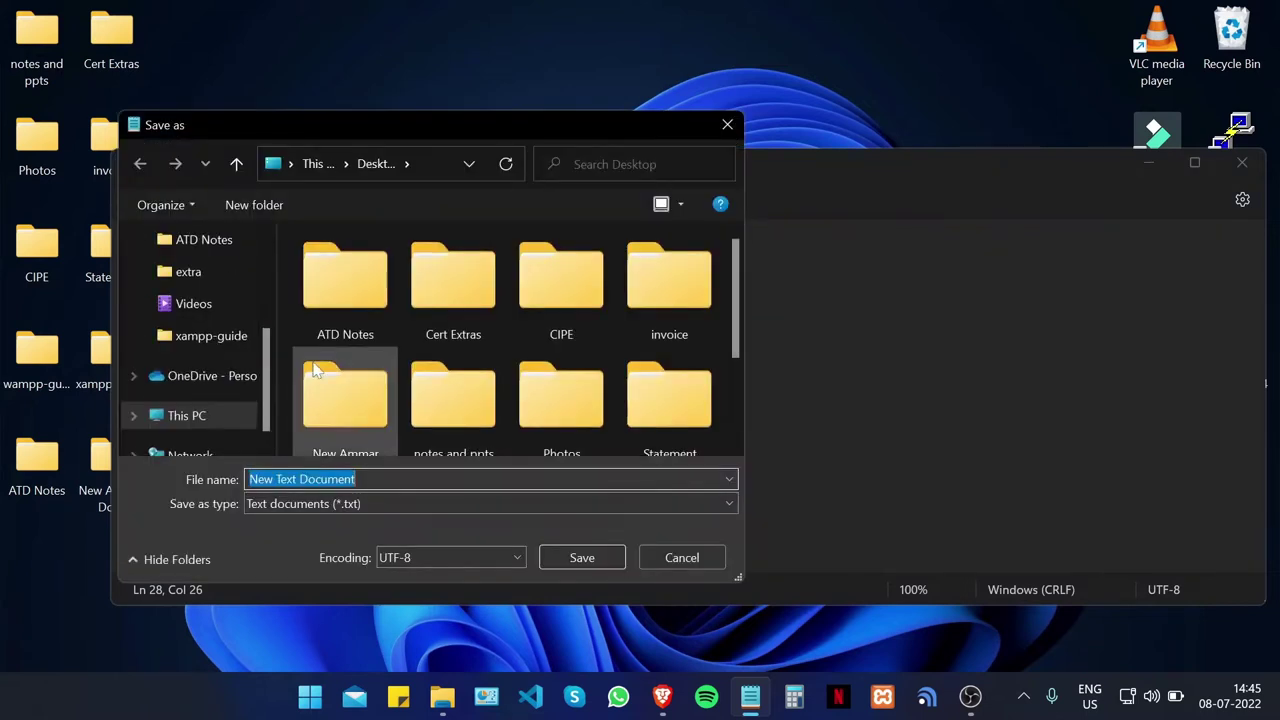
{"action": "key", "text": "BackSpace"}
{"action": "type", "text": "private"}
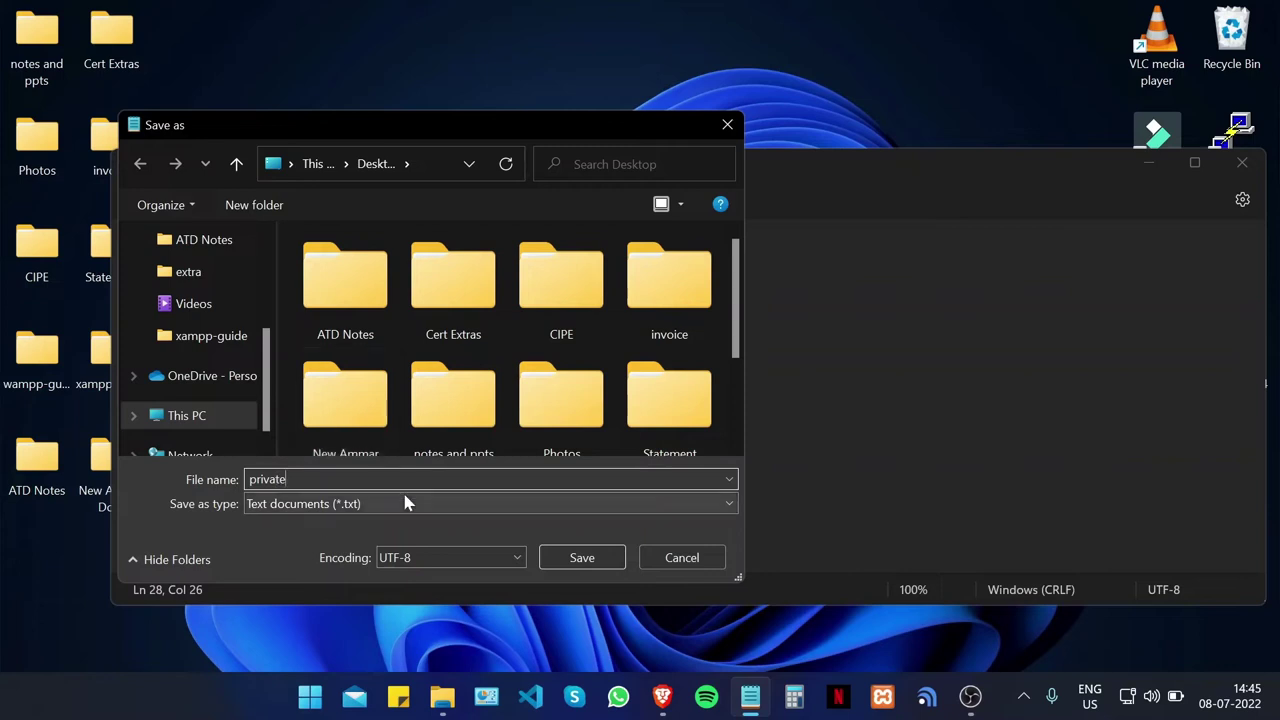
{"action": "left_click", "coordinate": [401, 501]}
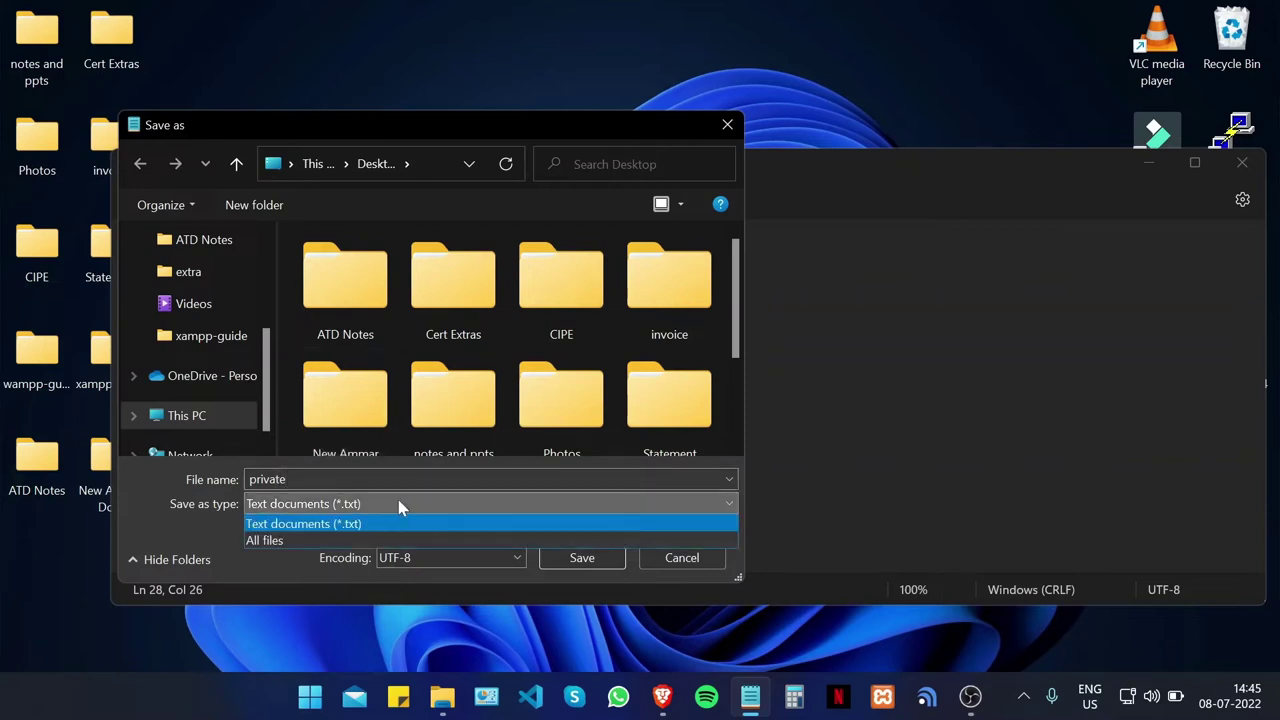
{"action": "left_click", "coordinate": [340, 541]}
Step: Complete the name as private.key and save it to the Desktop
{"action": "left_click", "coordinate": [331, 481]}
{"action": "type", "text": ".key"}
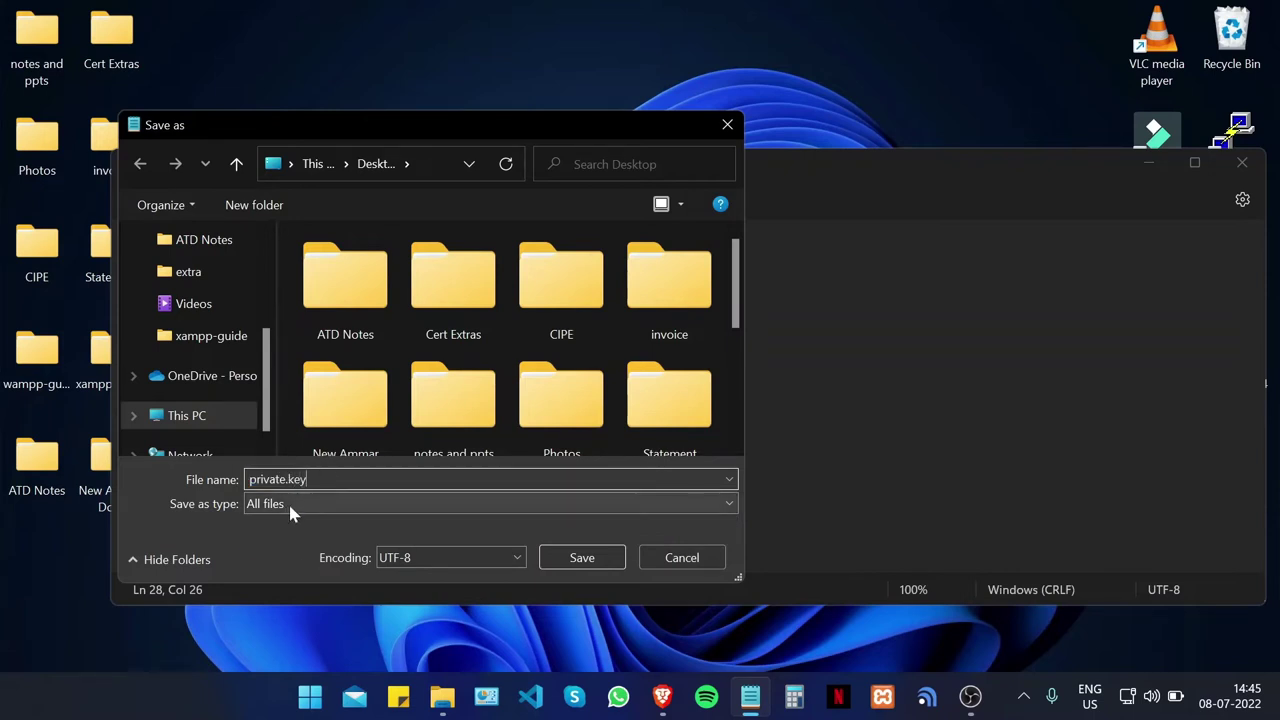
{"action": "left_click", "coordinate": [290, 504]}
{"action": "left_click", "coordinate": [312, 500]}
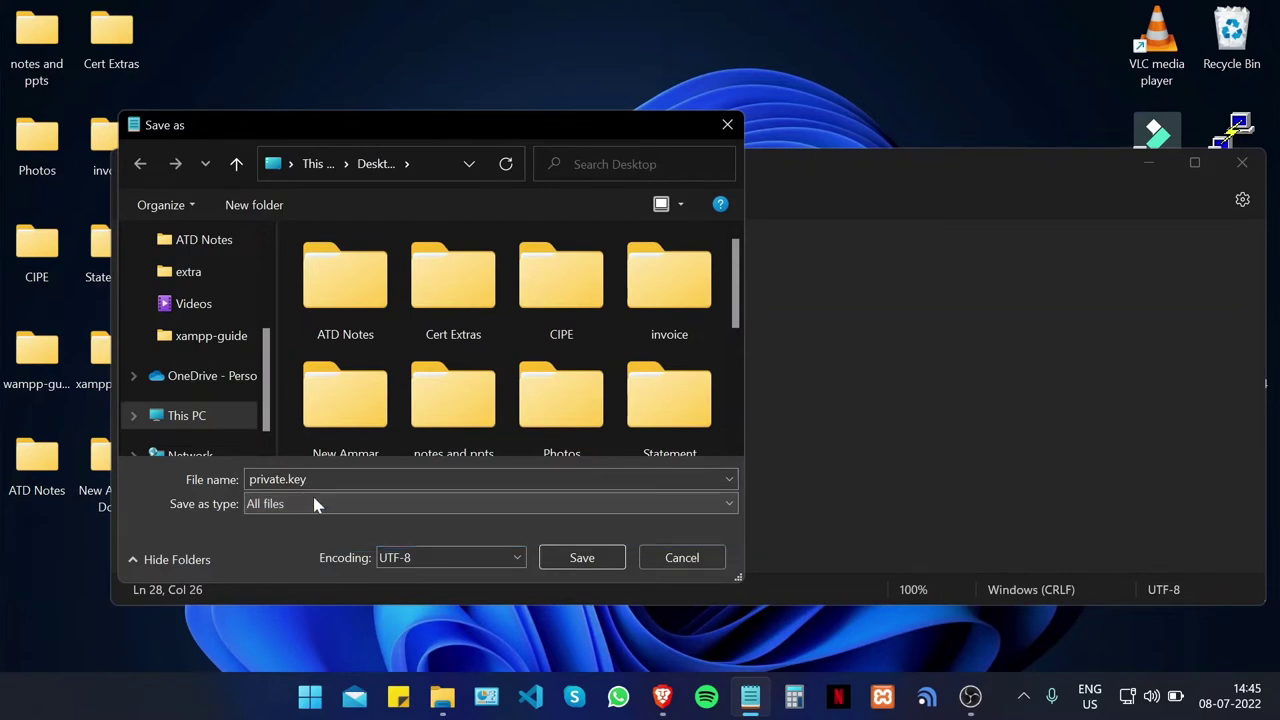
{"action": "left_click", "coordinate": [577, 568]}
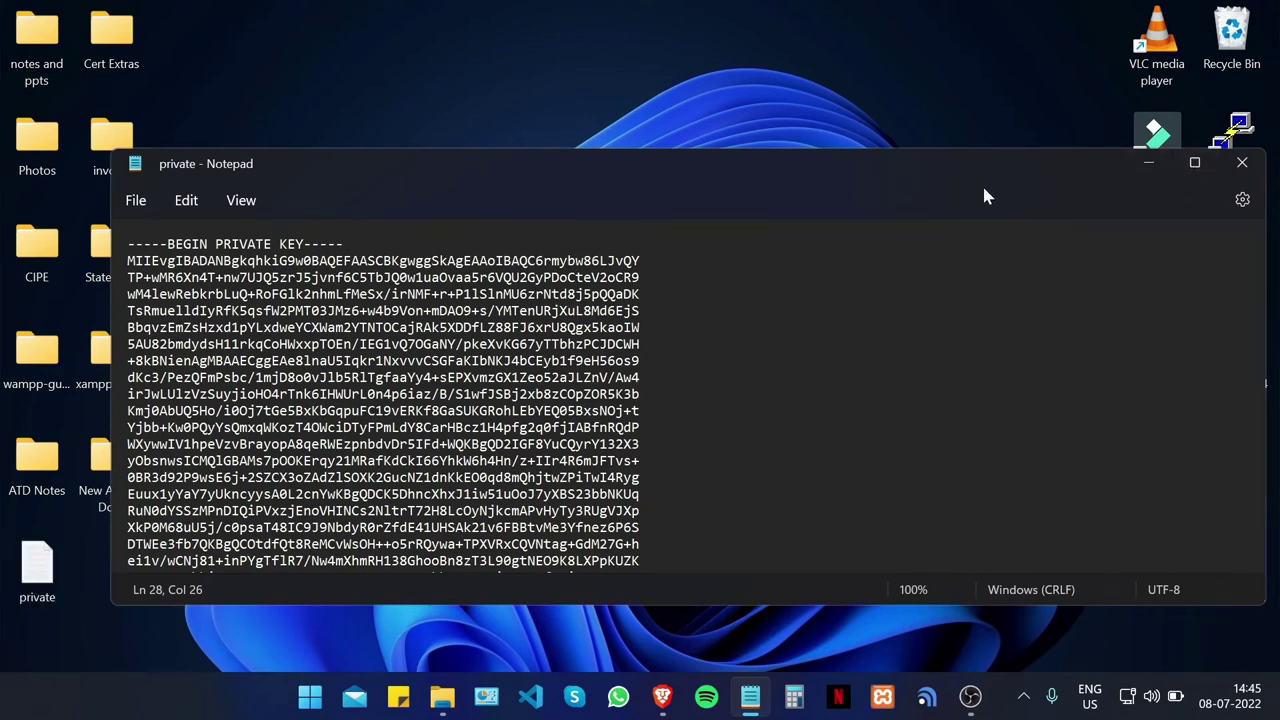
Step: Close Notepad, return to Brave and scroll through the generated CSR output
{"action": "left_click", "coordinate": [1242, 162]}
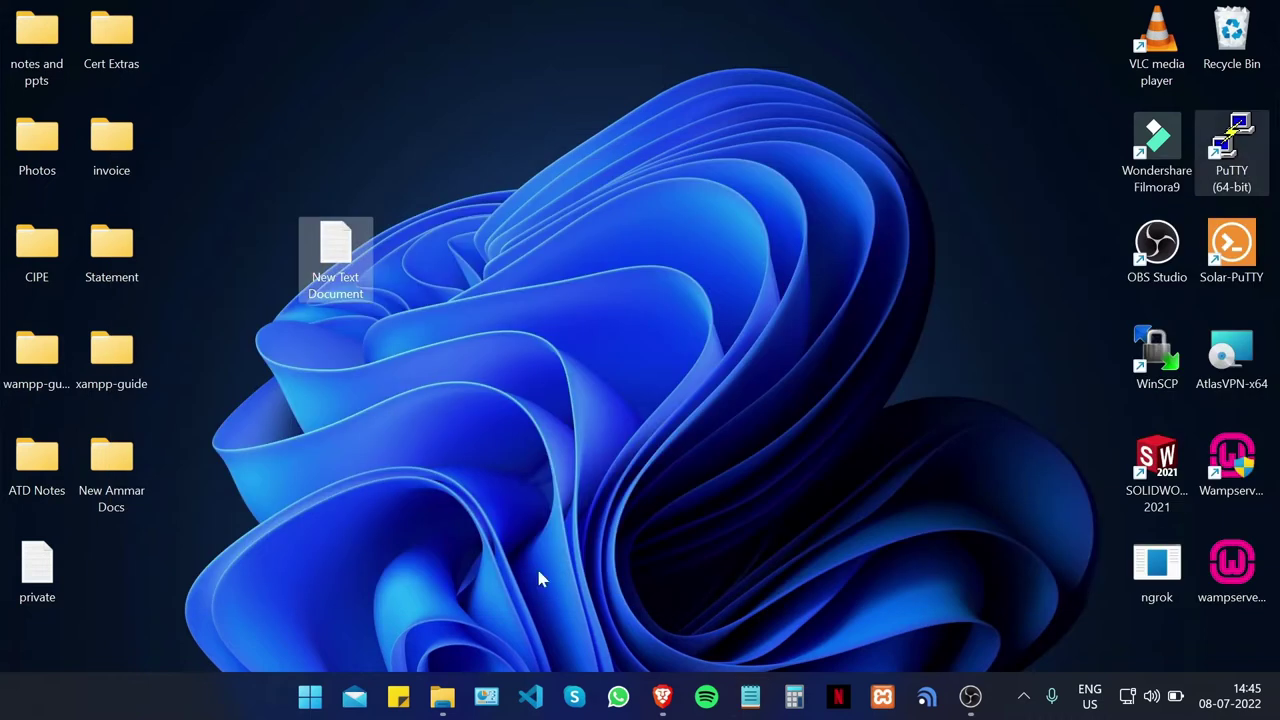
{"action": "left_click", "coordinate": [349, 280]}
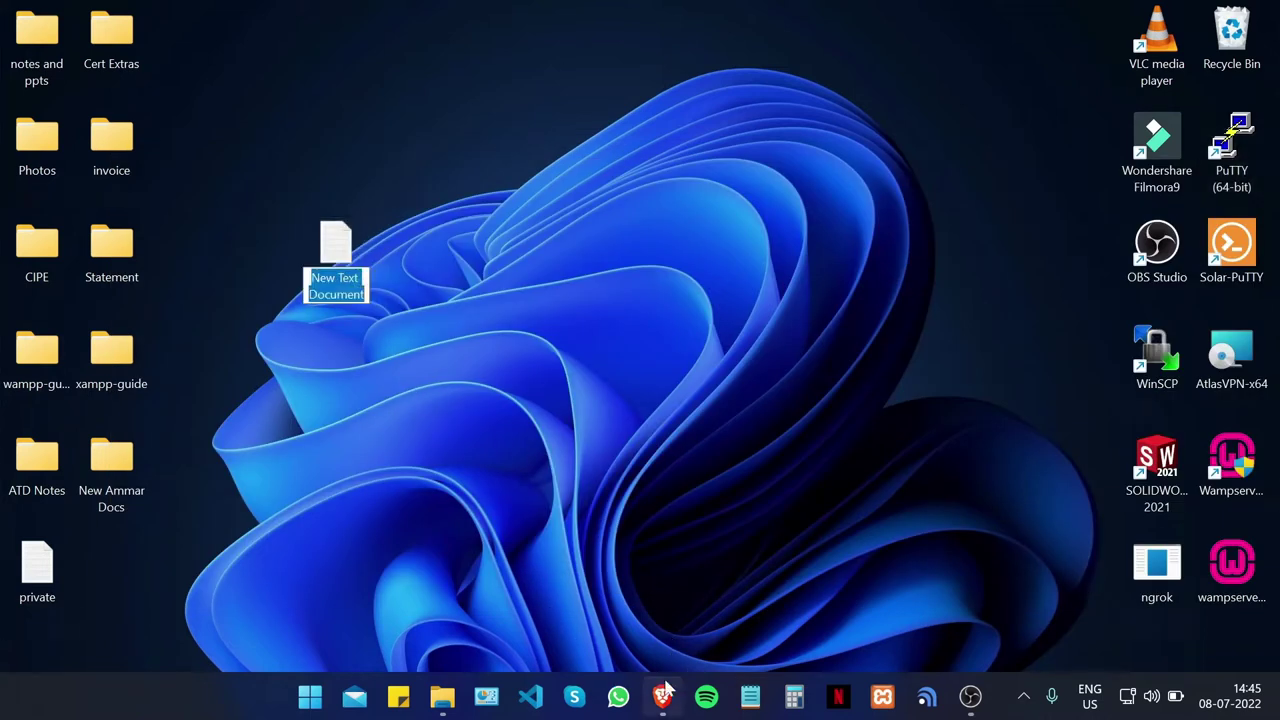
{"action": "left_click", "coordinate": [662, 696]}
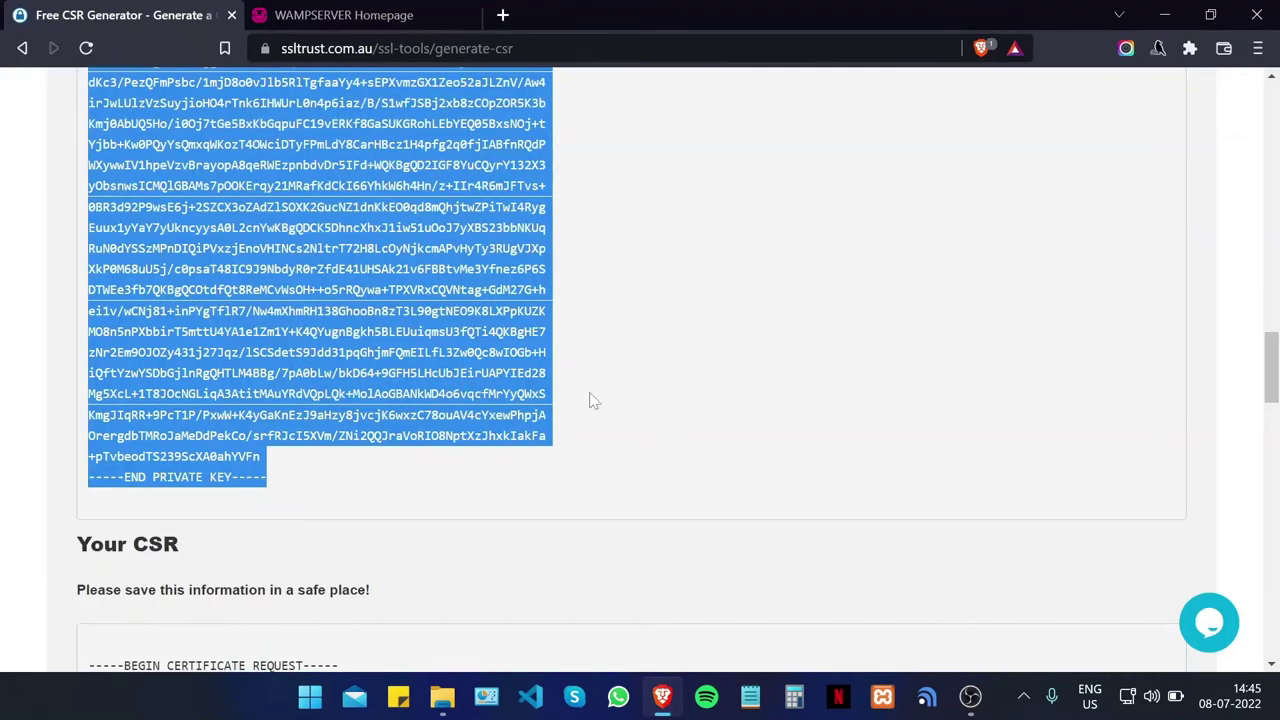
{"action": "scroll", "coordinate": [551, 397], "scroll_direction": "down", "scroll_amount": 4}
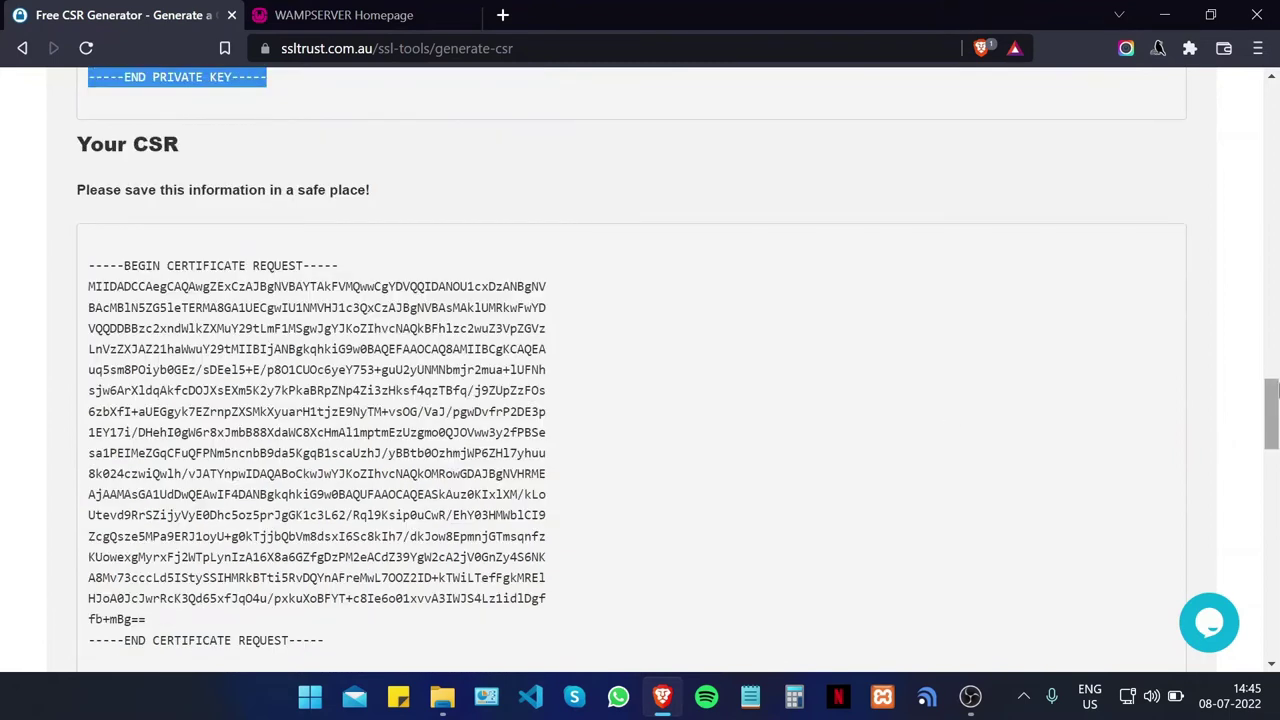
{"action": "scroll", "coordinate": [900, 350], "scroll_direction": "down", "scroll_amount": 1}
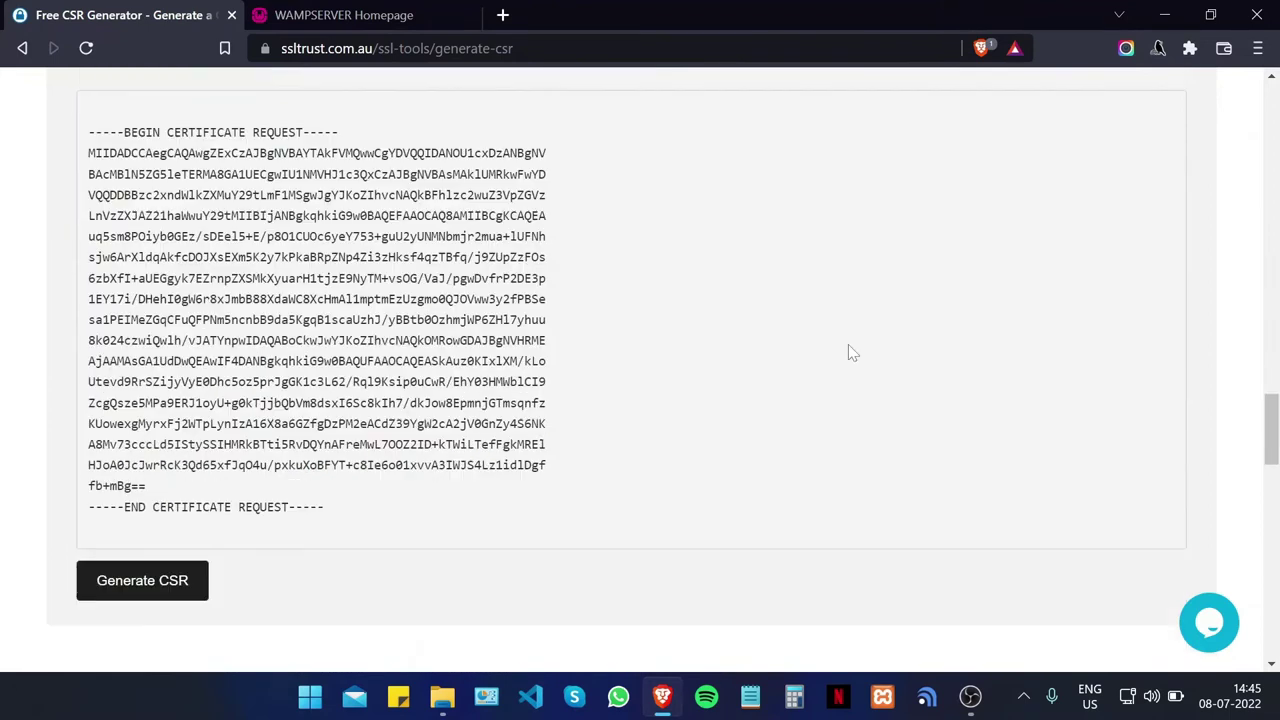
{"action": "left_click", "coordinate": [755, 349]}
{"action": "scroll", "coordinate": [757, 349], "scroll_direction": "up", "scroll_amount": 1}
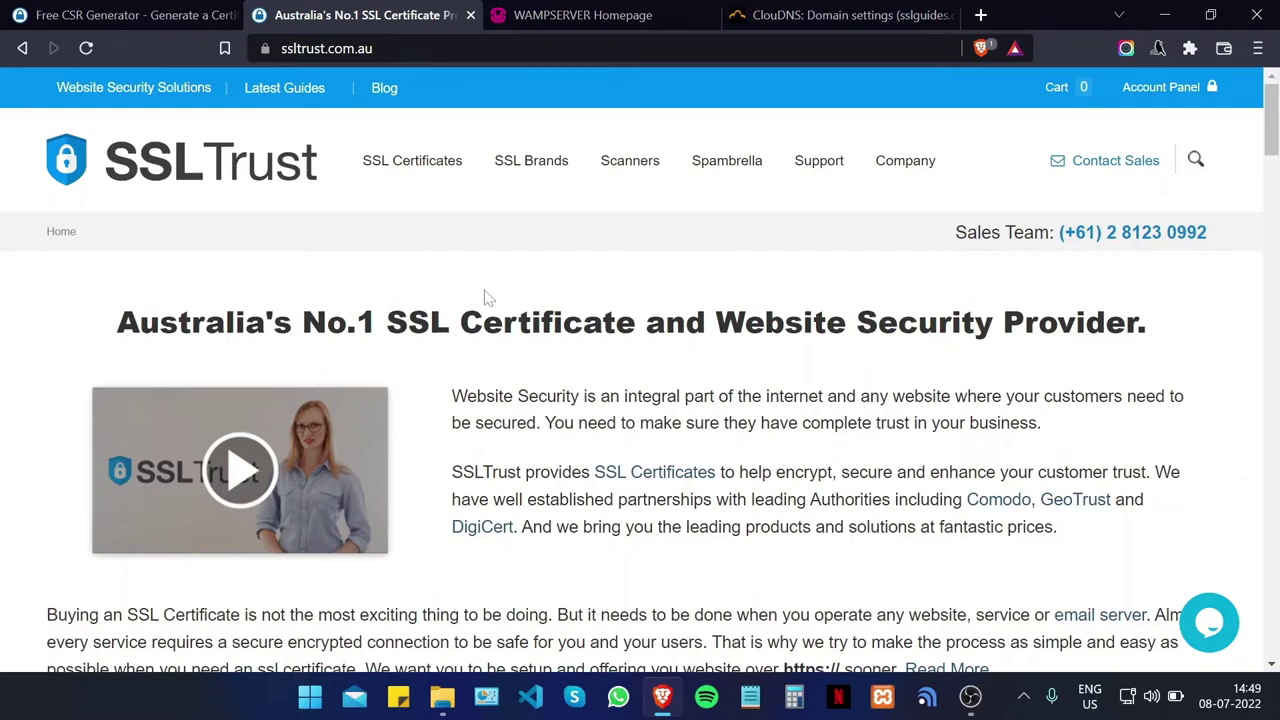
Step: Scroll the homepage pricing cards, including Wildcard from $37.99/yr and Multi Domain from $14.80/yr
{"action": "scroll", "coordinate": [555, 245], "scroll_direction": "down", "scroll_amount": 6}
{"action": "scroll", "coordinate": [613, 268], "scroll_direction": "up", "scroll_amount": 2}
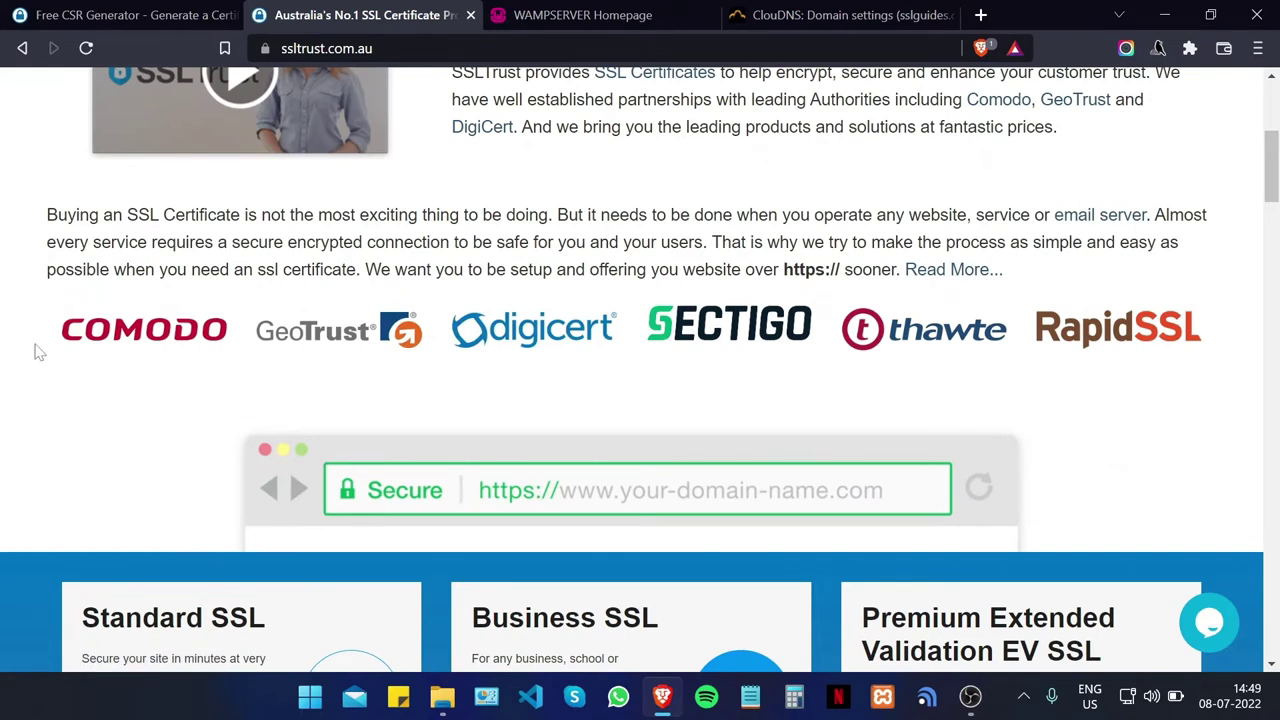
{"action": "scroll", "coordinate": [88, 355], "scroll_direction": "down", "scroll_amount": 4}
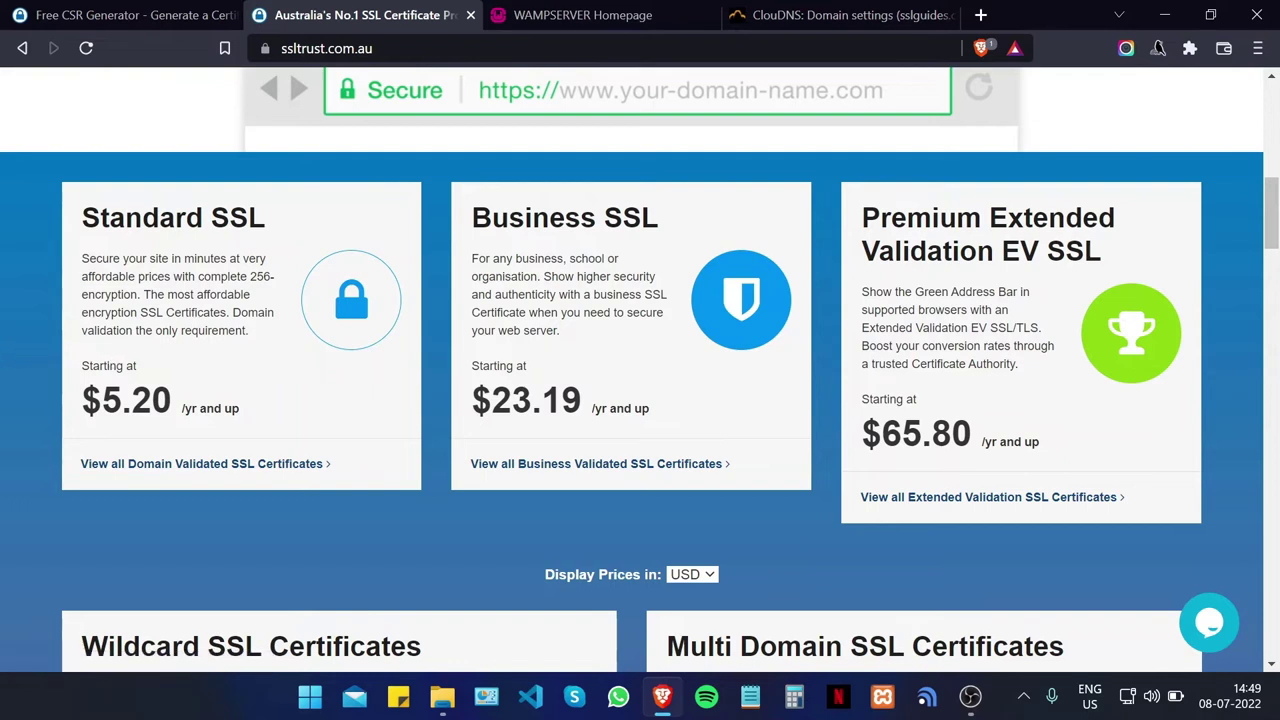
{"action": "scroll", "coordinate": [5, 357], "scroll_direction": "down", "scroll_amount": 2}
{"action": "scroll", "coordinate": [9, 357], "scroll_direction": "up", "scroll_amount": 2}
{"action": "scroll", "coordinate": [1052, 390], "scroll_direction": "down", "scroll_amount": 4}
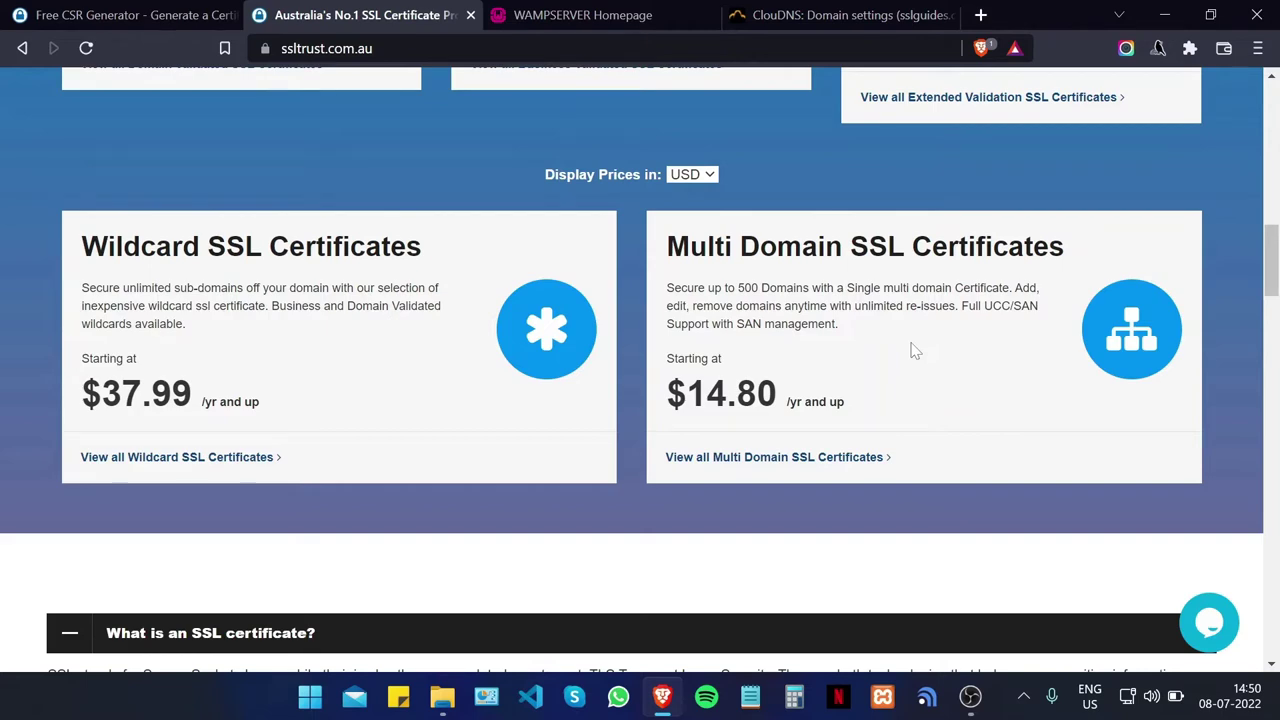
{"action": "scroll", "coordinate": [775, 338], "scroll_direction": "up", "scroll_amount": 12}
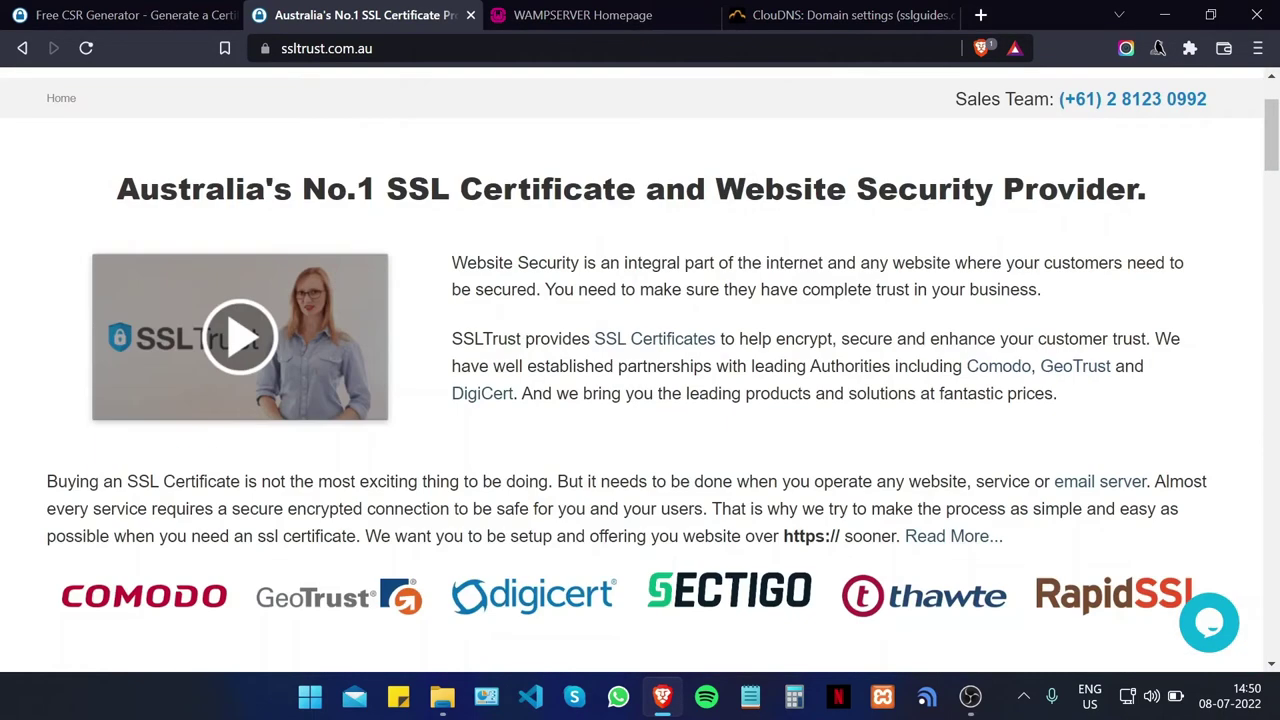
Step: From Standard SSL Certificates, add a one-year Comodo PositiveSSL certificate to the cart
{"action": "mouse_move", "coordinate": [408, 170]}
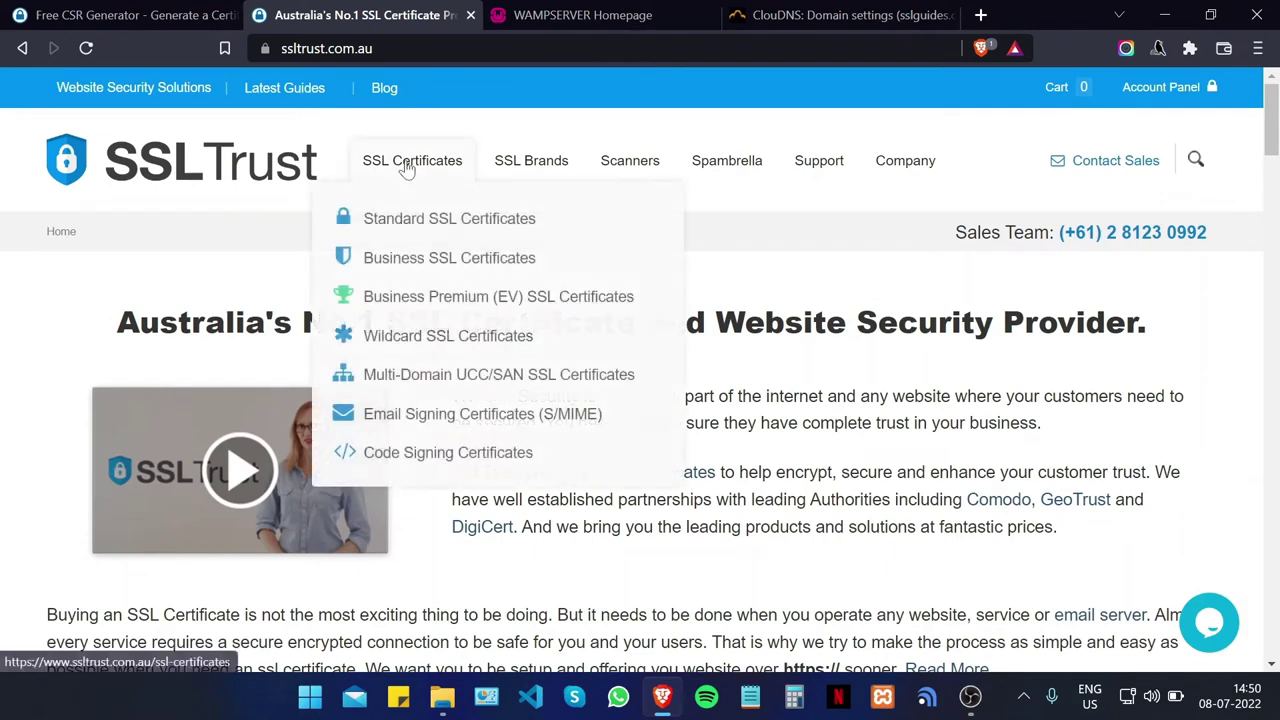
{"action": "left_click", "coordinate": [424, 228]}
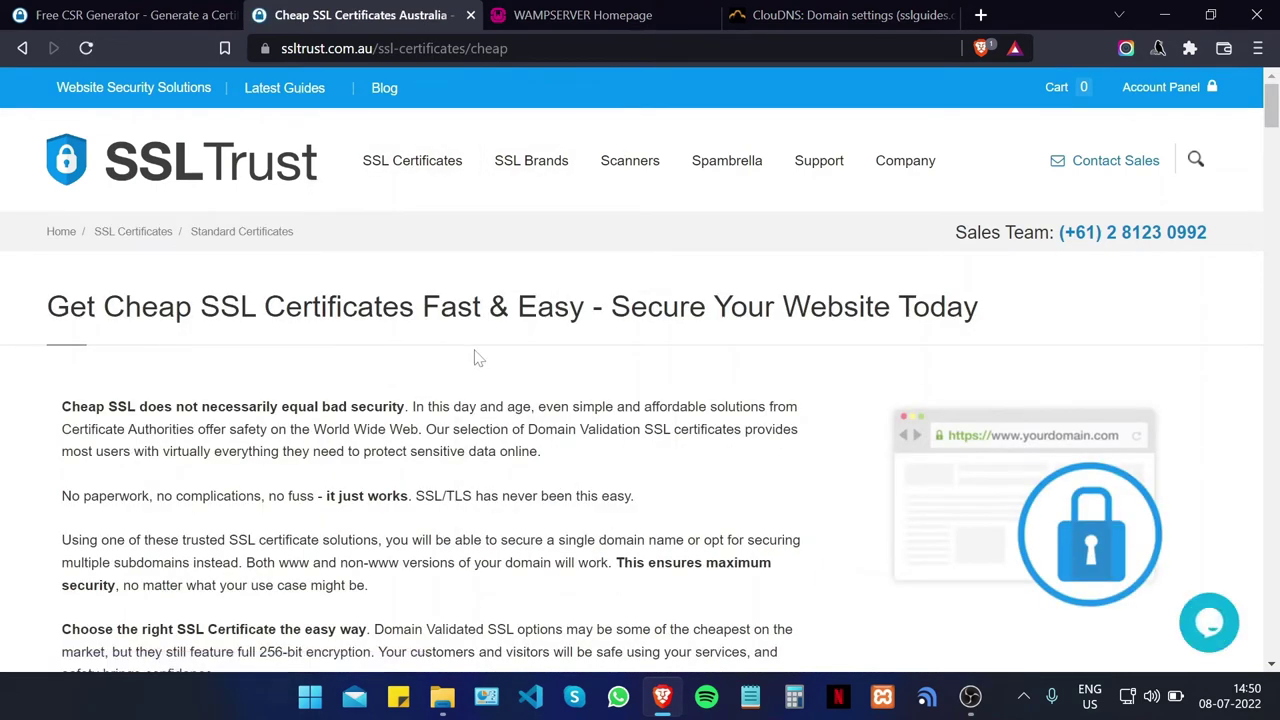
{"action": "scroll", "coordinate": [477, 357], "scroll_direction": "down", "scroll_amount": 2}
{"action": "scroll", "coordinate": [450, 278], "scroll_direction": "down", "scroll_amount": 3}
{"action": "left_click", "coordinate": [126, 441]}
{"action": "scroll", "coordinate": [124, 362], "scroll_direction": "down", "scroll_amount": 4}
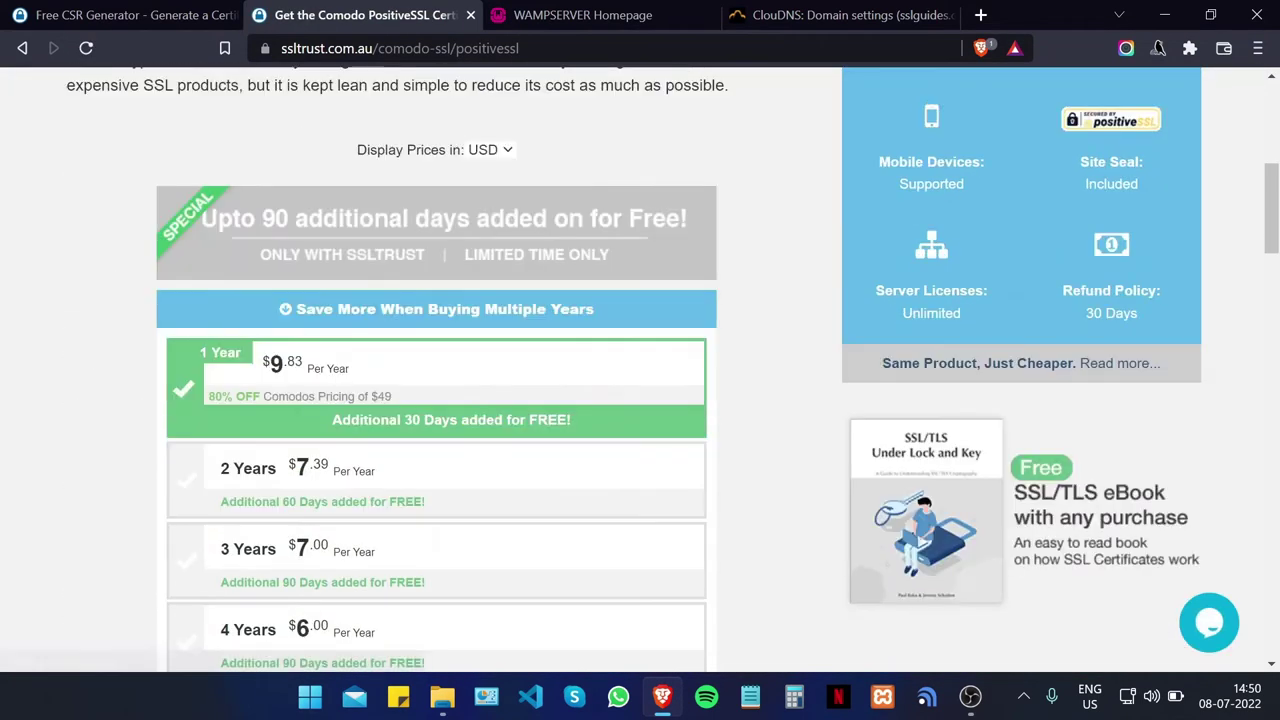
{"action": "scroll", "coordinate": [124, 362], "scroll_direction": "down", "scroll_amount": 1}
{"action": "scroll", "coordinate": [300, 228], "scroll_direction": "down", "scroll_amount": 1}
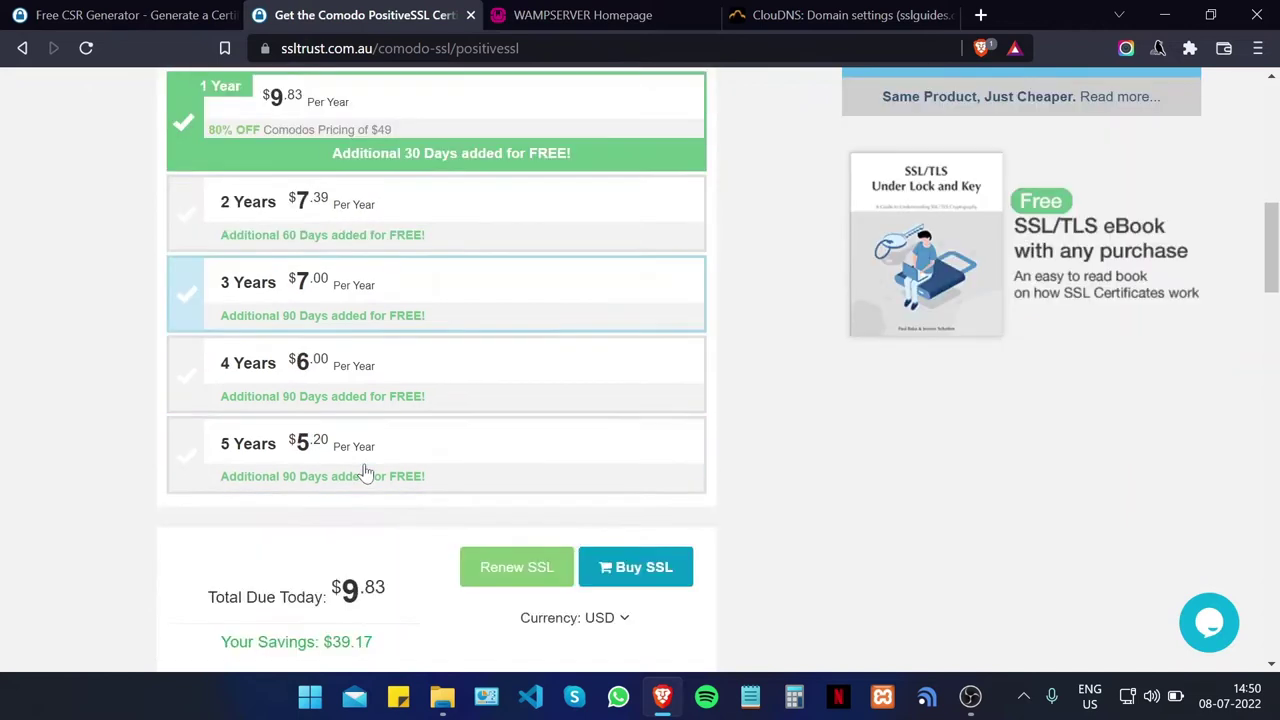
{"action": "scroll", "coordinate": [300, 228], "scroll_direction": "up", "scroll_amount": 2}
{"action": "scroll", "coordinate": [268, 324], "scroll_direction": "down", "scroll_amount": 1}
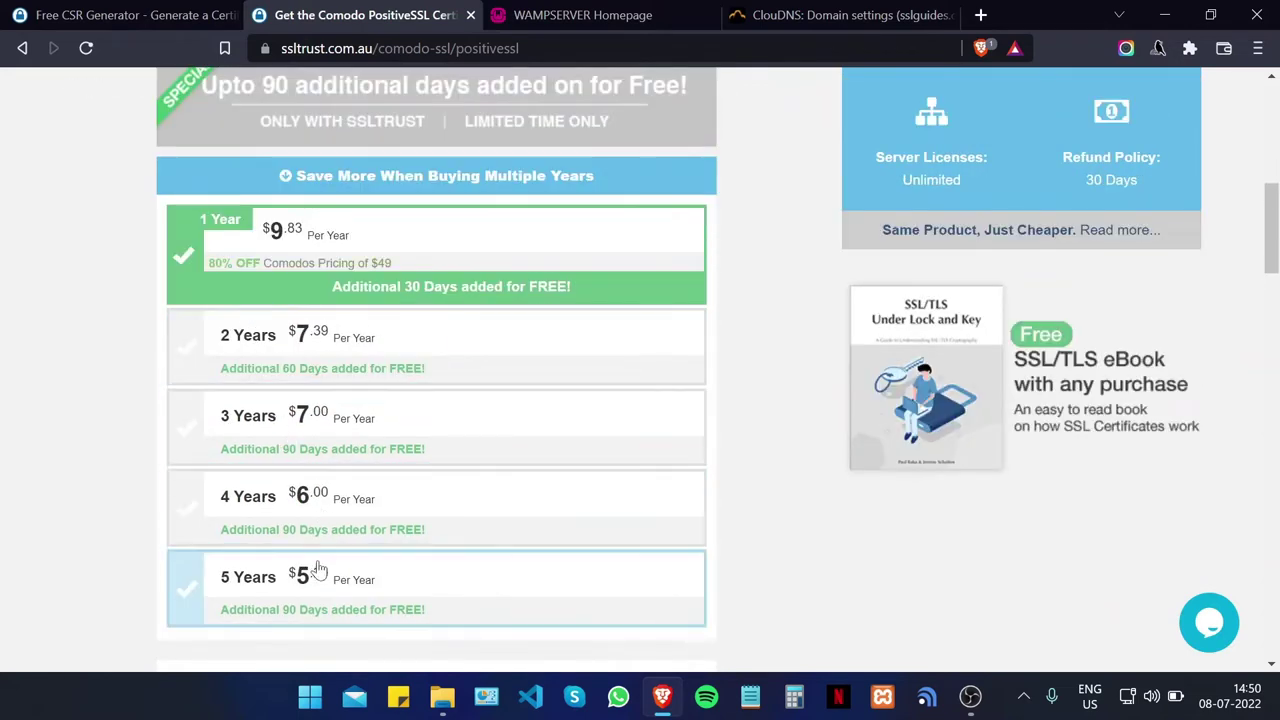
{"action": "scroll", "coordinate": [280, 570], "scroll_direction": "down", "scroll_amount": 2}
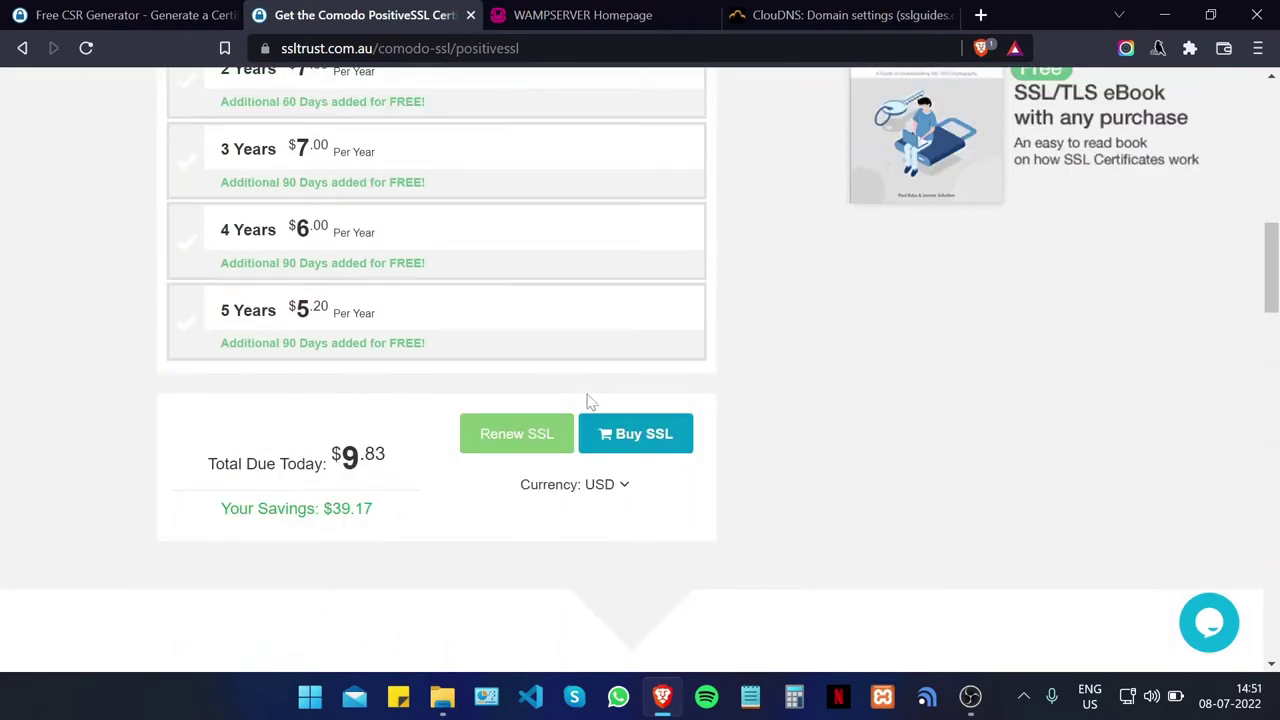
{"action": "scroll", "coordinate": [586, 400], "scroll_direction": "down", "scroll_amount": 1}
{"action": "left_click", "coordinate": [640, 312]}
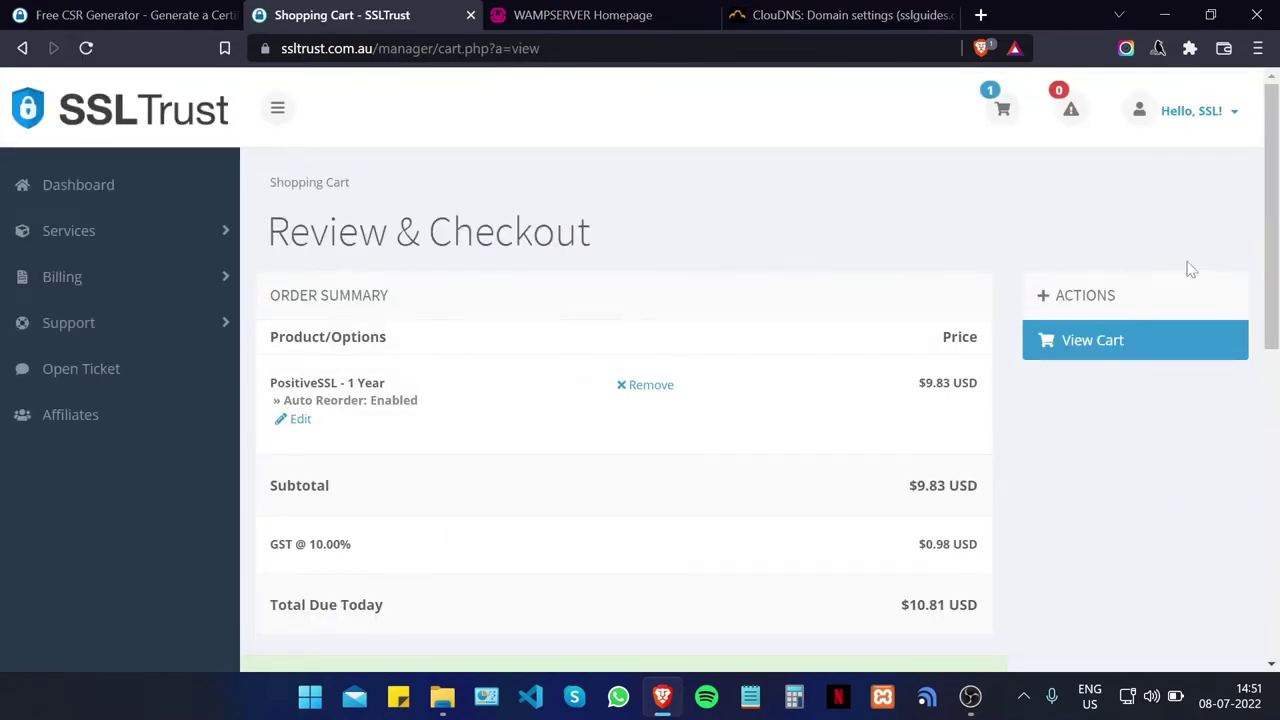
Step: Check out, accept the Terms of Service and complete the $10.81 order
{"action": "scroll", "coordinate": [731, 257], "scroll_direction": "down", "scroll_amount": 4}
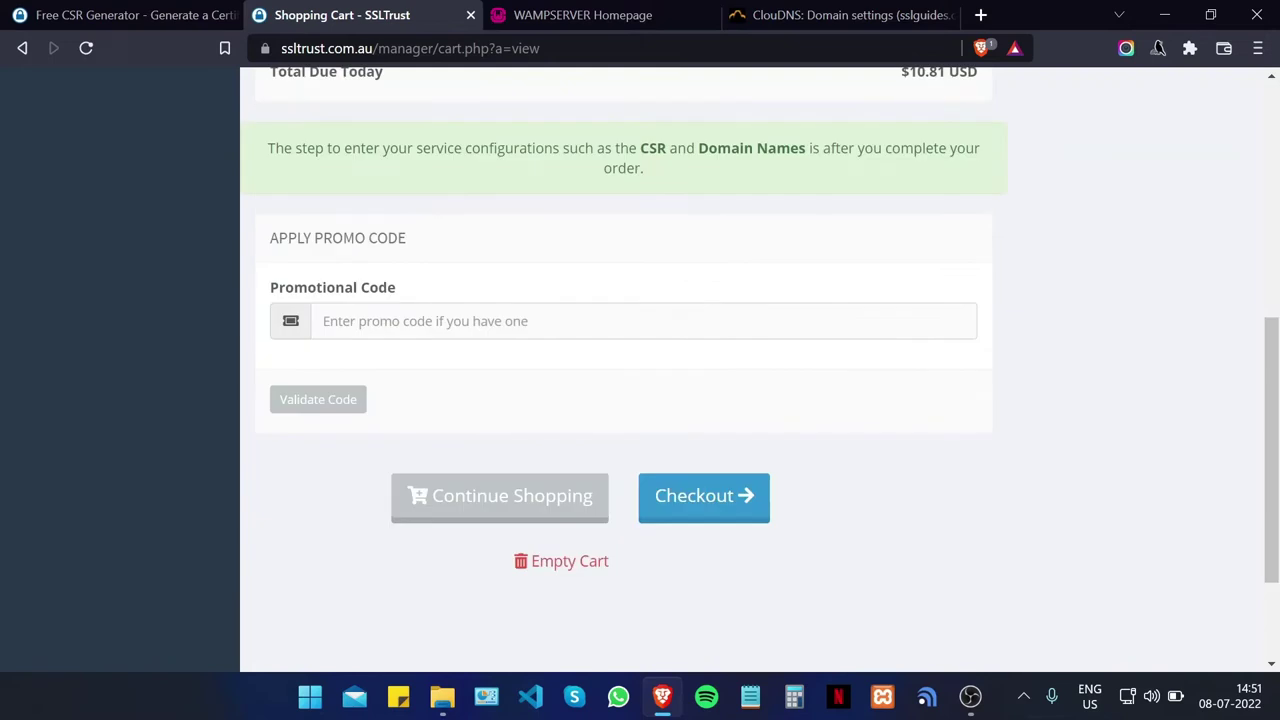
{"action": "left_click", "coordinate": [704, 500]}
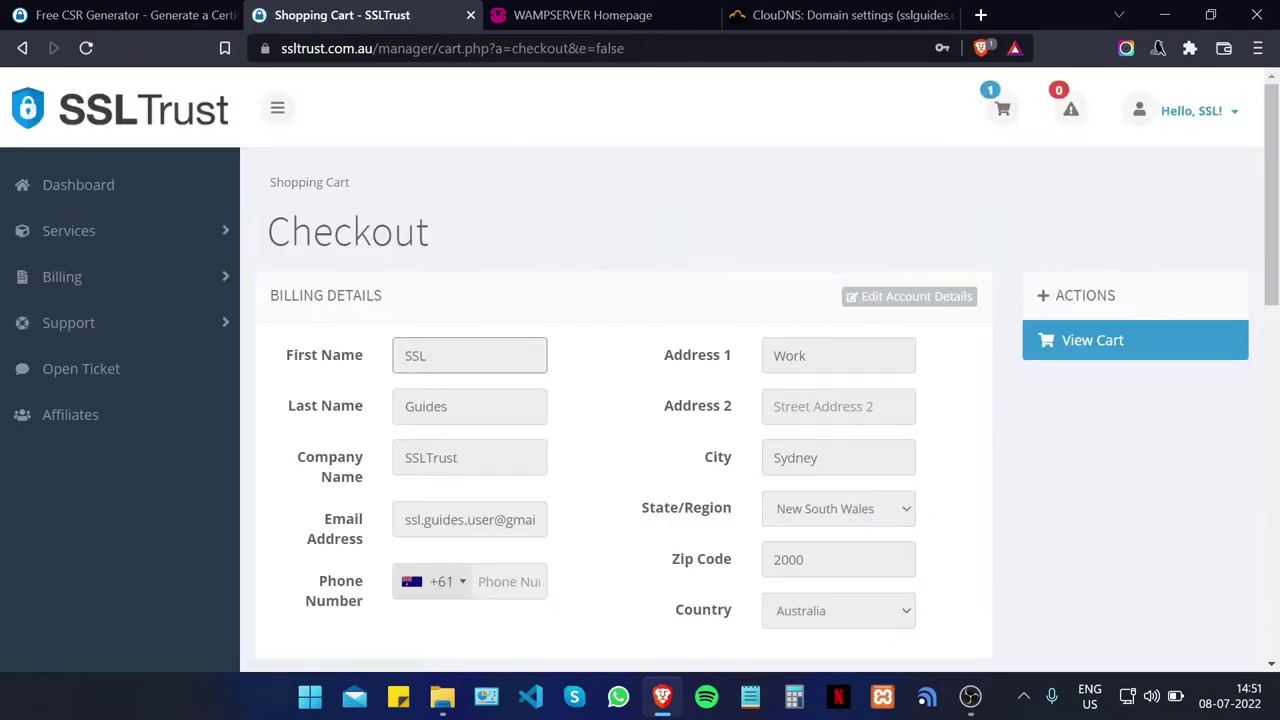
{"action": "scroll", "coordinate": [670, 340], "scroll_direction": "down", "scroll_amount": 4}
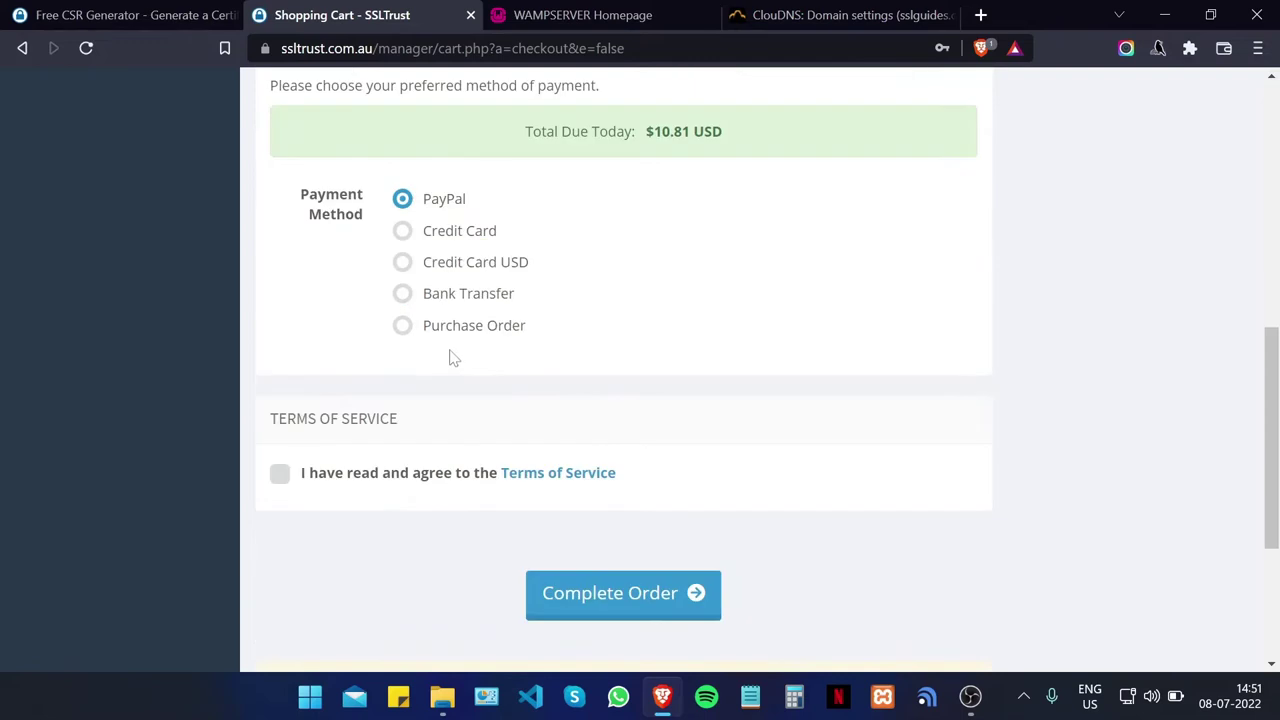
{"action": "scroll", "coordinate": [449, 354], "scroll_direction": "down", "scroll_amount": 2}
{"action": "left_click", "coordinate": [284, 344]}
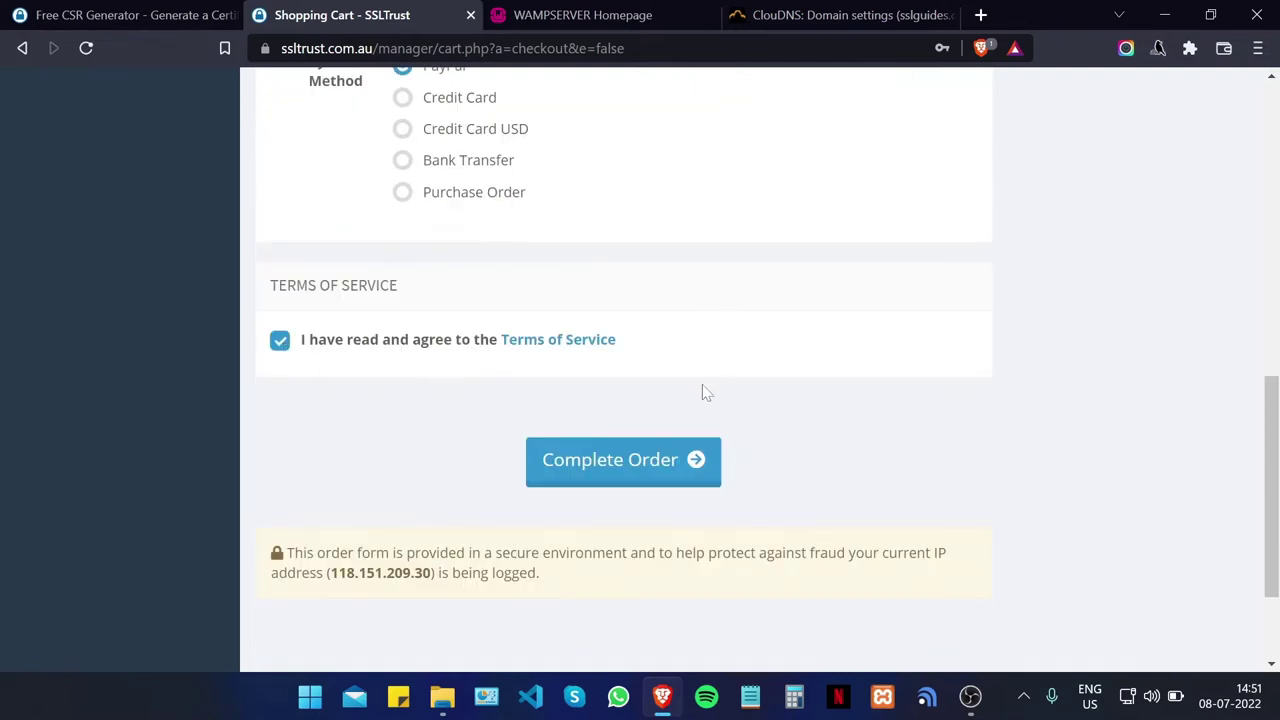
{"action": "left_click", "coordinate": [648, 466]}
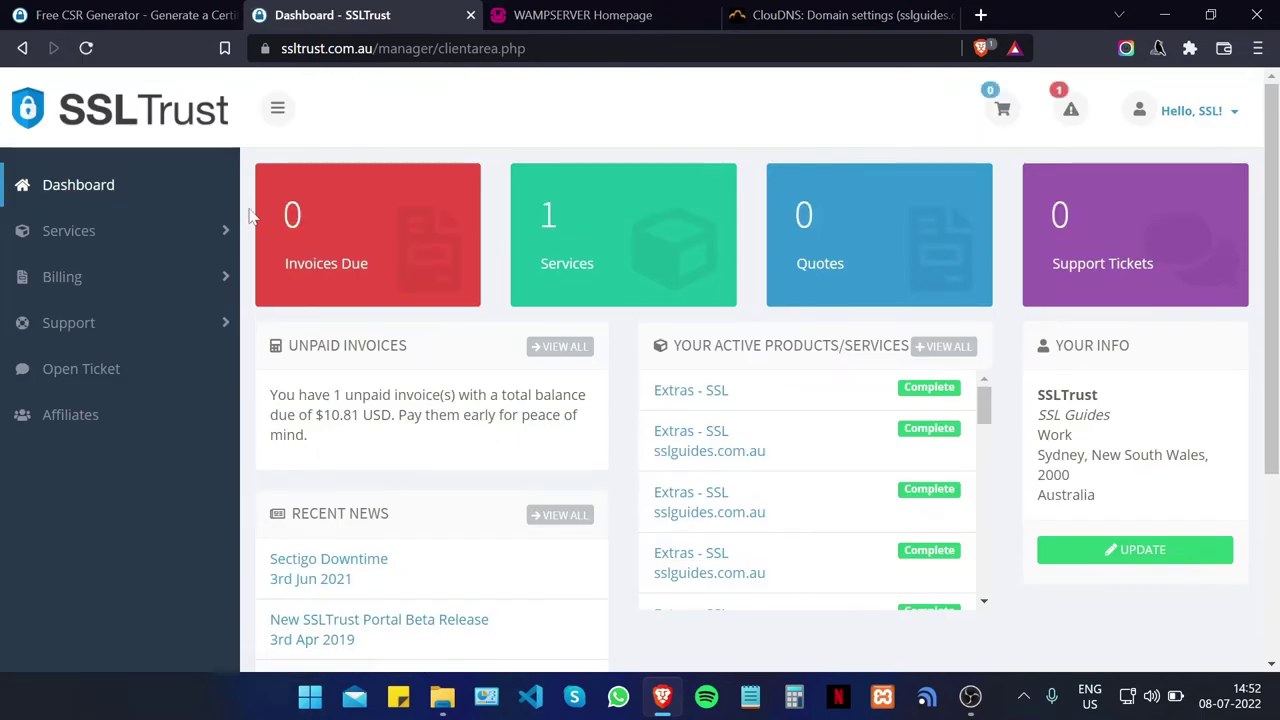
Step: Open the new SSL order's Manage Product page and start its certificate configuration
{"action": "scroll", "coordinate": [447, 263], "scroll_direction": "down", "scroll_amount": 2}
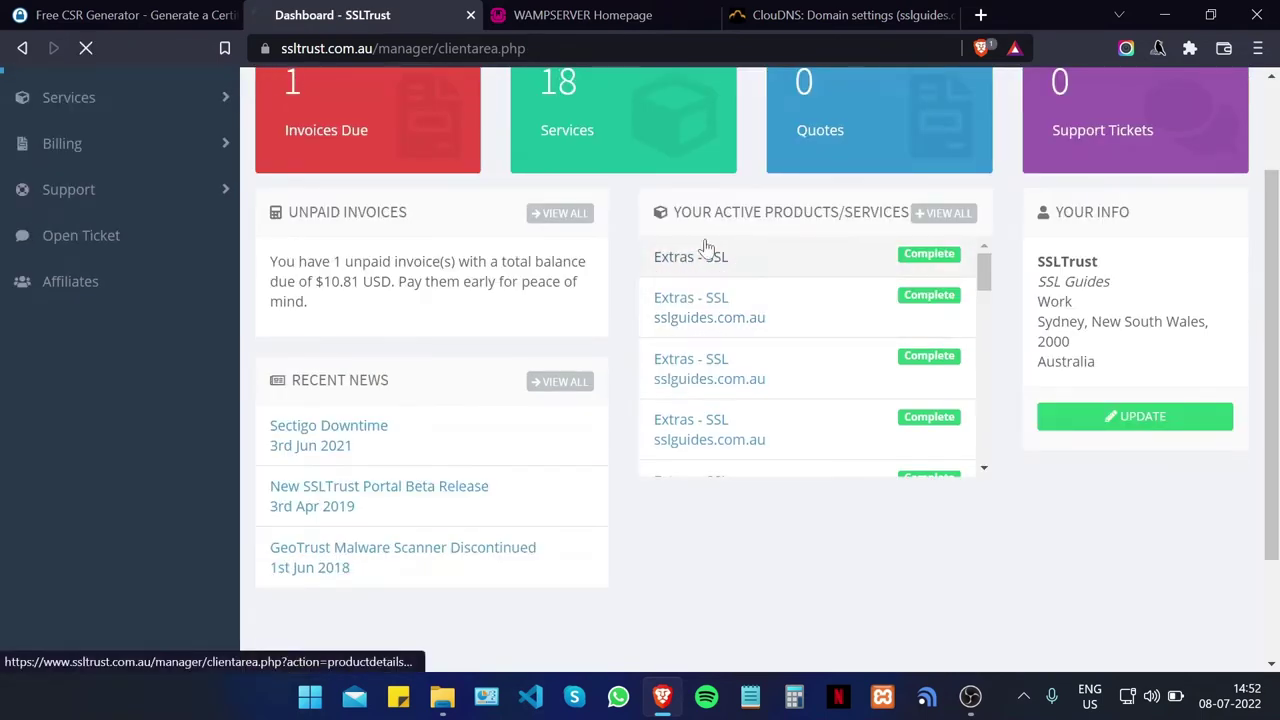
{"action": "left_click", "coordinate": [700, 259]}
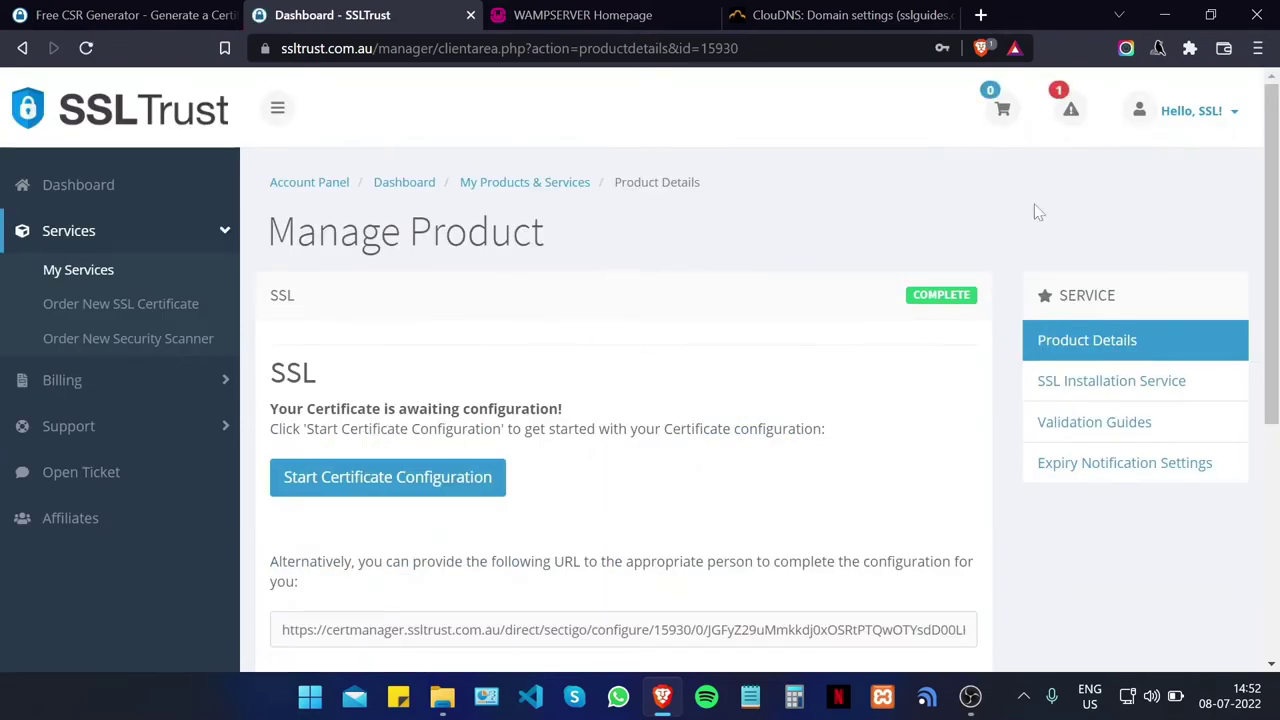
{"action": "left_click_drag", "start_coordinate": [1274, 226], "coordinate": [1276, 330]}
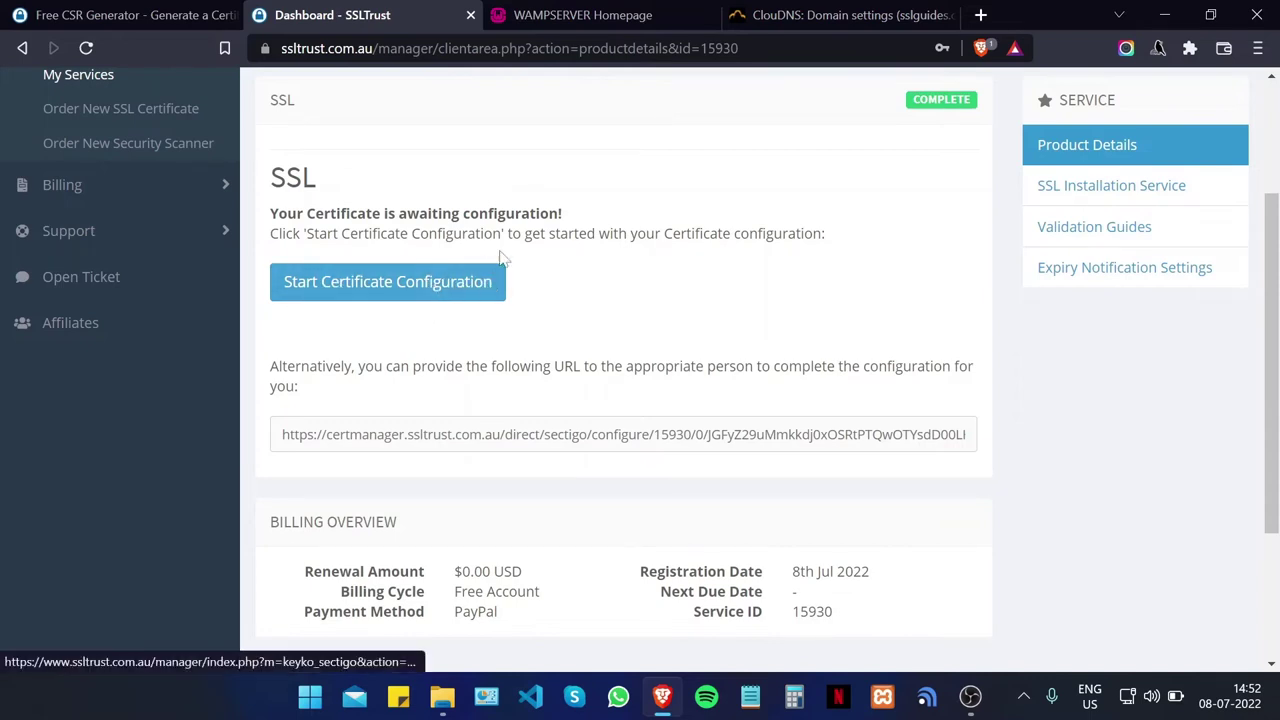
{"action": "scroll", "coordinate": [480, 275], "scroll_direction": "down", "scroll_amount": 1}
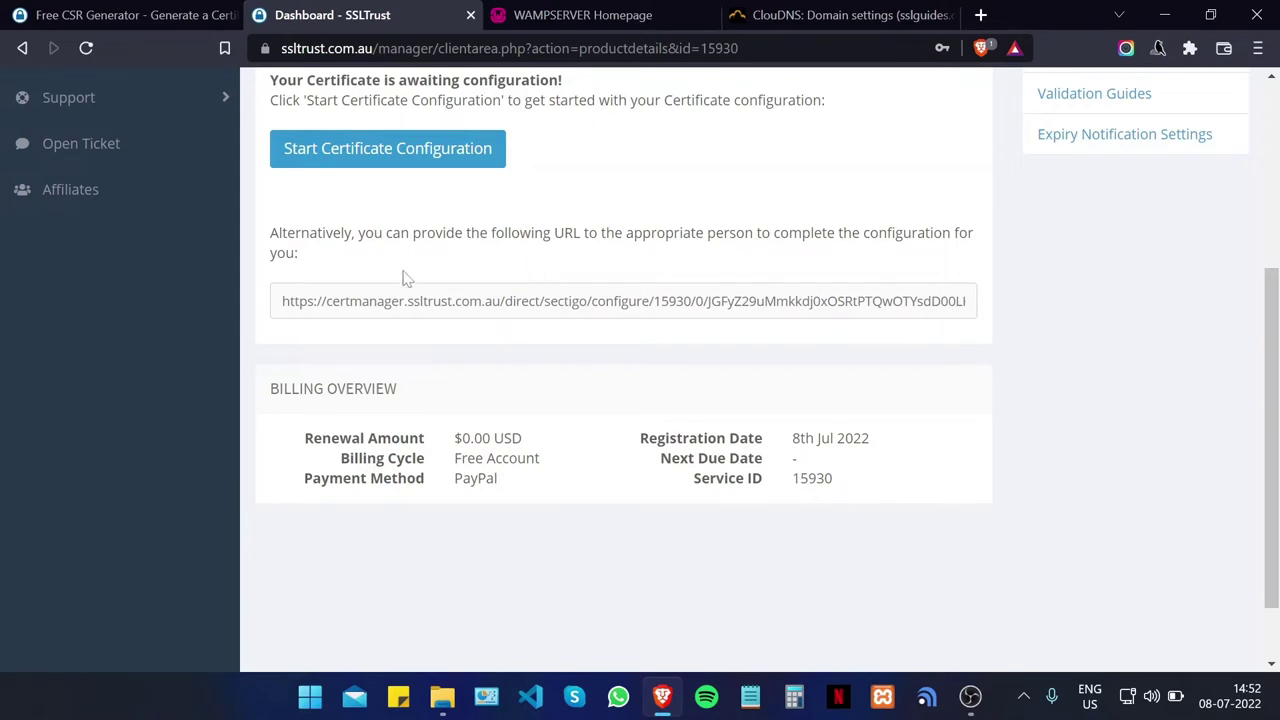
{"action": "left_click", "coordinate": [620, 300]}
{"action": "key", "text": "End"}
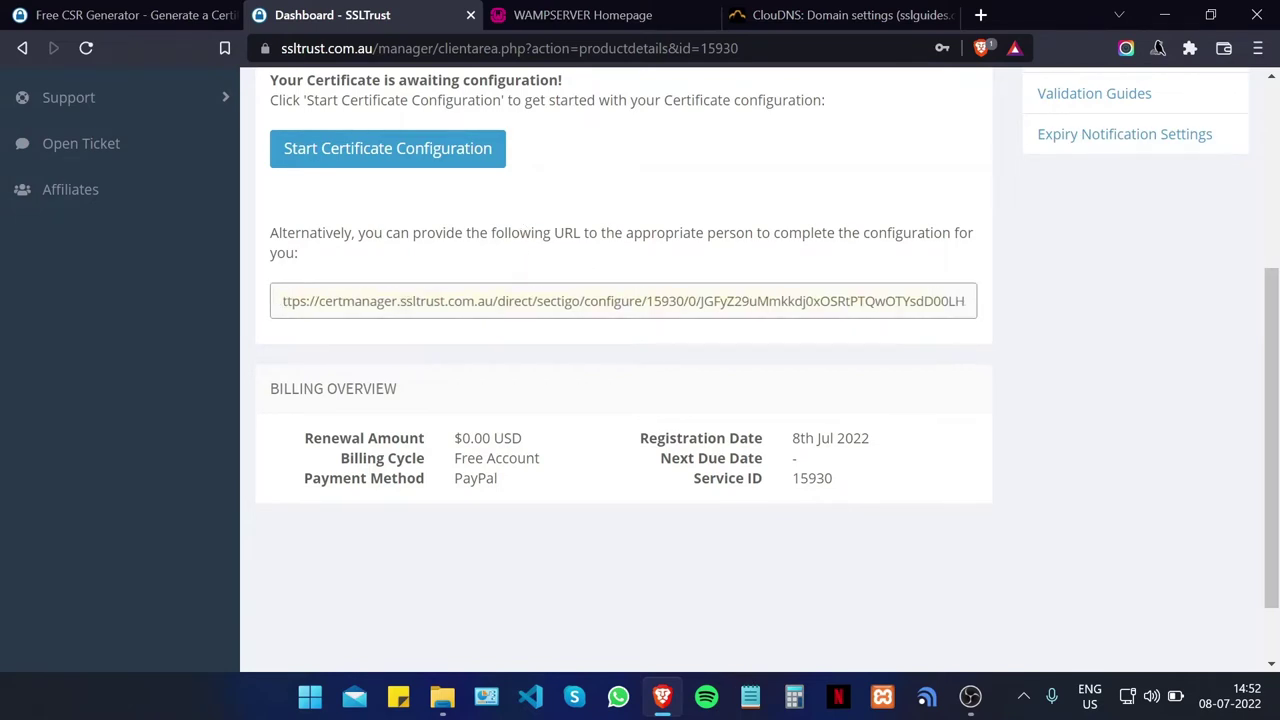
{"action": "left_click", "coordinate": [1040, 345]}
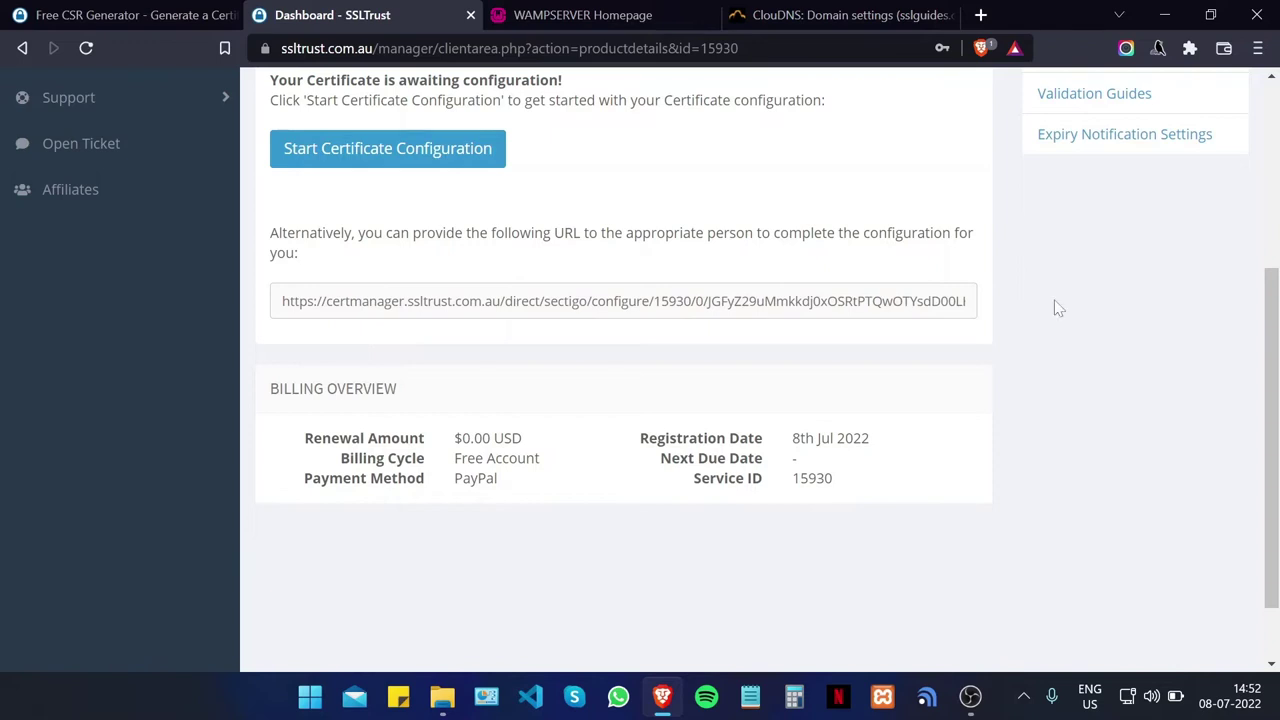
{"action": "scroll", "coordinate": [1057, 306], "scroll_direction": "up", "scroll_amount": 3}
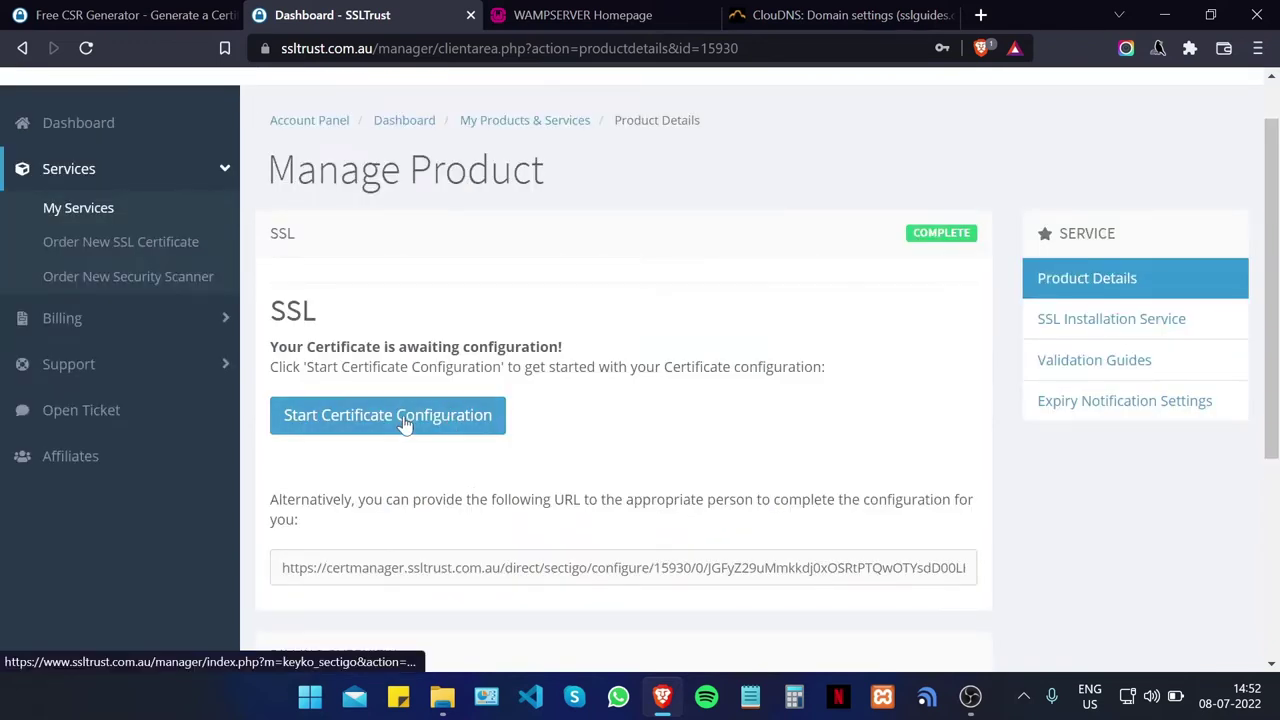
{"action": "left_click", "coordinate": [405, 425]}
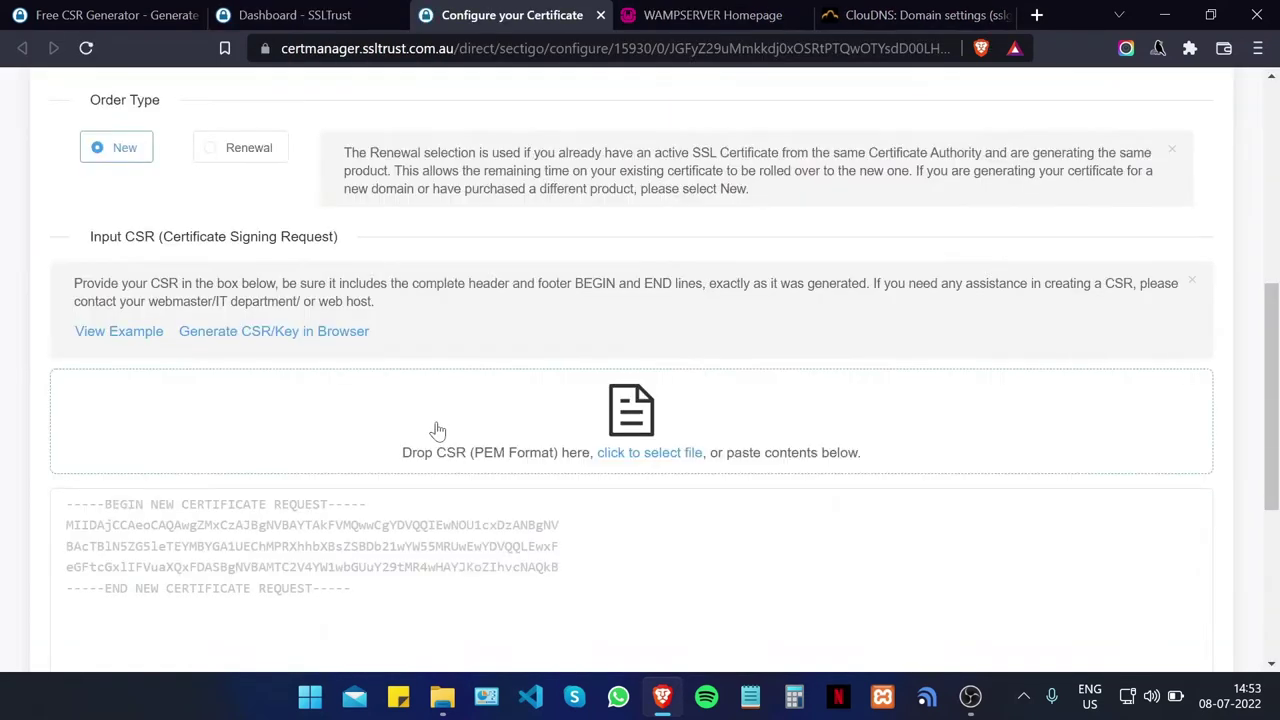
Step: Copy the CSR from the generator tab, paste it into the CSR box and verify it
{"action": "scroll", "coordinate": [614, 303], "scroll_direction": "down", "scroll_amount": 1}
{"action": "left_click", "coordinate": [110, 15]}
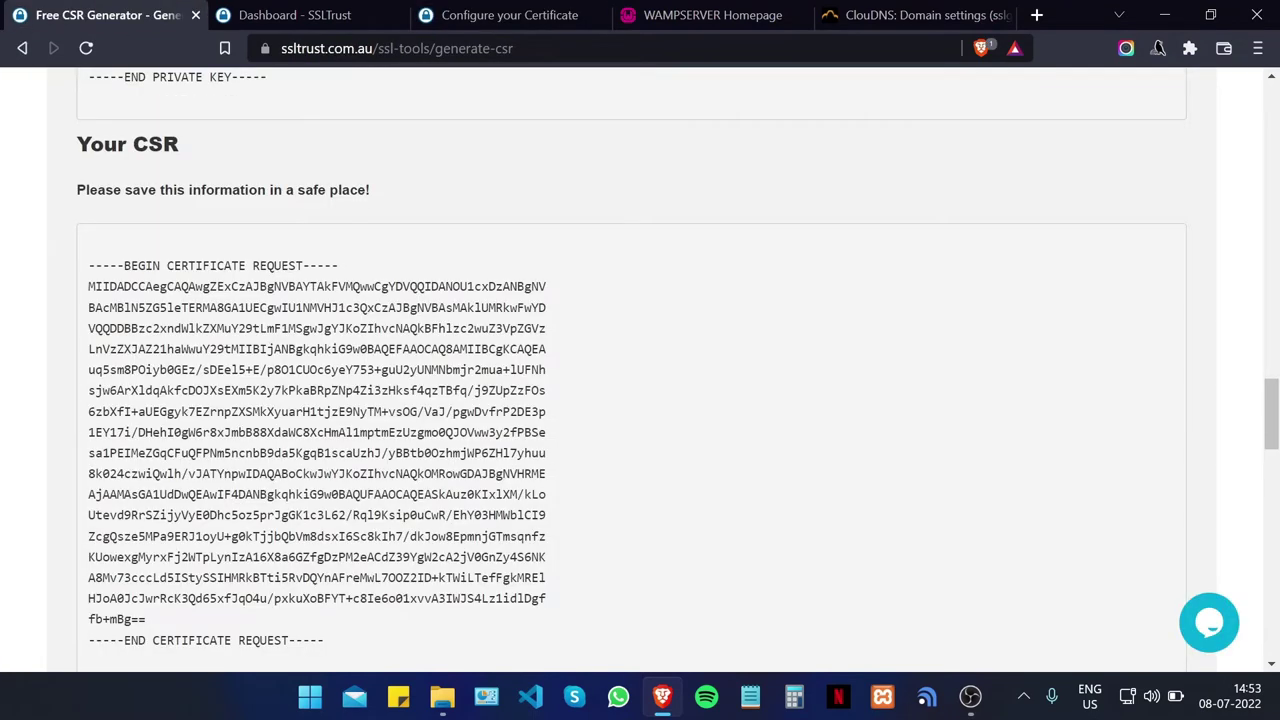
{"action": "left_click_drag", "start_coordinate": [89, 276], "coordinate": [338, 513]}
{"action": "right_click", "coordinate": [209, 327]}
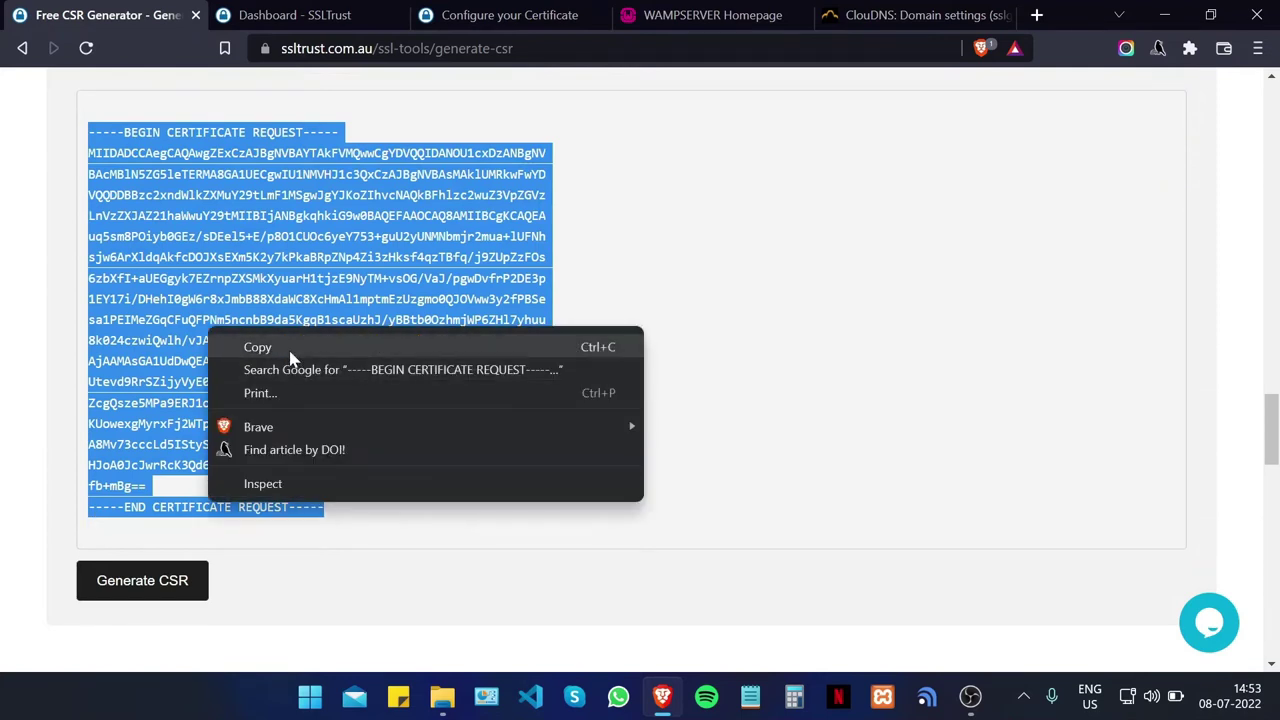
{"action": "left_click", "coordinate": [290, 350]}
{"action": "left_click", "coordinate": [510, 15]}
{"action": "left_click", "coordinate": [318, 372]}
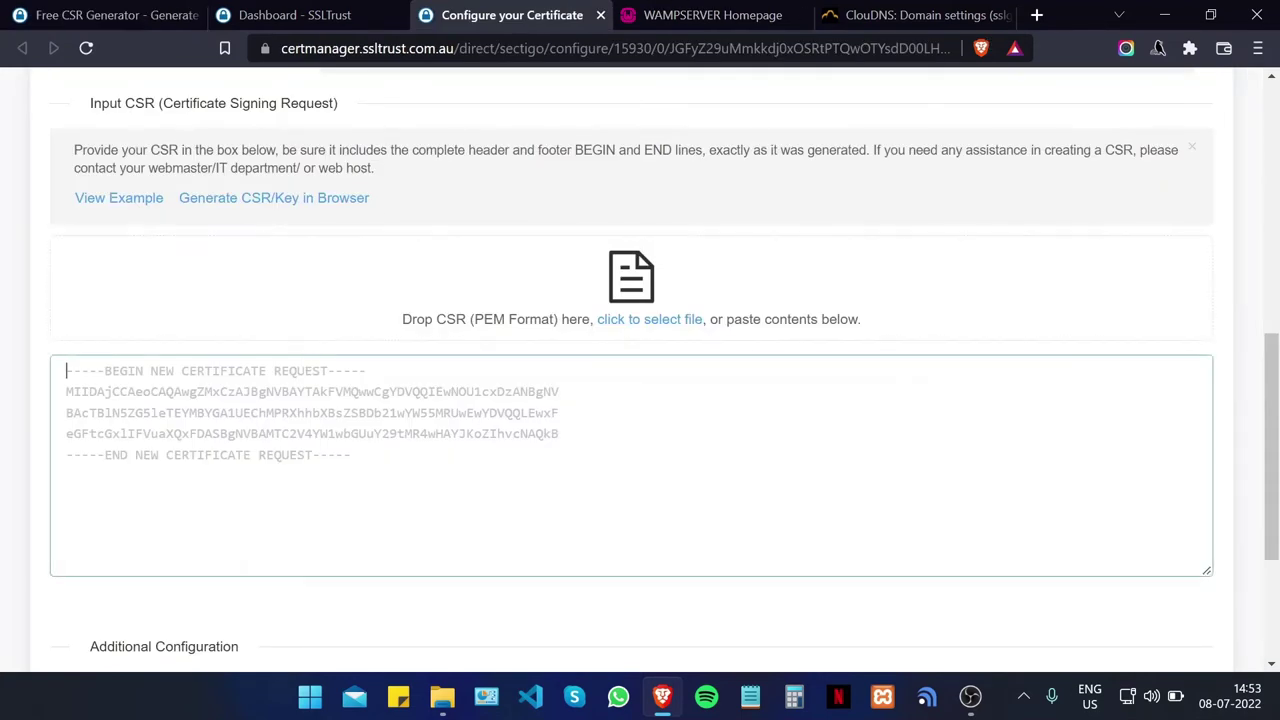
{"action": "right_click", "coordinate": [318, 400]}
{"action": "left_click", "coordinate": [330, 214]}
{"action": "left_click", "coordinate": [638, 441]}
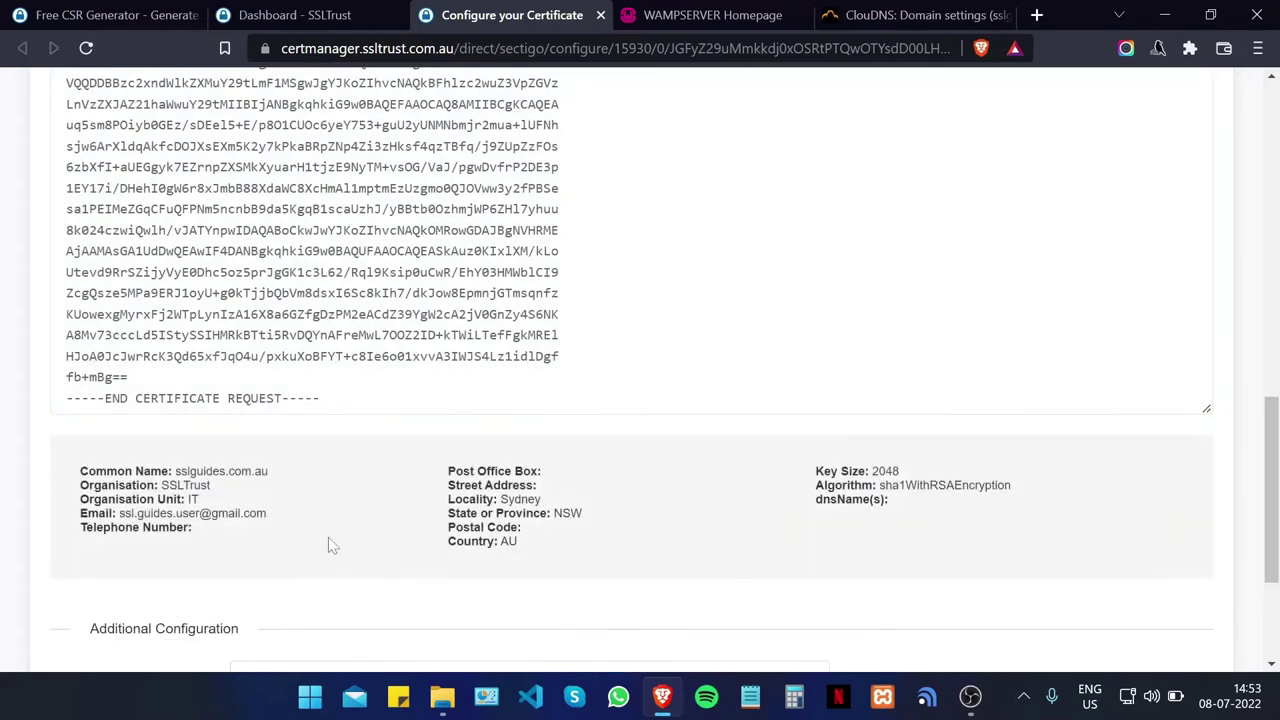
Step: Choose Apache as the server type, review the CSR details and advance to Contact Information
{"action": "scroll", "coordinate": [335, 525], "scroll_direction": "down", "scroll_amount": 1}
{"action": "left_click", "coordinate": [307, 548]}
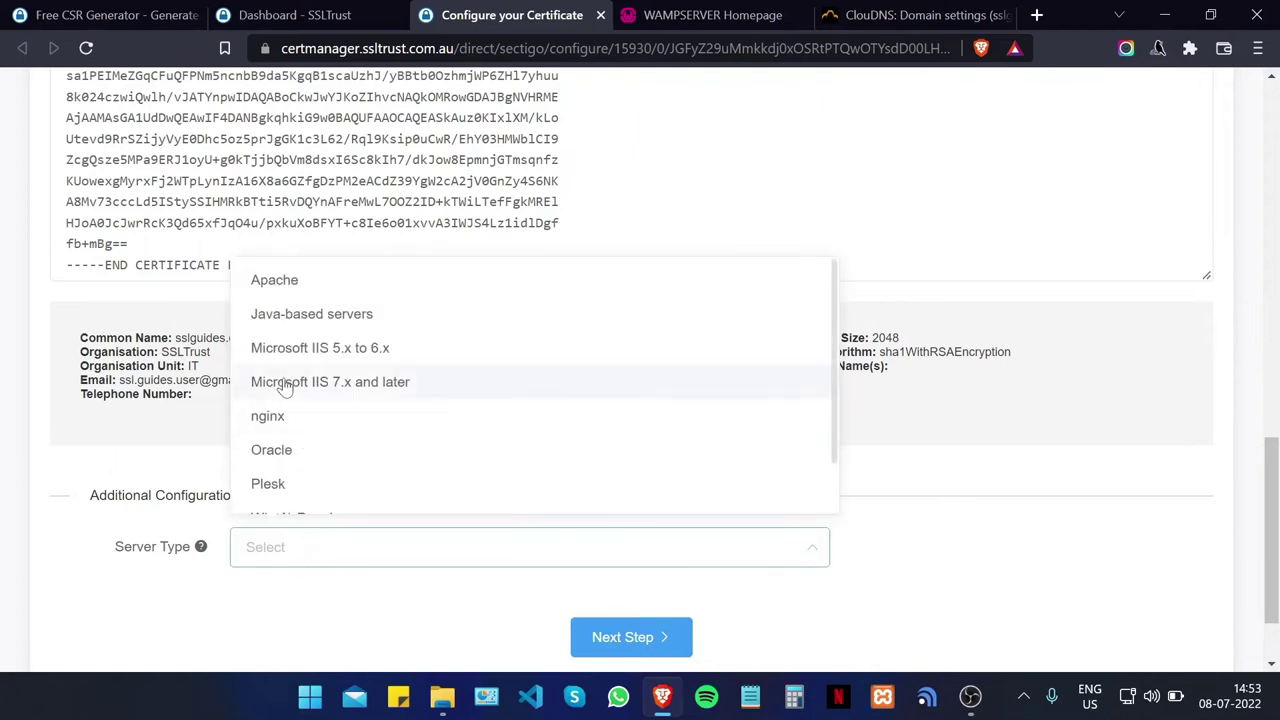
{"action": "left_click", "coordinate": [300, 288]}
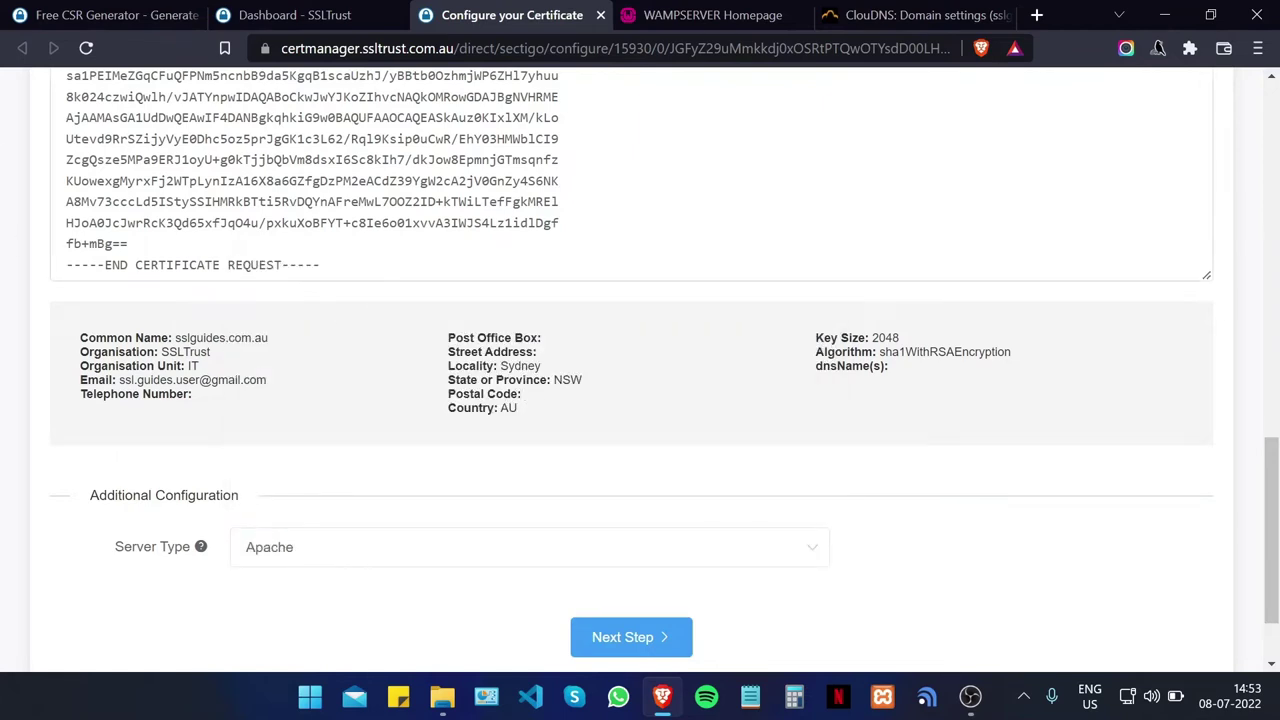
{"action": "left_click_drag", "start_coordinate": [179, 338], "coordinate": [400, 391]}
{"action": "left_click", "coordinate": [400, 391]}
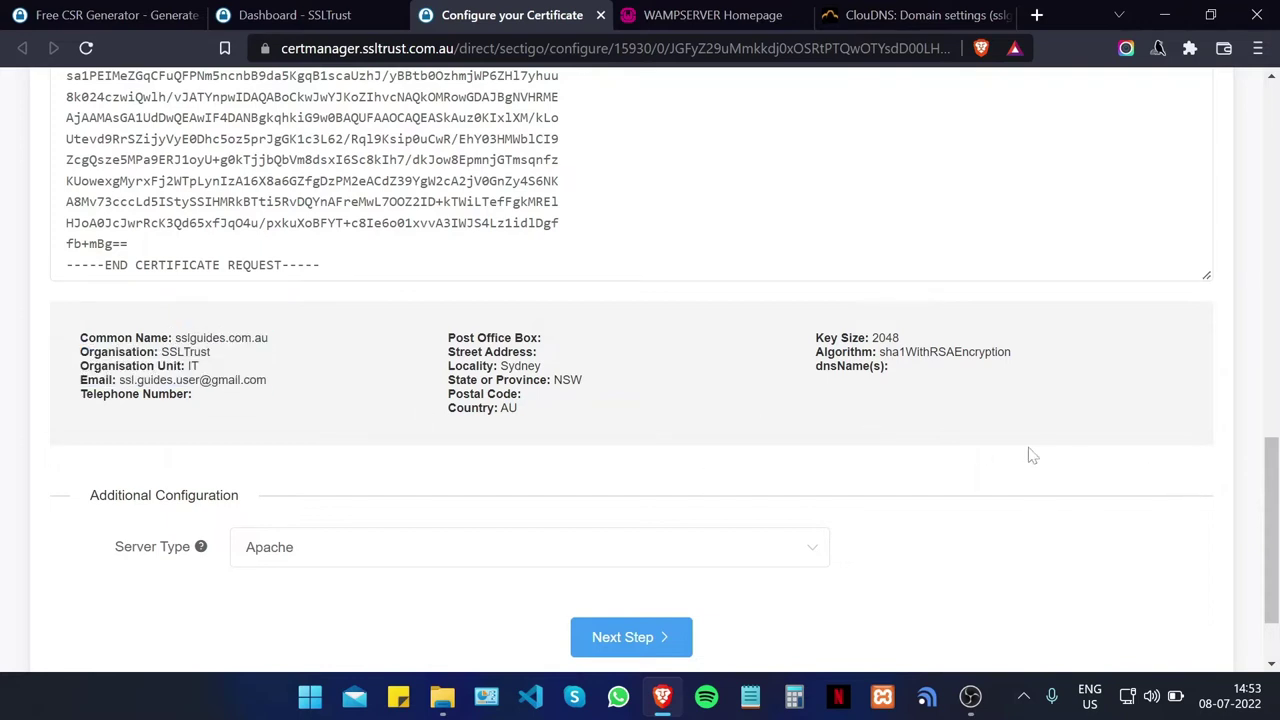
{"action": "scroll", "coordinate": [780, 376], "scroll_direction": "up", "scroll_amount": 1}
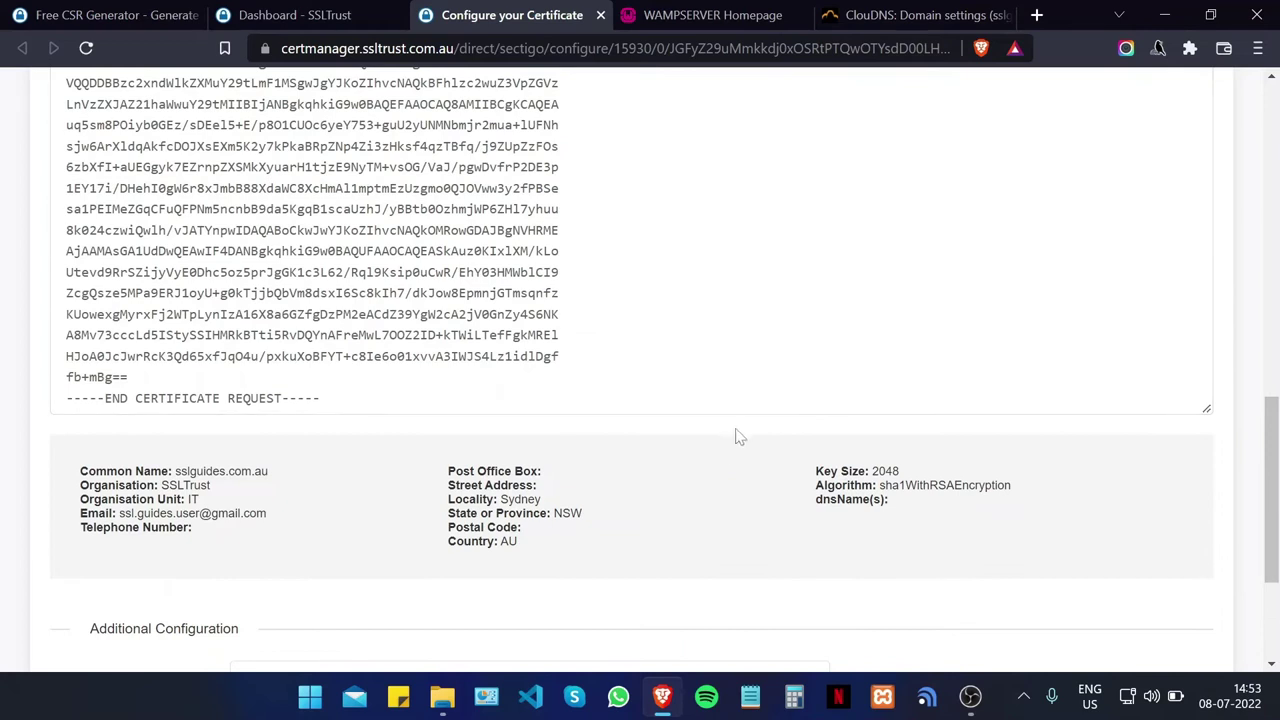
{"action": "scroll", "coordinate": [716, 436], "scroll_direction": "down", "scroll_amount": 2}
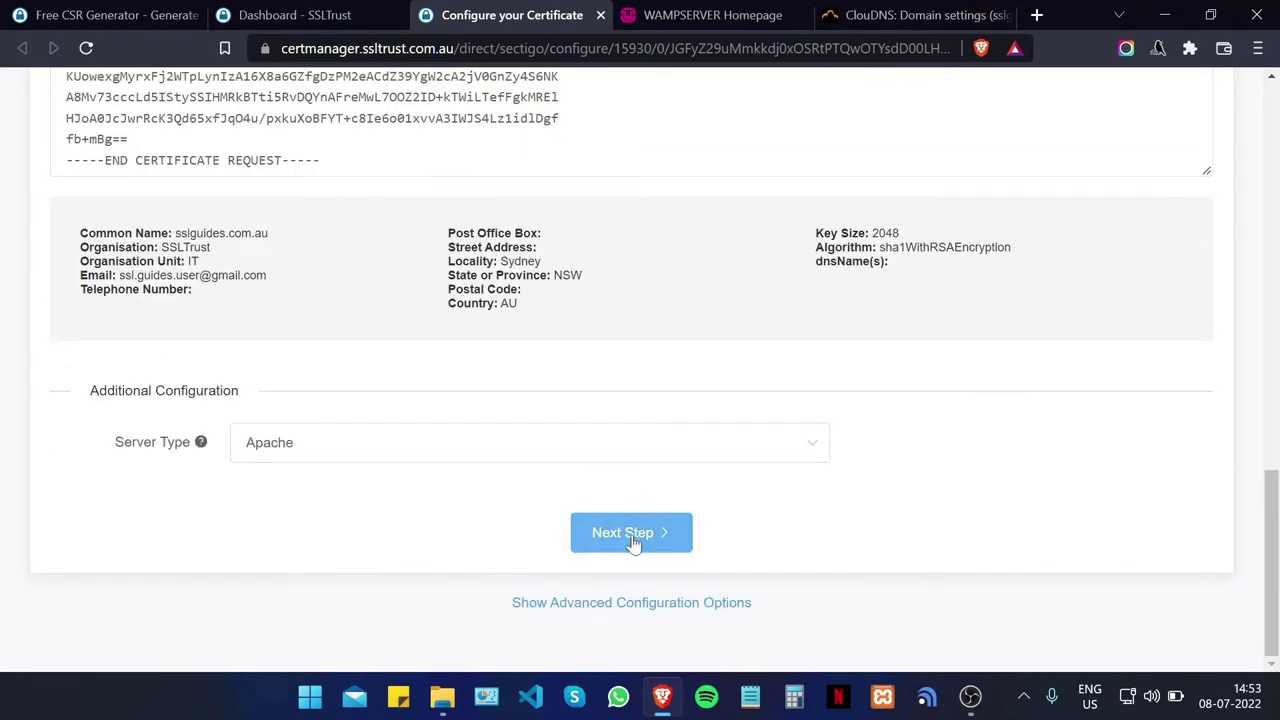
{"action": "left_click", "coordinate": [632, 540]}
{"action": "scroll", "coordinate": [294, 369], "scroll_direction": "up", "scroll_amount": 4}
{"action": "scroll", "coordinate": [290, 447], "scroll_direction": "up", "scroll_amount": 1}
Step: Set the admin contact's title to 'Mr.' and enter the contact's first and last name
{"action": "scroll", "coordinate": [296, 422], "scroll_direction": "down", "scroll_amount": 1}
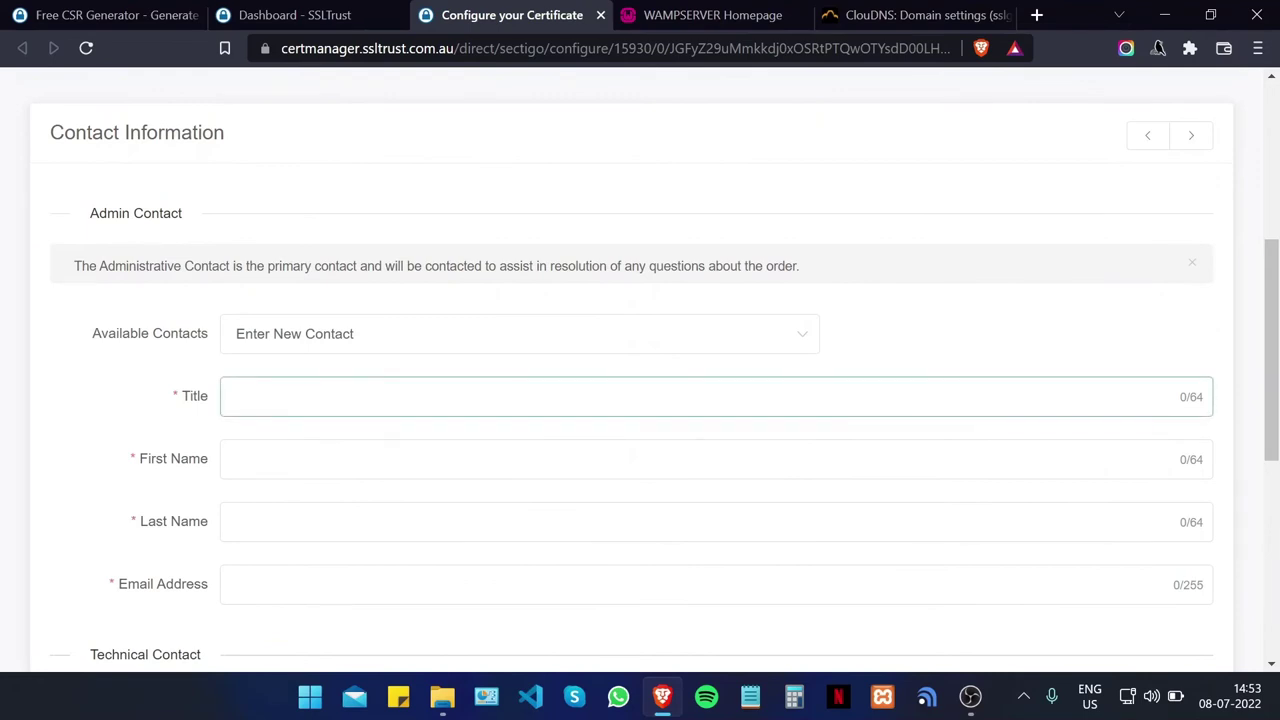
{"action": "key", "text": "BackSpace"}
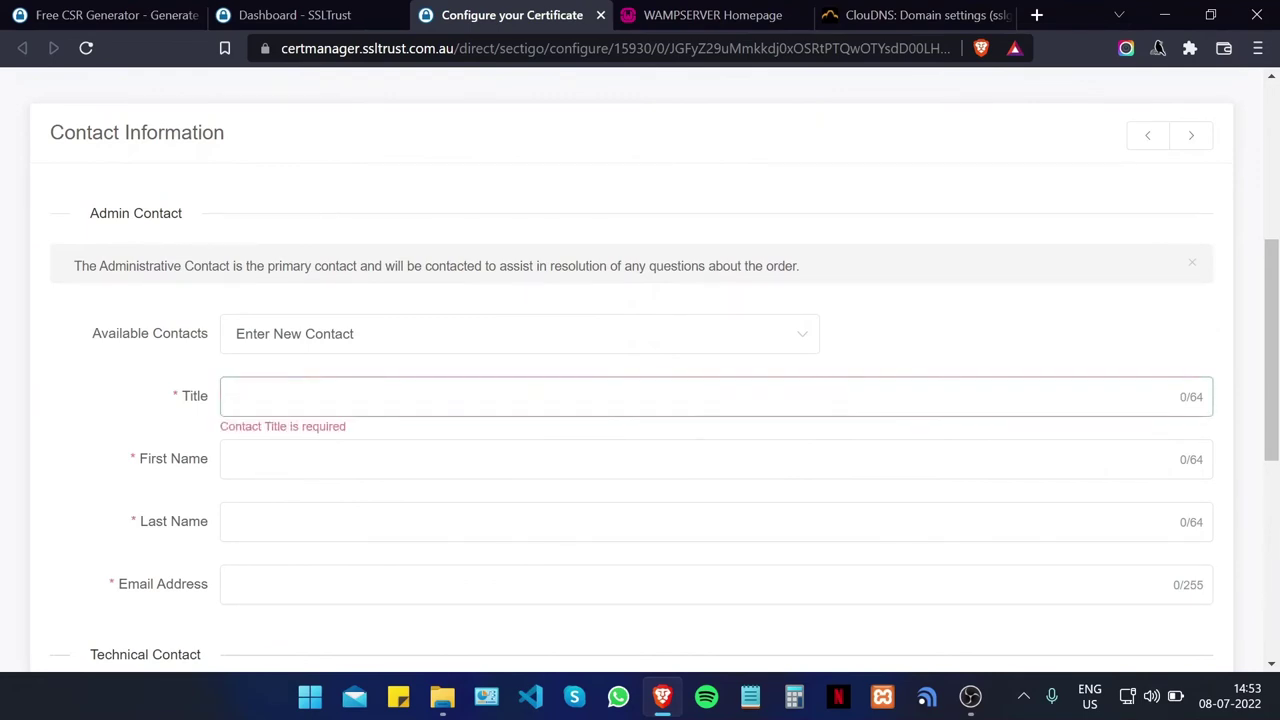
{"action": "type", "text": "Mr."}
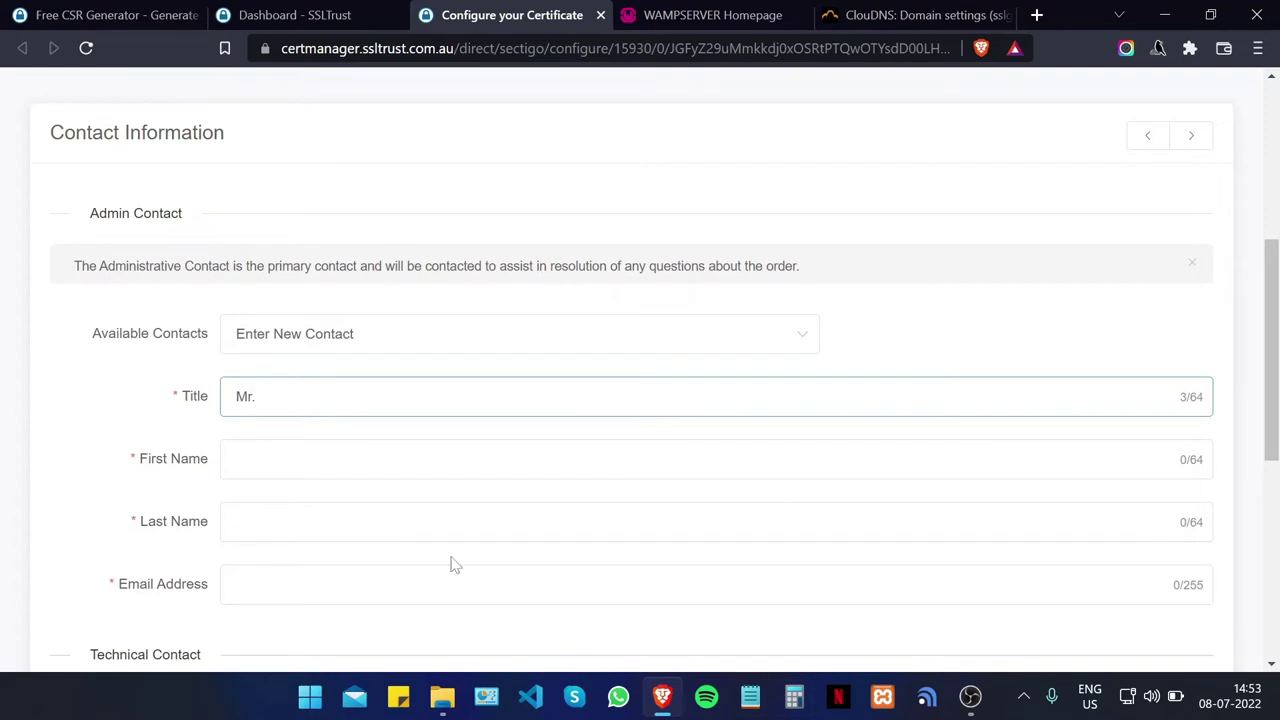
{"action": "left_click", "coordinate": [237, 459]}
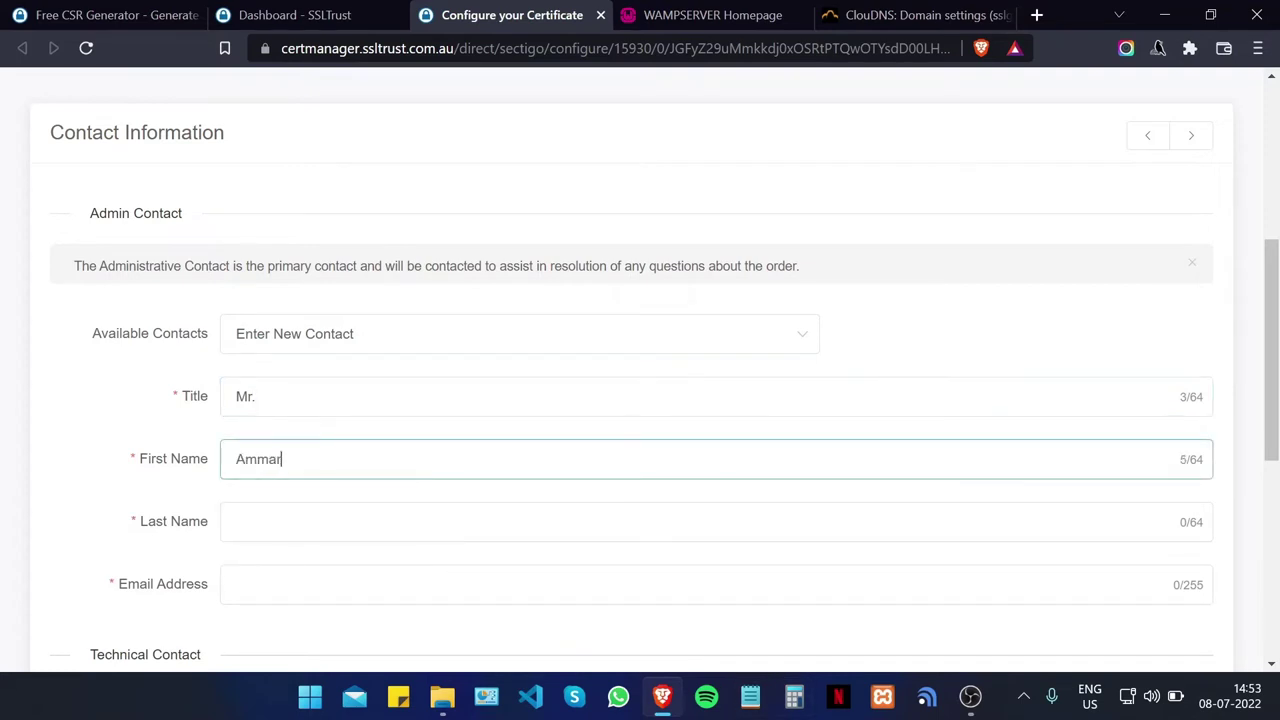
{"action": "left_click", "coordinate": [237, 521]}
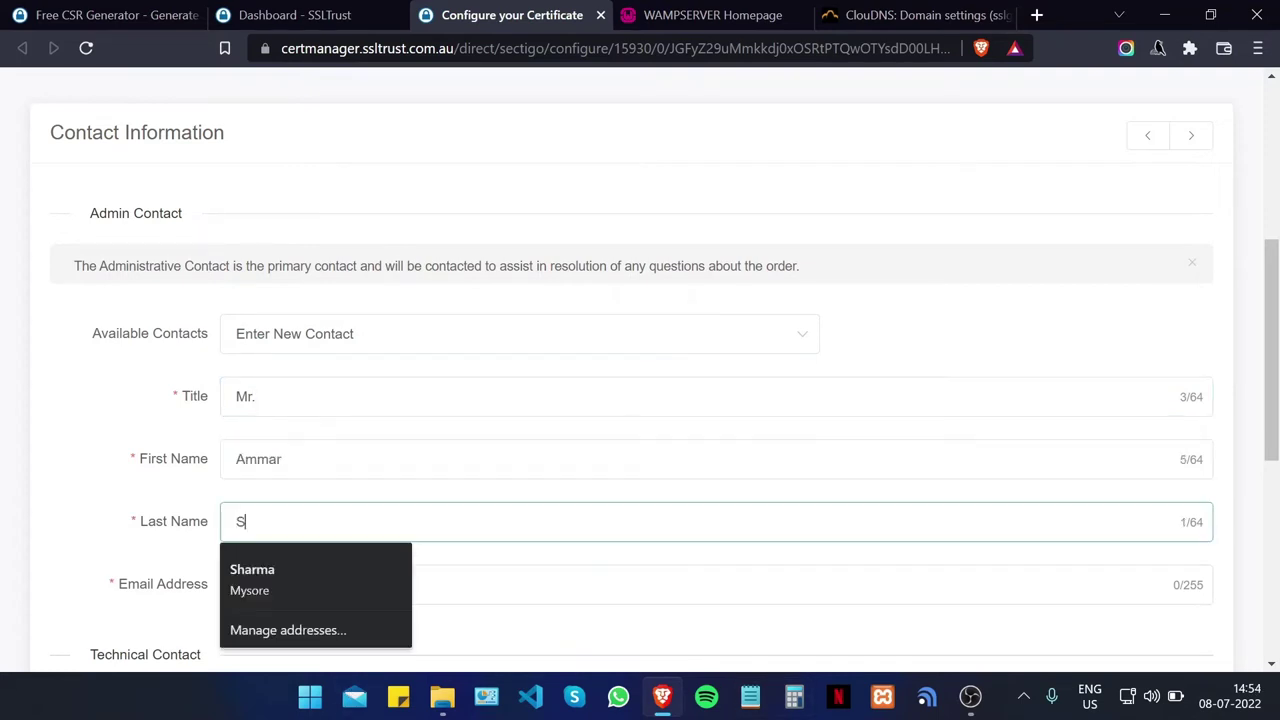
Step: Enter the admin contact's e-mail address
{"action": "scroll", "coordinate": [360, 500], "scroll_direction": "down", "scroll_amount": 3}
{"action": "left_click", "coordinate": [237, 318]}
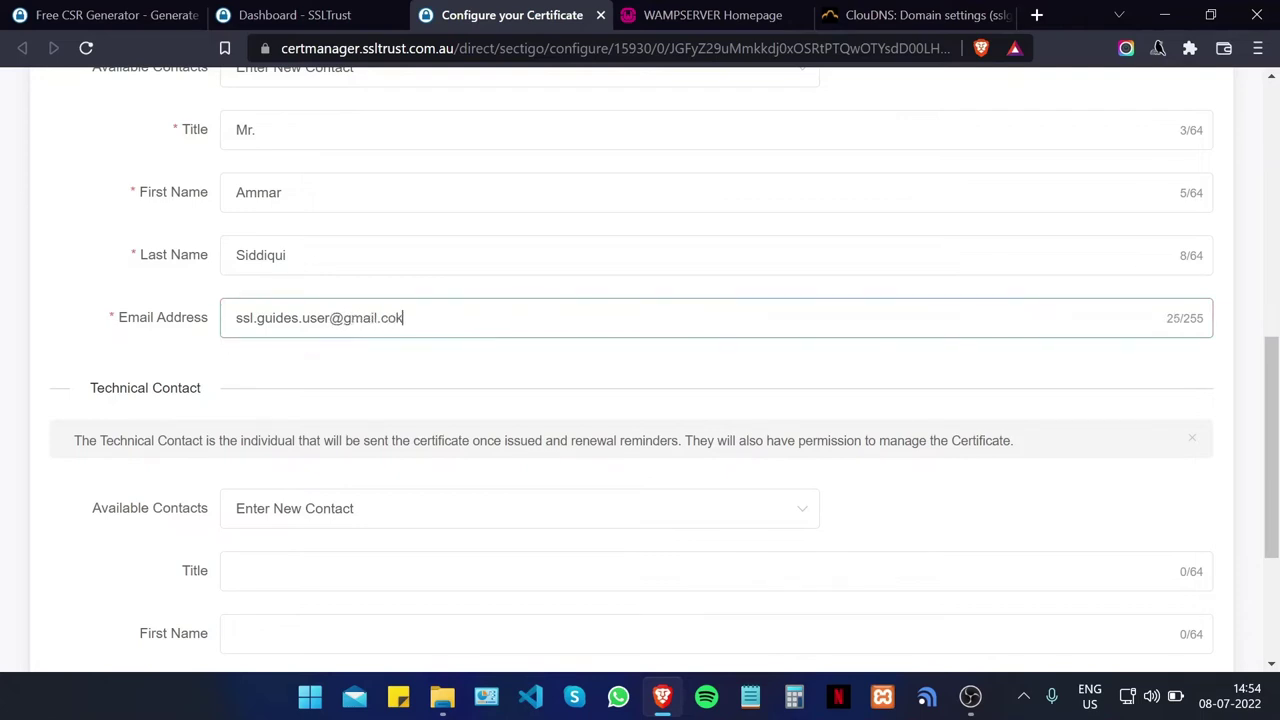
{"action": "scroll", "coordinate": [353, 377], "scroll_direction": "down", "scroll_amount": 1}
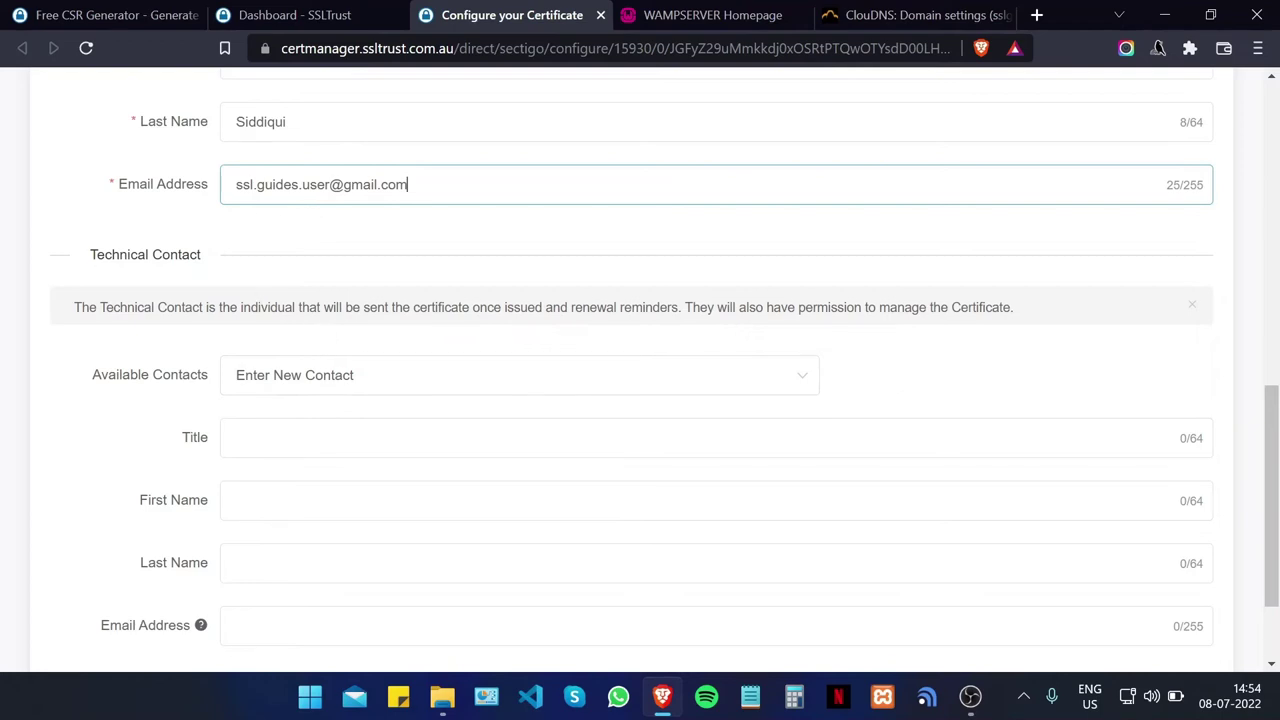
{"action": "scroll", "coordinate": [290, 350], "scroll_direction": "down", "scroll_amount": 1}
{"action": "scroll", "coordinate": [295, 345], "scroll_direction": "up", "scroll_amount": 1}
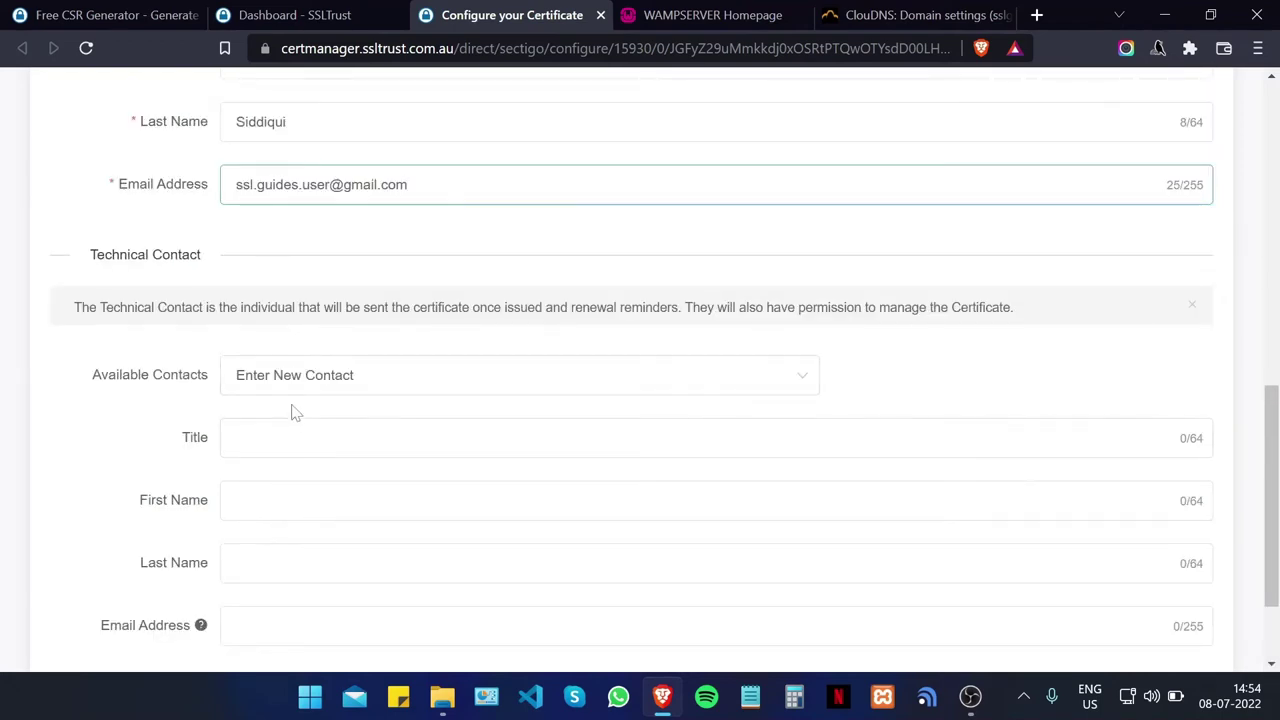
{"action": "scroll", "coordinate": [291, 411], "scroll_direction": "down", "scroll_amount": 1}
Step: Advance to Domain Control Validation and set sslguides.com.au to Email with the admin approver address
{"action": "left_click", "coordinate": [683, 594]}
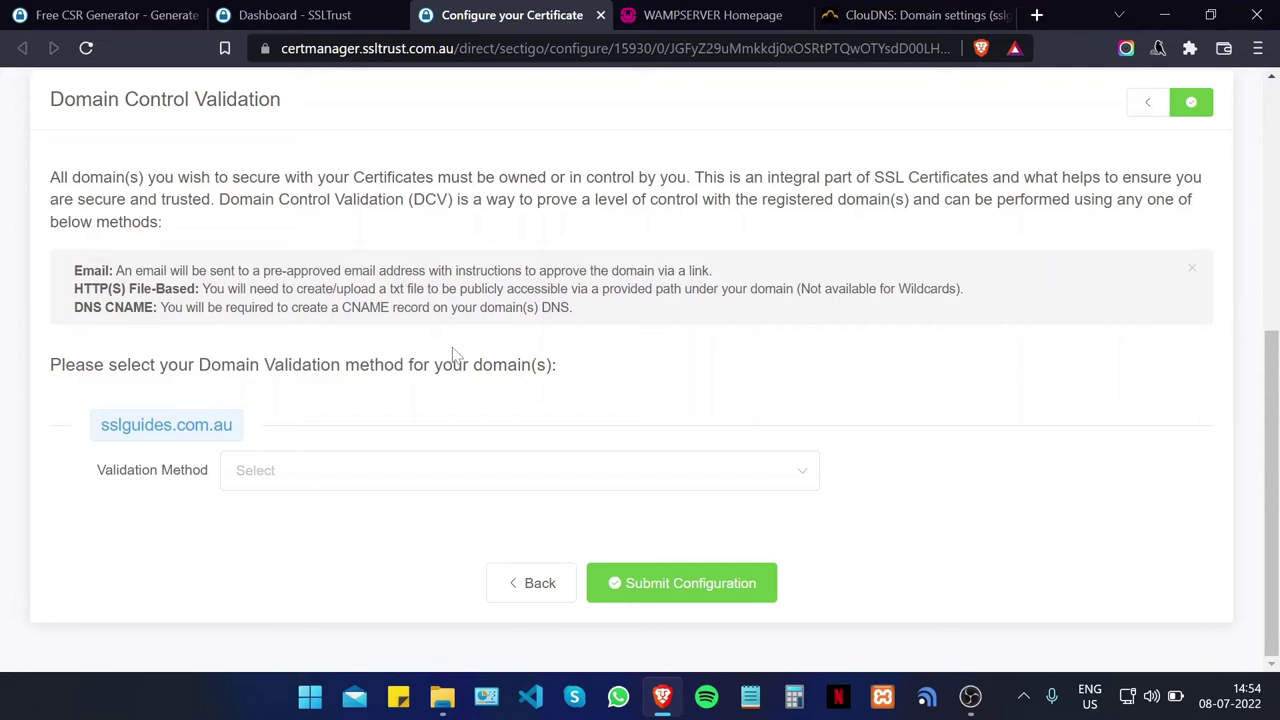
{"action": "scroll", "coordinate": [452, 352], "scroll_direction": "up", "scroll_amount": 5}
{"action": "scroll", "coordinate": [409, 206], "scroll_direction": "down", "scroll_amount": 3}
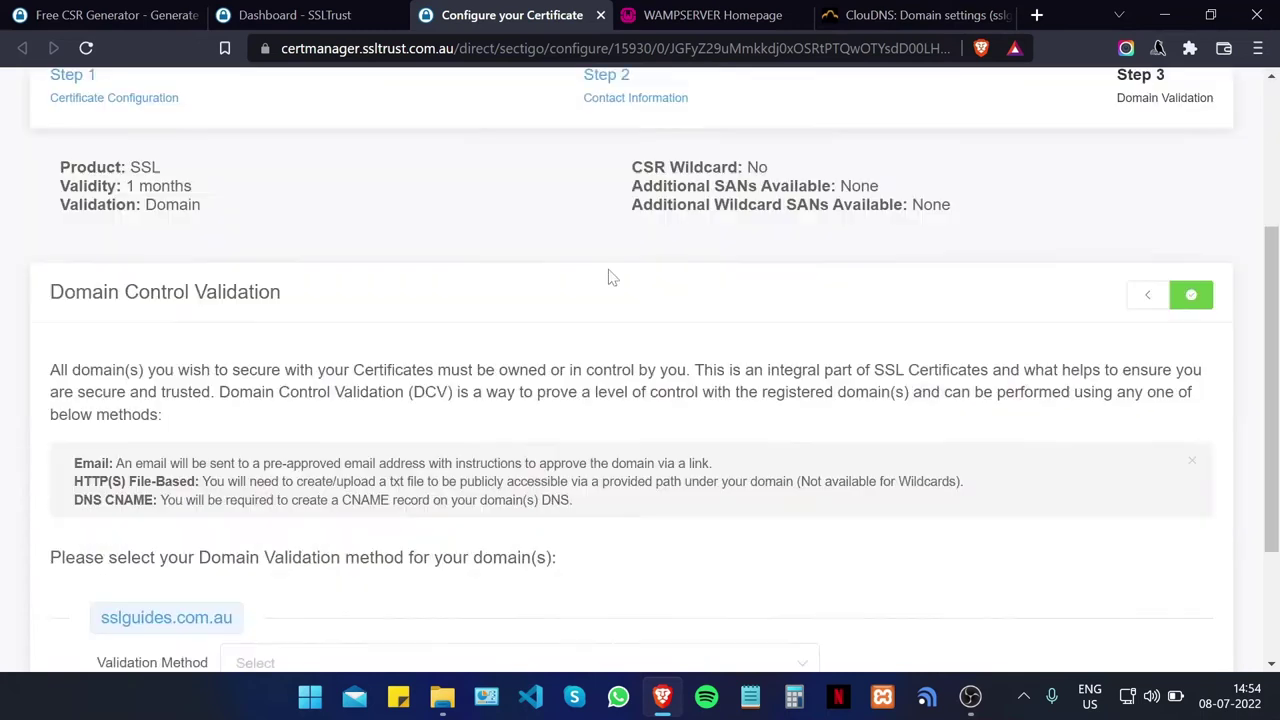
{"action": "scroll", "coordinate": [595, 310], "scroll_direction": "down", "scroll_amount": 2}
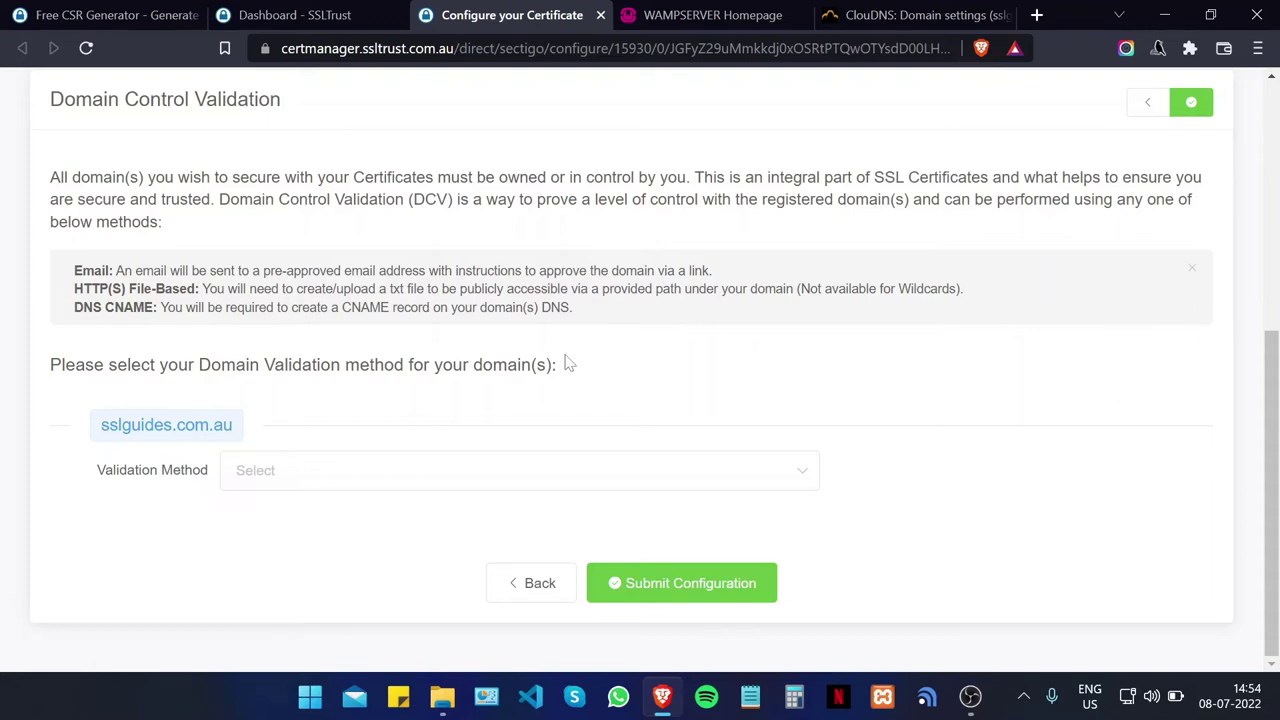
{"action": "left_click", "coordinate": [386, 486]}
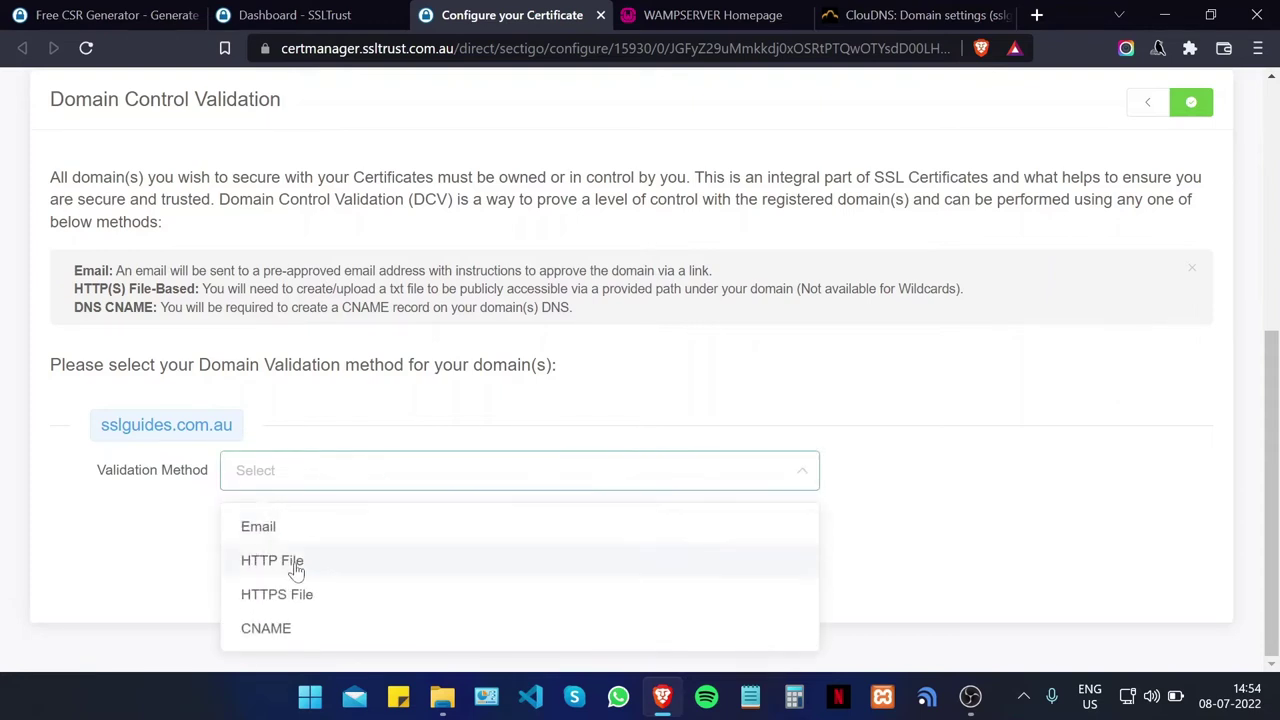
{"action": "left_click", "coordinate": [300, 527]}
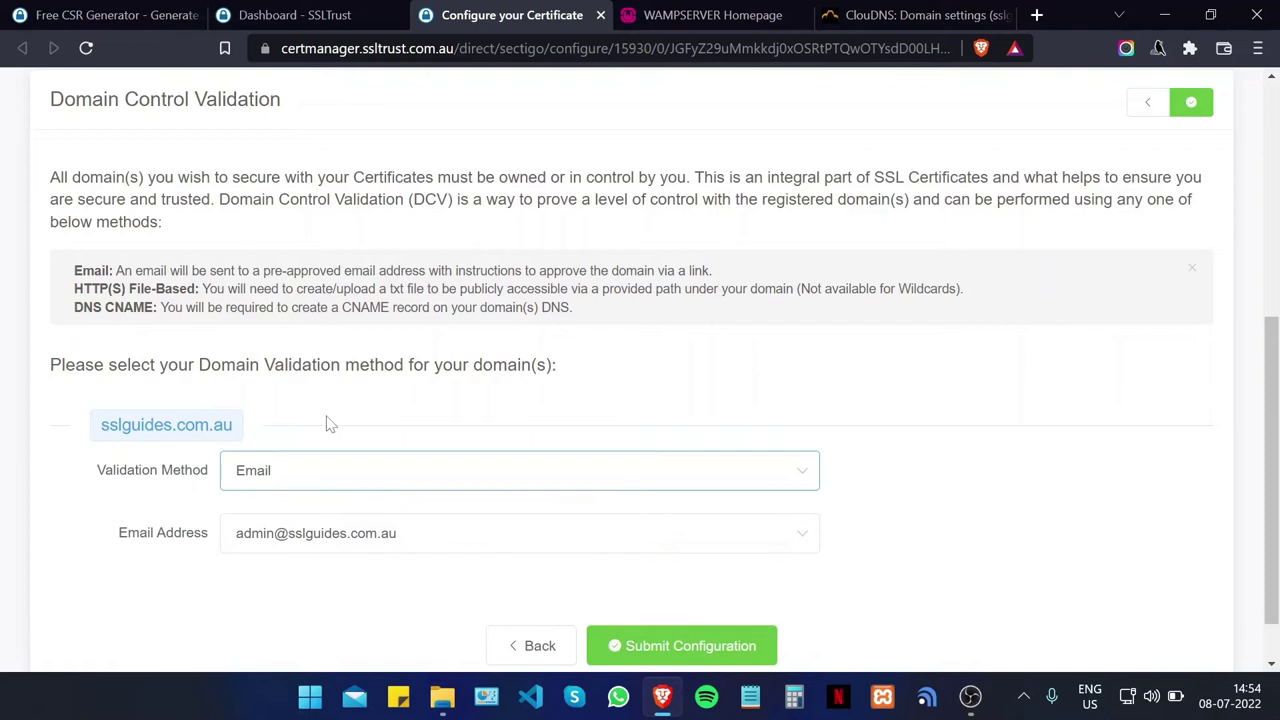
{"action": "left_click", "coordinate": [392, 534]}
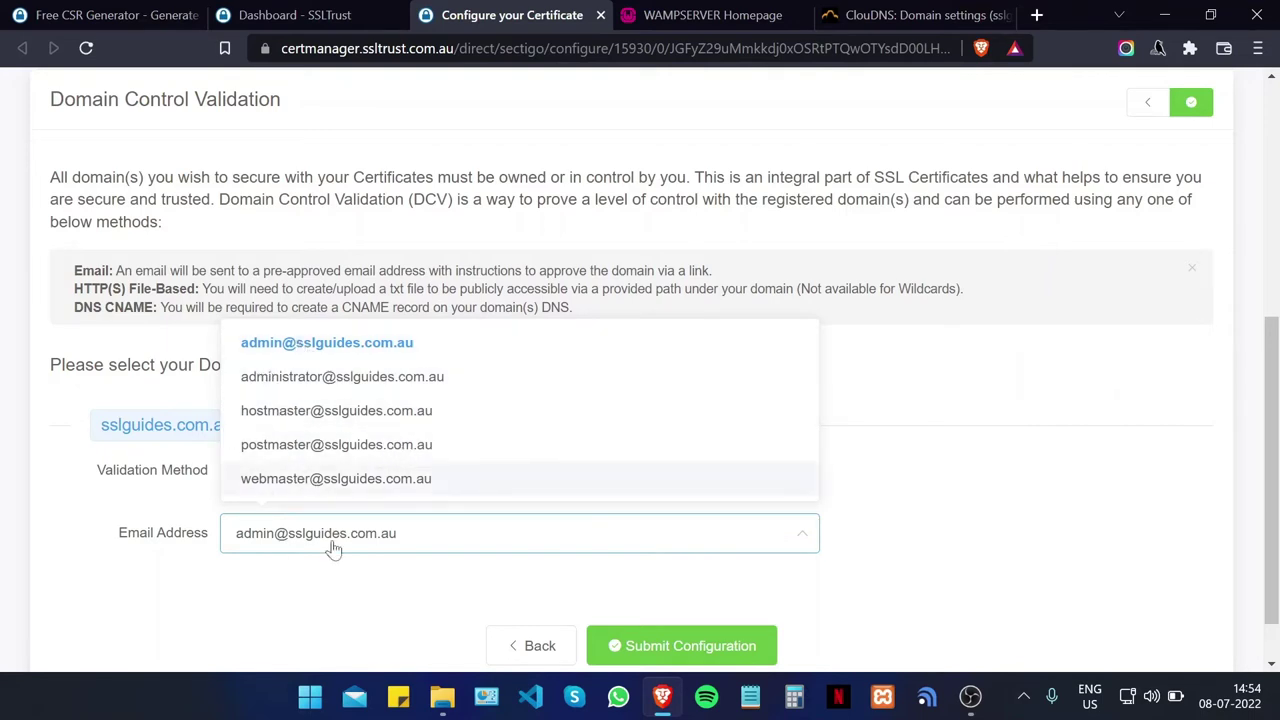
{"action": "left_click", "coordinate": [198, 611]}
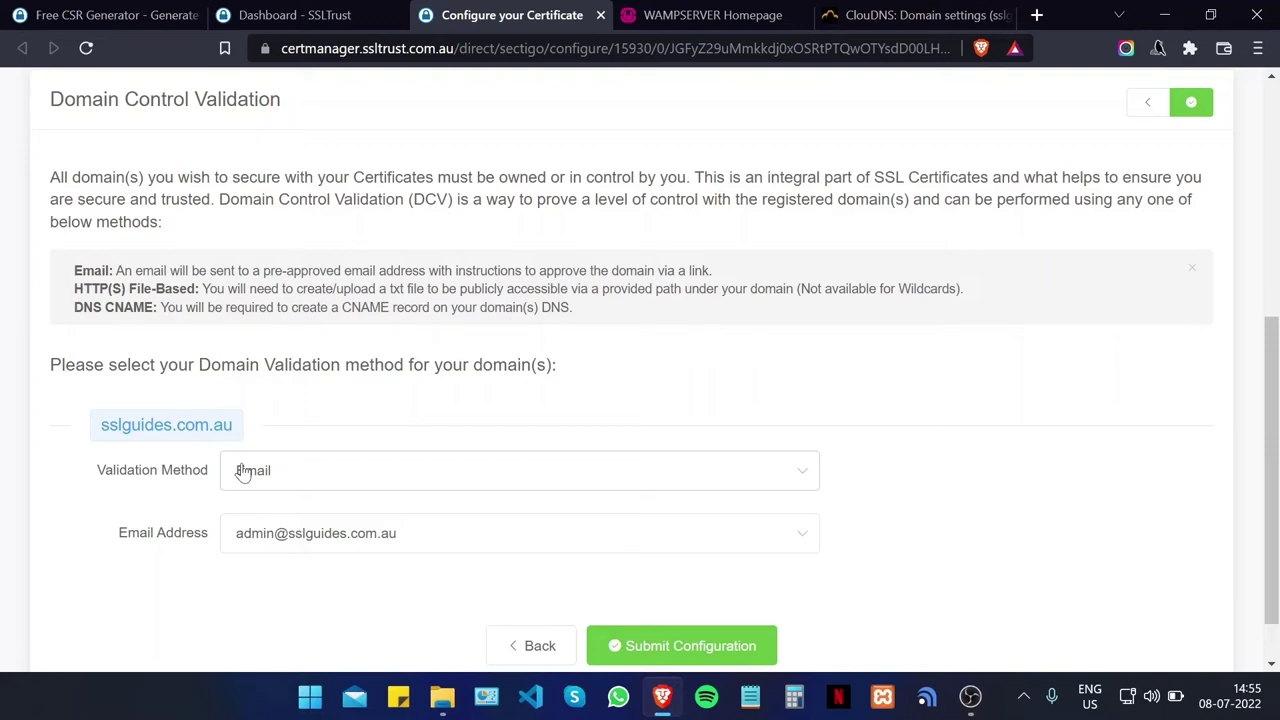
Step: Try HTTP File validation and inspect its pki-validation file path and contents
{"action": "left_click", "coordinate": [289, 471]}
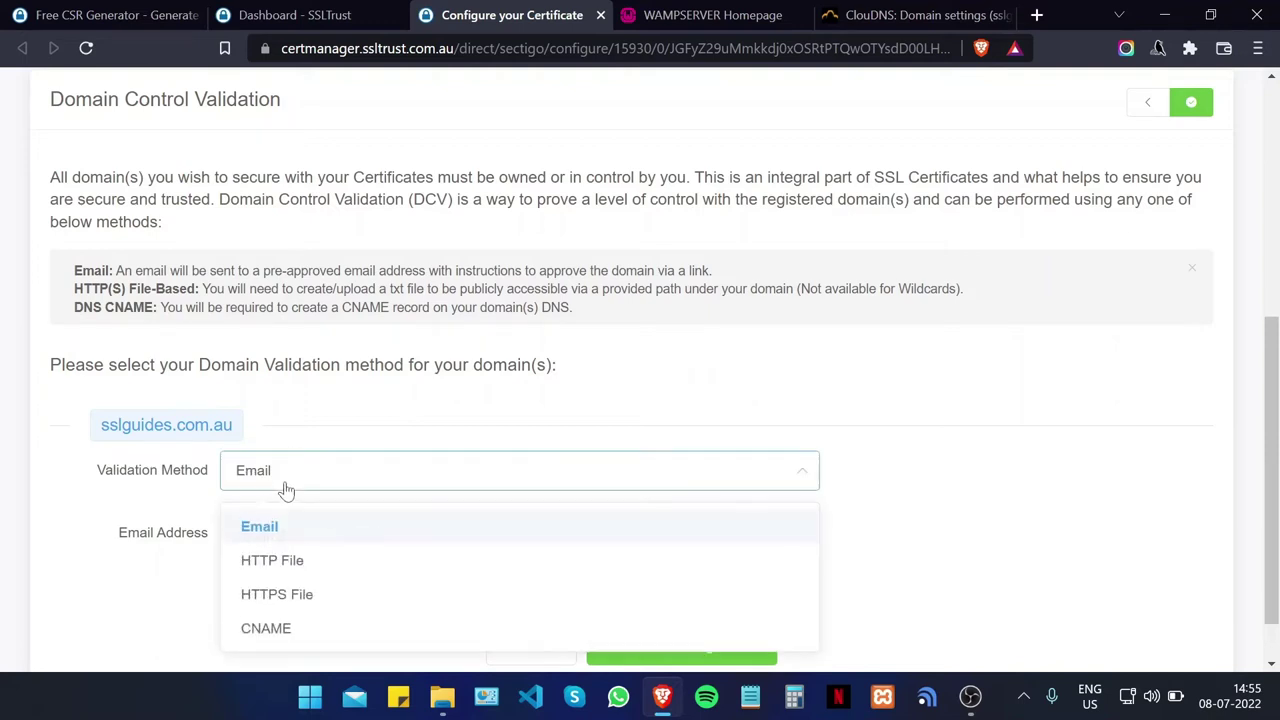
{"action": "left_click", "coordinate": [285, 558]}
{"action": "scroll", "coordinate": [288, 556], "scroll_direction": "down", "scroll_amount": 3}
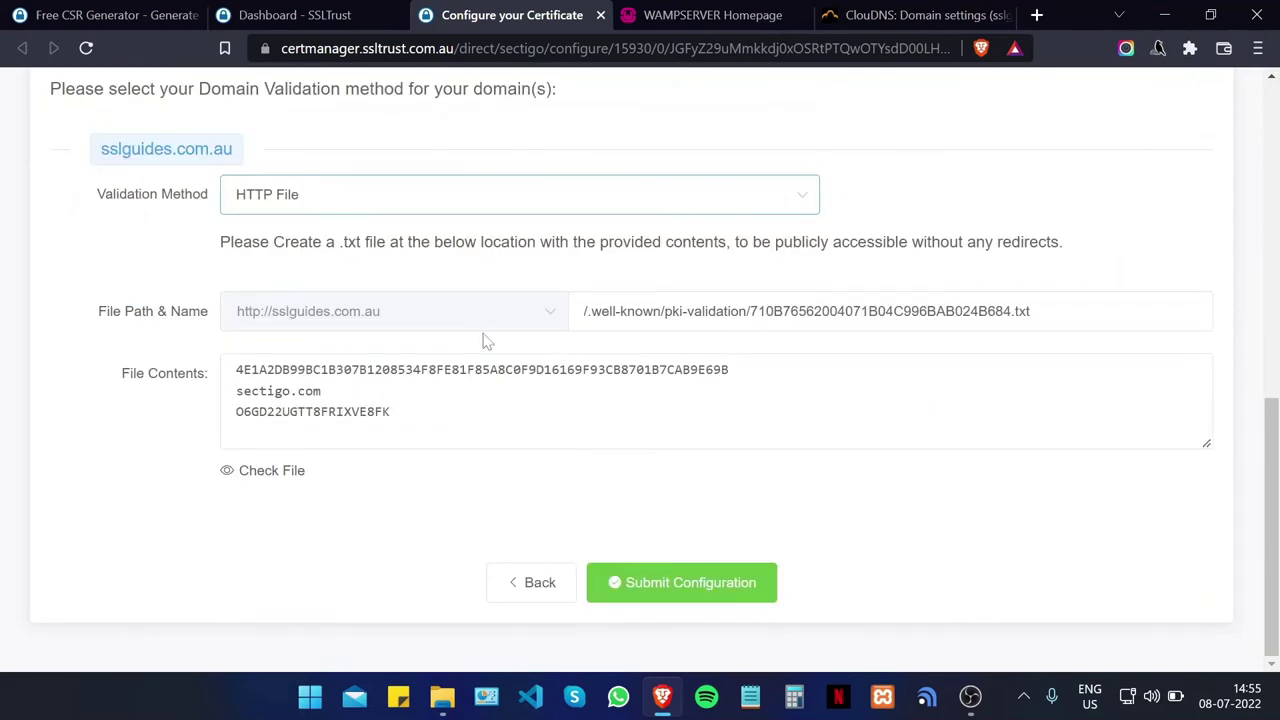
{"action": "left_click_drag", "start_coordinate": [1011, 311], "coordinate": [750, 311]}
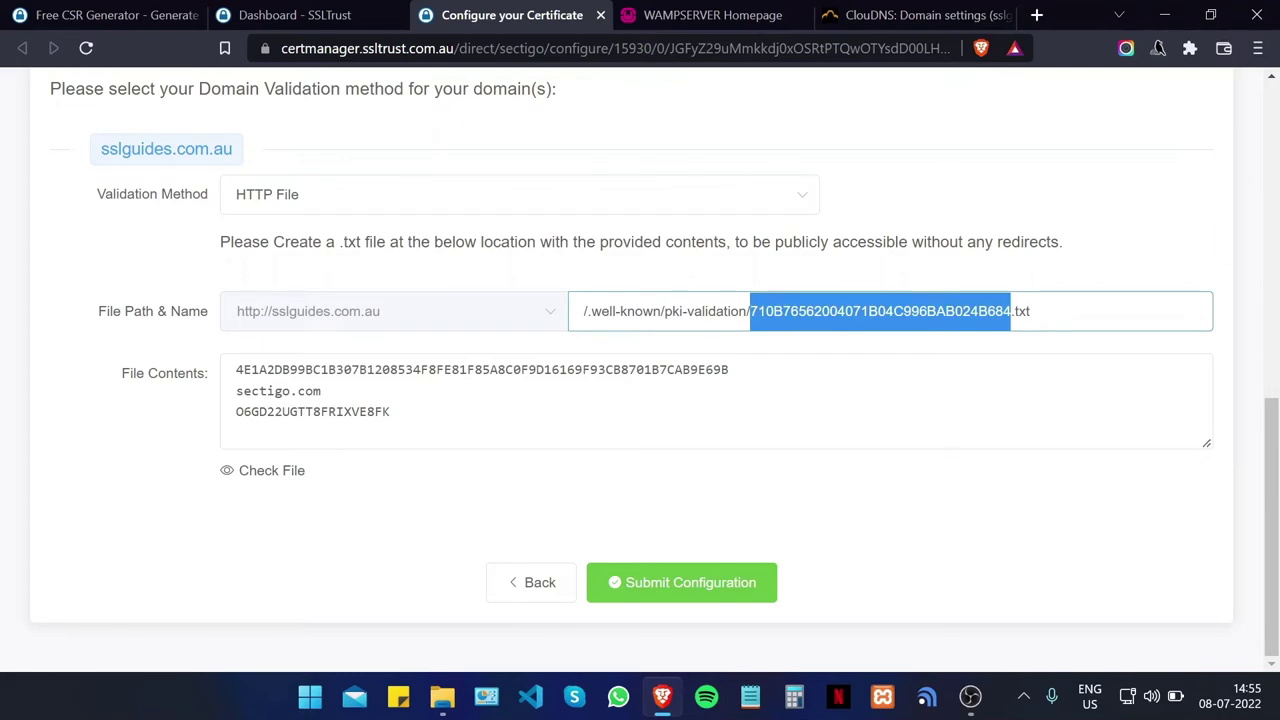
{"action": "left_click", "coordinate": [588, 316]}
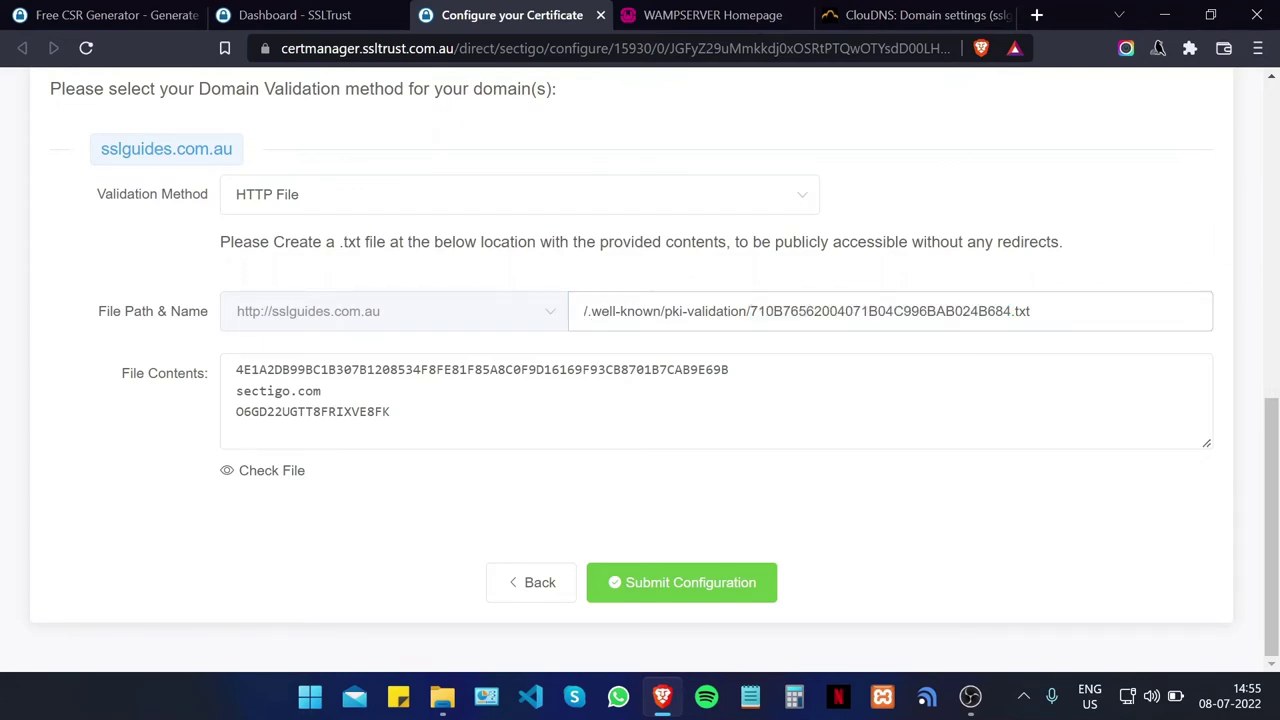
{"action": "left_click_drag", "start_coordinate": [749, 311], "coordinate": [586, 313]}
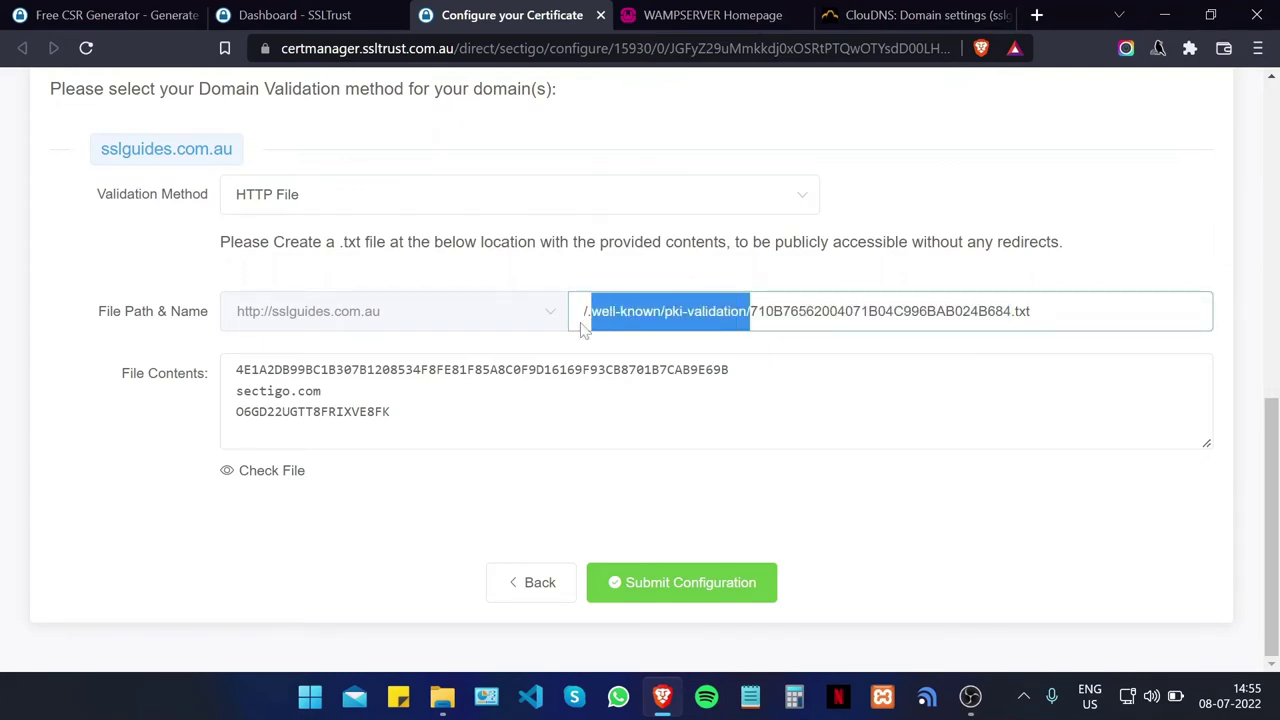
{"action": "left_click", "coordinate": [1196, 248]}
{"action": "left_click_drag", "start_coordinate": [400, 420], "coordinate": [212, 373]}
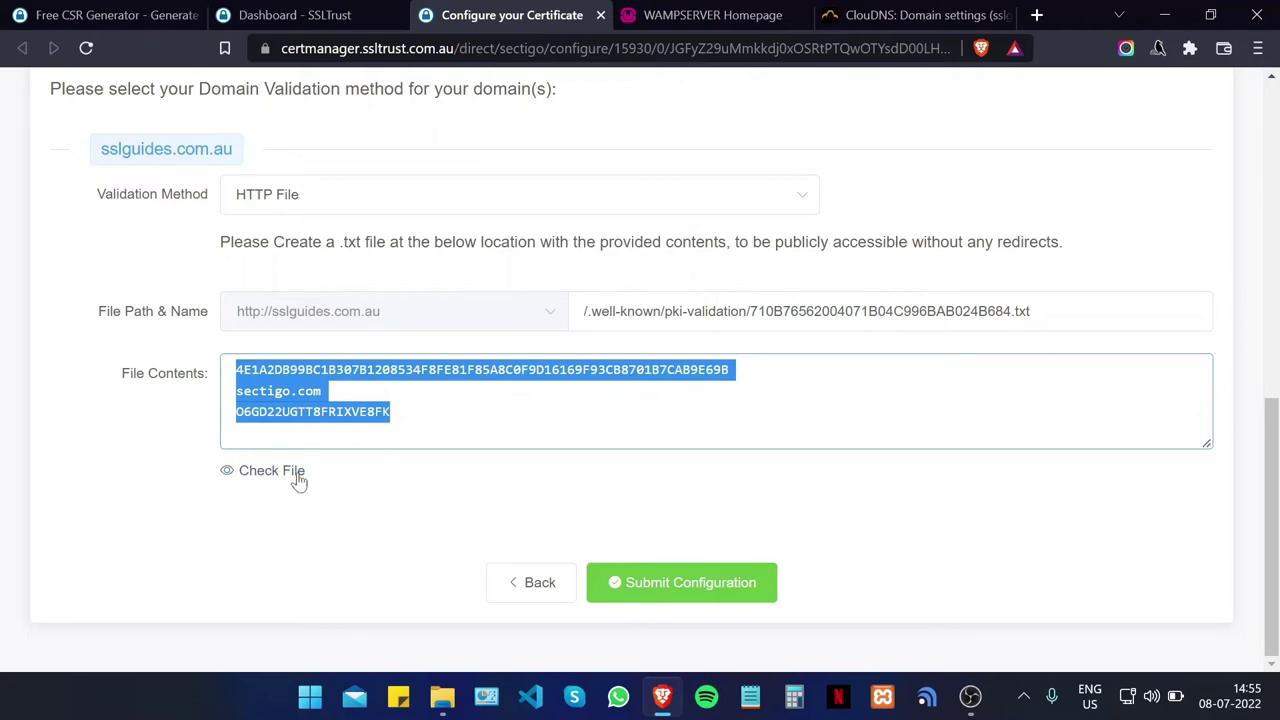
{"action": "left_click", "coordinate": [114, 514]}
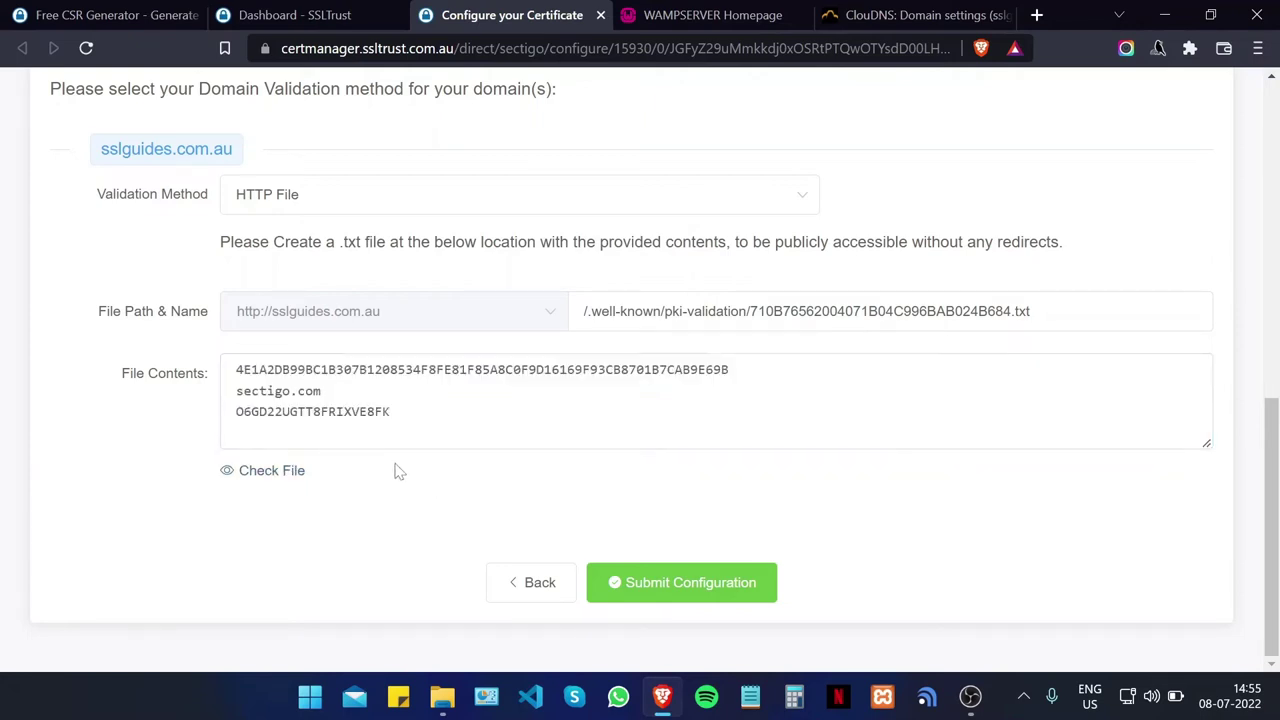
Step: Switch the domain validation method to CNAME and select the CNAME record host name
{"action": "scroll", "coordinate": [394, 471], "scroll_direction": "up", "scroll_amount": 2}
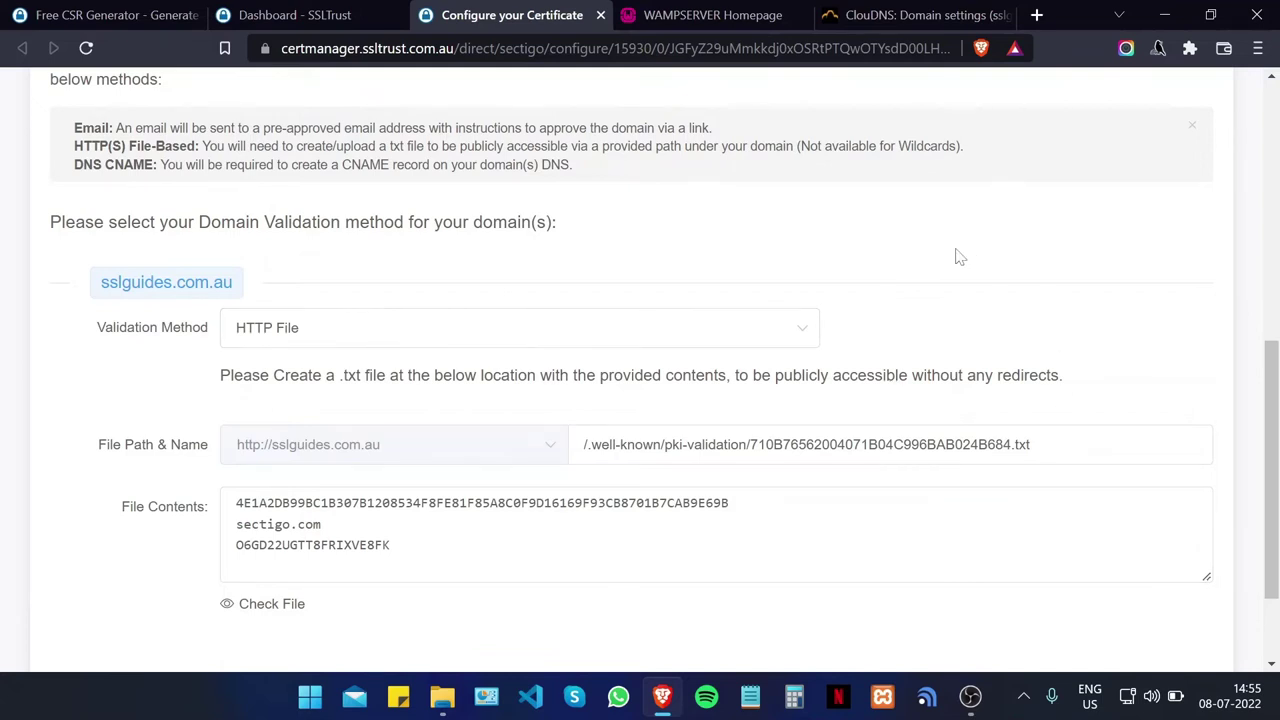
{"action": "scroll", "coordinate": [345, 352], "scroll_direction": "down", "scroll_amount": 2}
{"action": "scroll", "coordinate": [371, 251], "scroll_direction": "up", "scroll_amount": 2}
{"action": "left_click", "coordinate": [342, 332]}
{"action": "left_click", "coordinate": [293, 495]}
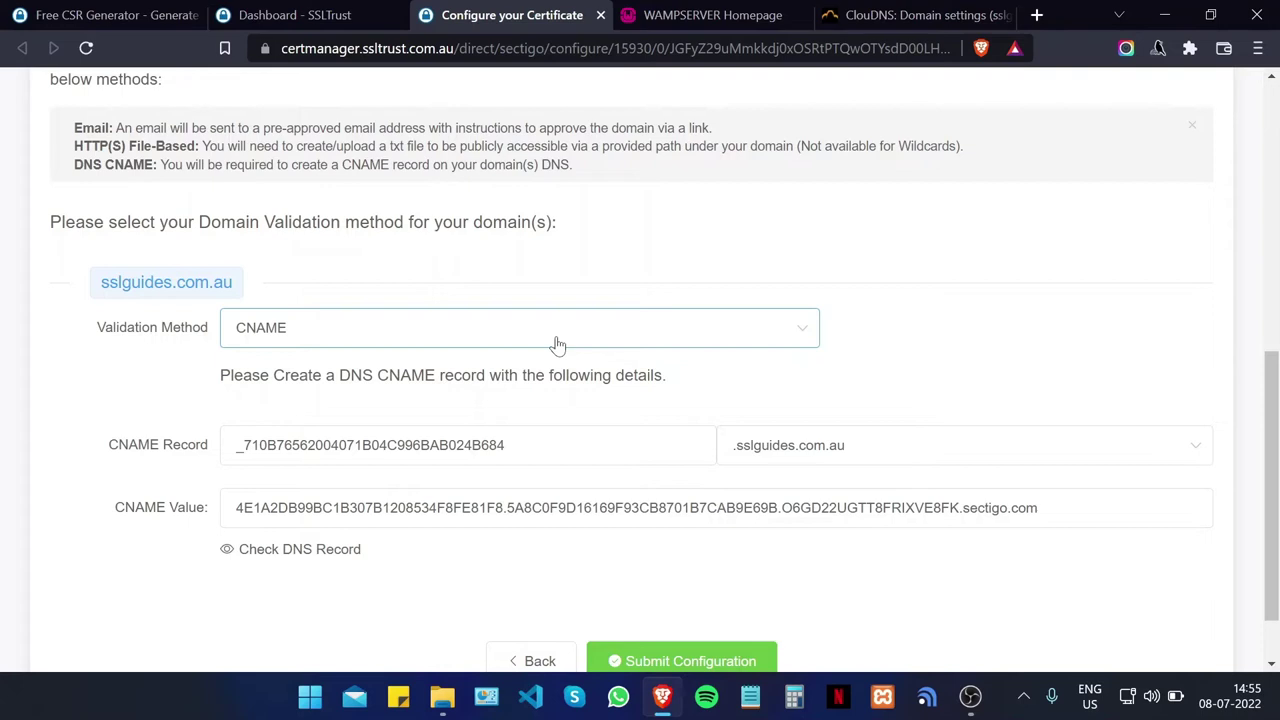
{"action": "left_click_drag", "start_coordinate": [520, 445], "coordinate": [236, 445]}
Step: Copy the CNAME host and start a new ClouDNS CNAME record with that host
{"action": "right_click", "coordinate": [327, 454]}
{"action": "left_click", "coordinate": [345, 467]}
{"action": "left_click", "coordinate": [905, 15]}
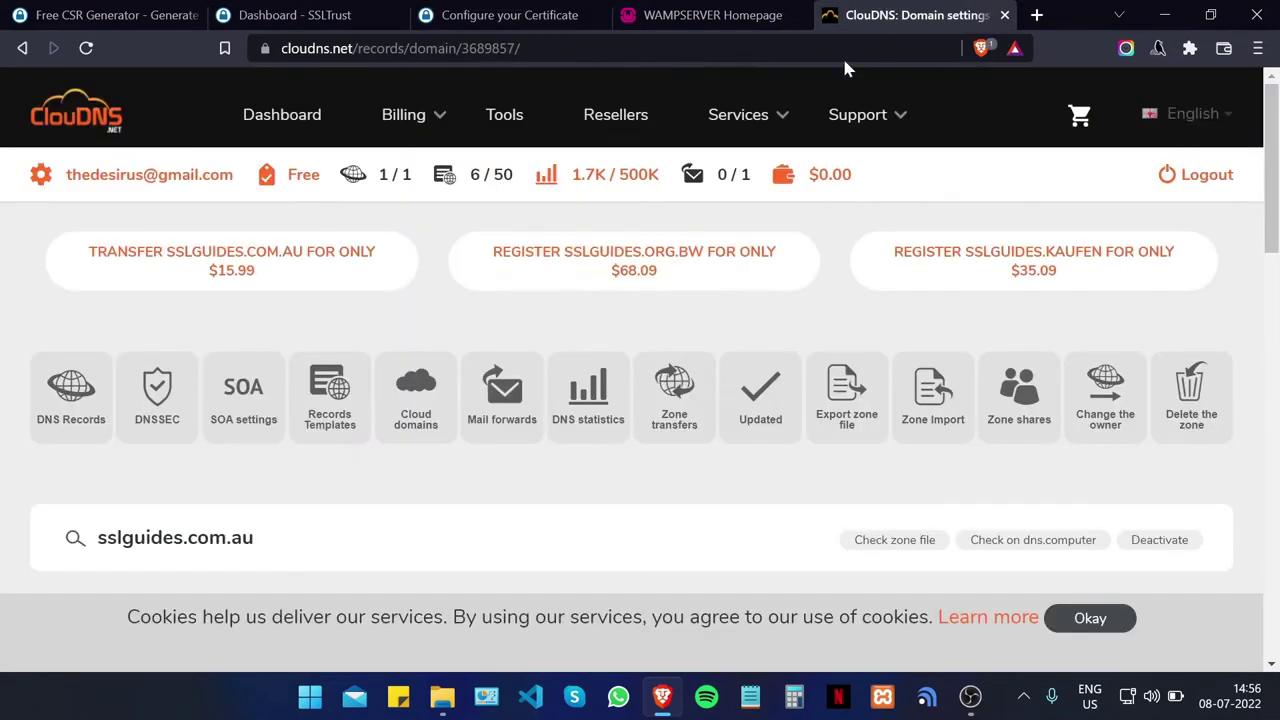
{"action": "scroll", "coordinate": [590, 360], "scroll_direction": "down", "scroll_amount": 4}
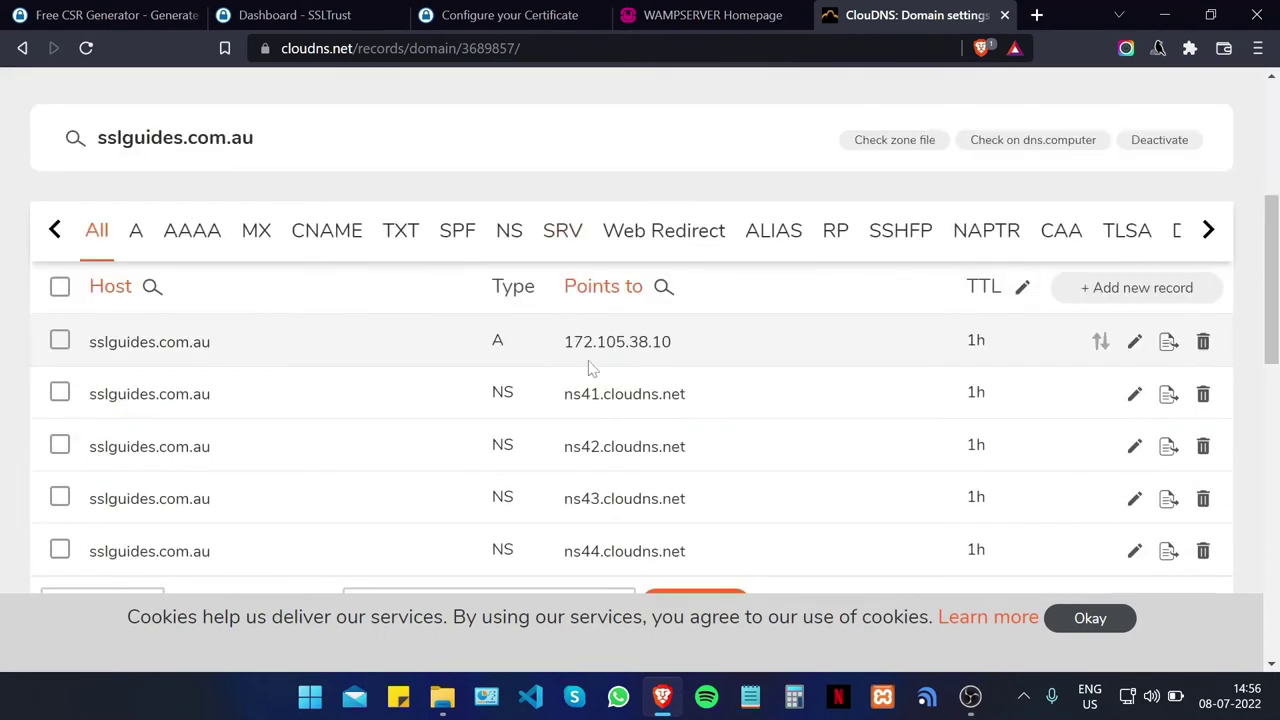
{"action": "scroll", "coordinate": [590, 368], "scroll_direction": "up", "scroll_amount": 3}
{"action": "left_click", "coordinate": [1068, 551]}
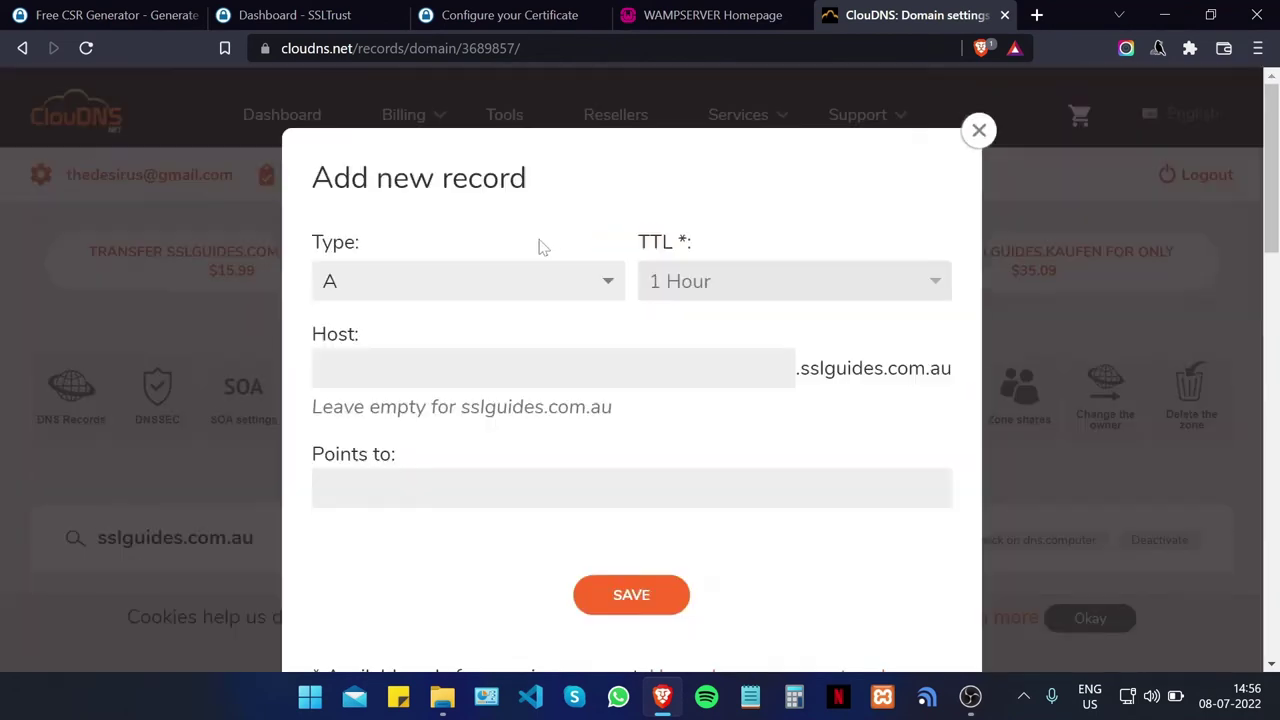
{"action": "left_click", "coordinate": [487, 288]}
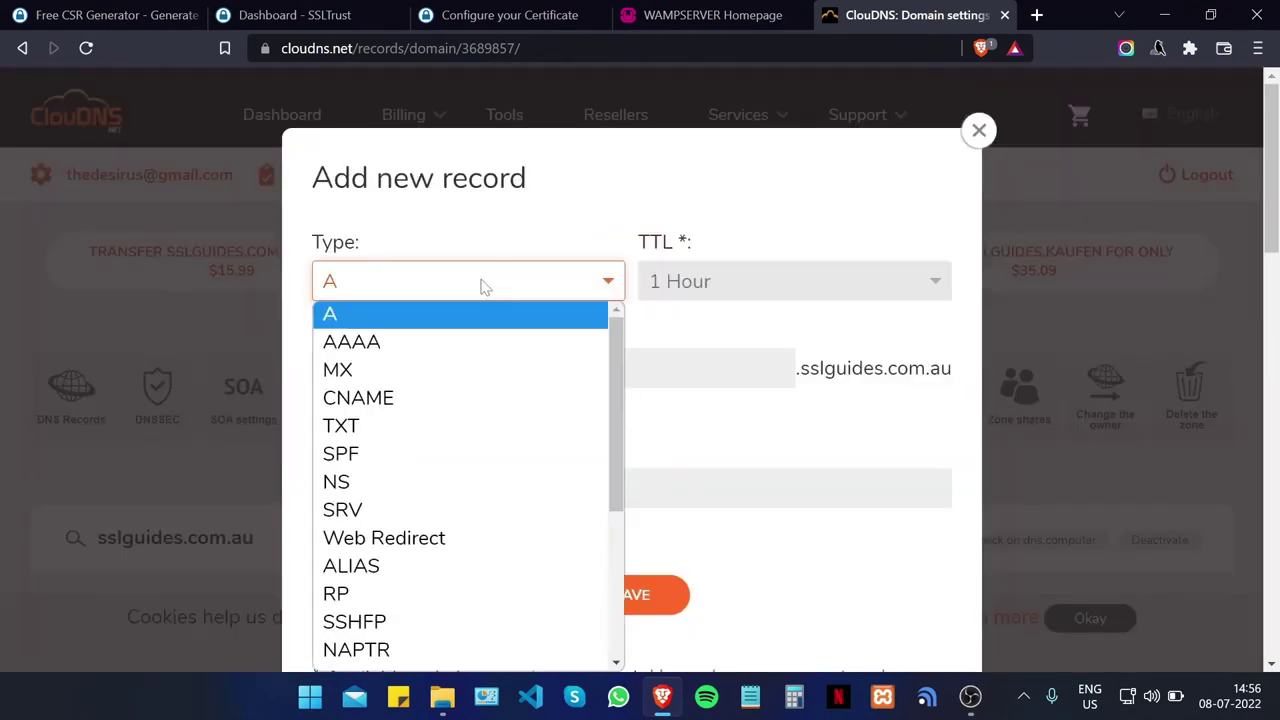
{"action": "left_click", "coordinate": [449, 398]}
{"action": "left_click", "coordinate": [404, 368]}
{"action": "right_click", "coordinate": [404, 368]}
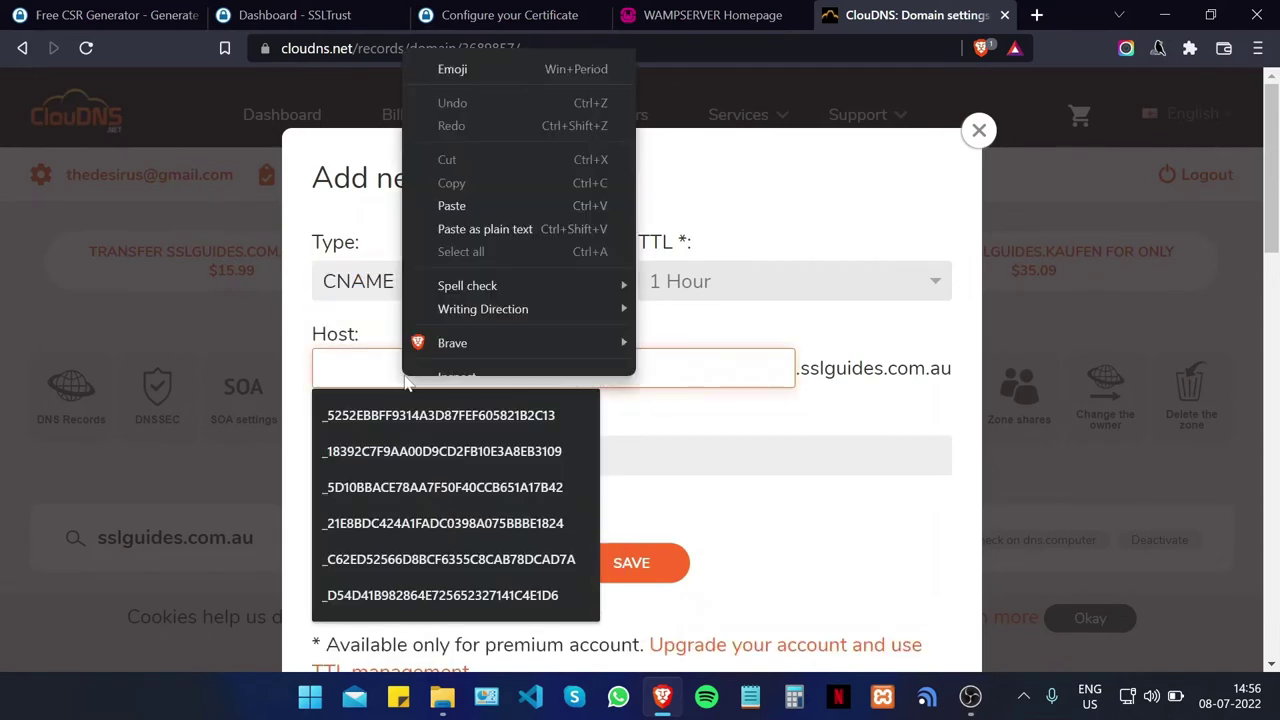
{"action": "left_click", "coordinate": [478, 216]}
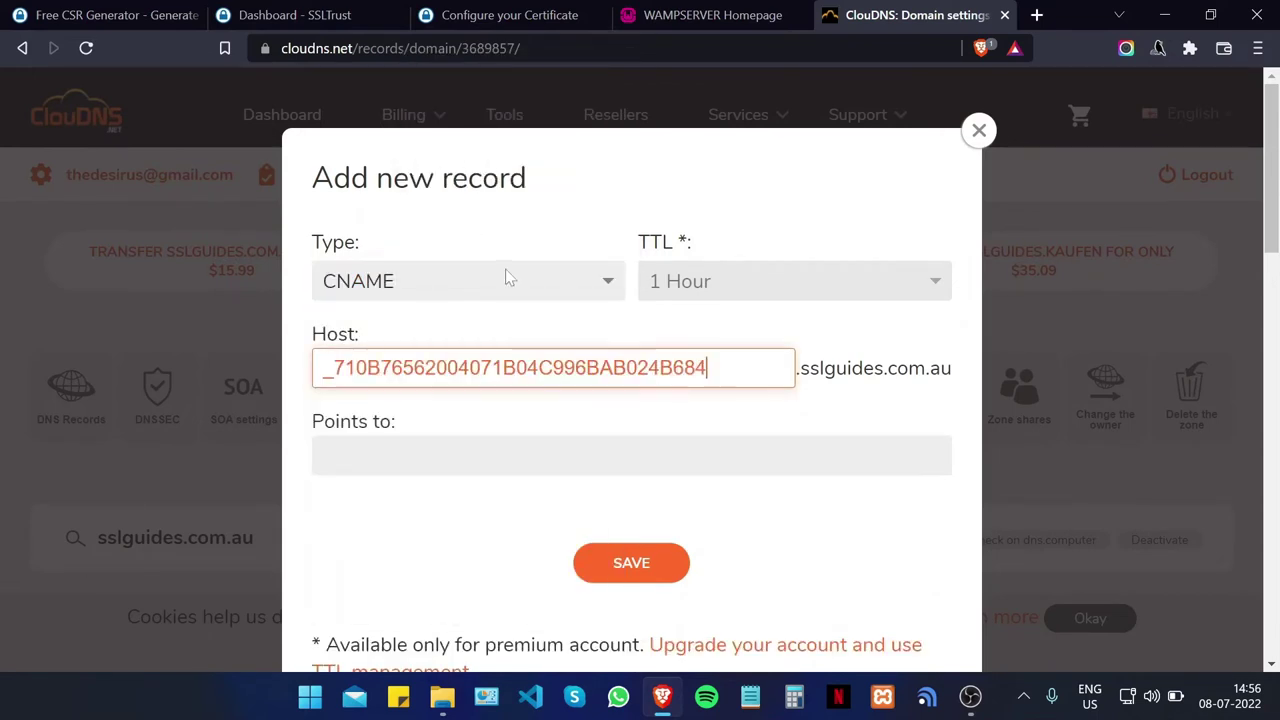
Step: Copy the sectigo.com CNAME value into the record's Points to field and save it
{"action": "left_click", "coordinate": [495, 15]}
{"action": "left_click", "coordinate": [290, 15]}
{"action": "left_click", "coordinate": [460, 15]}
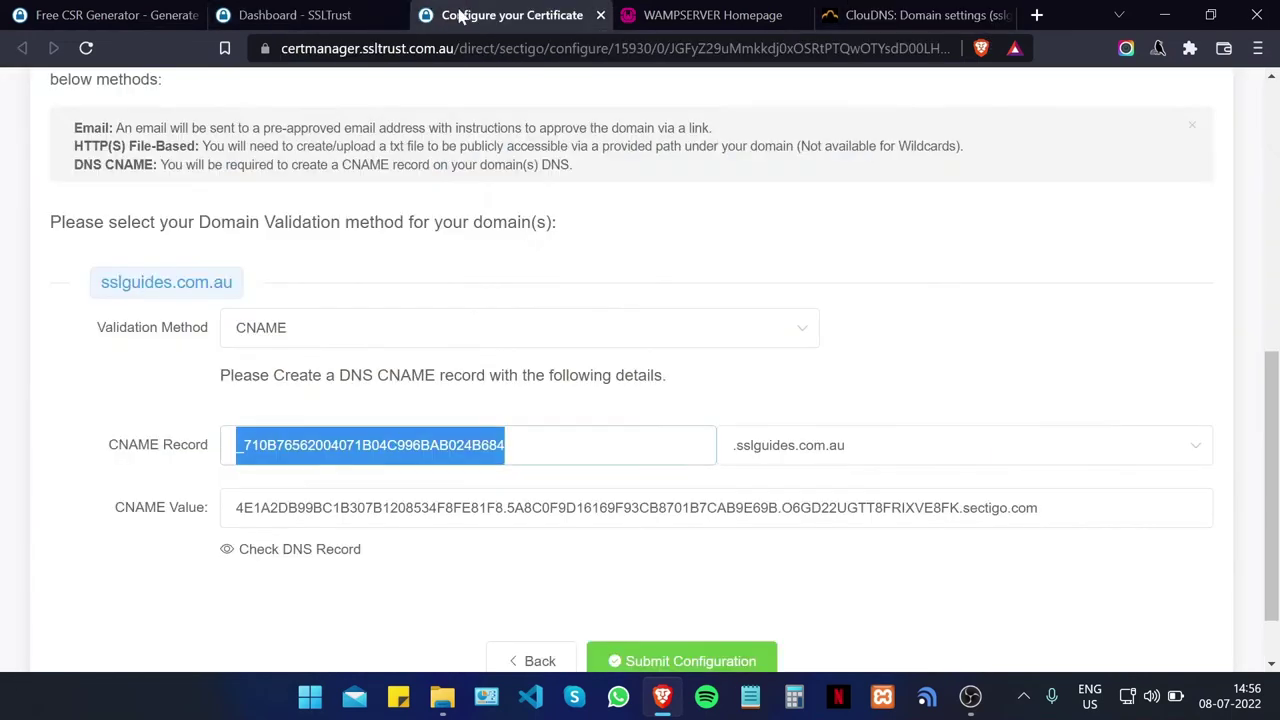
{"action": "left_click_drag", "start_coordinate": [1100, 508], "coordinate": [236, 508]}
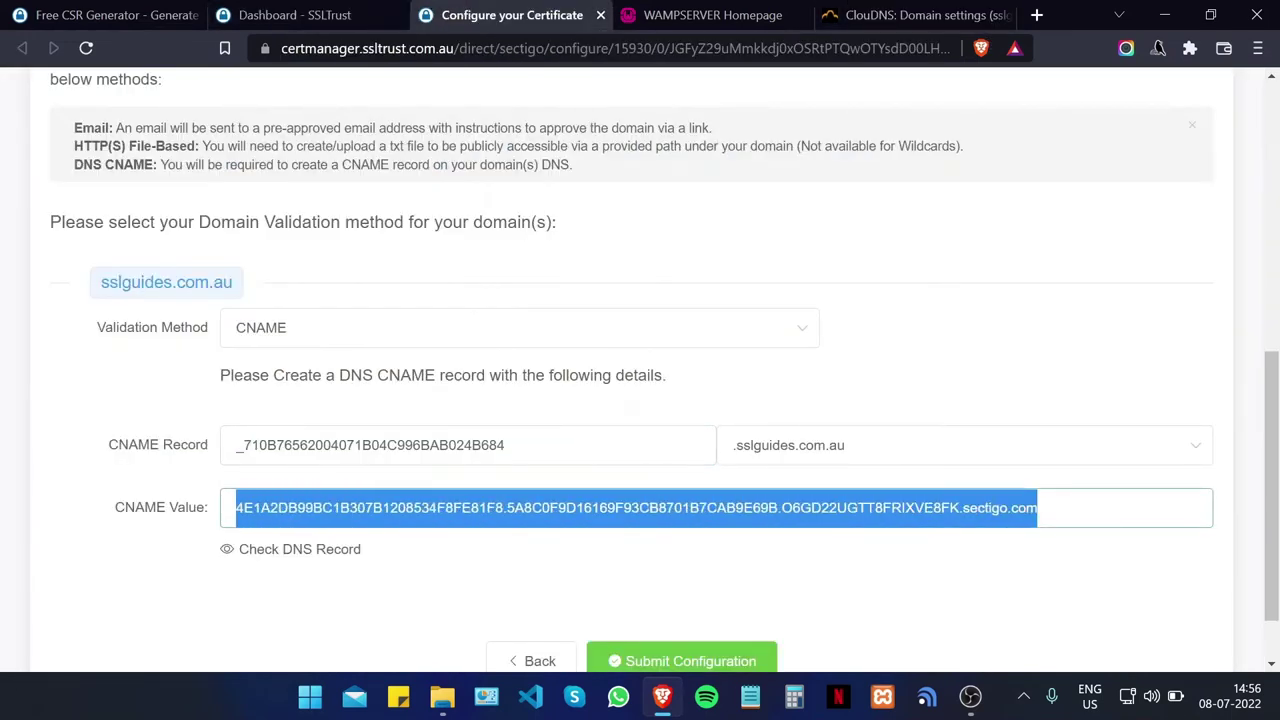
{"action": "right_click", "coordinate": [318, 514]}
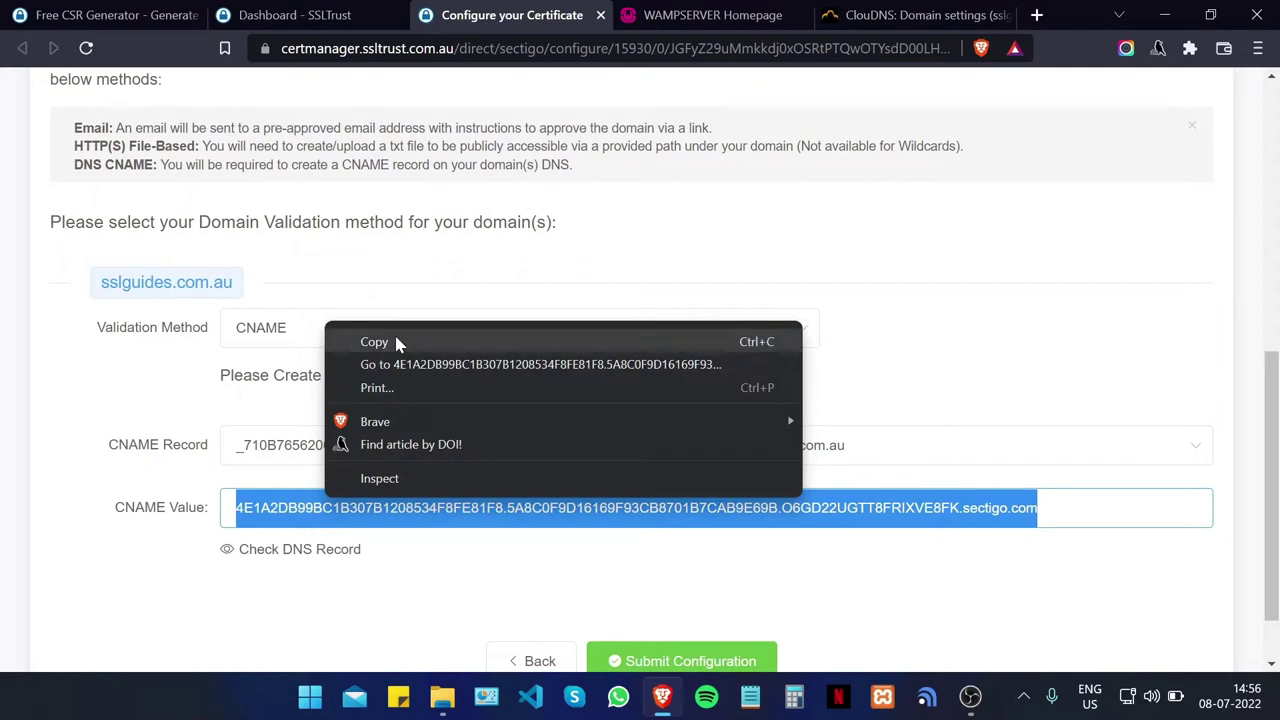
{"action": "left_click", "coordinate": [397, 337]}
{"action": "left_click", "coordinate": [975, 10]}
{"action": "right_click", "coordinate": [395, 455]}
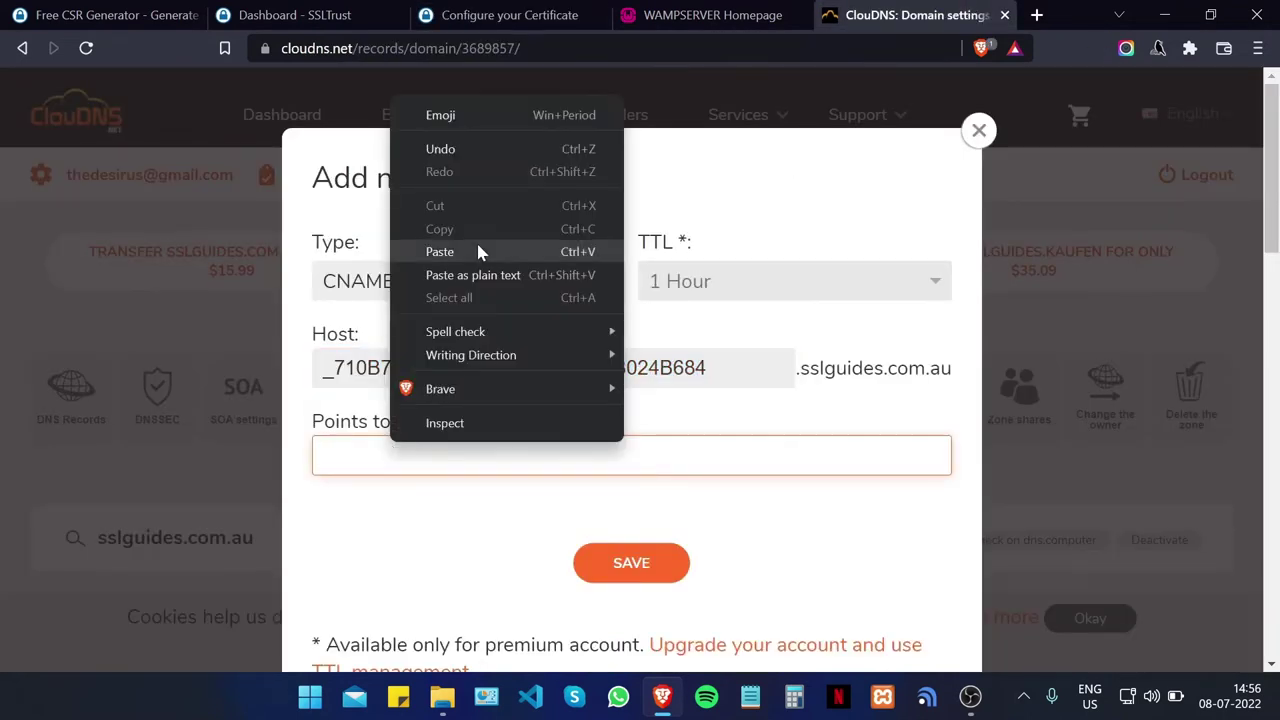
{"action": "left_click", "coordinate": [480, 251]}
{"action": "left_click", "coordinate": [643, 568]}
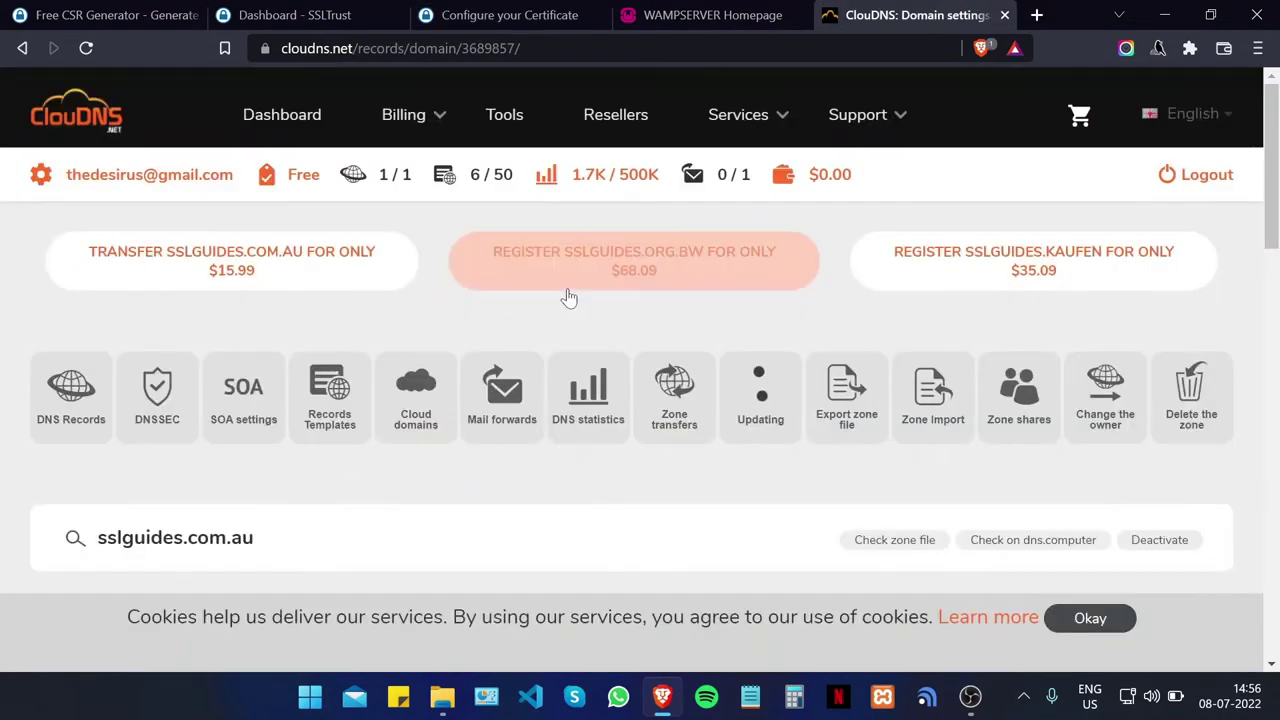
{"action": "left_click", "coordinate": [463, 8]}
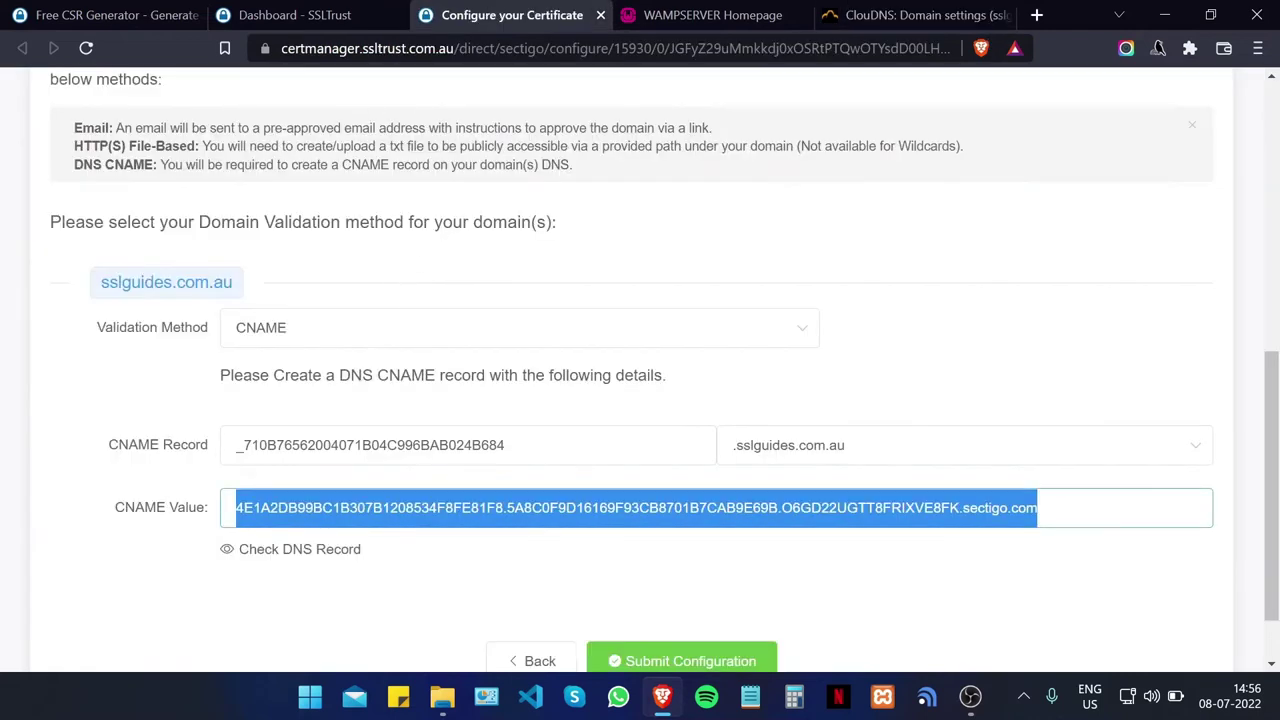
Step: Run a DNS Checker search for the CNAME record, unresolved on all 33 servers
{"action": "left_click", "coordinate": [390, 597]}
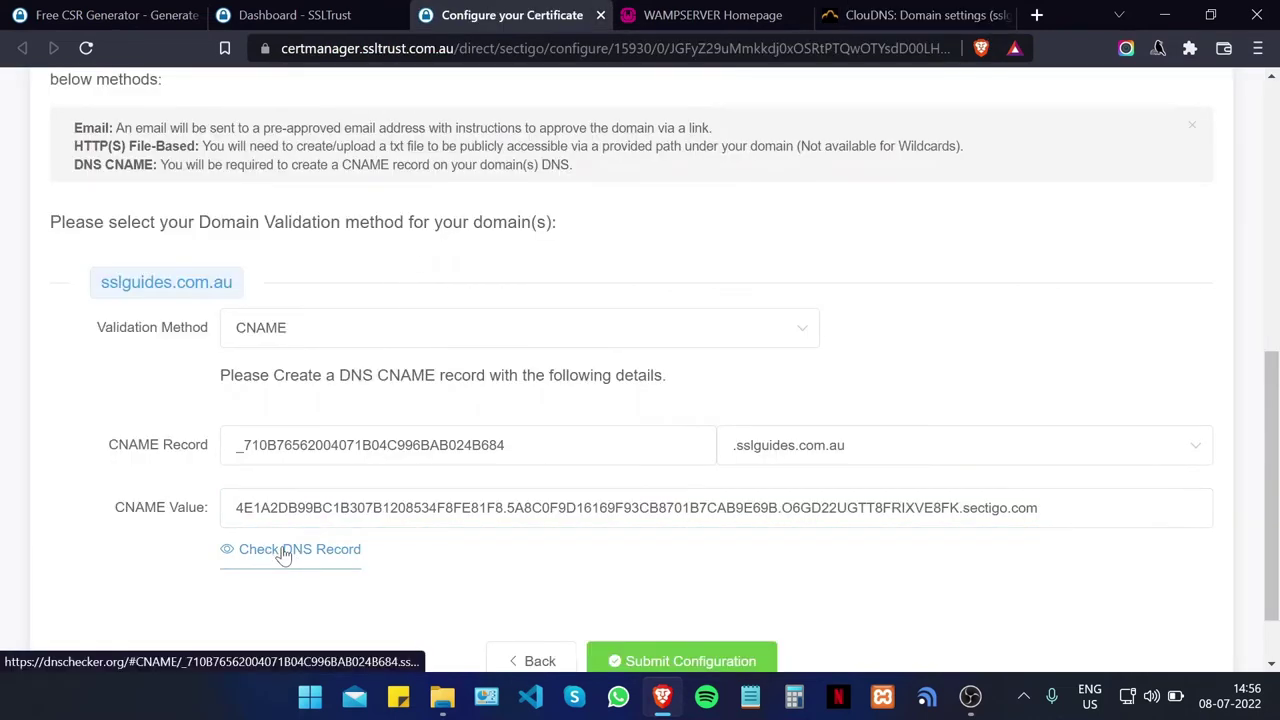
{"action": "left_click", "coordinate": [282, 550]}
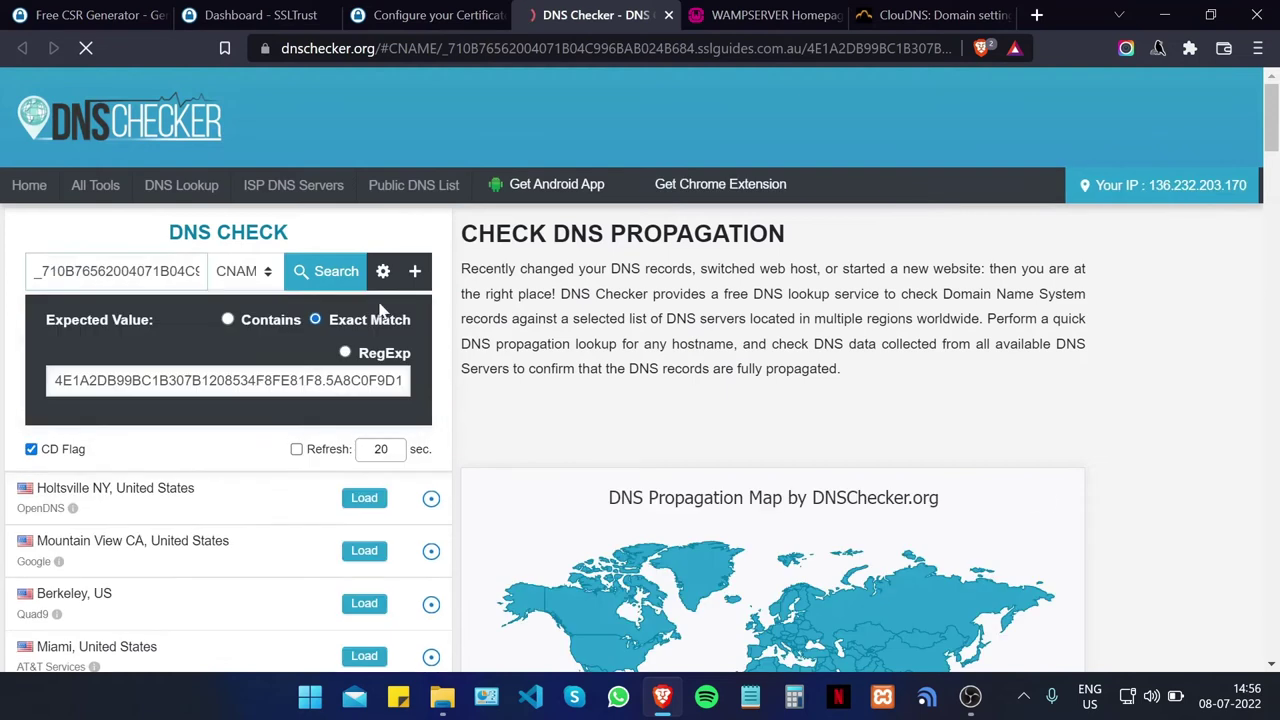
{"action": "left_click", "coordinate": [541, 78]}
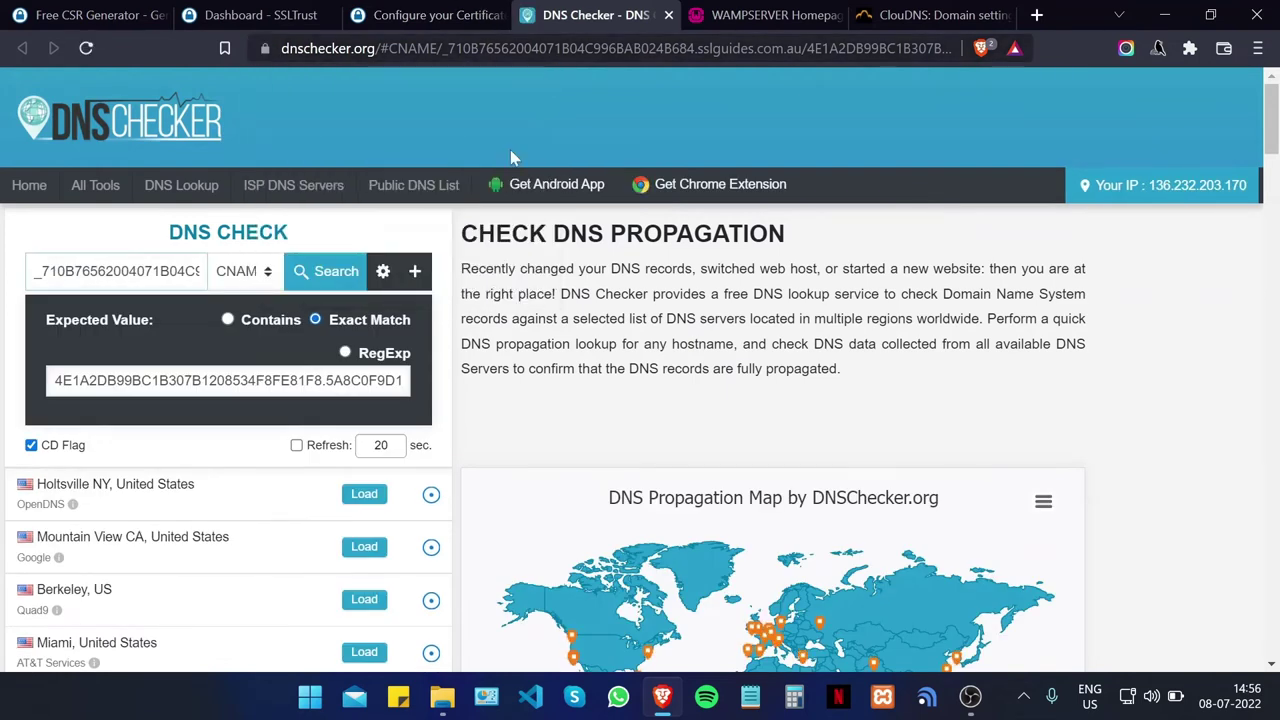
{"action": "left_click", "coordinate": [327, 288]}
{"action": "scroll", "coordinate": [448, 433], "scroll_direction": "down", "scroll_amount": 5}
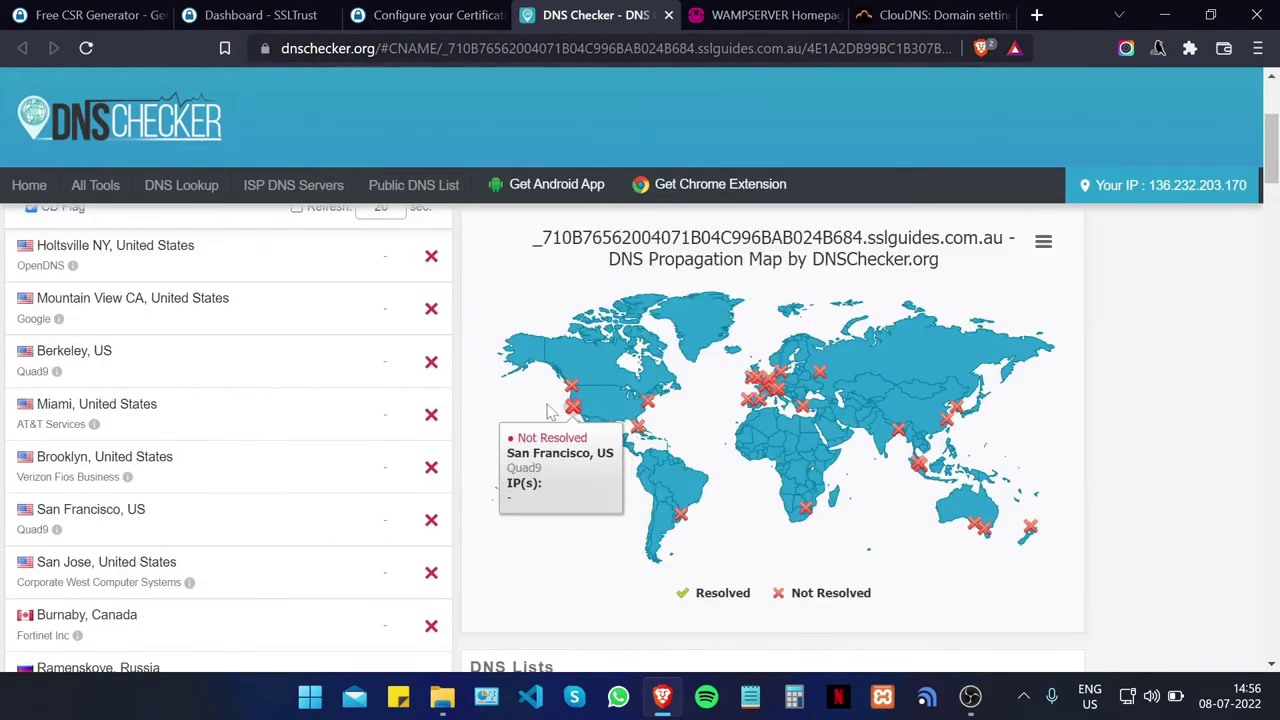
{"action": "scroll", "coordinate": [448, 433], "scroll_direction": "down", "scroll_amount": 2}
{"action": "scroll", "coordinate": [437, 620], "scroll_direction": "up", "scroll_amount": 10}
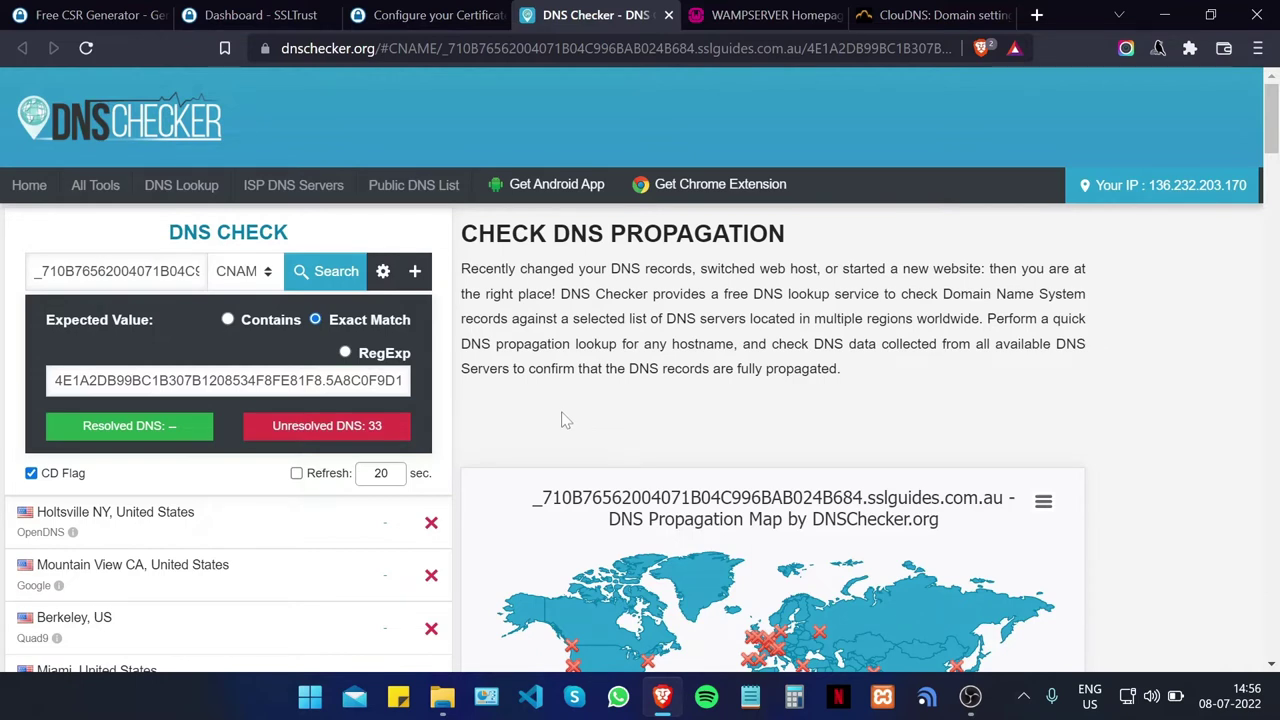
{"action": "left_click", "coordinate": [440, 15]}
Step: Submit the configuration and confirm the Sectigo order shows 1 Awaiting Validation (Full)
{"action": "scroll", "coordinate": [640, 334], "scroll_direction": "down", "scroll_amount": 1}
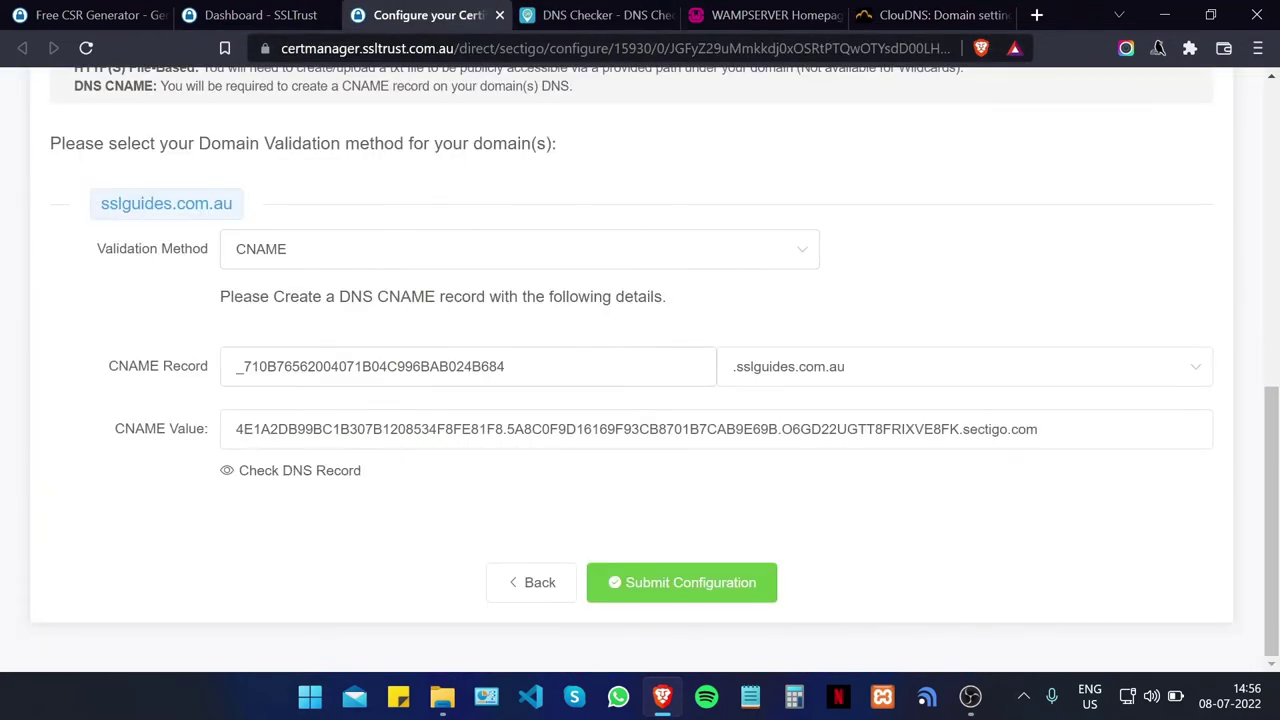
{"action": "left_click", "coordinate": [684, 598]}
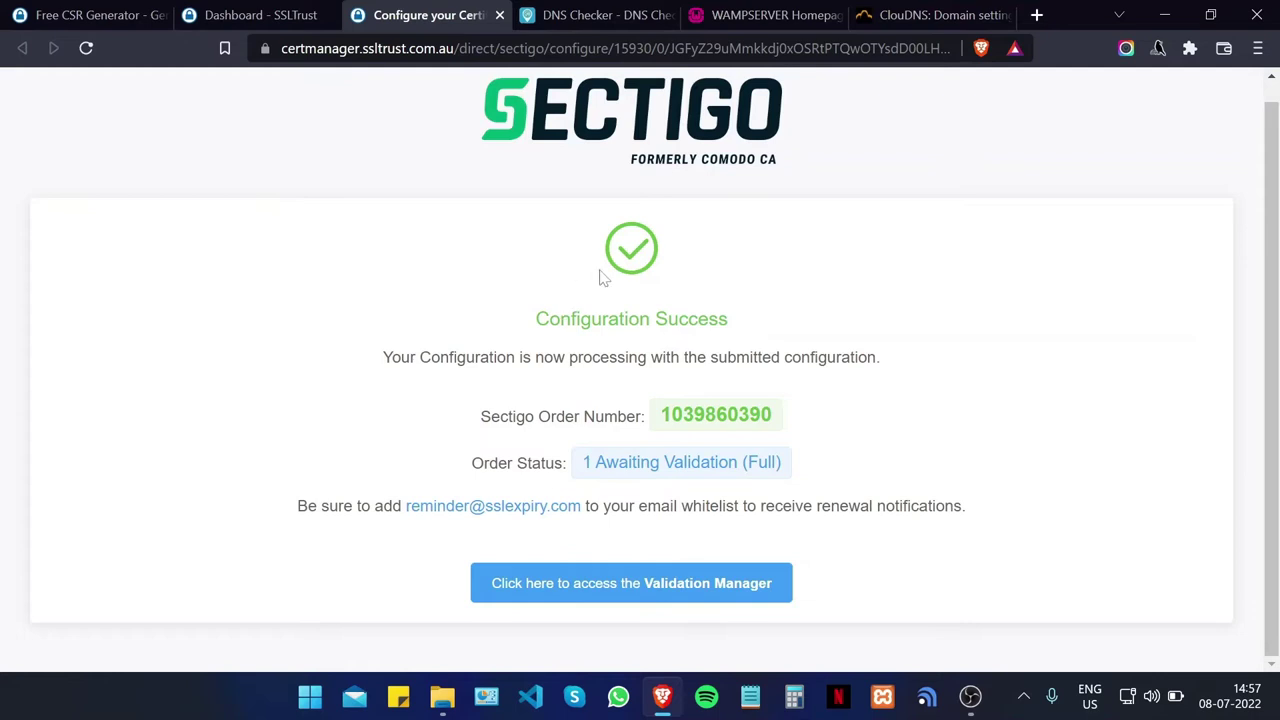
{"action": "left_click_drag", "start_coordinate": [657, 428], "coordinate": [777, 420]}
{"action": "left_click_drag", "start_coordinate": [583, 462], "coordinate": [788, 466]}
{"action": "left_click", "coordinate": [935, 433]}
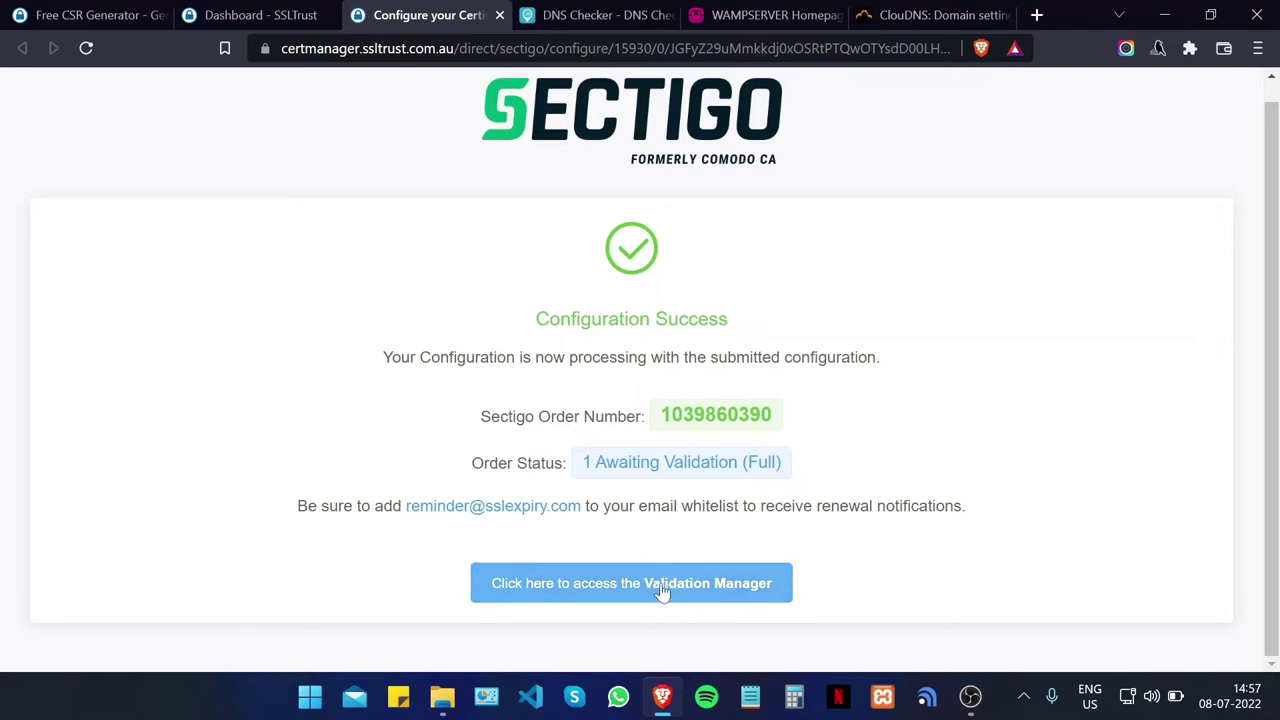
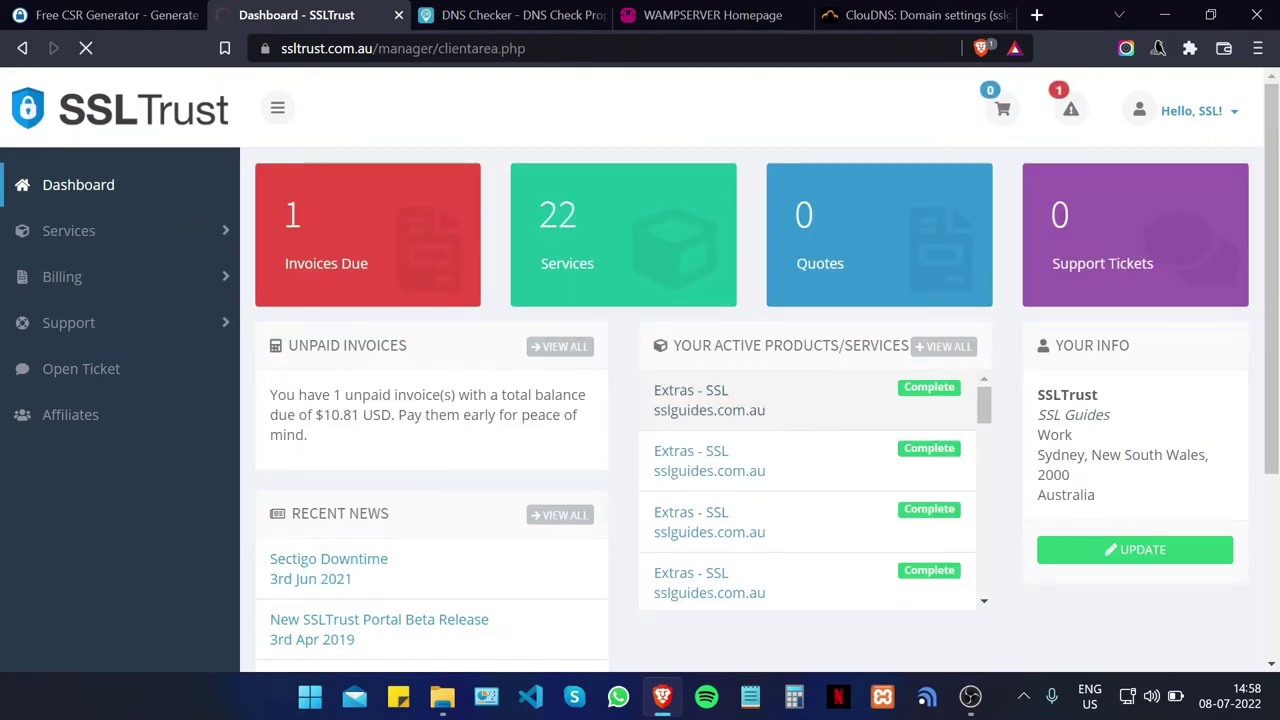
Step: Open the sslguides.com.au SSL product and confirm the Sectigo order shows CSR, validation and CAA checks Complete
{"action": "left_click", "coordinate": [700, 400]}
{"action": "scroll", "coordinate": [643, 306], "scroll_direction": "down", "scroll_amount": 4}
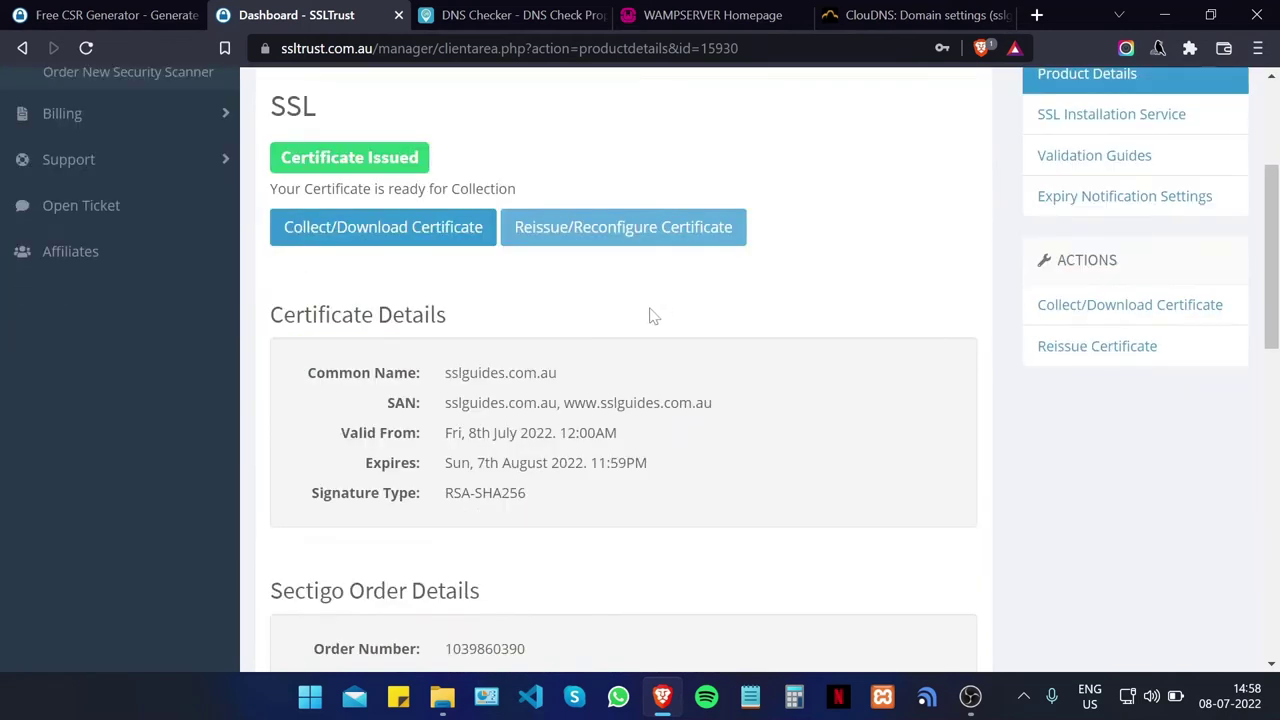
{"action": "scroll", "coordinate": [582, 296], "scroll_direction": "up", "scroll_amount": 1}
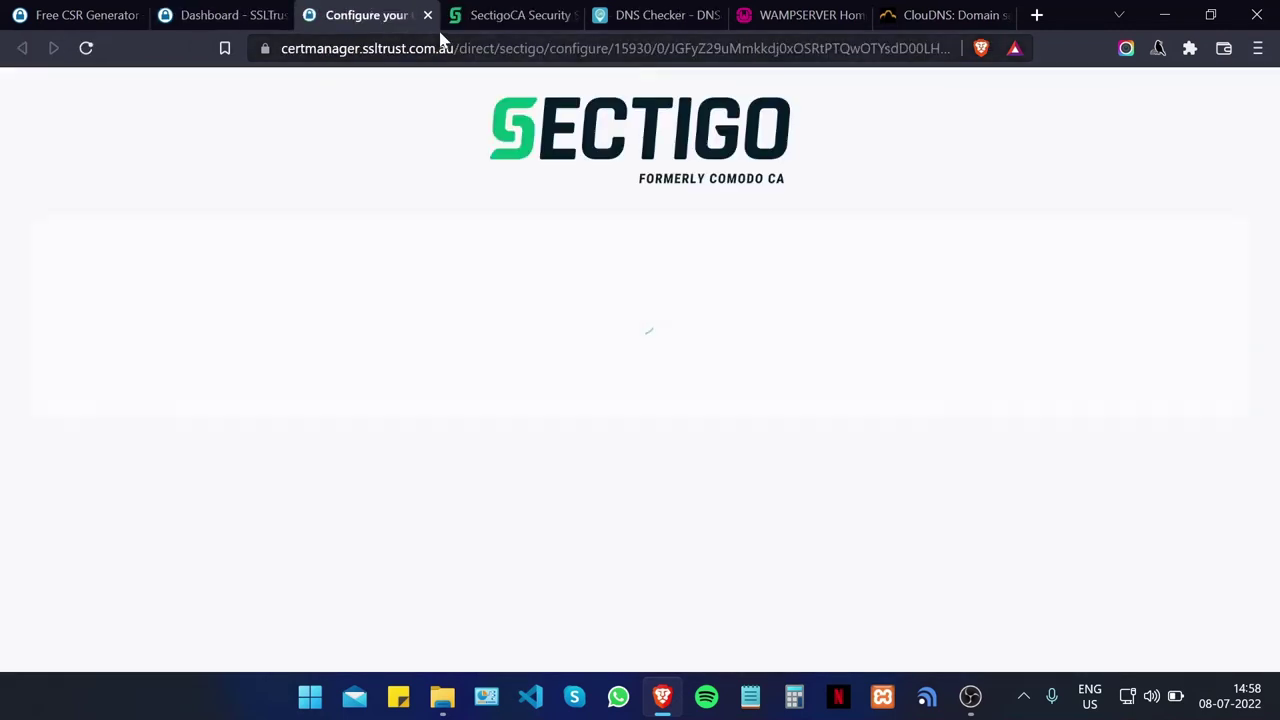
{"action": "left_click", "coordinate": [427, 15]}
{"action": "scroll", "coordinate": [486, 280], "scroll_direction": "down", "scroll_amount": 4}
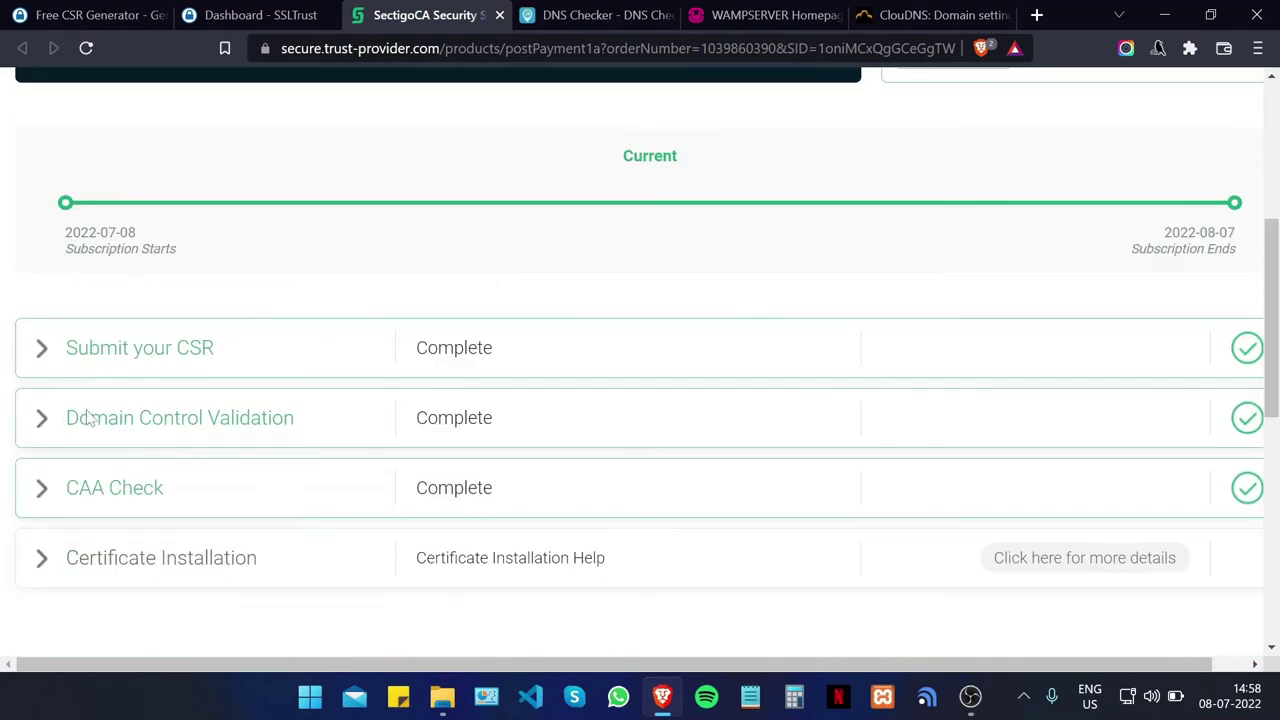
{"action": "double_click", "coordinate": [35, 425]}
{"action": "left_click", "coordinate": [380, 394]}
{"action": "scroll", "coordinate": [1143, 305], "scroll_direction": "down", "scroll_amount": 1}
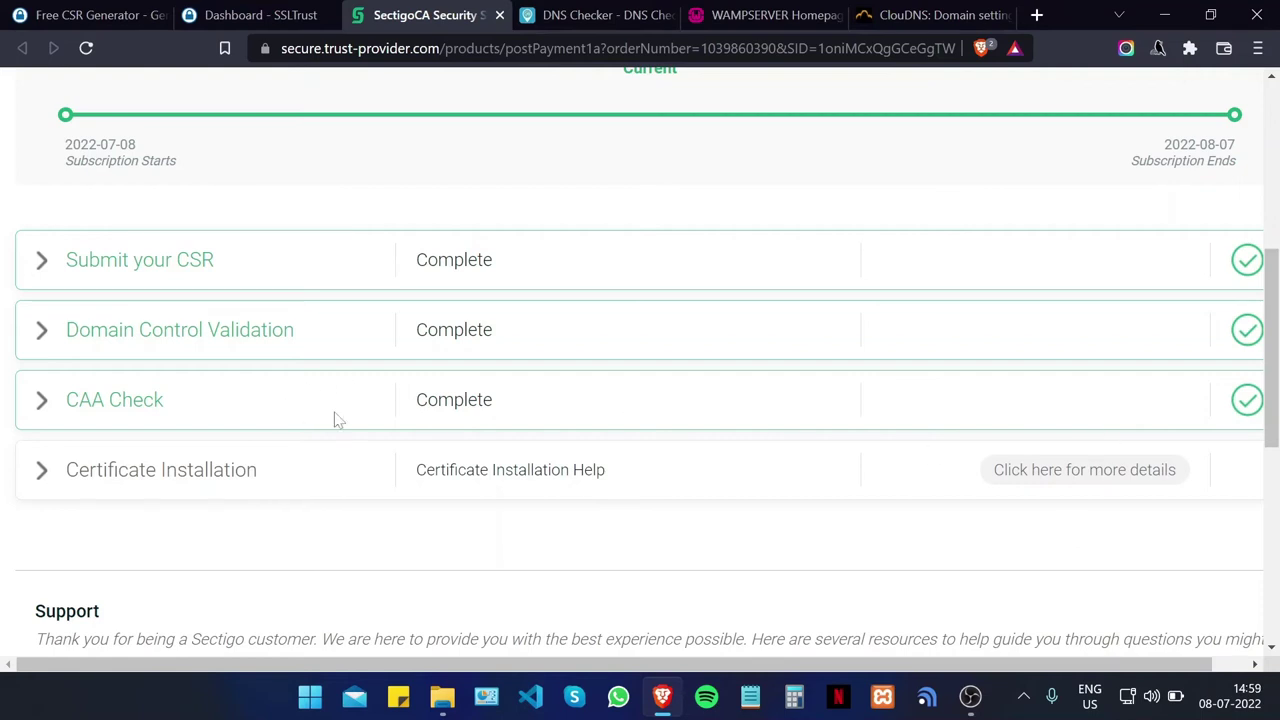
{"action": "left_click_drag", "start_coordinate": [1272, 370], "coordinate": [1275, 345]}
{"action": "scroll", "coordinate": [532, 103], "scroll_direction": "up", "scroll_amount": 5}
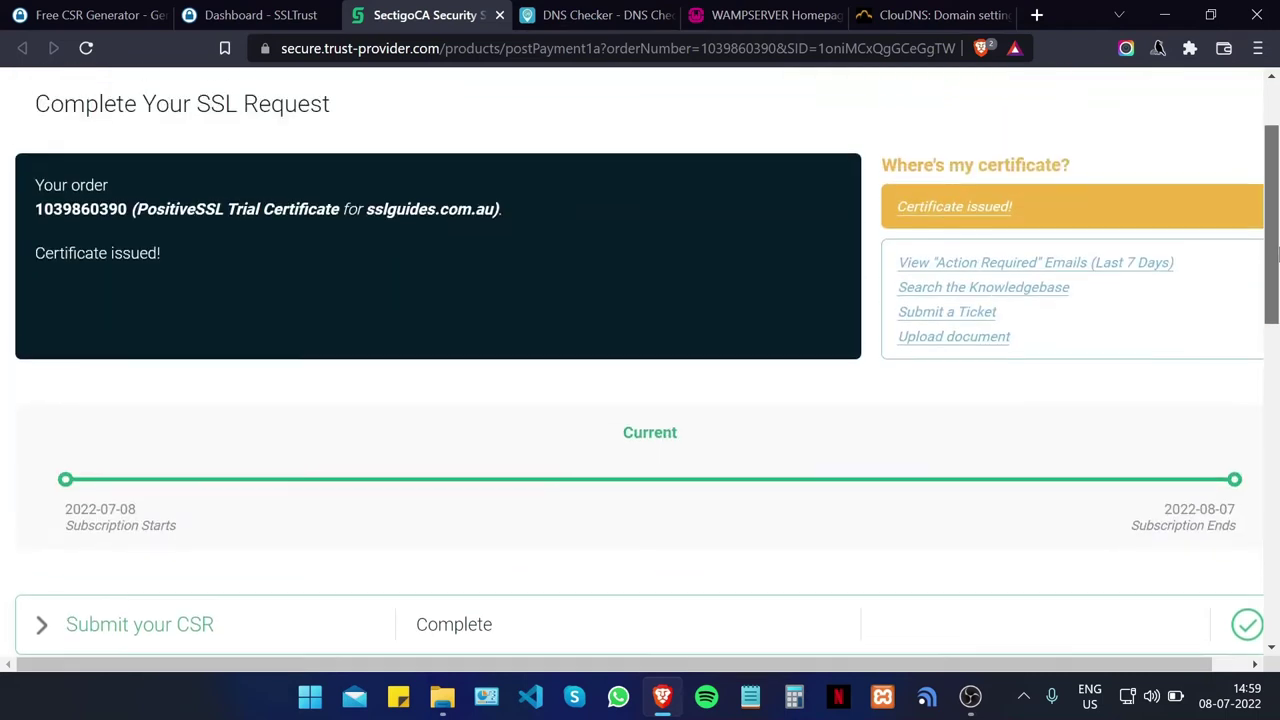
Step: Close the Sectigo, DNS Checker and ClouDNS tabs and open the SSLTrust certificate collection page
{"action": "left_click", "coordinate": [499, 15]}
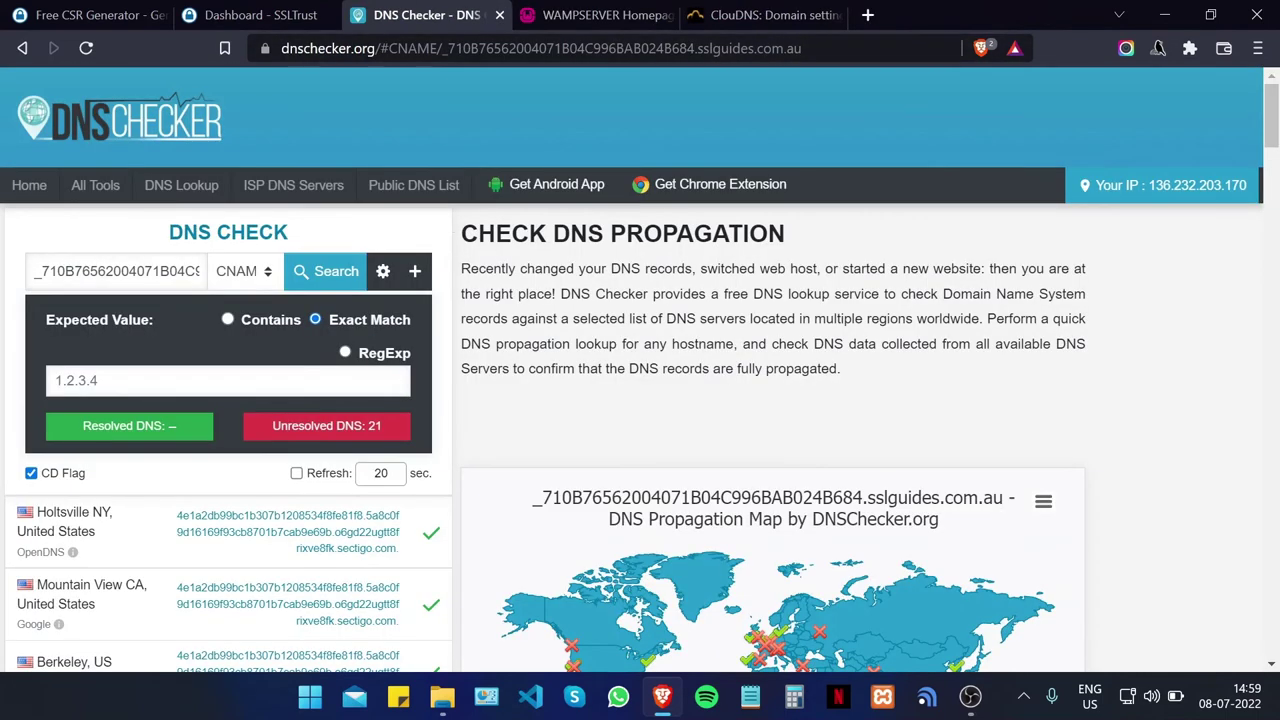
{"action": "left_click", "coordinate": [290, 12]}
{"action": "scroll", "coordinate": [626, 262], "scroll_direction": "down", "scroll_amount": 1}
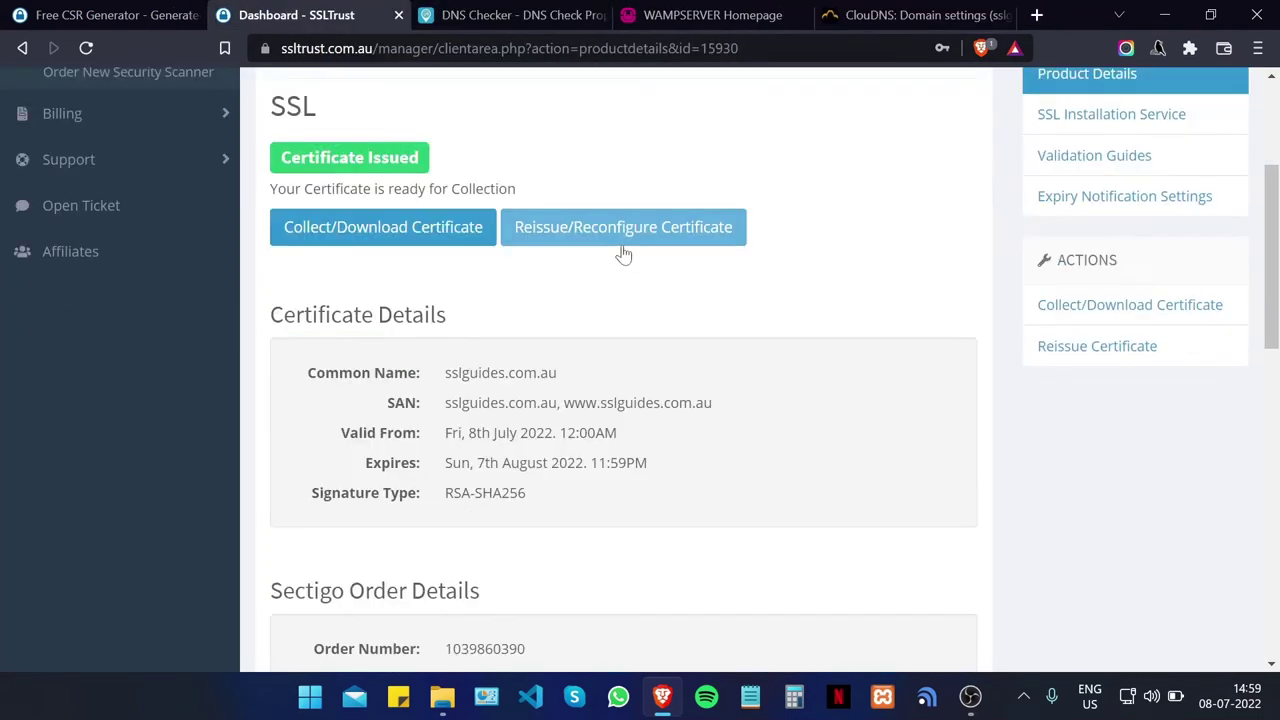
{"action": "left_click", "coordinate": [431, 229]}
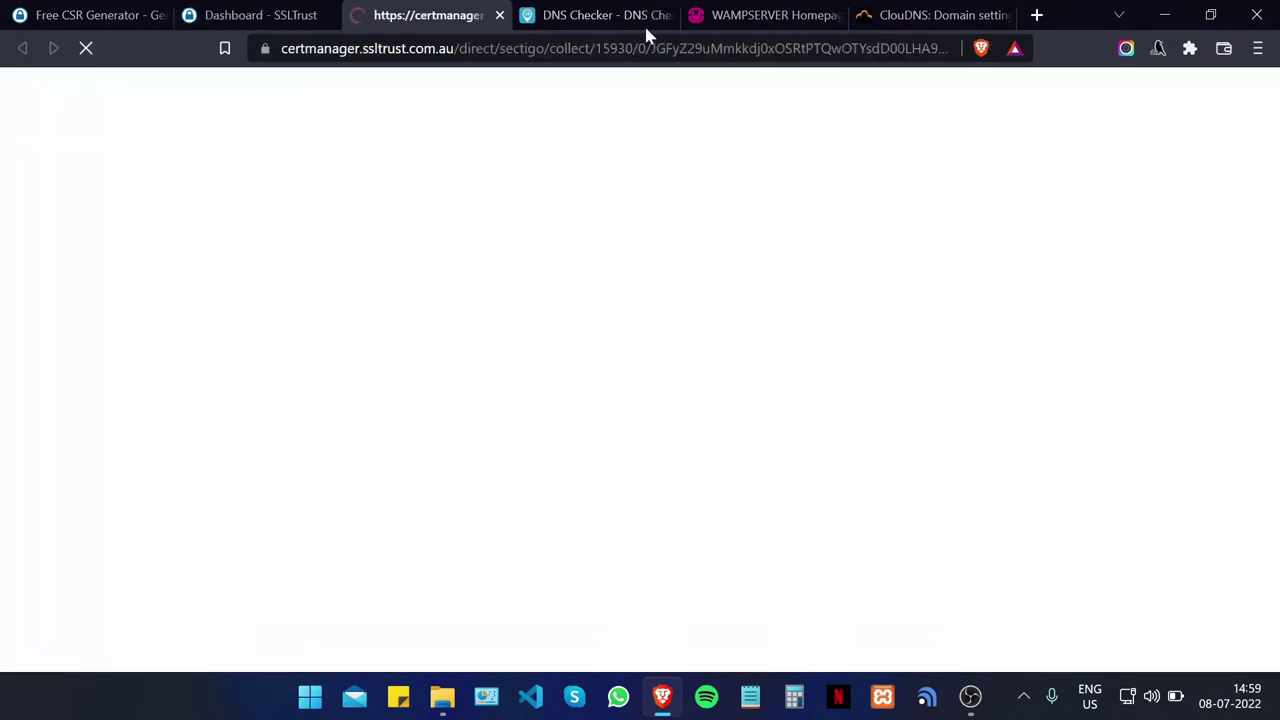
{"action": "left_click", "coordinate": [668, 15]}
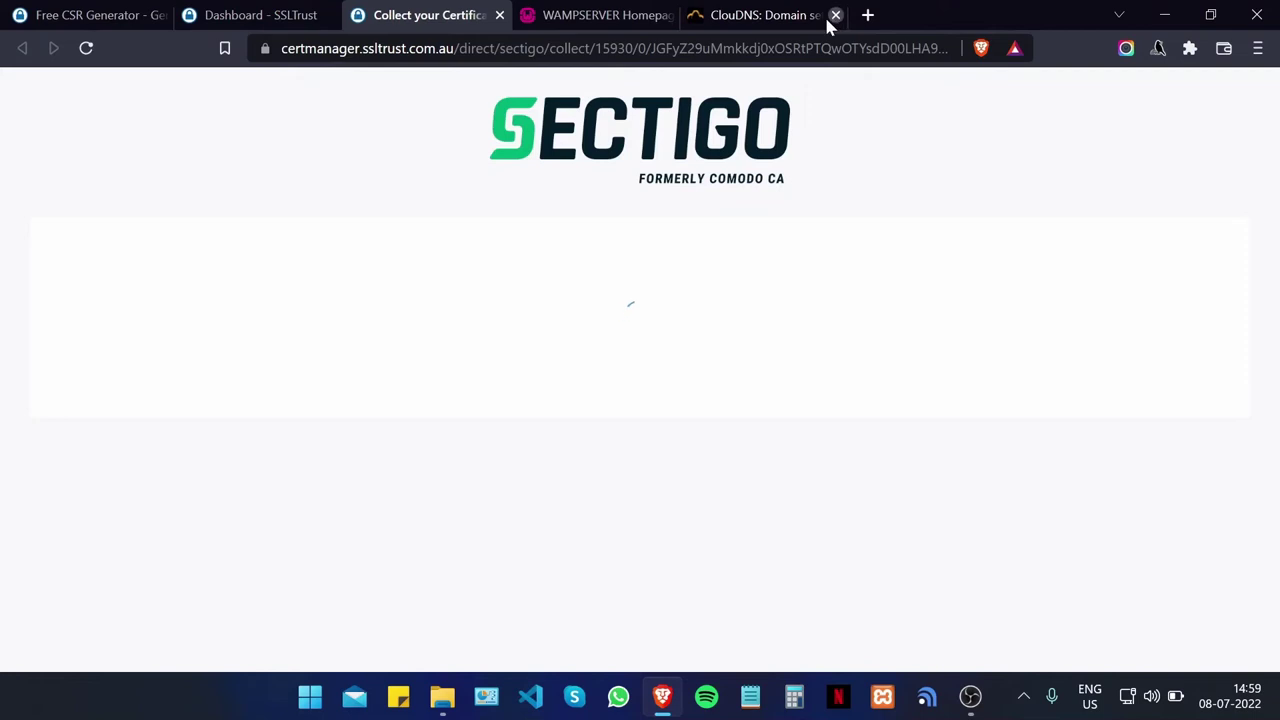
{"action": "left_click", "coordinate": [835, 15]}
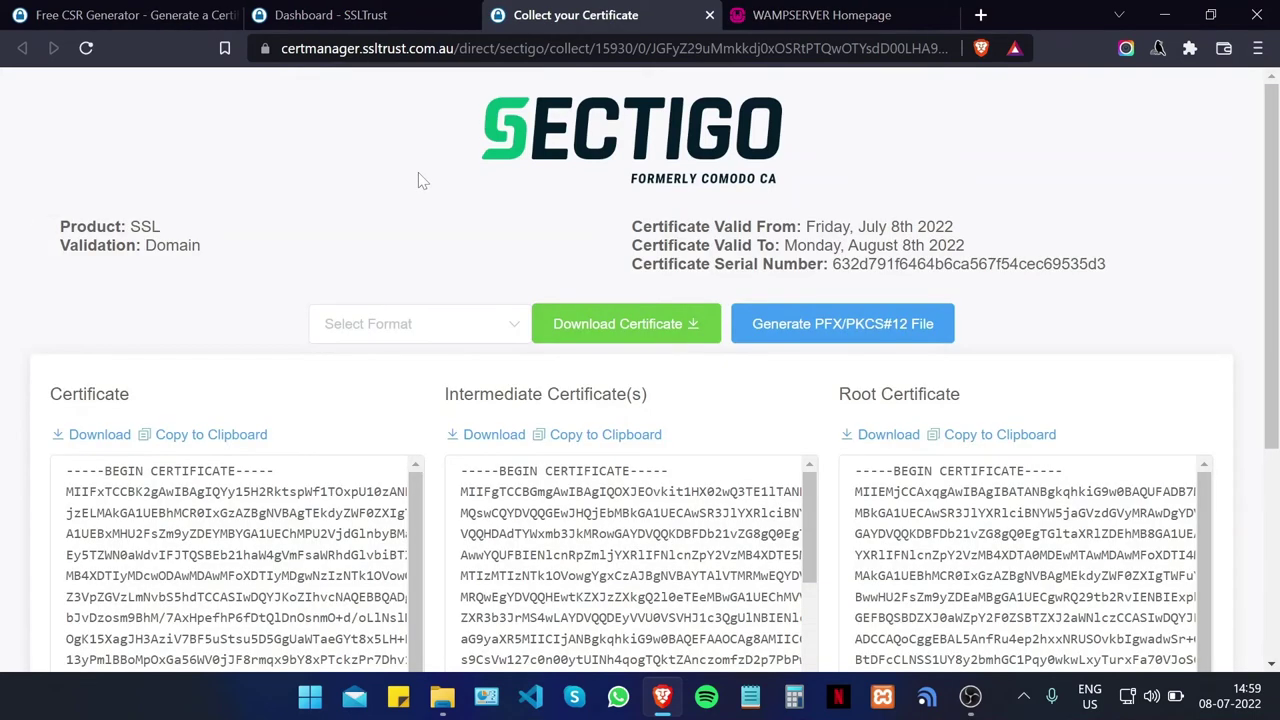
Step: Download the certificate as separate primary and intermediate .crt files (zipped), saved as wamp-certs.zip on the Desktop
{"action": "left_click", "coordinate": [425, 318]}
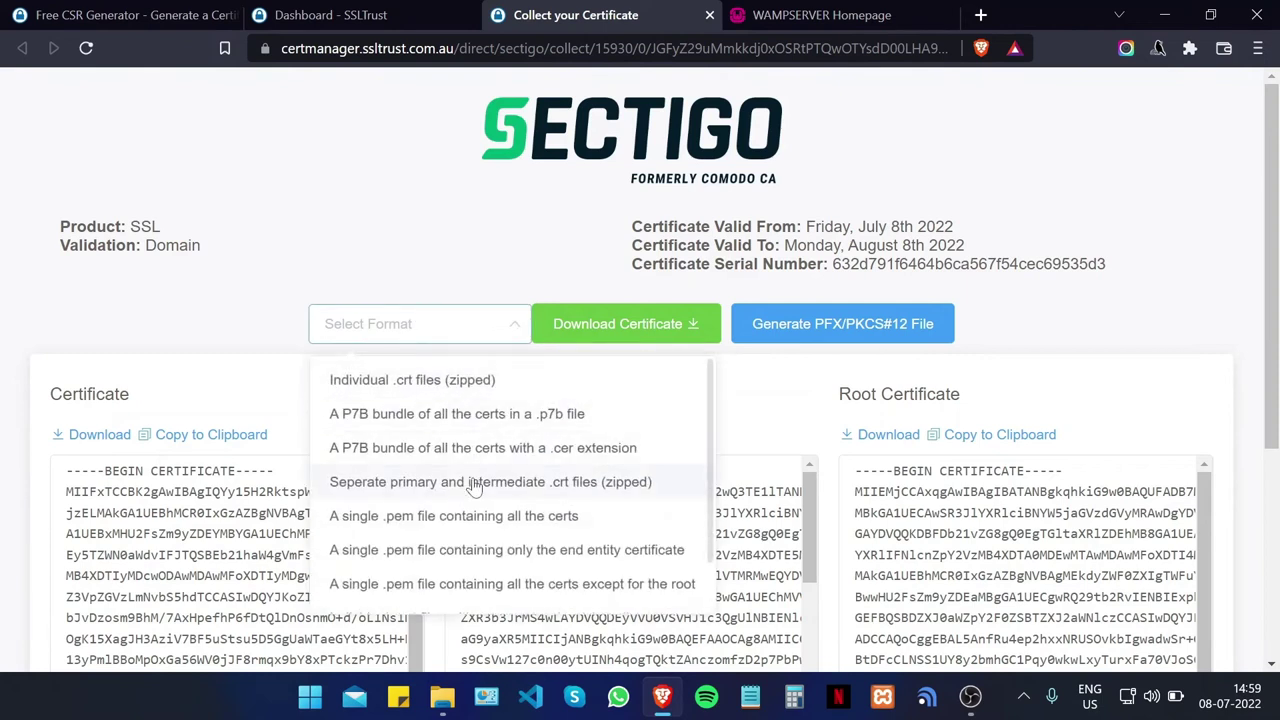
{"action": "left_click", "coordinate": [524, 482]}
{"action": "scroll", "coordinate": [524, 482], "scroll_direction": "down", "scroll_amount": 2}
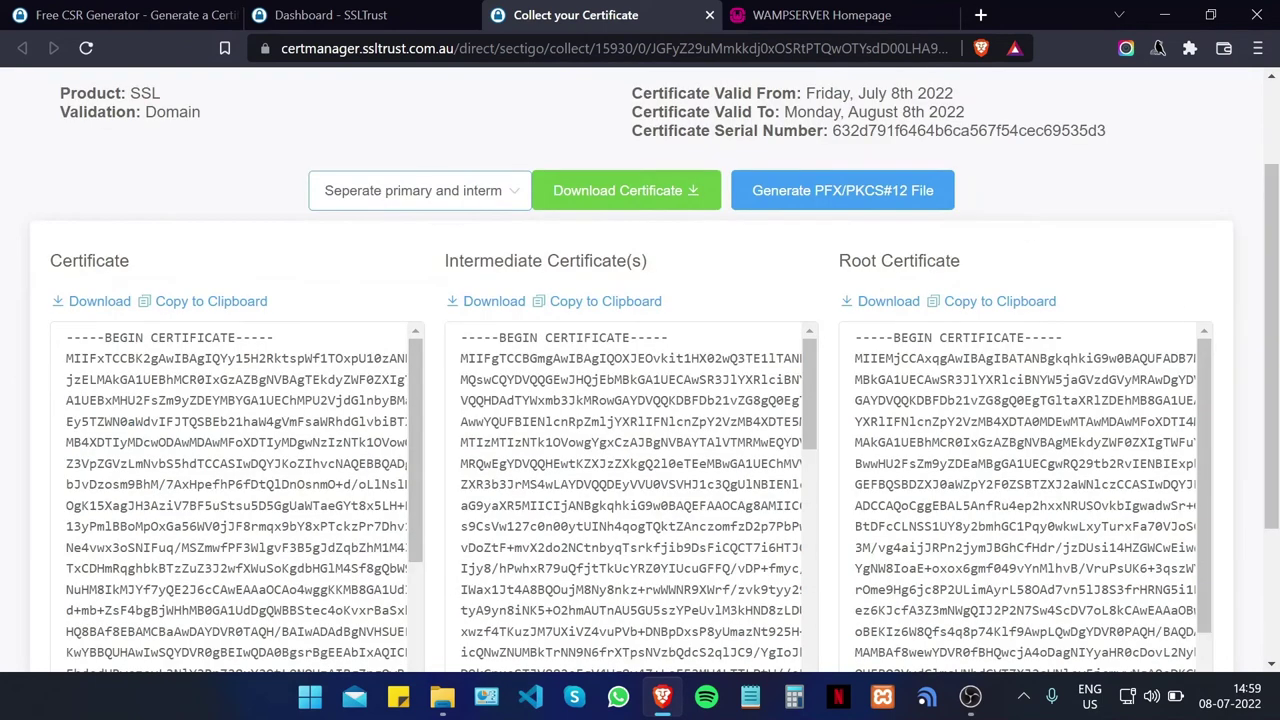
{"action": "left_click", "coordinate": [650, 190]}
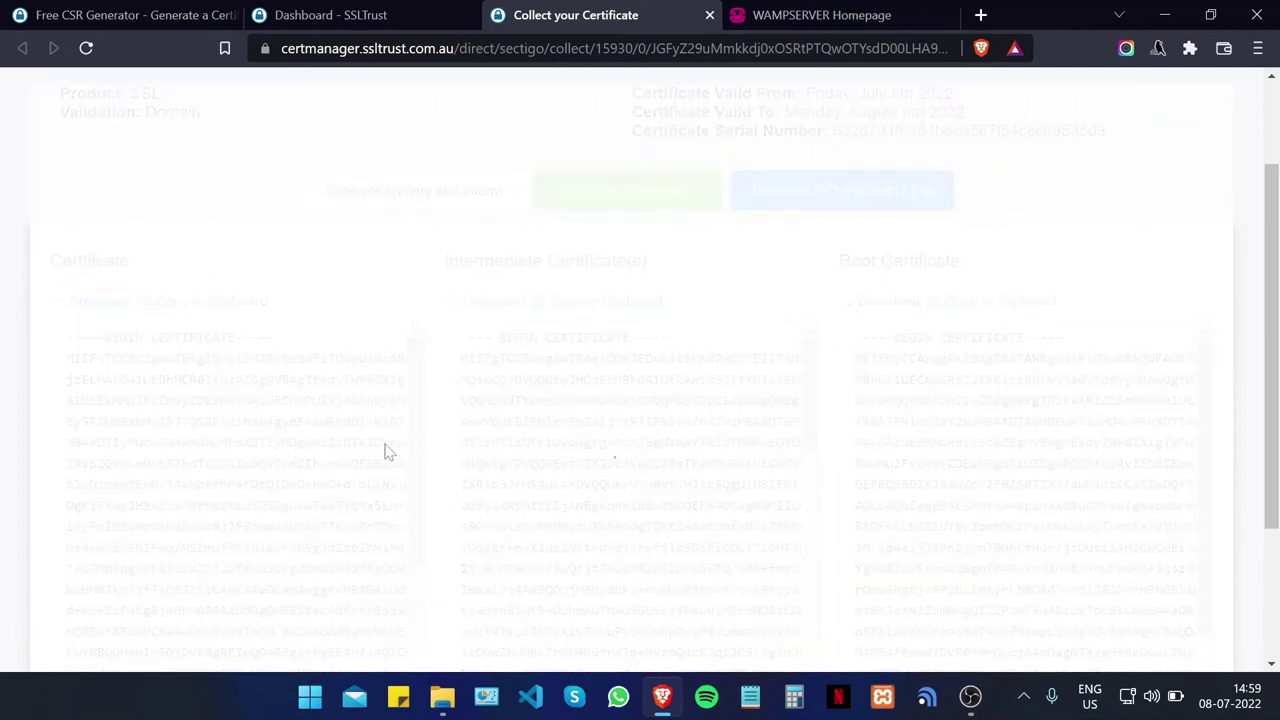
{"action": "left_click", "coordinate": [968, 697]}
{"action": "left_click", "coordinate": [972, 700]}
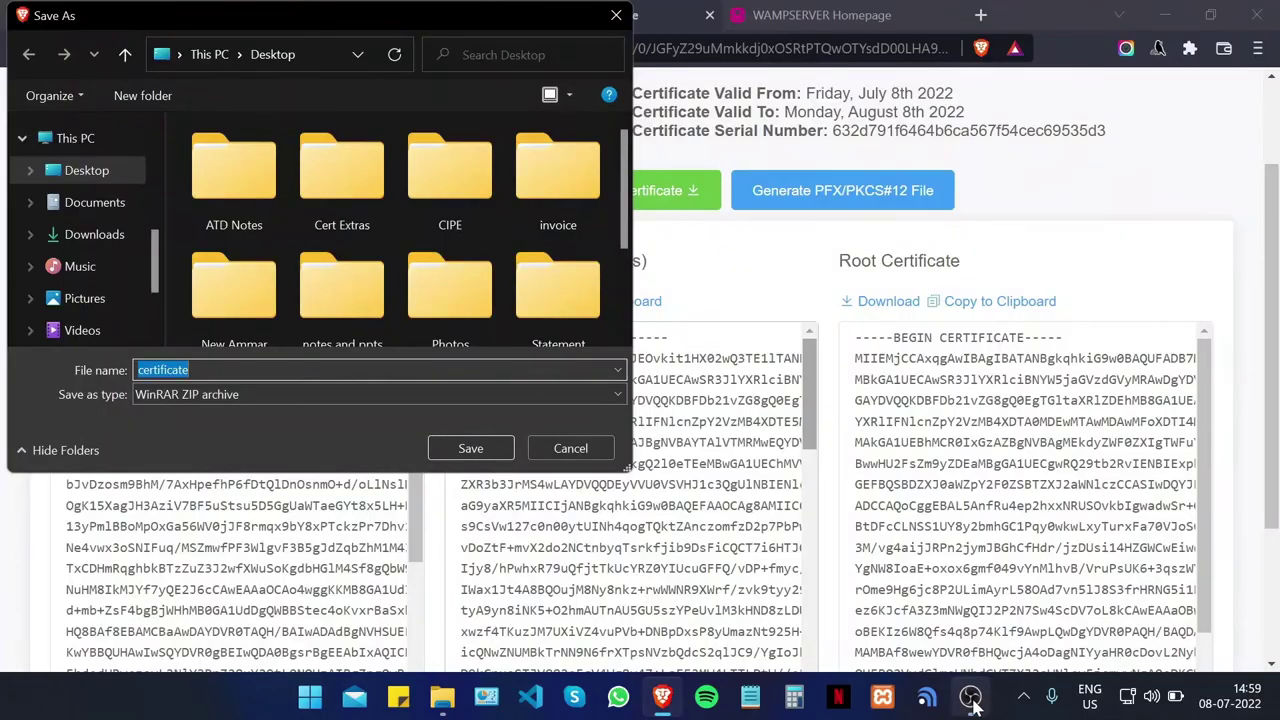
{"action": "scroll", "coordinate": [90, 225], "scroll_direction": "up", "scroll_amount": 3}
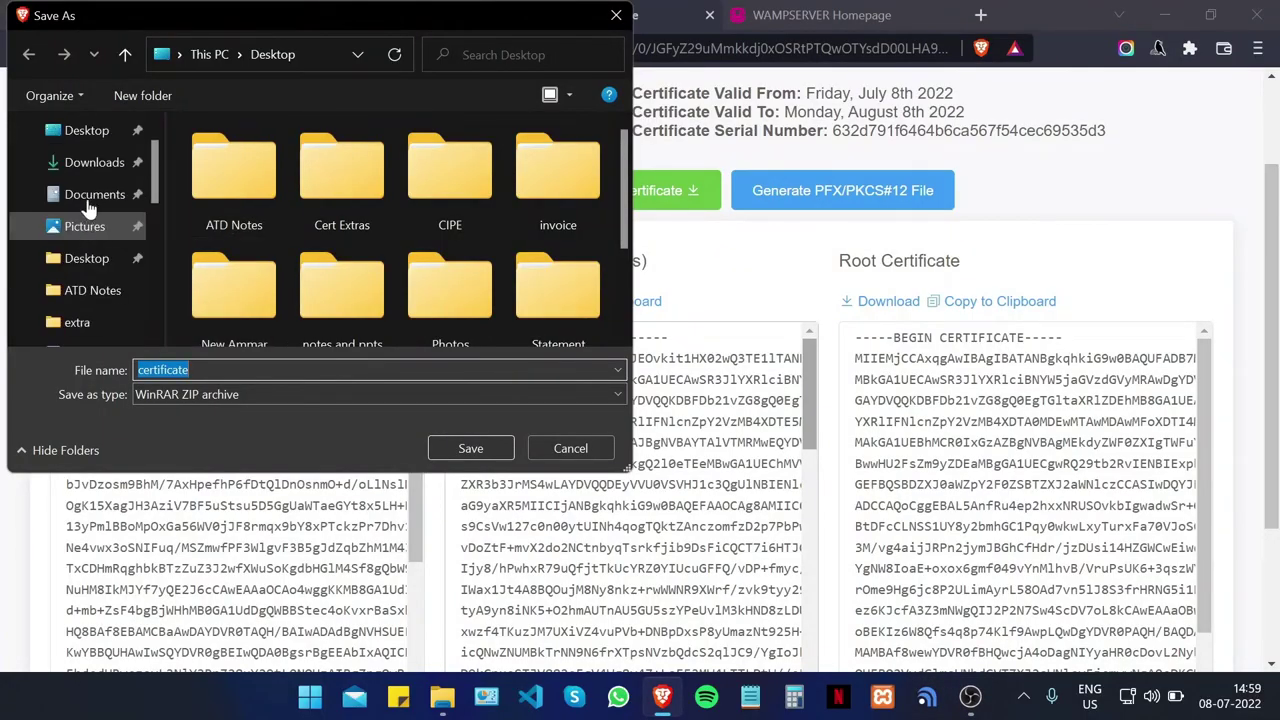
{"action": "scroll", "coordinate": [88, 207], "scroll_direction": "up", "scroll_amount": 2}
{"action": "left_click", "coordinate": [86, 170]}
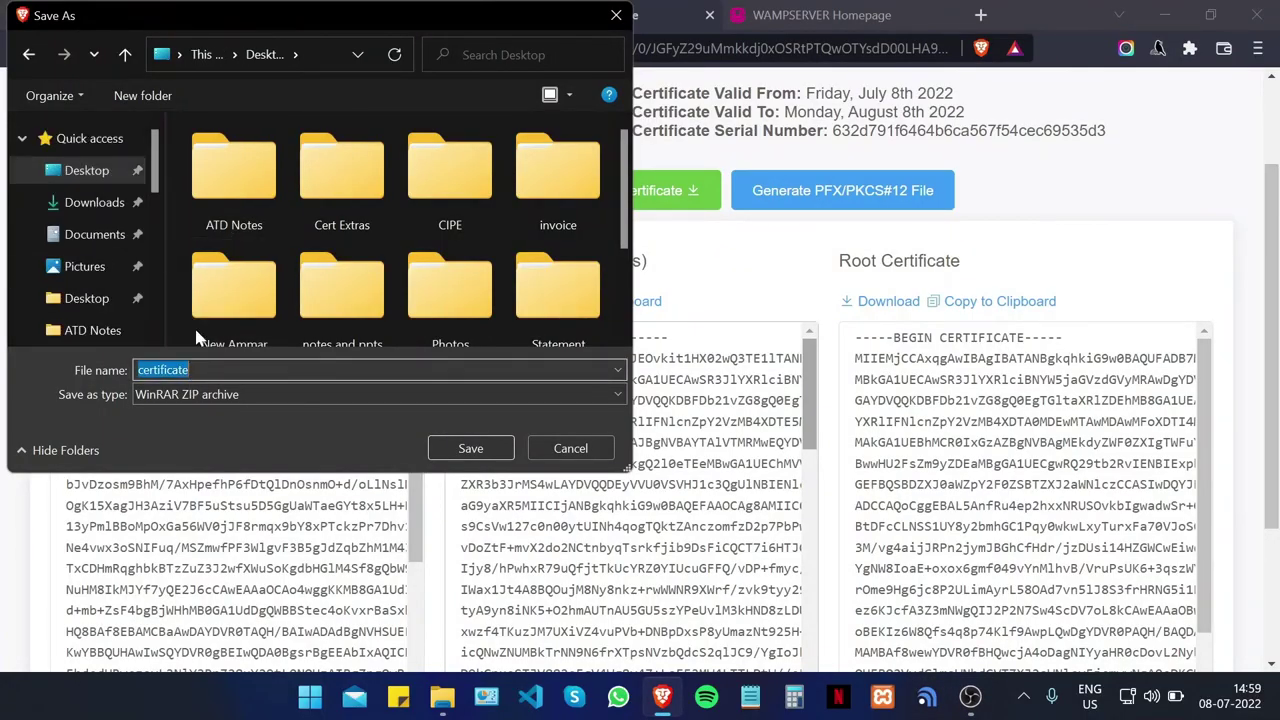
{"action": "type", "text": "wamp-certs"}
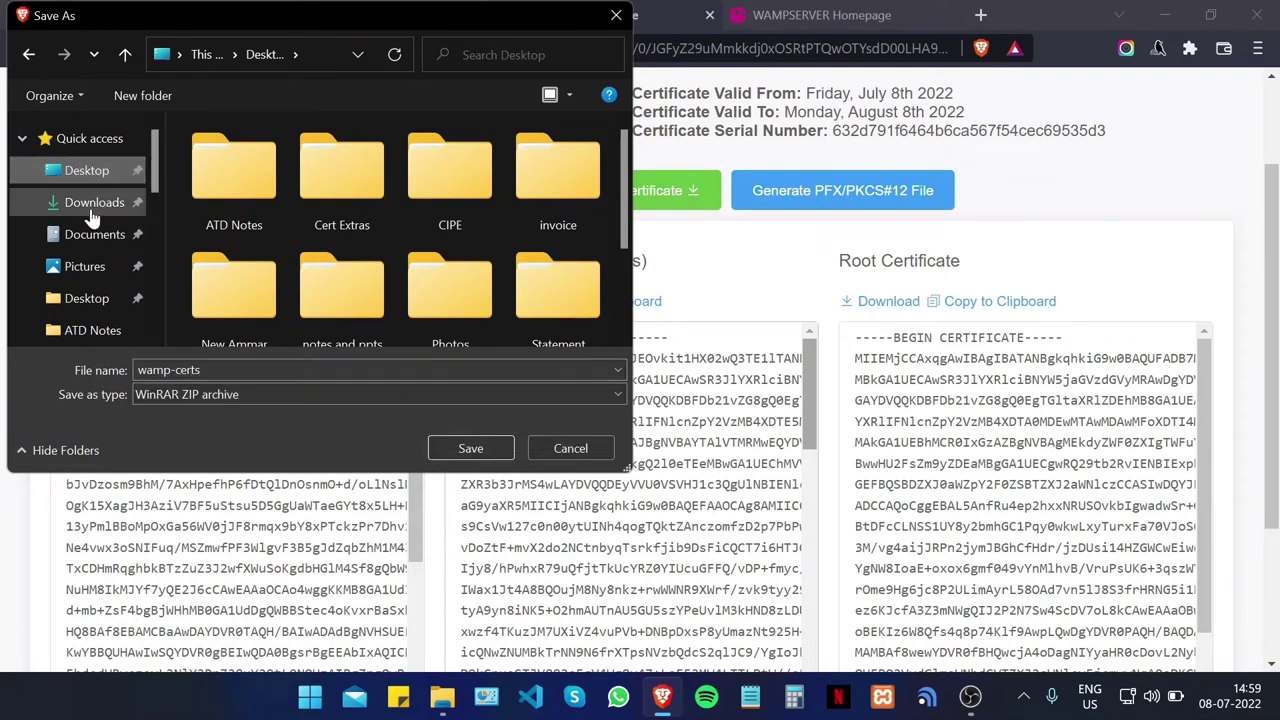
{"action": "left_click", "coordinate": [470, 449]}
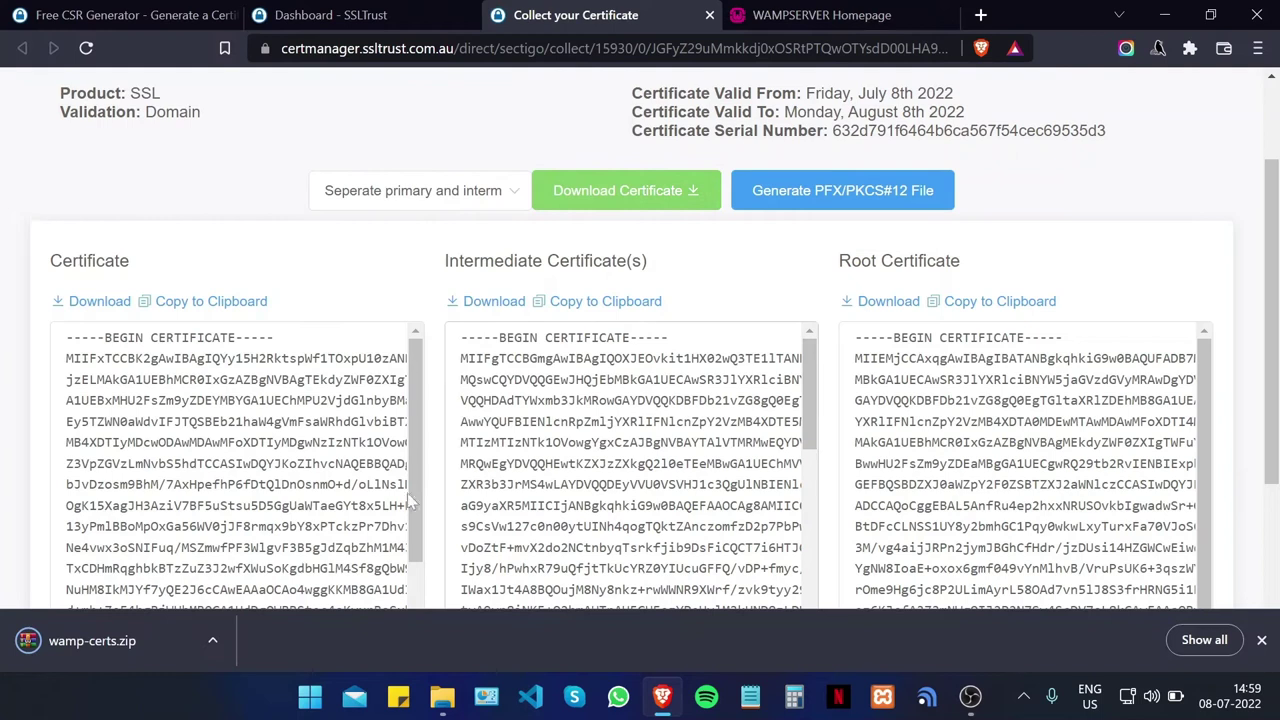
Step: Extract both certificate files from wamp-certs.zip in WinRAR to the Desktop
{"action": "left_click", "coordinate": [92, 640]}
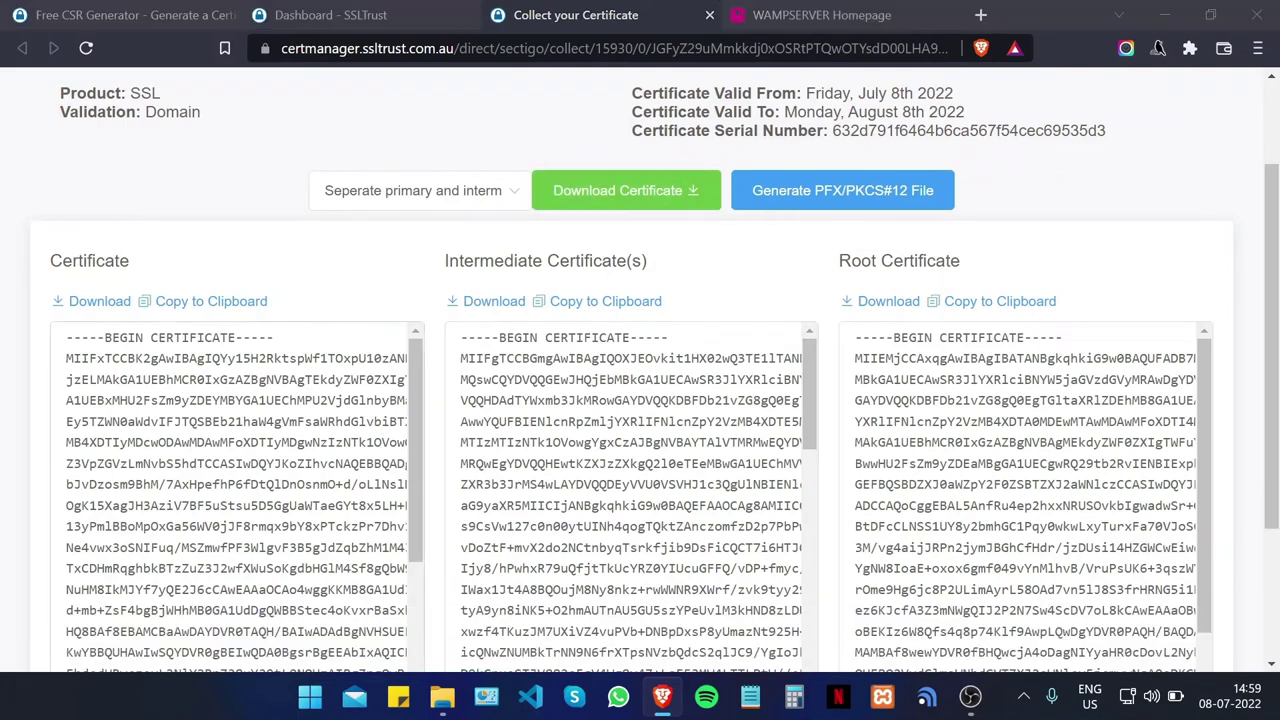
{"action": "left_click_drag", "start_coordinate": [303, 437], "coordinate": [303, 391]}
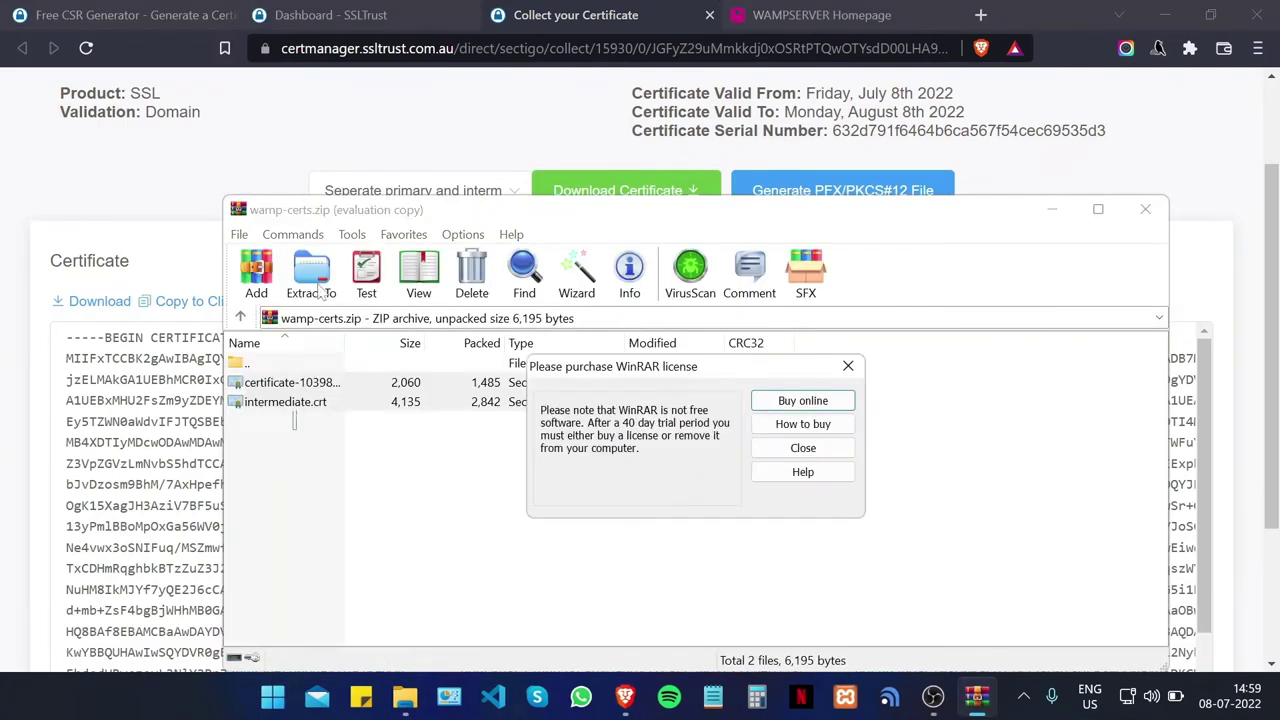
{"action": "left_click", "coordinate": [848, 366]}
{"action": "left_click", "coordinate": [311, 272]}
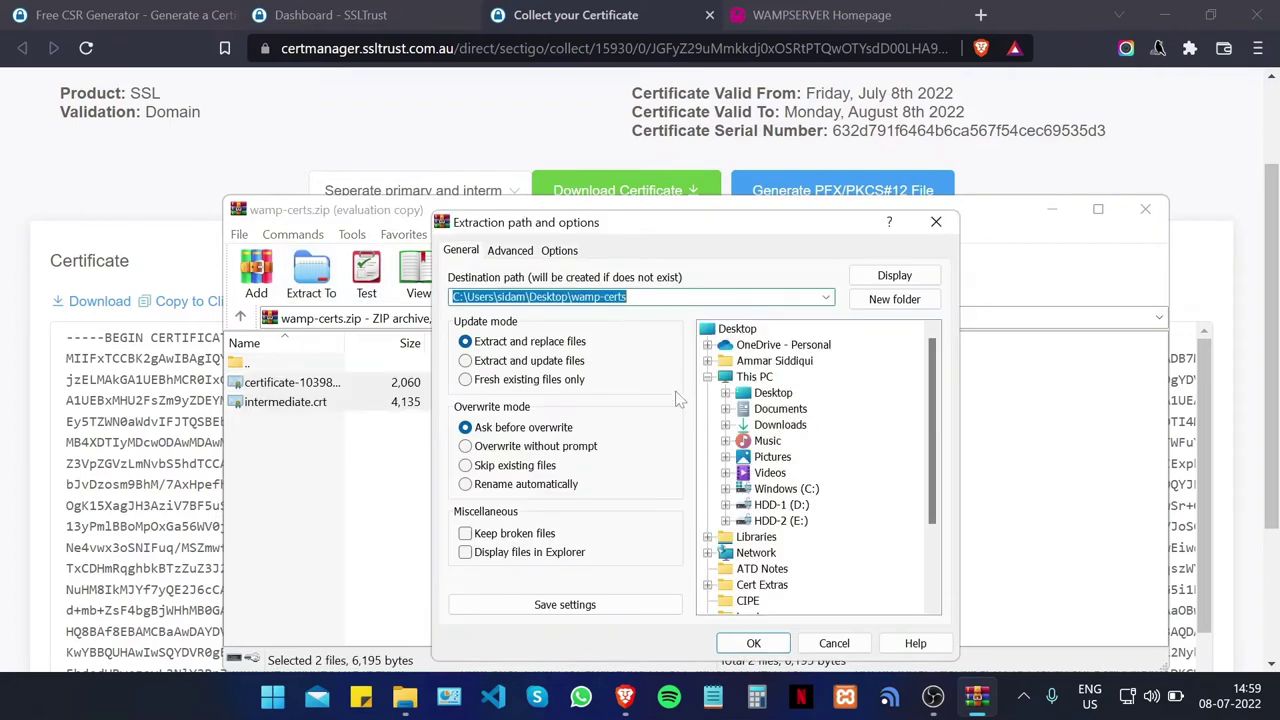
{"action": "left_click", "coordinate": [773, 393]}
{"action": "left_click", "coordinate": [754, 643]}
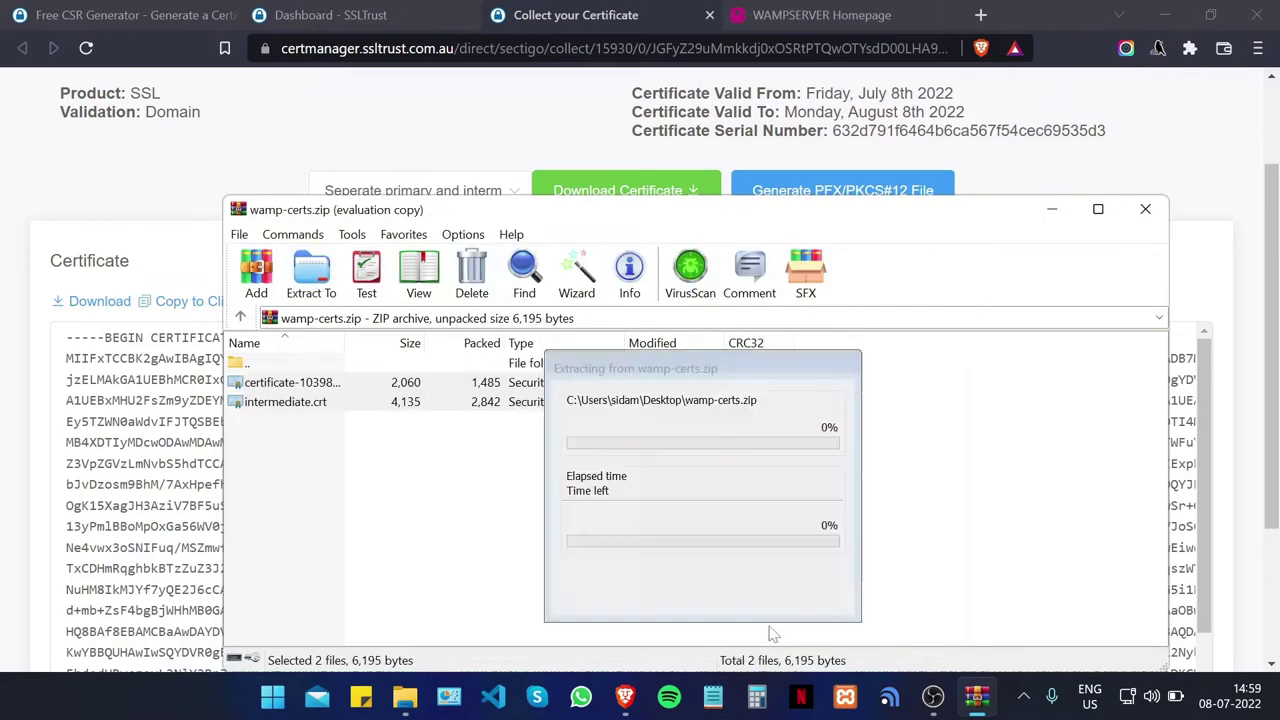
{"action": "left_click", "coordinate": [1146, 210]}
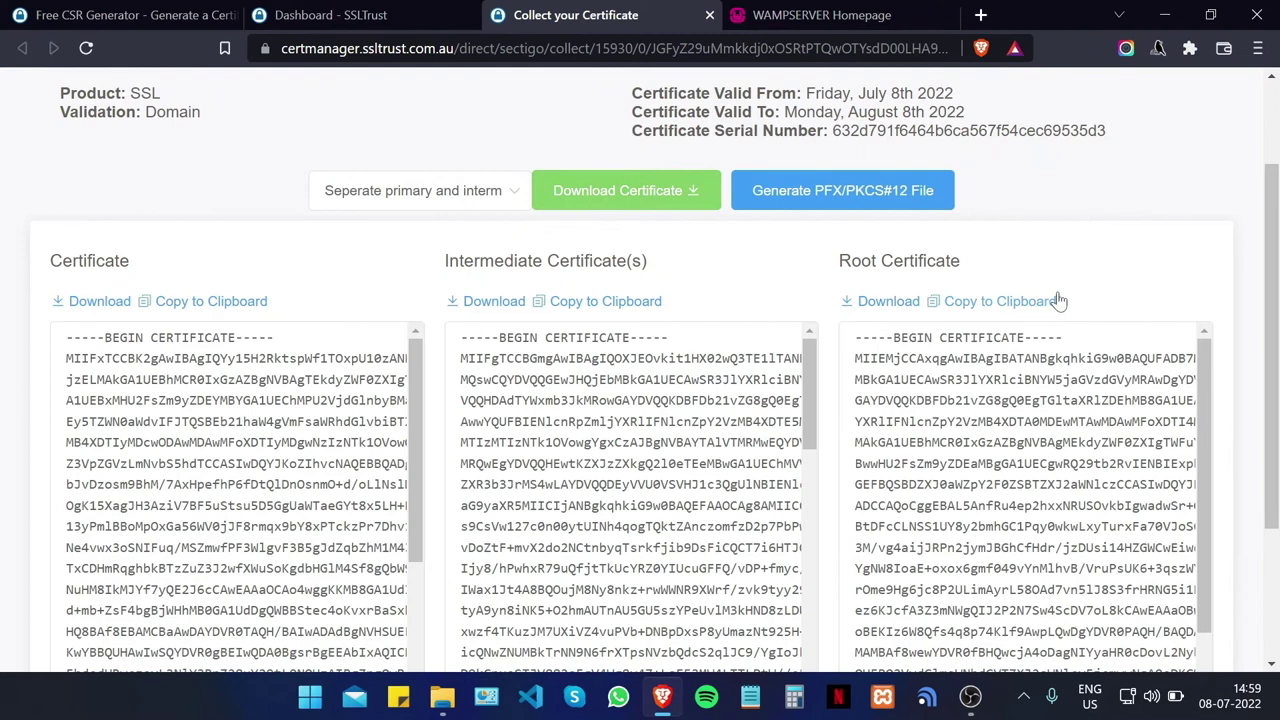
Step: Group the certificate, intermediate and private files together near the desktop's top centre
{"action": "left_click", "coordinate": [1164, 15]}
{"action": "left_click_drag", "start_coordinate": [137, 606], "coordinate": [615, 315]}
{"action": "left_click_drag", "start_coordinate": [212, 40], "coordinate": [712, 355]}
{"action": "left_click_drag", "start_coordinate": [413, 258], "coordinate": [562, 360]}
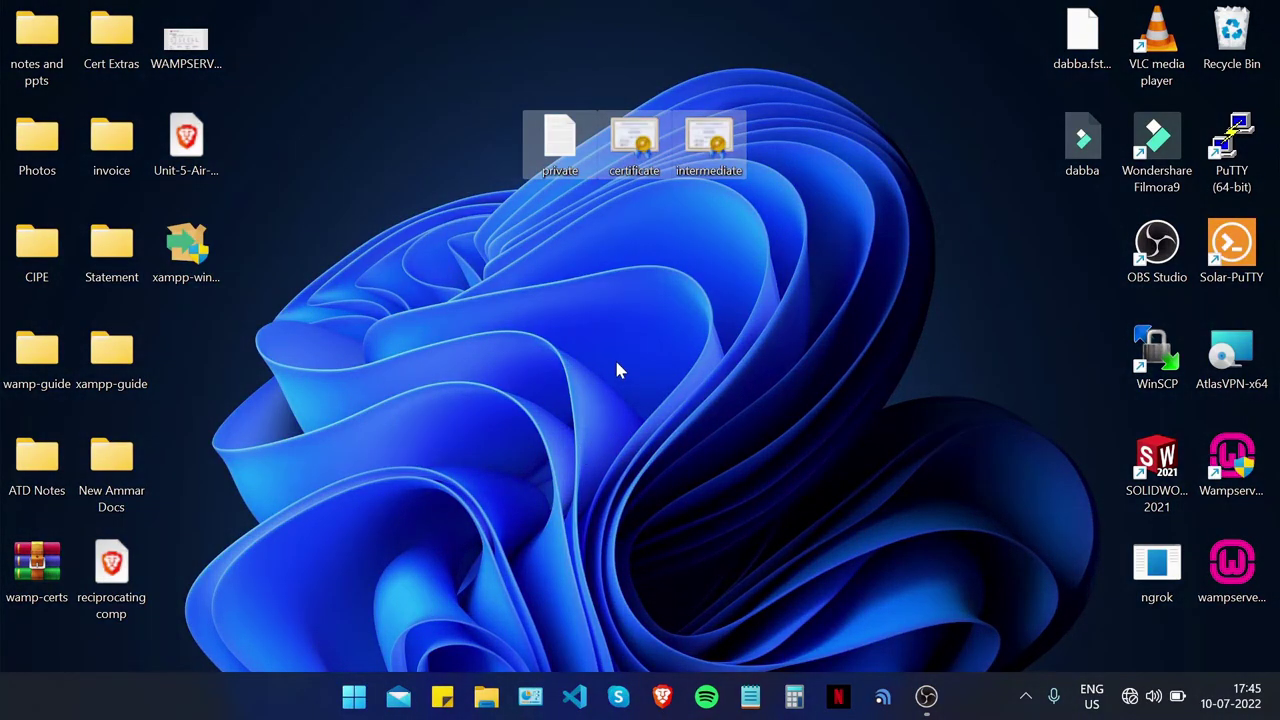
{"action": "left_click", "coordinate": [616, 370]}
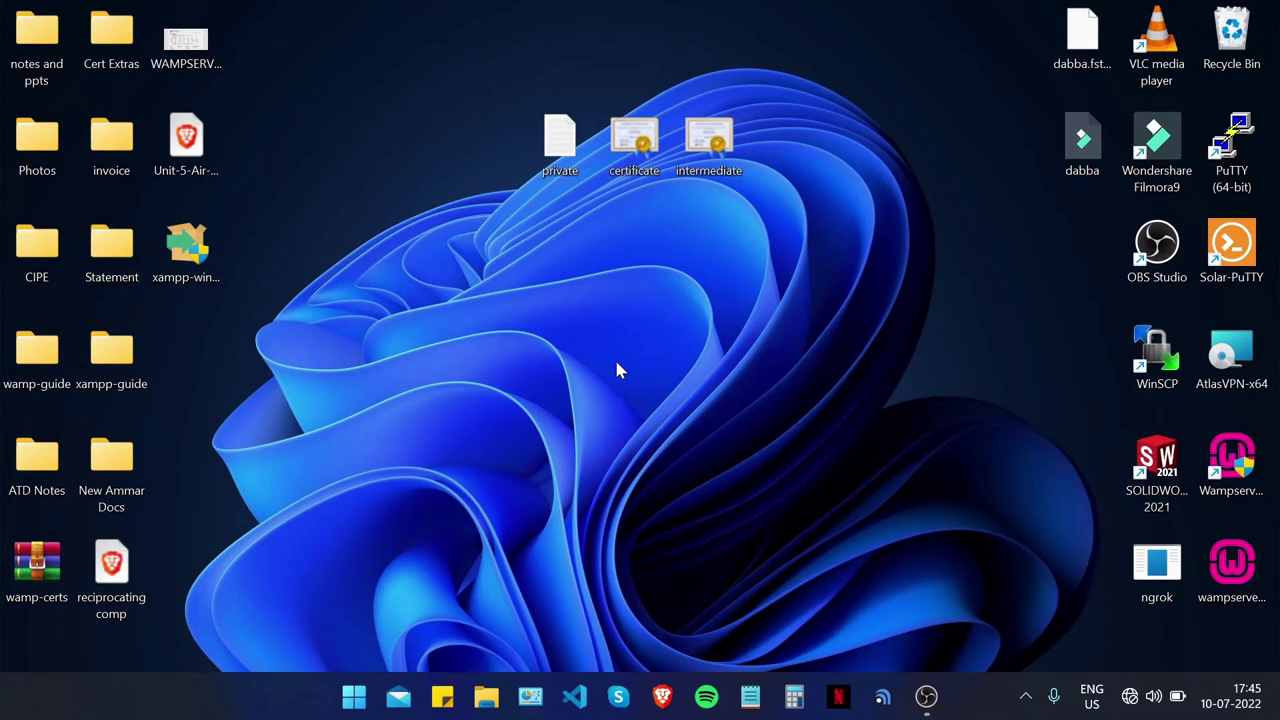
Step: Open certificate.crt and intermediate.crt in Visual Studio Code
{"action": "right_click", "coordinate": [636, 150]}
{"action": "mouse_move", "coordinate": [729, 250]}
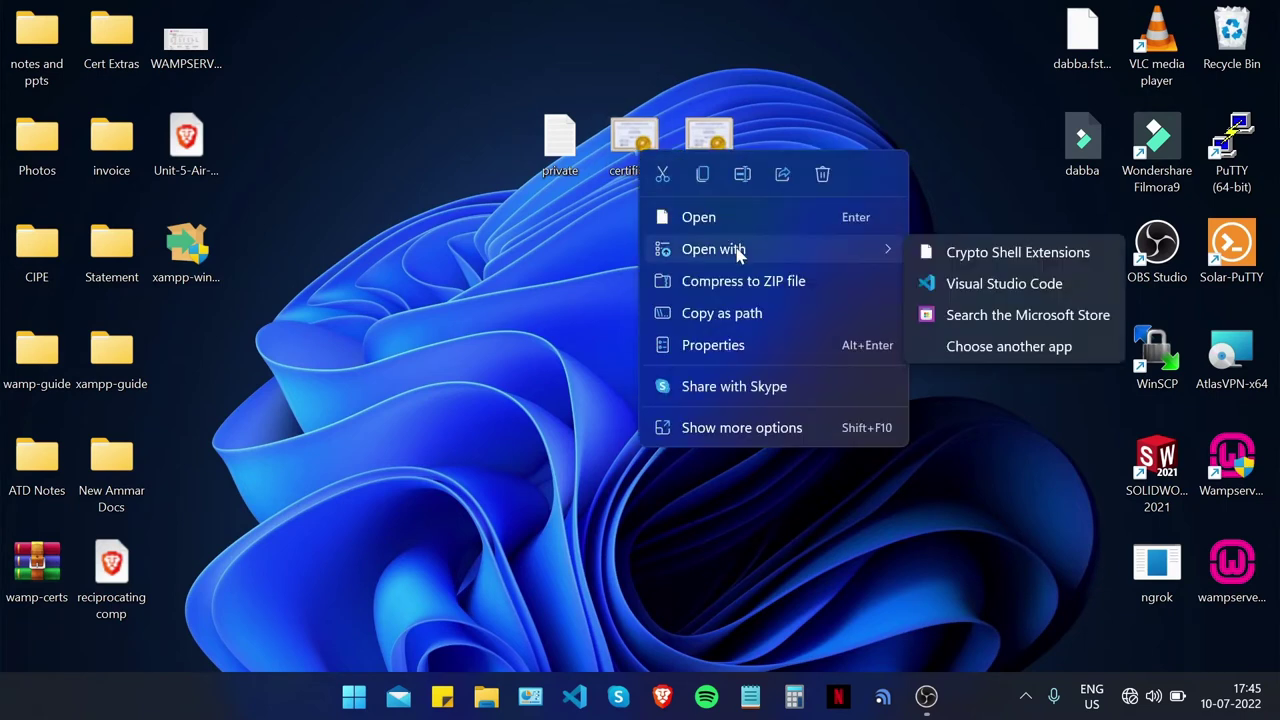
{"action": "left_click", "coordinate": [1034, 284]}
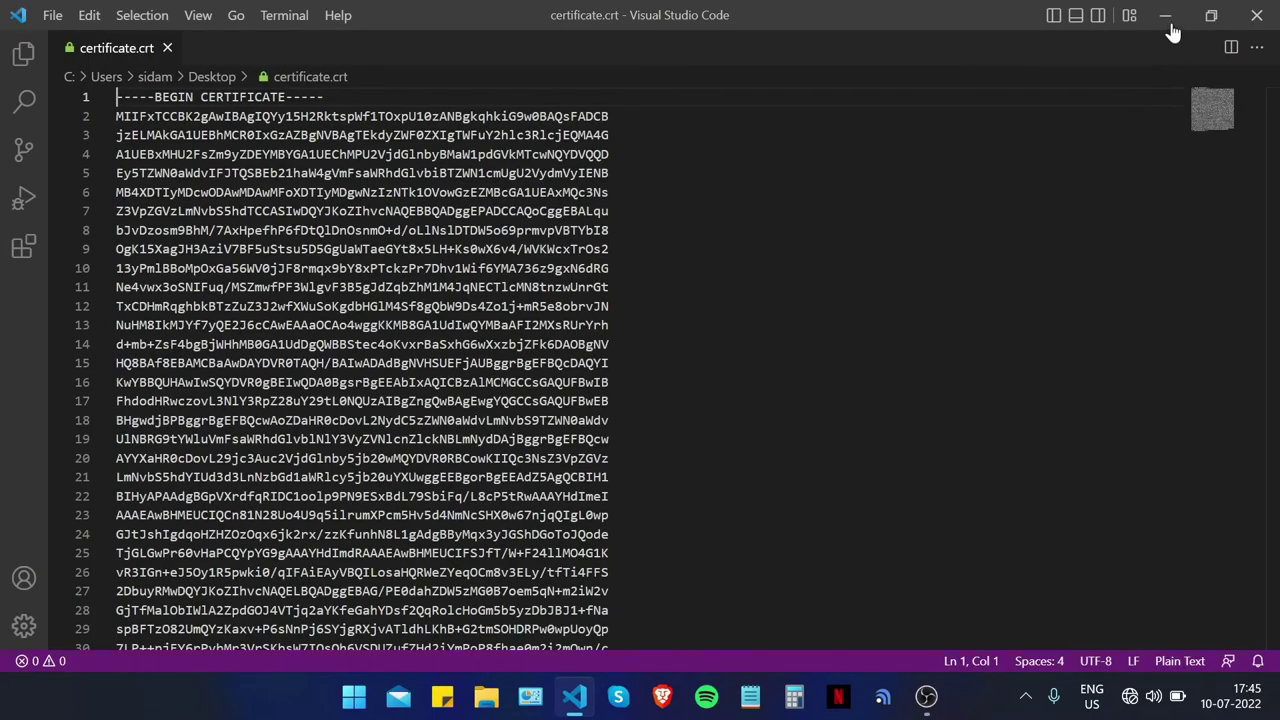
{"action": "left_click", "coordinate": [1165, 15]}
{"action": "right_click", "coordinate": [717, 143]}
{"action": "right_click", "coordinate": [700, 147]}
{"action": "left_click", "coordinate": [709, 132]}
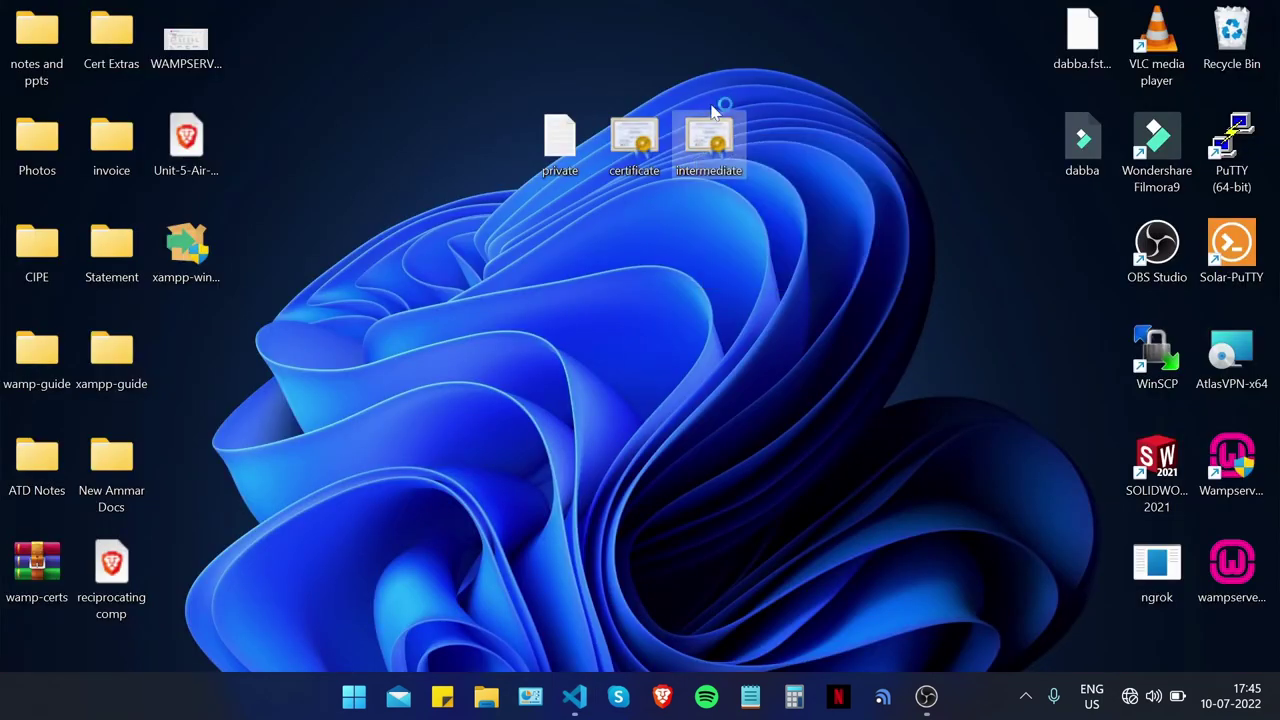
{"action": "right_click", "coordinate": [713, 143]}
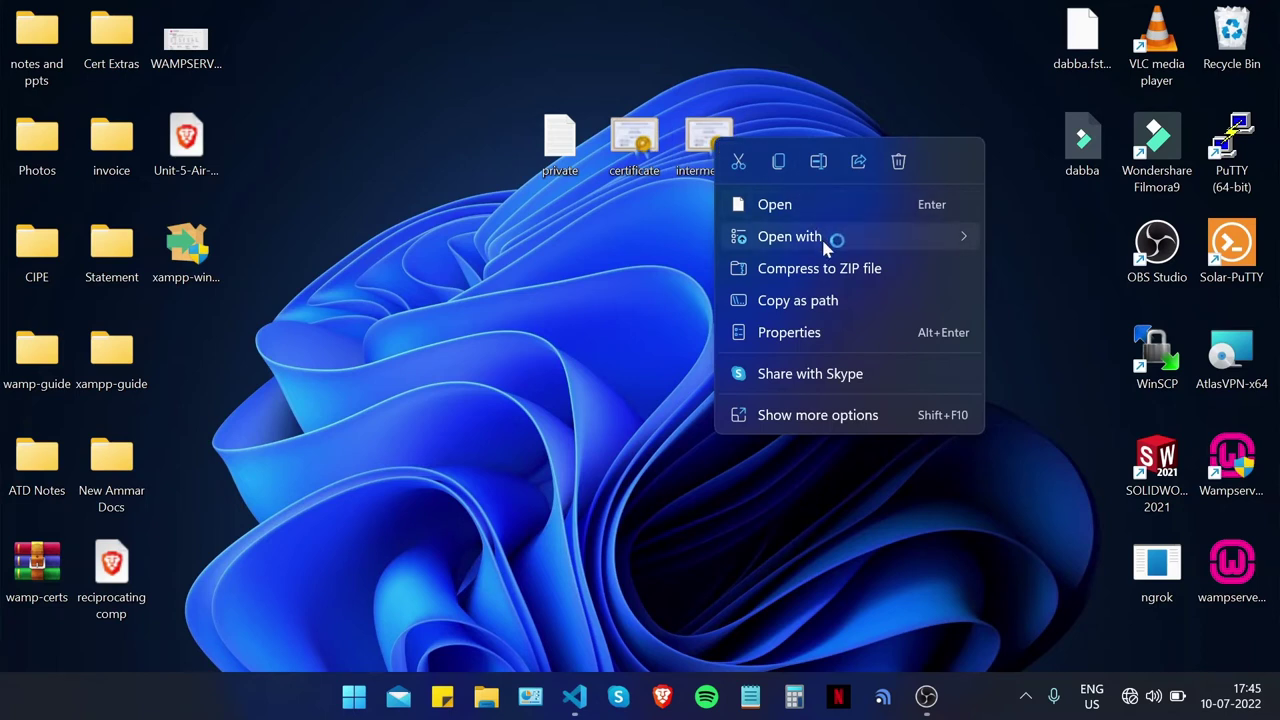
{"action": "mouse_move", "coordinate": [829, 243]}
{"action": "left_click", "coordinate": [1150, 276]}
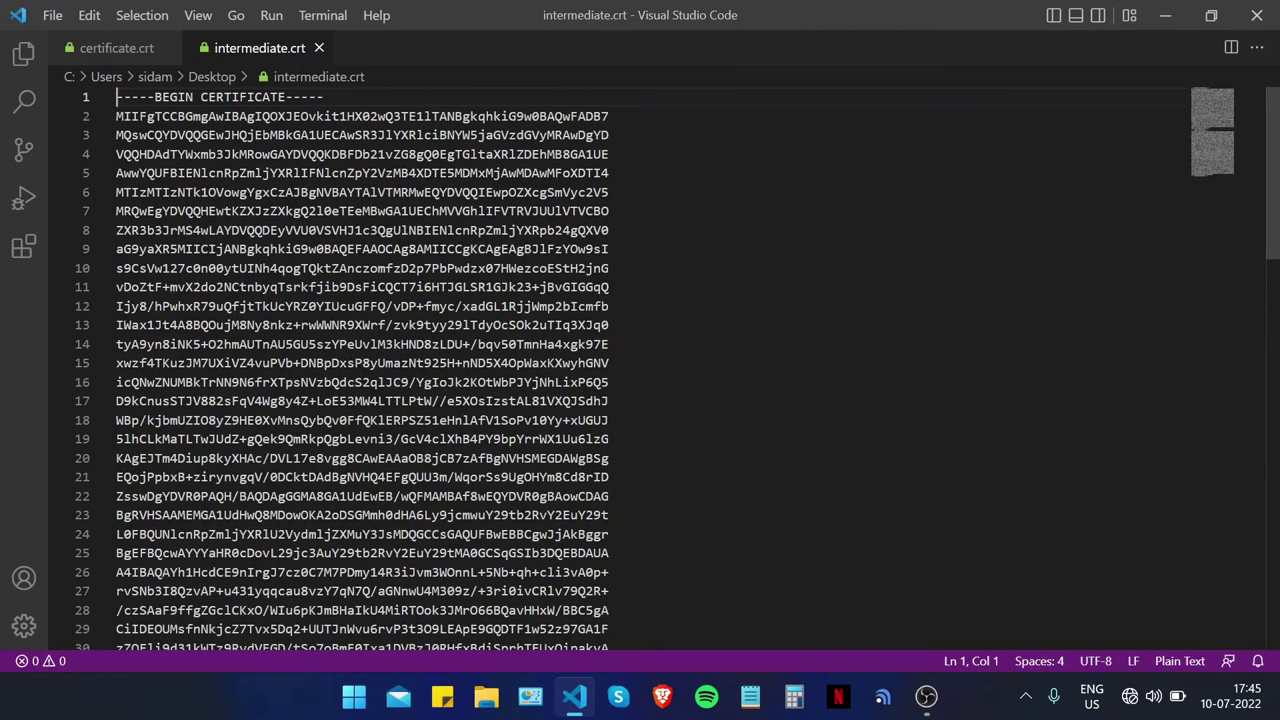
Step: Append the intermediate certificate text below END CERTIFICATE in certificate.crt, save, and close VS Code
{"action": "left_click_drag", "start_coordinate": [116, 97], "coordinate": [310, 603]}
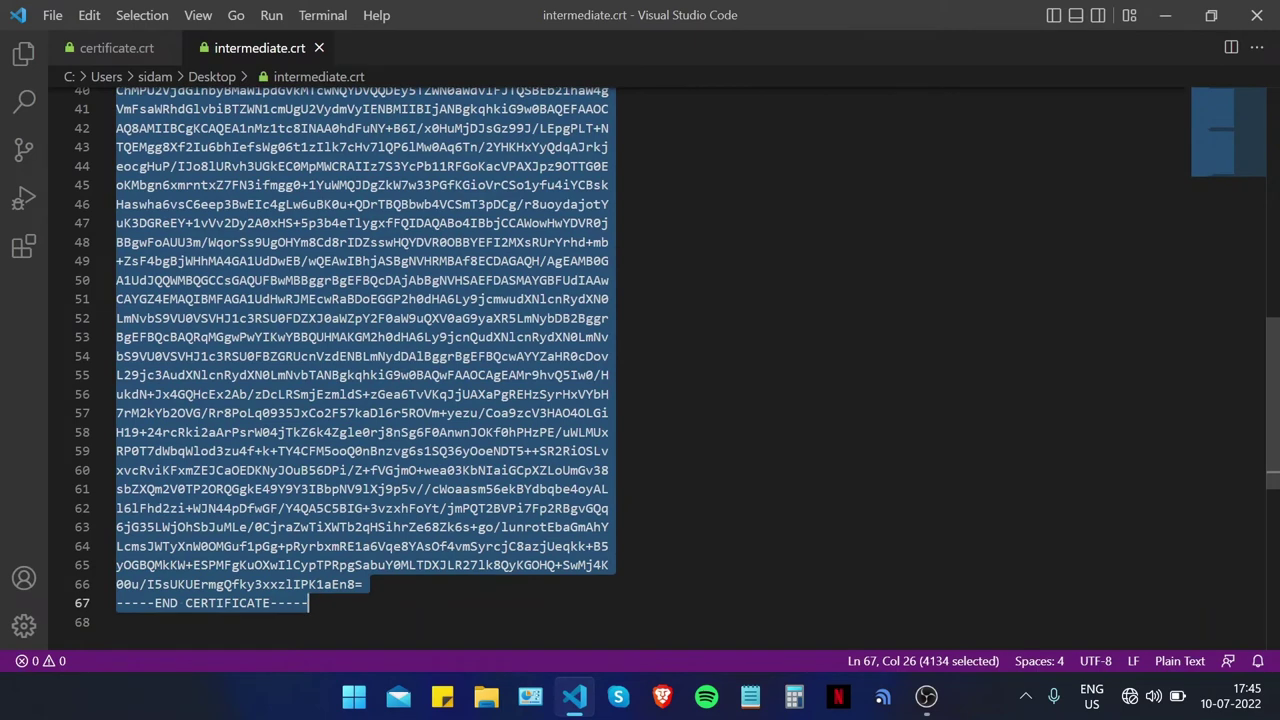
{"action": "left_click", "coordinate": [110, 48]}
{"action": "scroll", "coordinate": [360, 350], "scroll_direction": "down", "scroll_amount": 9}
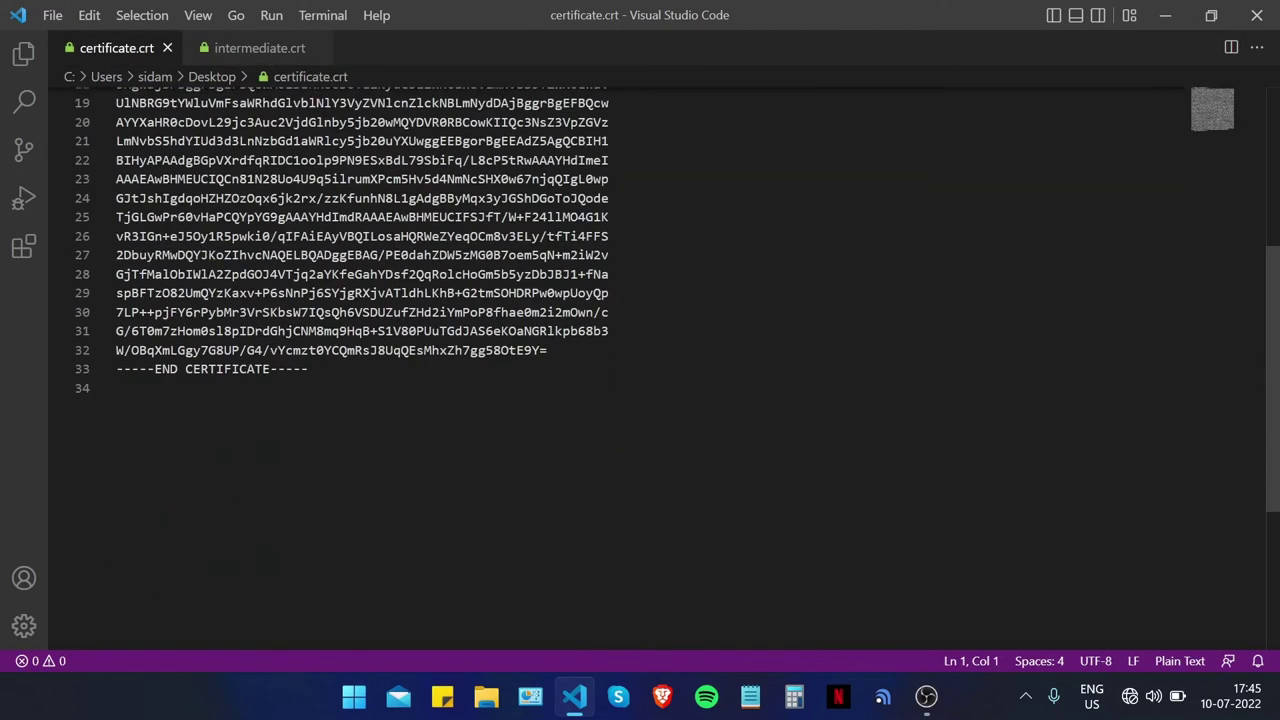
{"action": "left_click", "coordinate": [310, 187]}
{"action": "key", "text": "Return"}
{"action": "right_click", "coordinate": [336, 184]}
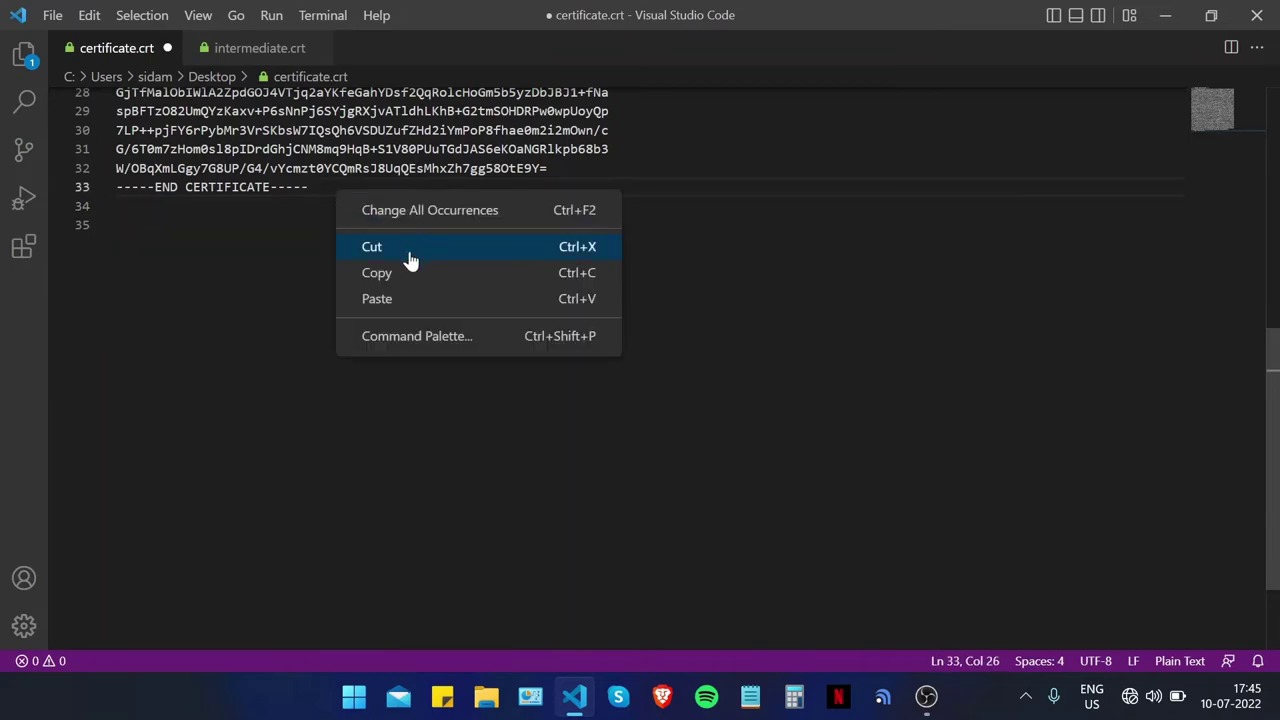
{"action": "left_click", "coordinate": [423, 296]}
{"action": "key", "text": "ctrl+s"}
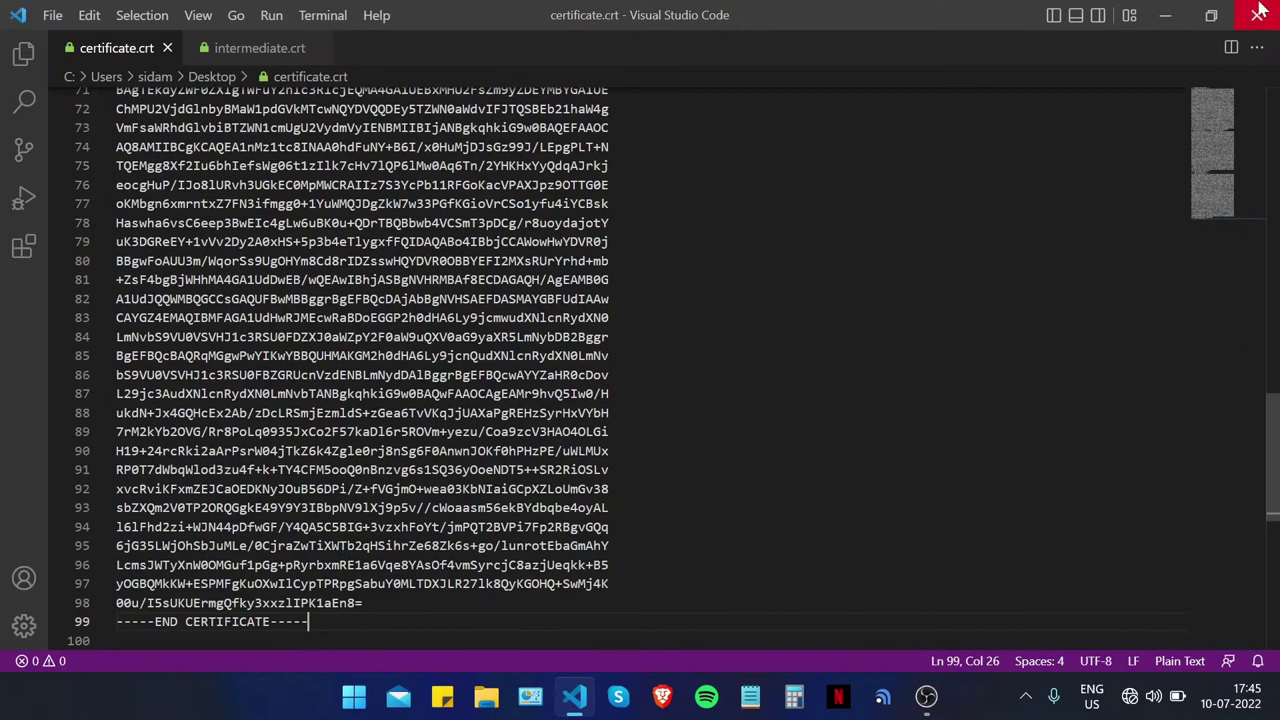
{"action": "left_click", "coordinate": [1258, 12]}
{"action": "left_click", "coordinate": [612, 398]}
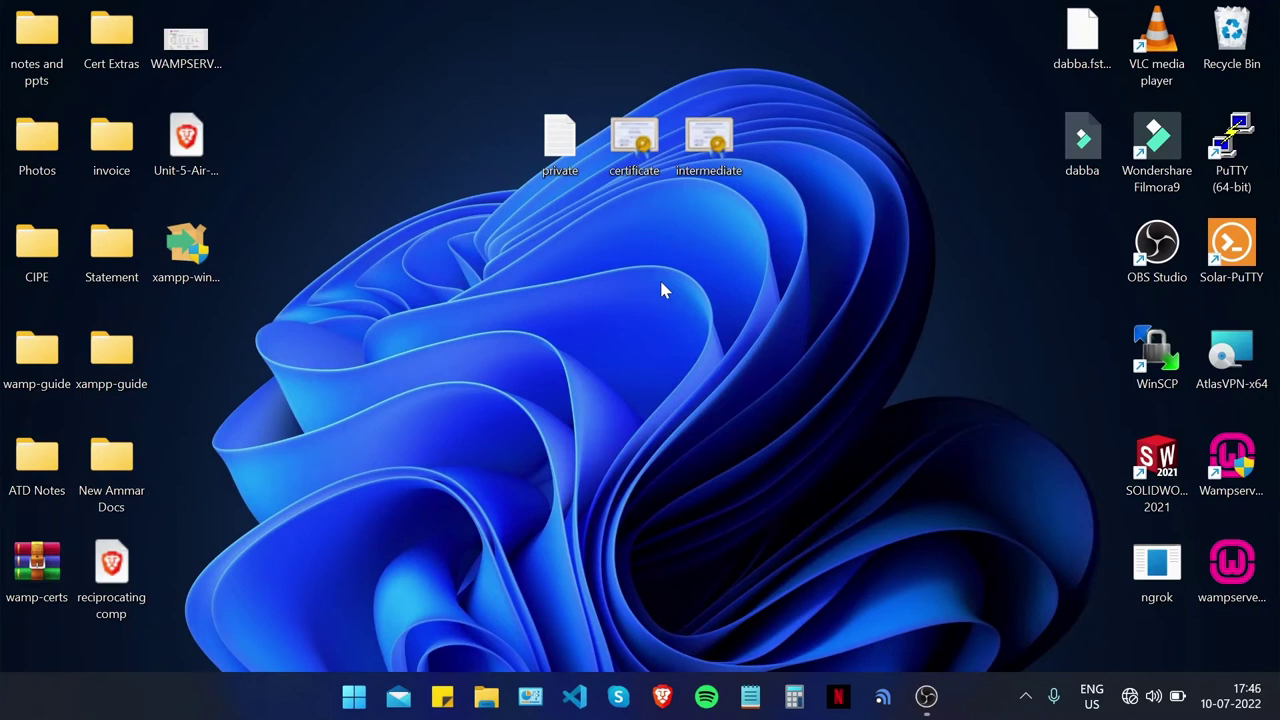
Step: Browse File Explorer to E:\wamp\bin\apache\apache2.4.51\conf\ssl
{"action": "left_click_drag", "start_coordinate": [503, 251], "coordinate": [801, 109]}
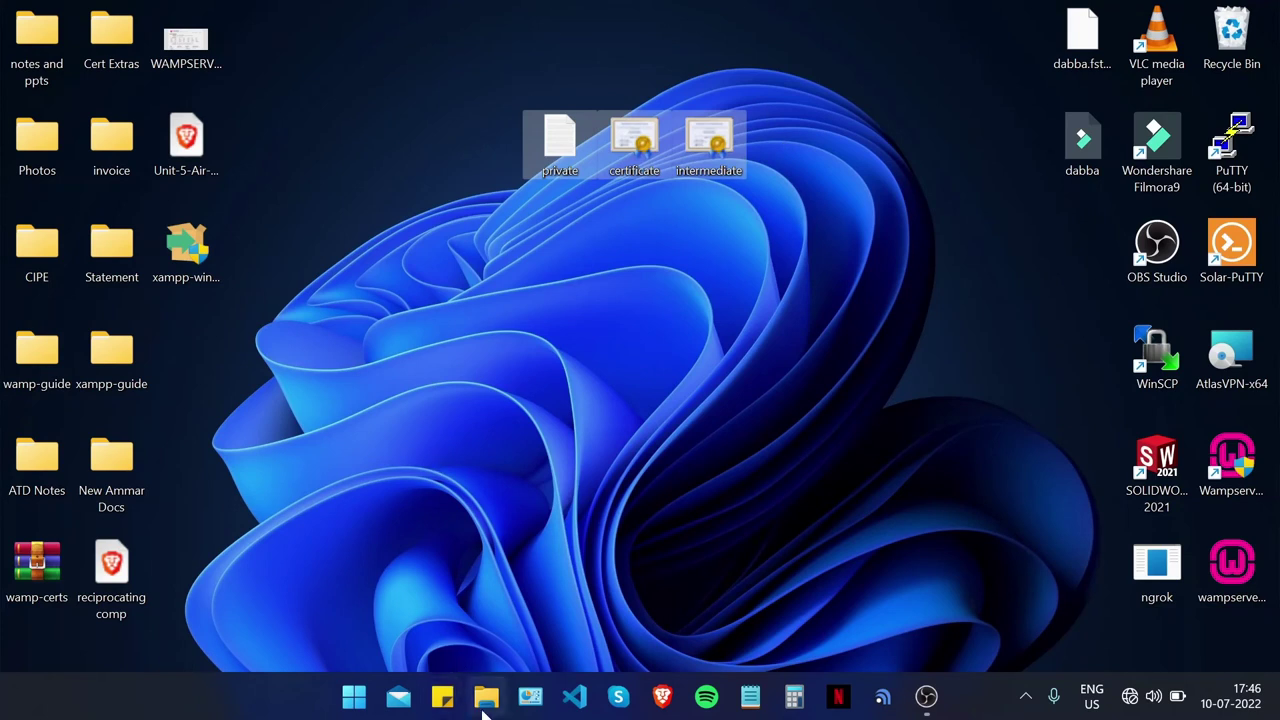
{"action": "left_click", "coordinate": [486, 697]}
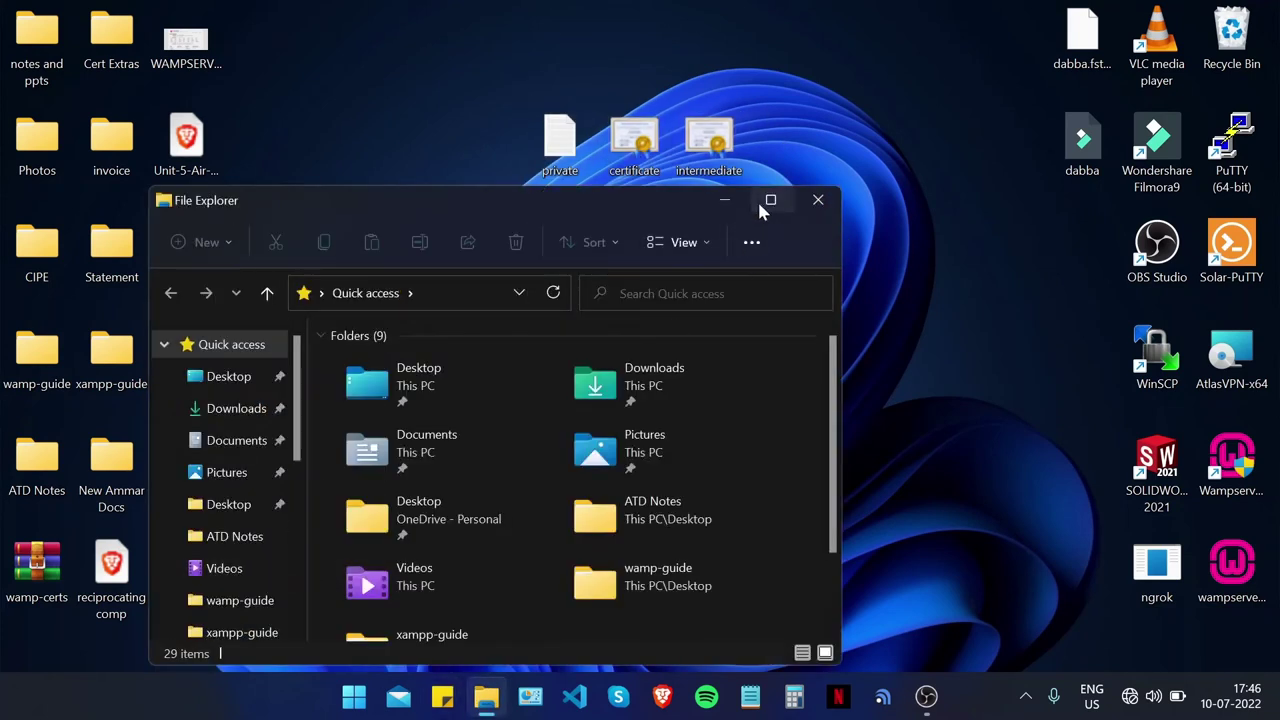
{"action": "left_click", "coordinate": [770, 199]}
{"action": "scroll", "coordinate": [148, 465], "scroll_direction": "down", "scroll_amount": 3}
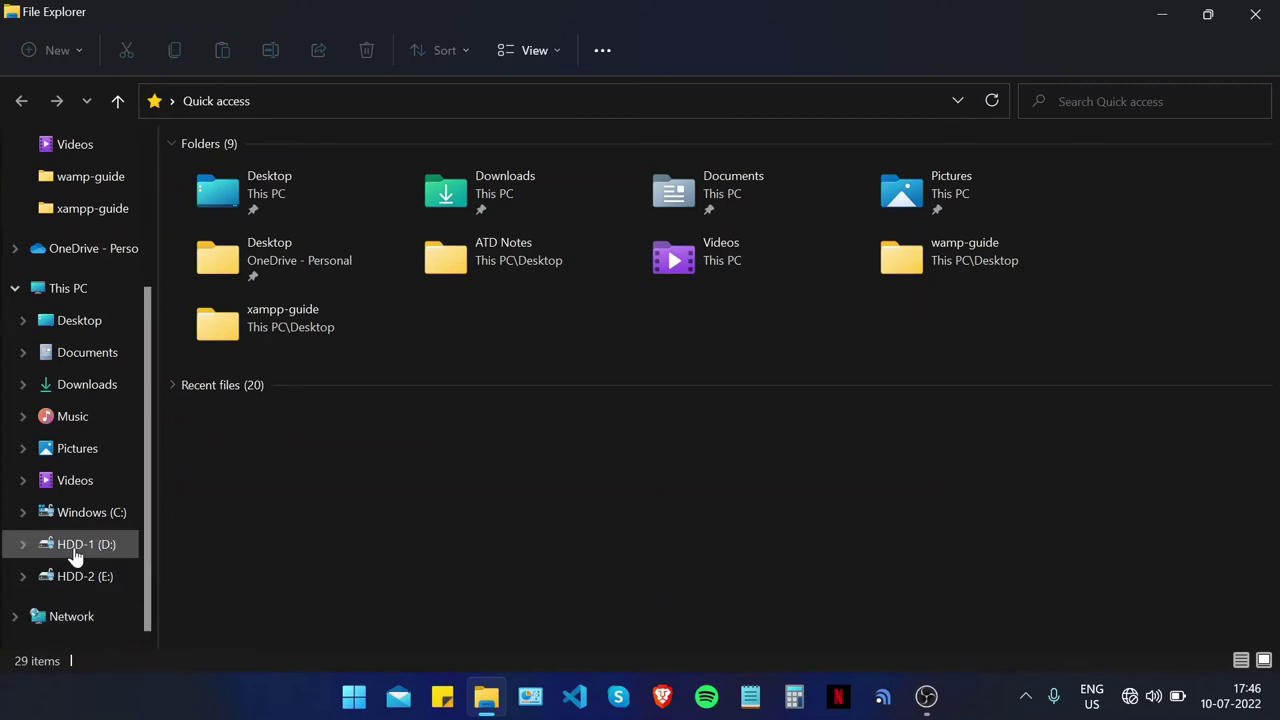
{"action": "left_click", "coordinate": [80, 576]}
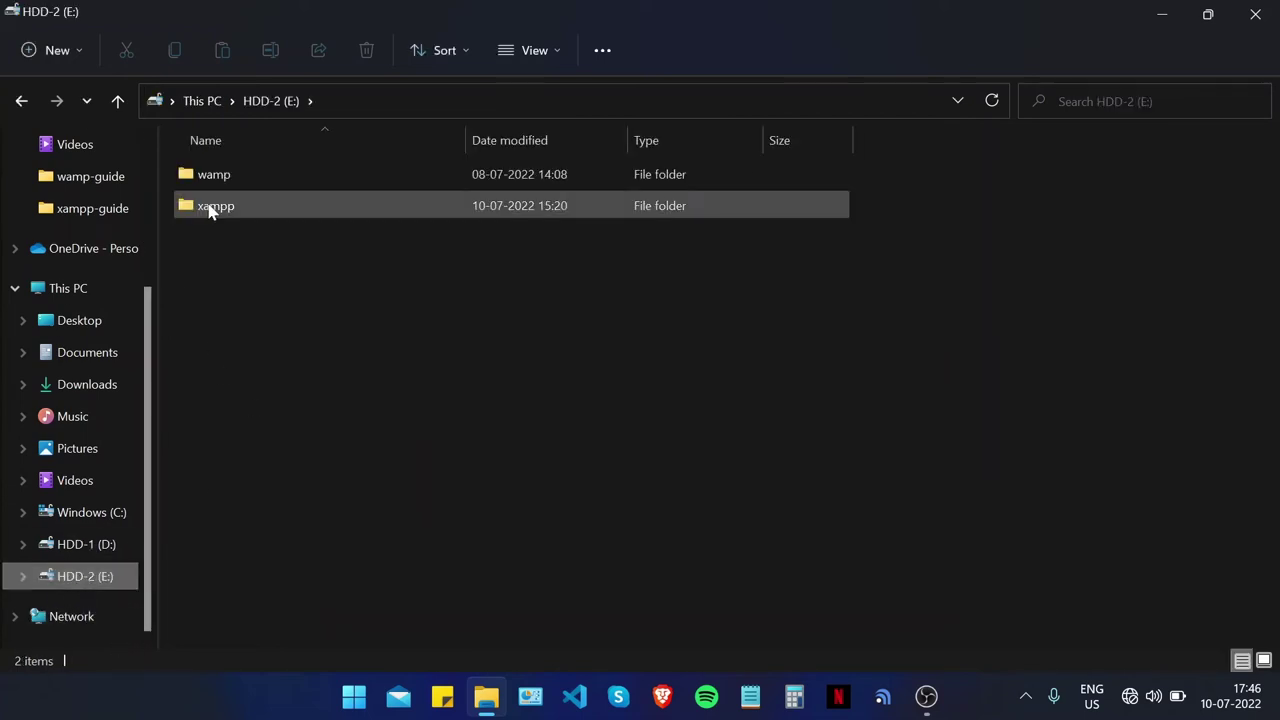
{"action": "double_click", "coordinate": [214, 176]}
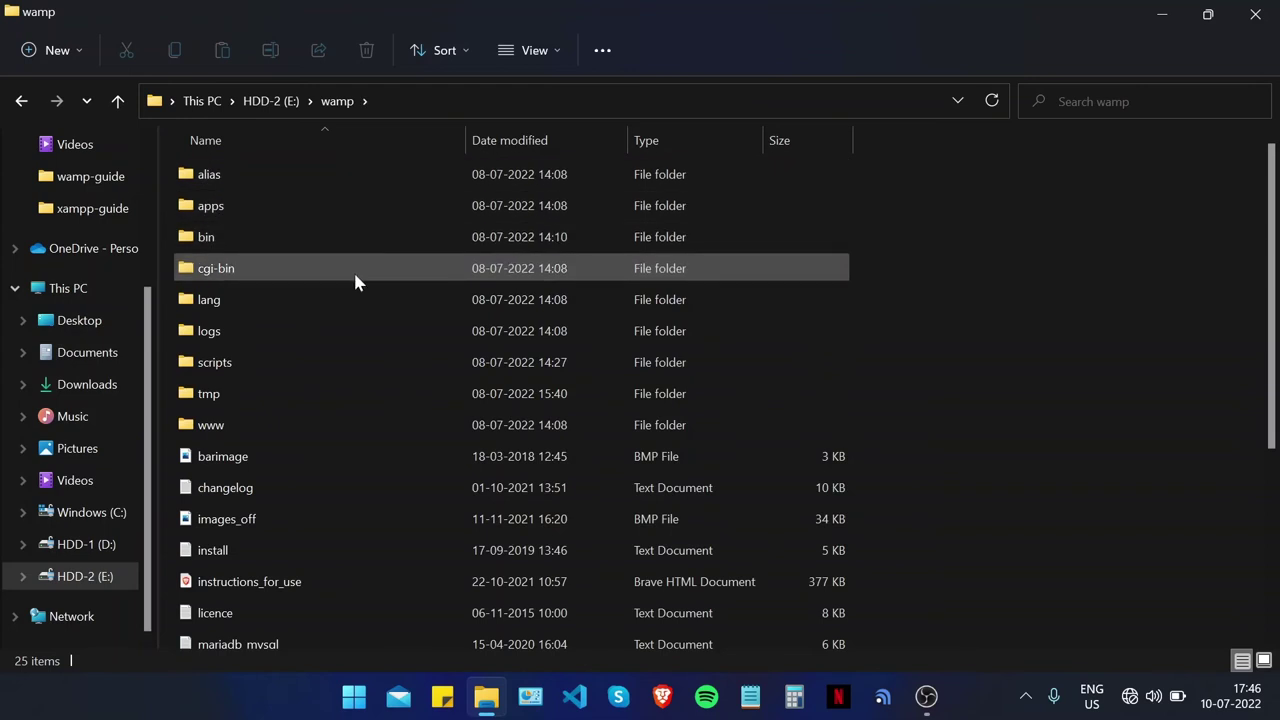
{"action": "double_click", "coordinate": [345, 242]}
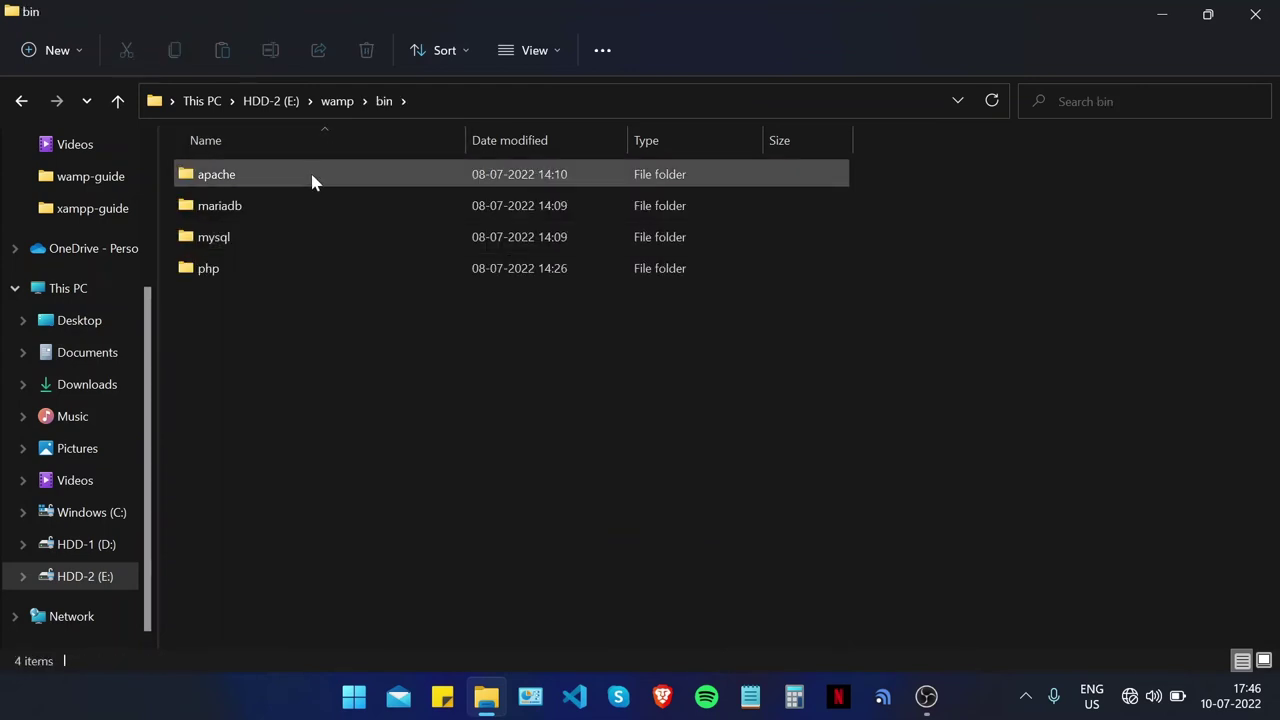
{"action": "double_click", "coordinate": [312, 178]}
{"action": "double_click", "coordinate": [311, 172]}
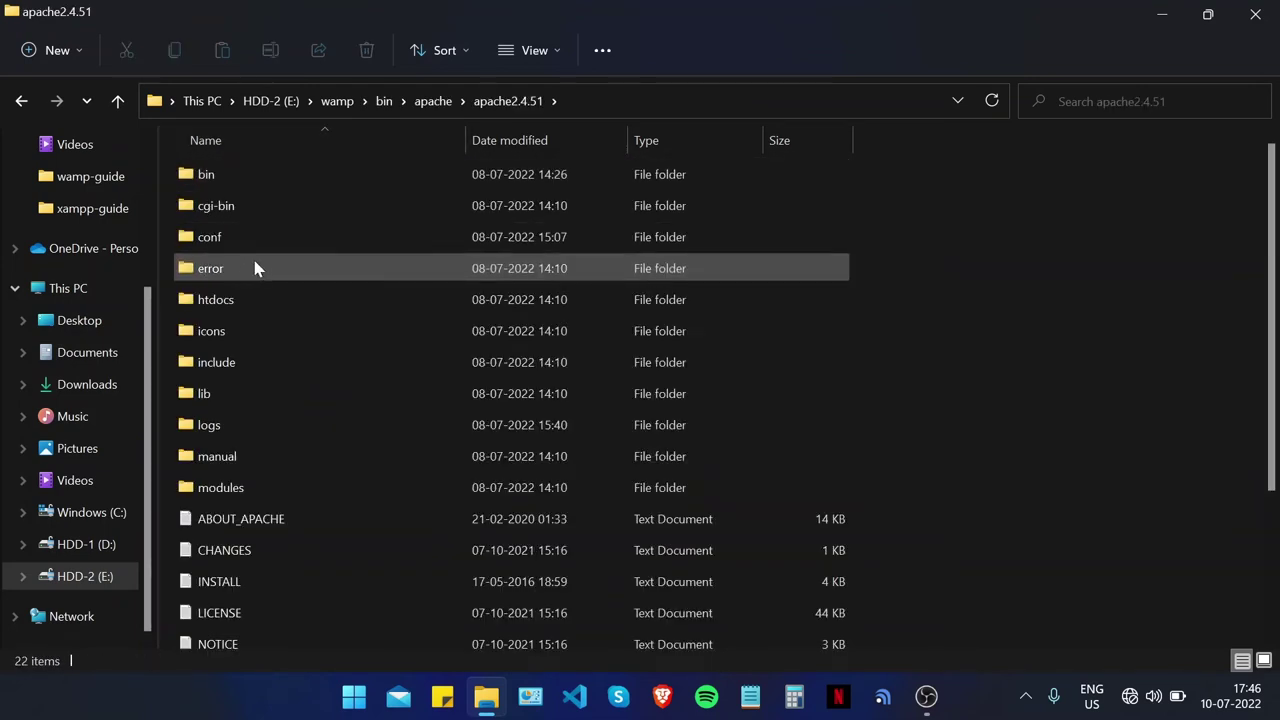
{"action": "double_click", "coordinate": [260, 237]}
{"action": "double_click", "coordinate": [263, 240]}
Step: Copy the private and certificate files from the desktop into the ssl folder
{"action": "left_click", "coordinate": [1210, 12]}
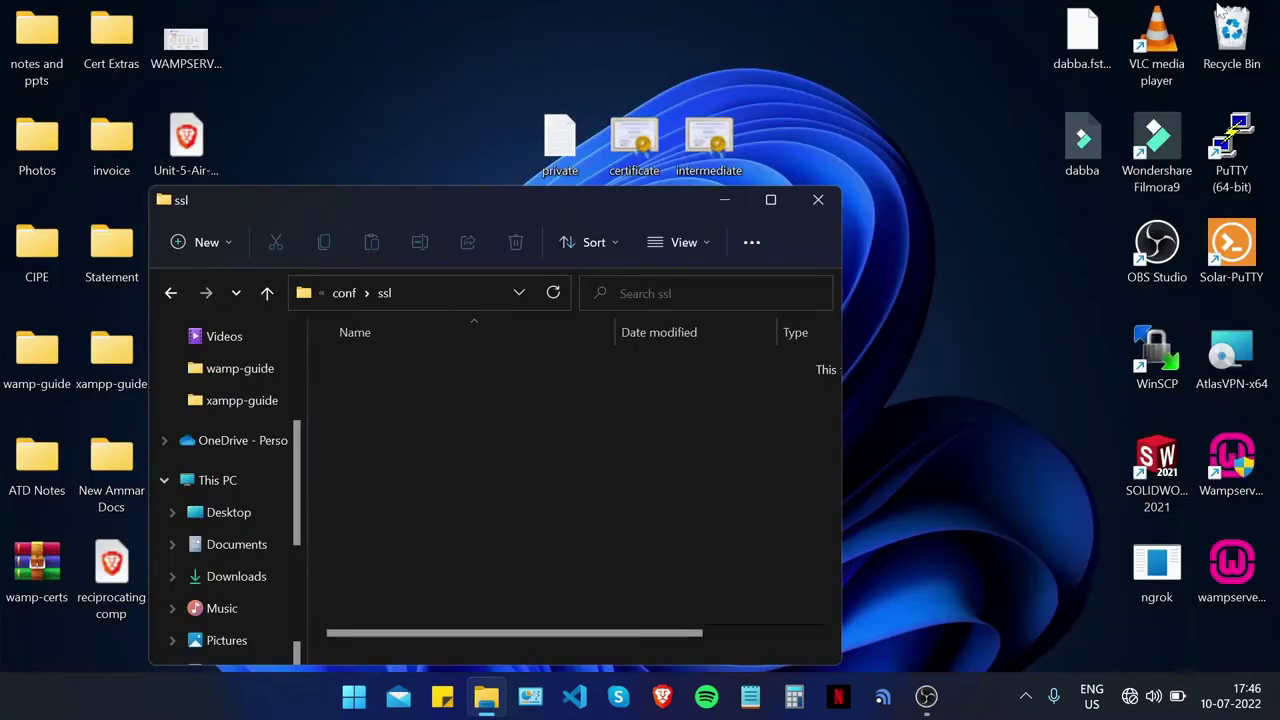
{"action": "left_click_drag", "start_coordinate": [416, 217], "coordinate": [488, 181]}
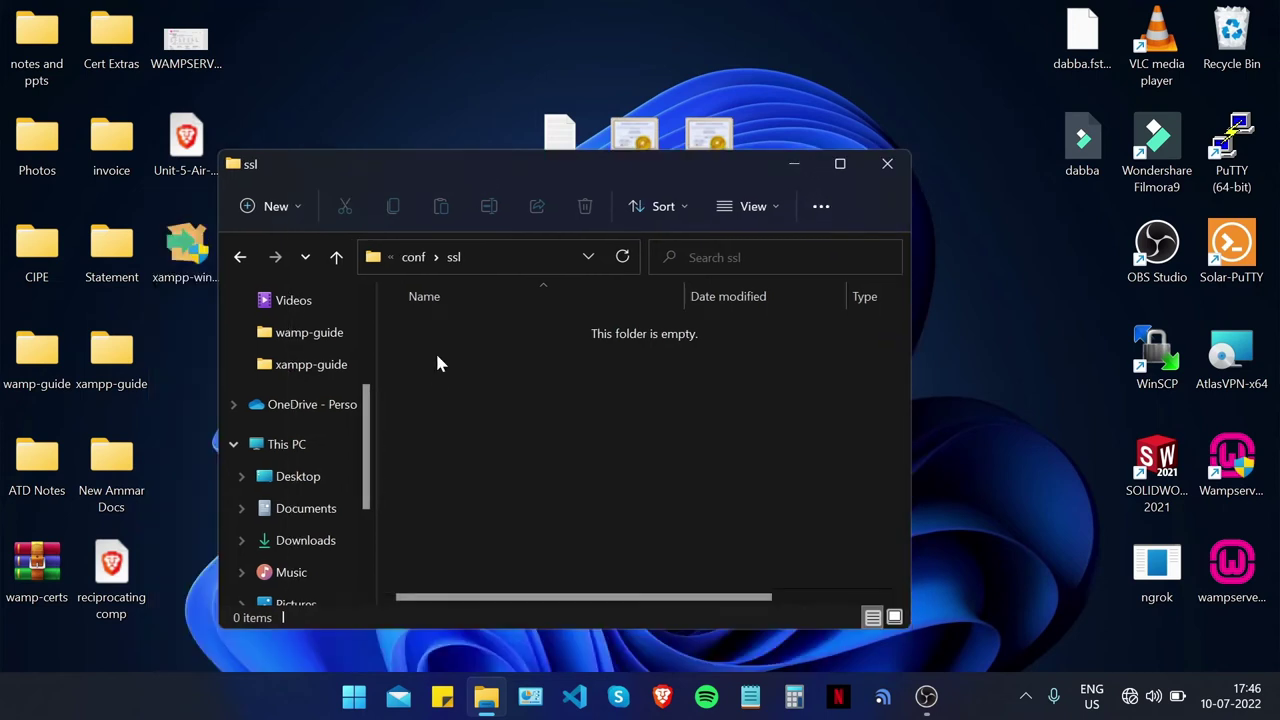
{"action": "key", "text": "BackSpace"}
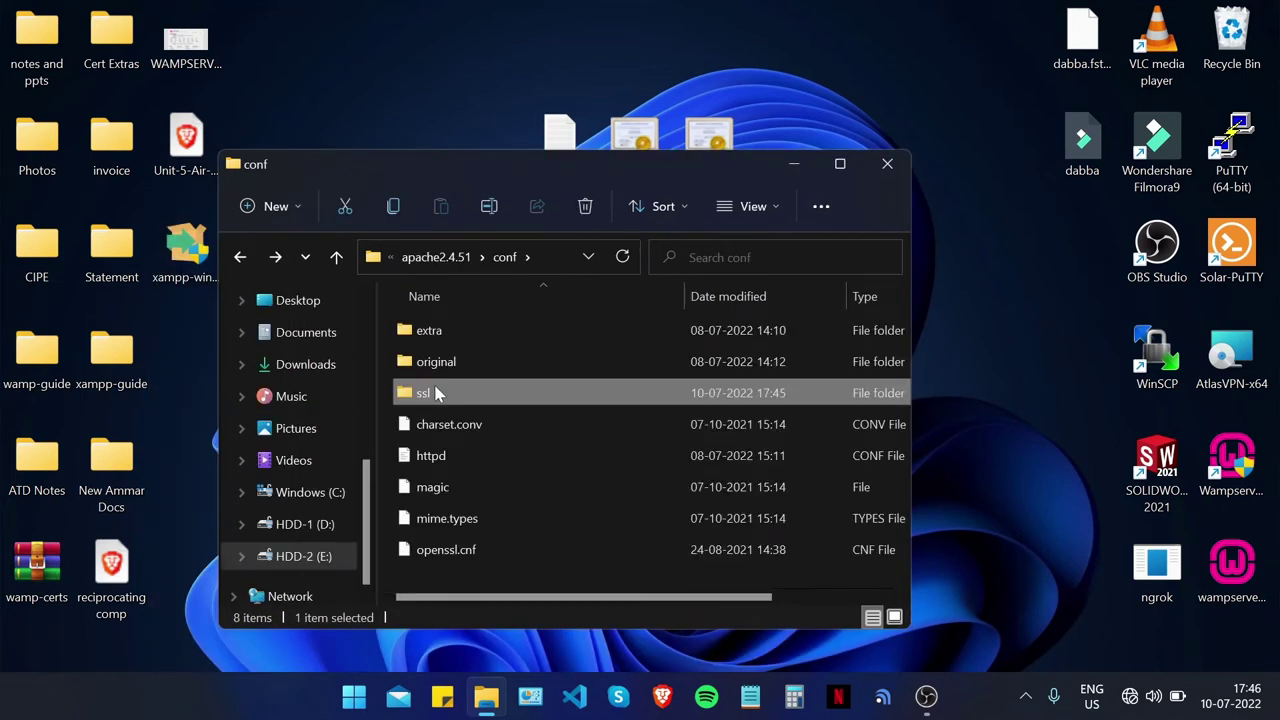
{"action": "double_click", "coordinate": [503, 404]}
{"action": "left_click_drag", "start_coordinate": [506, 172], "coordinate": [566, 296]}
{"action": "left_click_drag", "start_coordinate": [517, 217], "coordinate": [586, 551]}
{"action": "left_click_drag", "start_coordinate": [580, 289], "coordinate": [589, 188]}
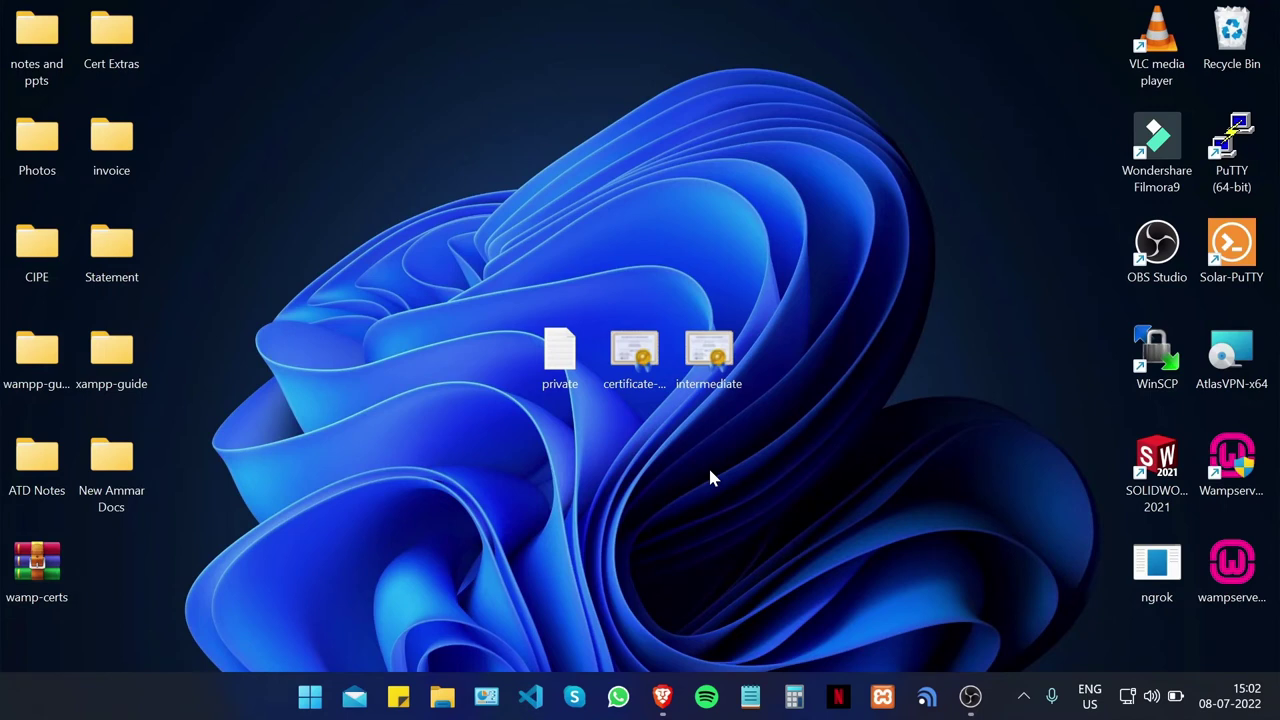
Step: Browse File Explorer to C:\Windows\System32\drivers\etc
{"action": "left_click", "coordinate": [443, 692]}
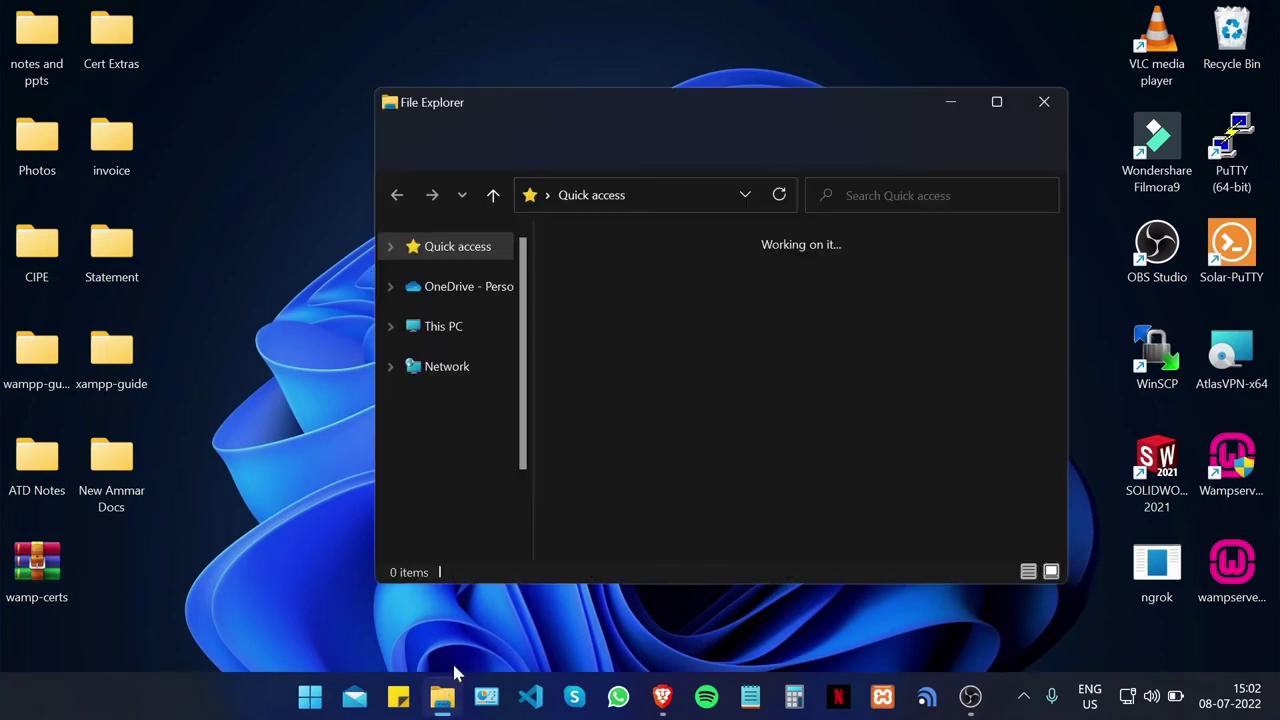
{"action": "left_click", "coordinate": [997, 101]}
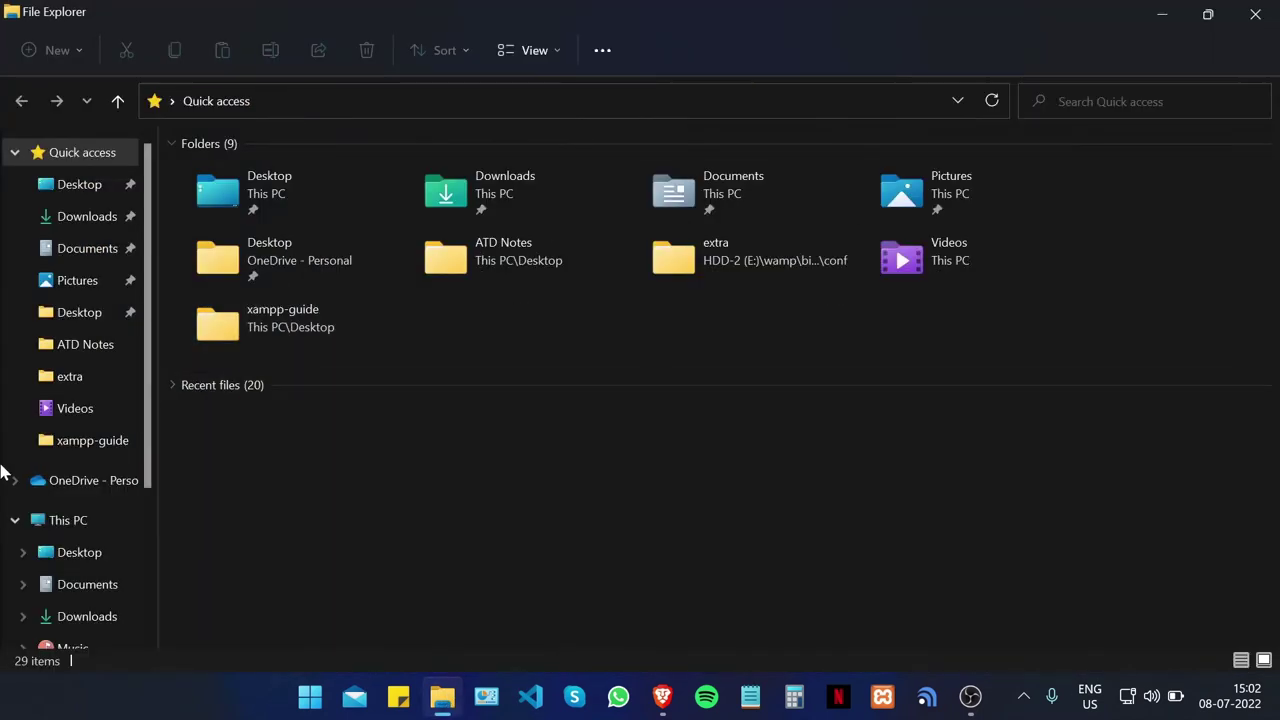
{"action": "scroll", "coordinate": [75, 510], "scroll_direction": "down", "scroll_amount": 3}
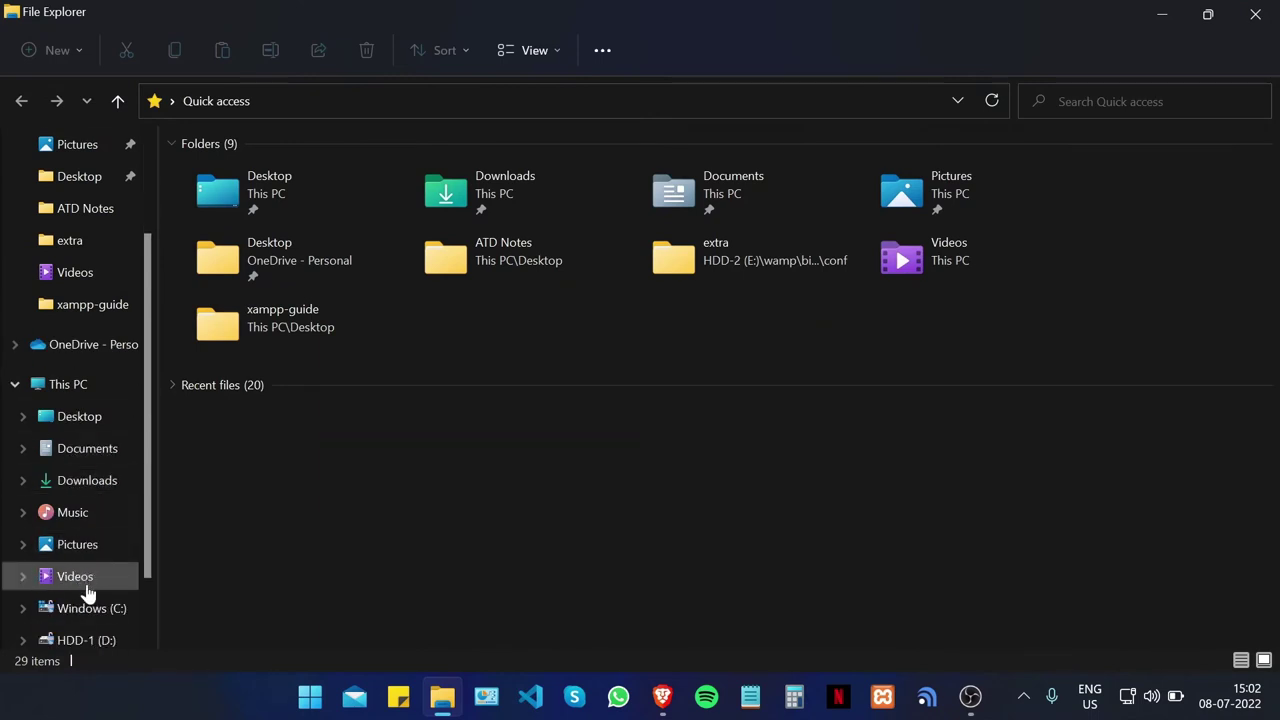
{"action": "left_click", "coordinate": [90, 608]}
{"action": "double_click", "coordinate": [346, 393]}
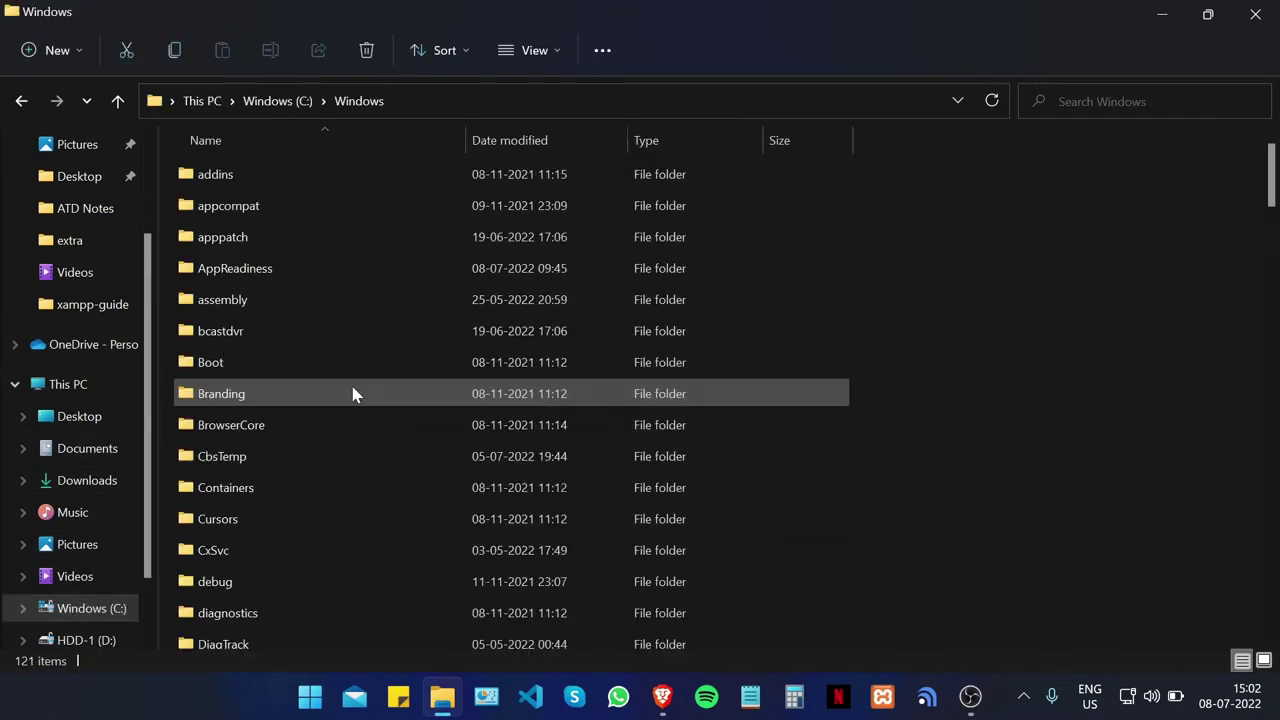
{"action": "scroll", "coordinate": [340, 400], "scroll_direction": "down", "scroll_amount": 17}
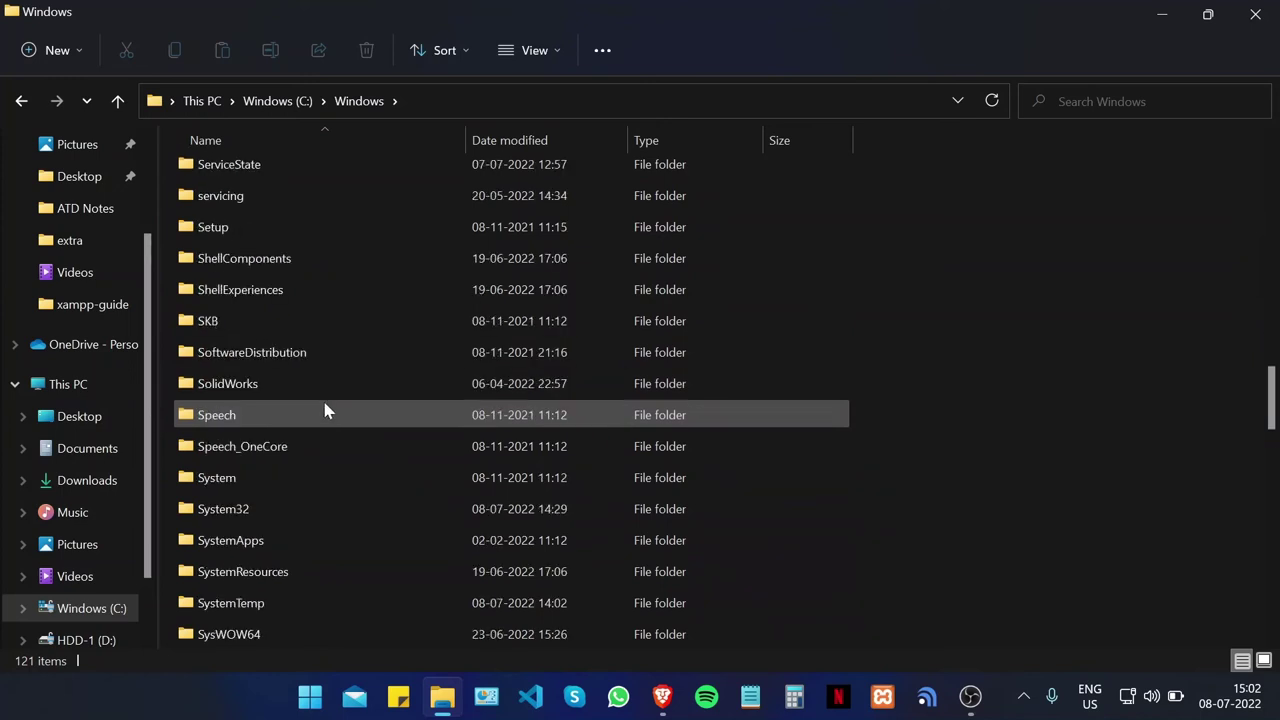
{"action": "scroll", "coordinate": [313, 515], "scroll_direction": "up", "scroll_amount": 1}
{"action": "left_click", "coordinate": [312, 520]}
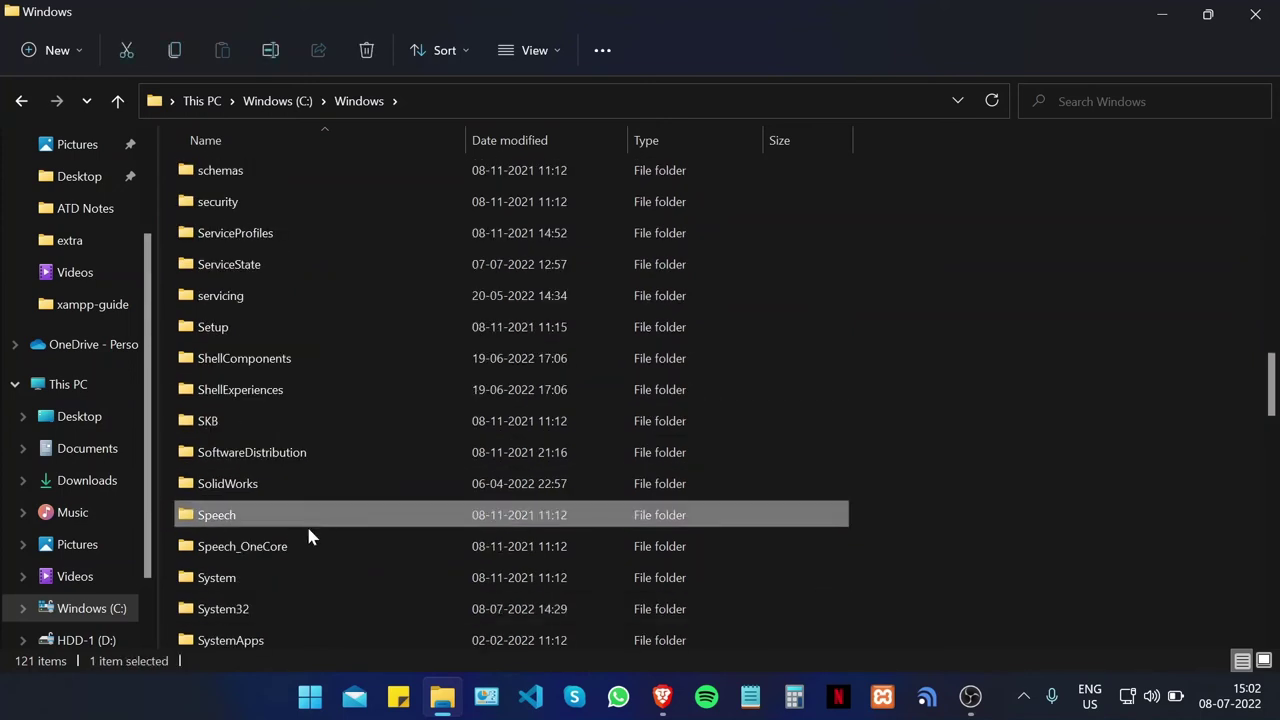
{"action": "double_click", "coordinate": [297, 609]}
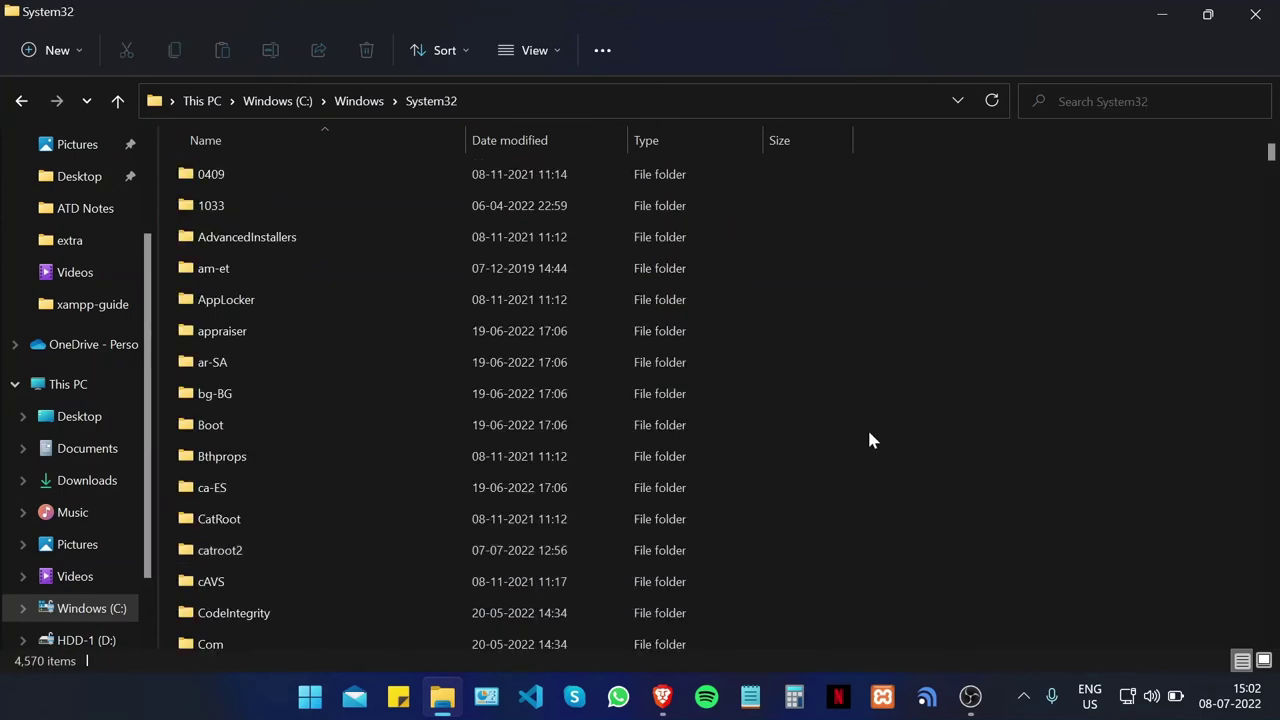
{"action": "scroll", "coordinate": [320, 360], "scroll_direction": "down", "scroll_amount": 5}
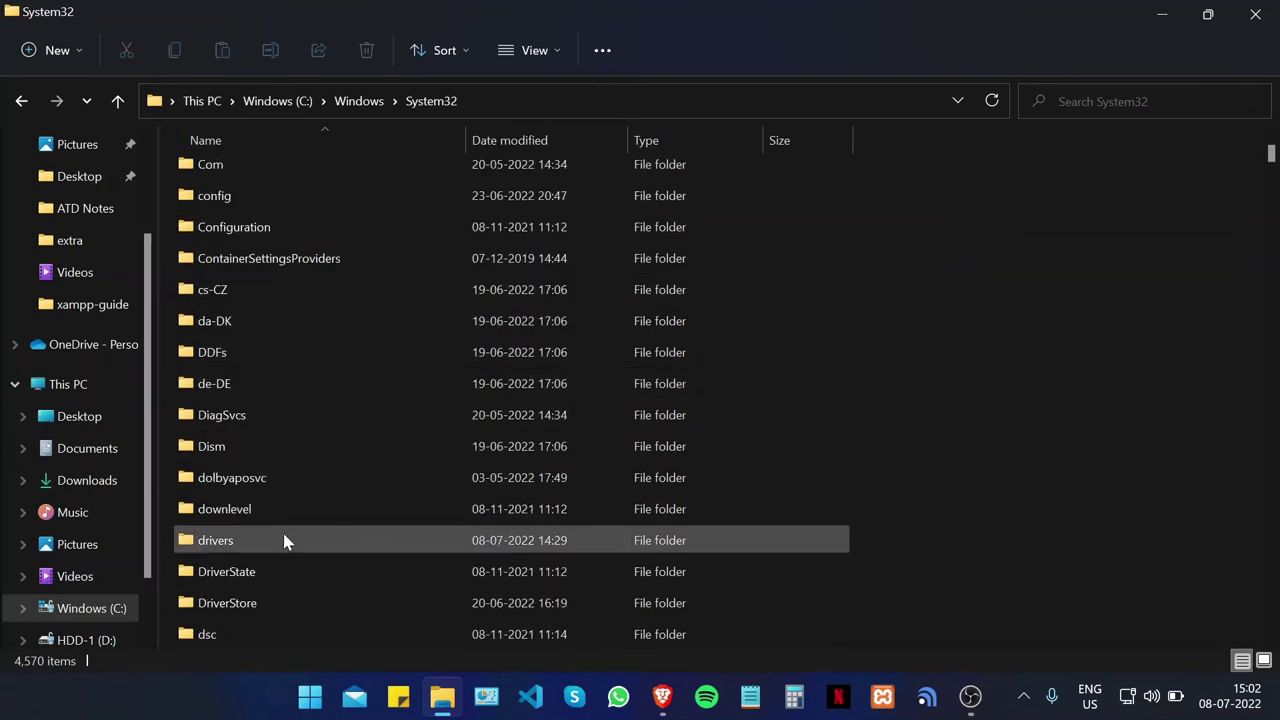
{"action": "double_click", "coordinate": [278, 546]}
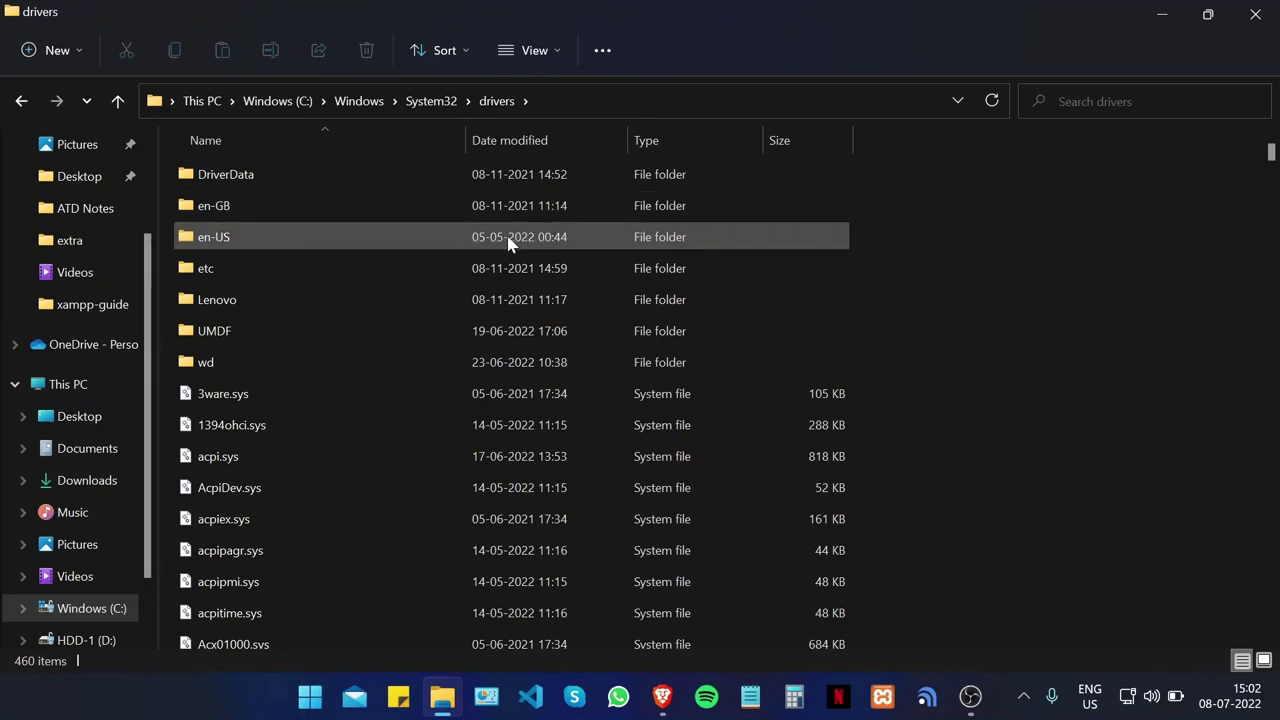
{"action": "double_click", "coordinate": [317, 263]}
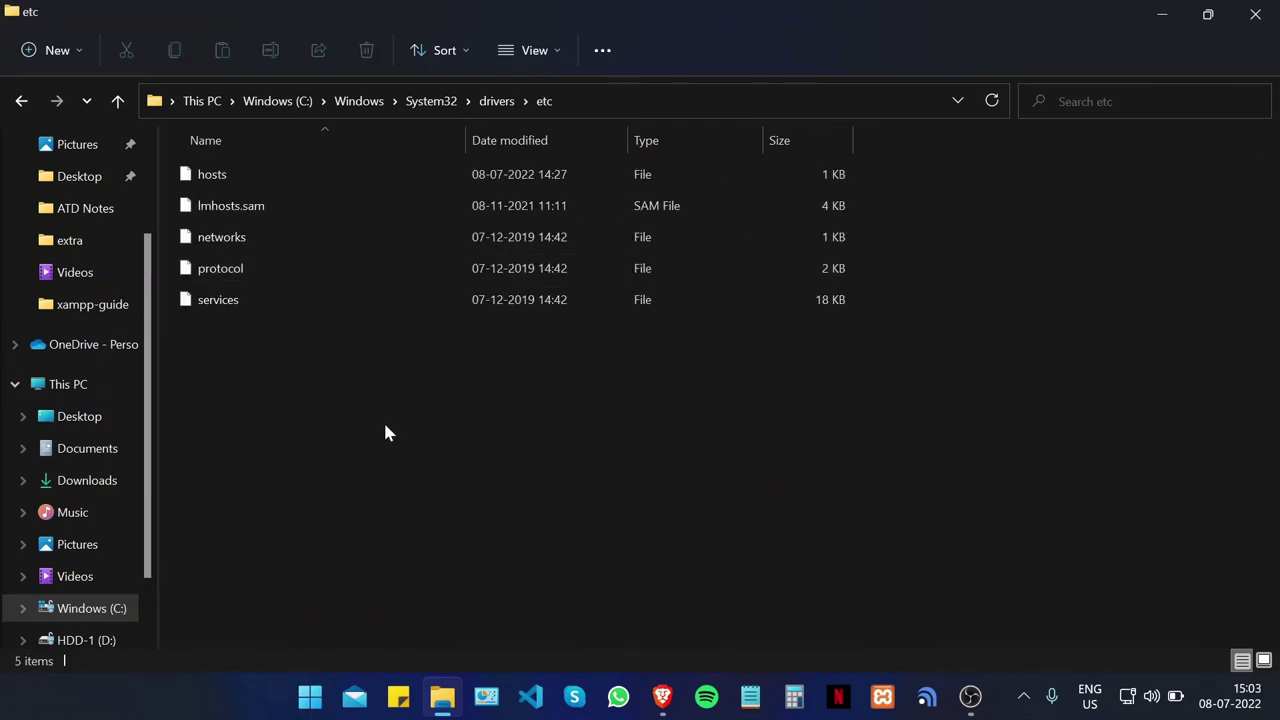
Step: Open the hosts file with Visual Studio Code via Open with
{"action": "left_click", "coordinate": [251, 180]}
{"action": "right_click", "coordinate": [251, 180]}
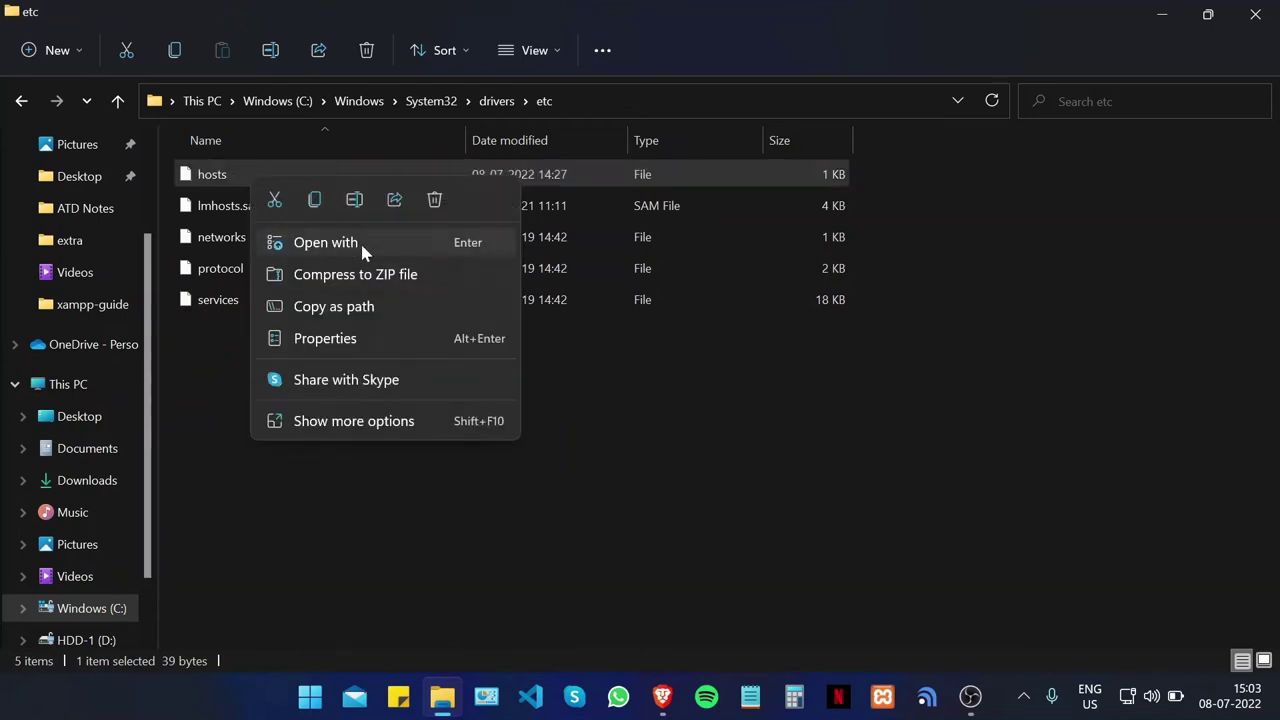
{"action": "left_click", "coordinate": [362, 250]}
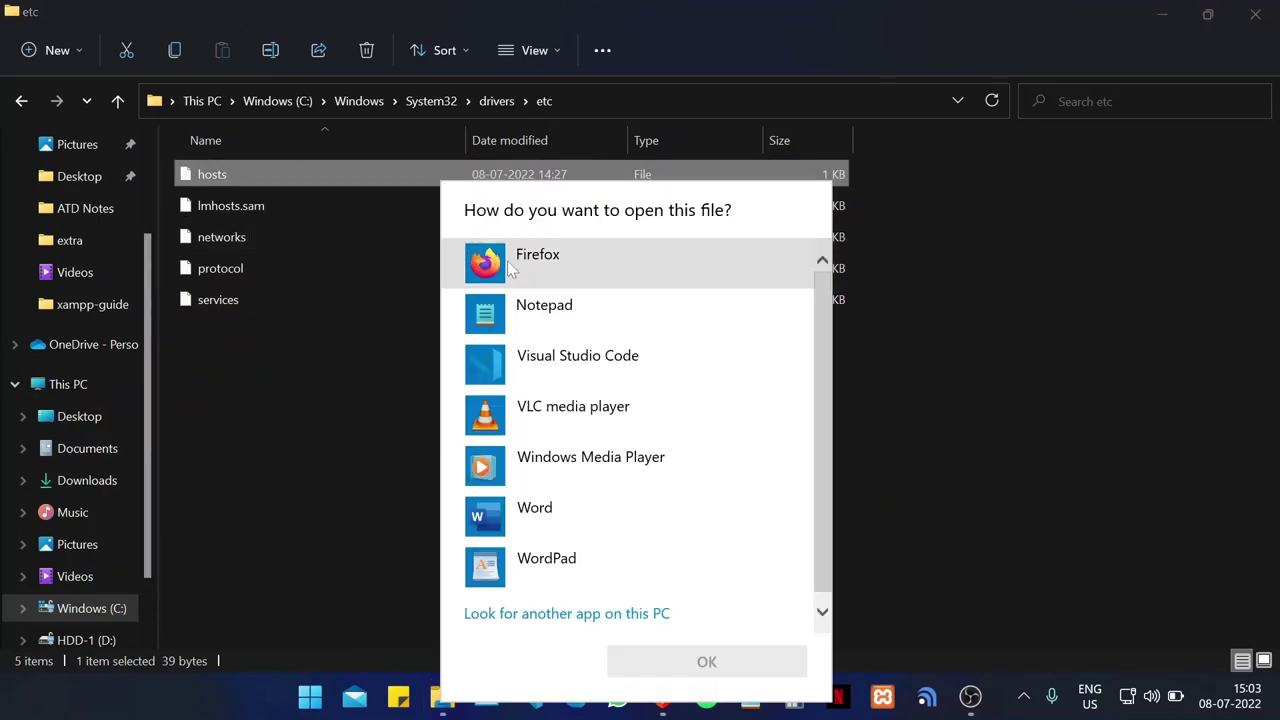
{"action": "left_click", "coordinate": [587, 380]}
{"action": "left_click", "coordinate": [648, 668]}
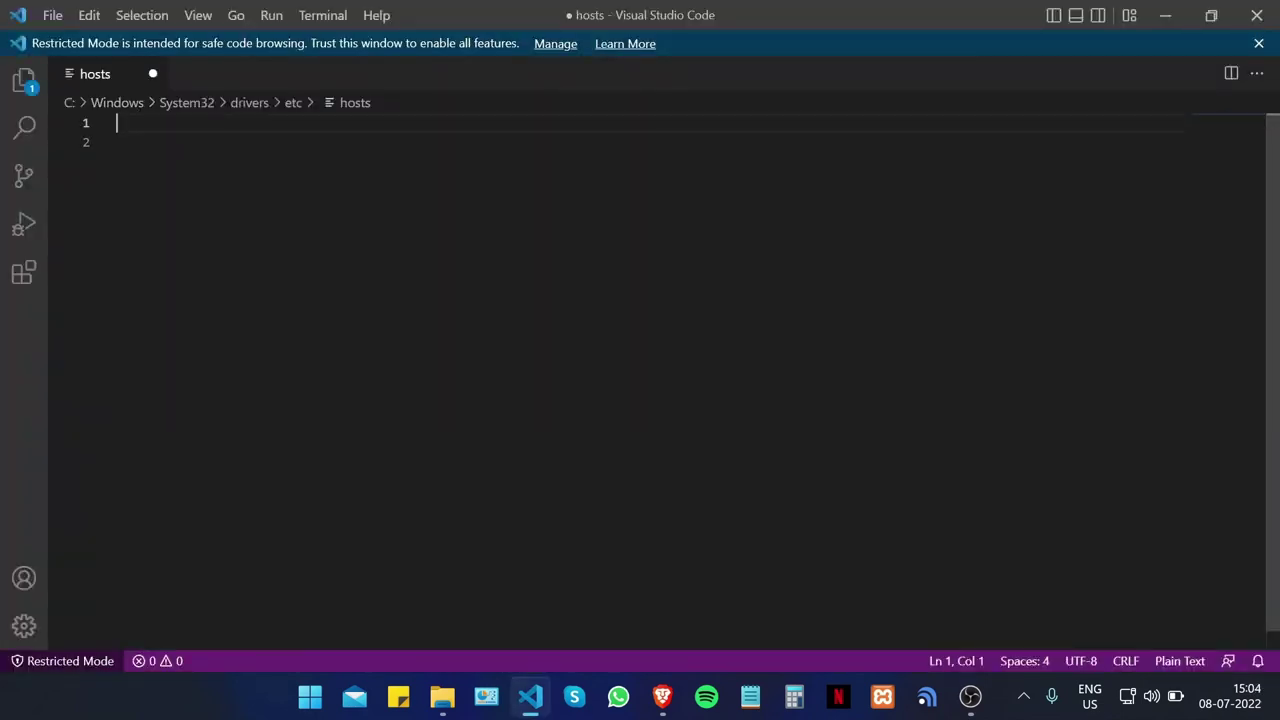
Step: Add the line '127.0.0.1 sslguides.com.au' to hosts and save it with administrator rights
{"action": "type", "text": "127.0.0.1 "}
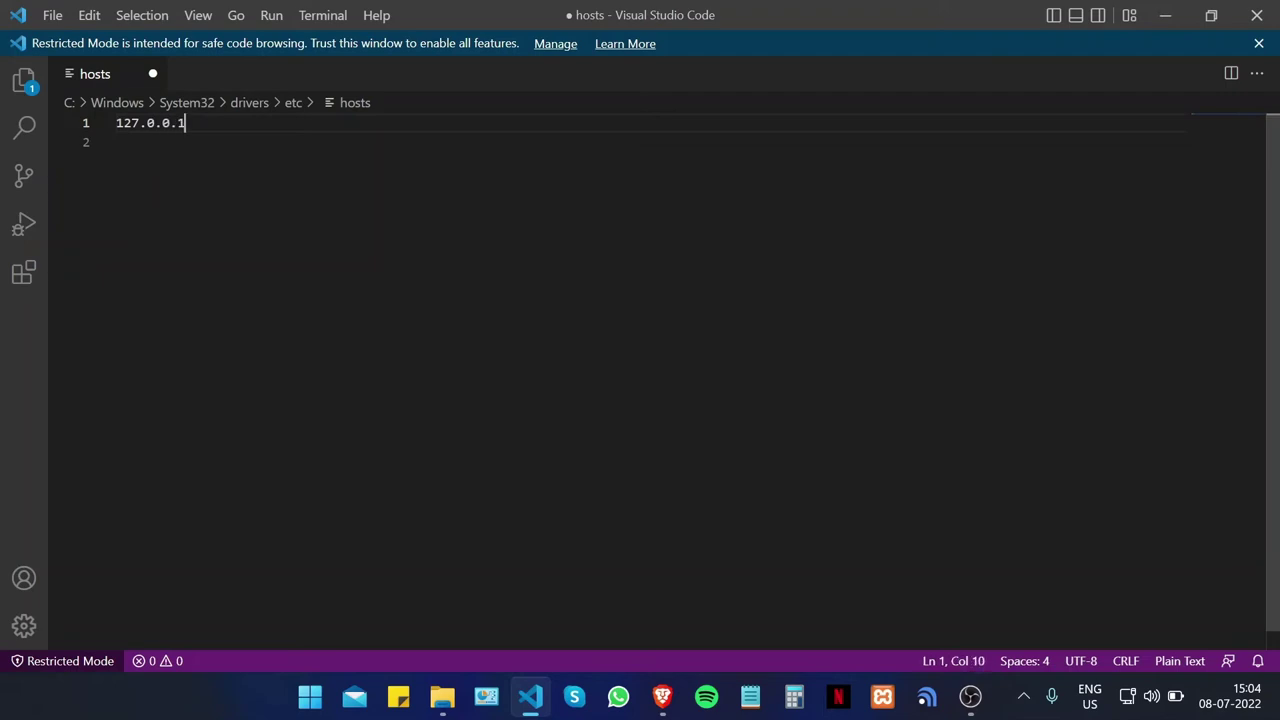
{"action": "type", "text": "sslguides.comau"}
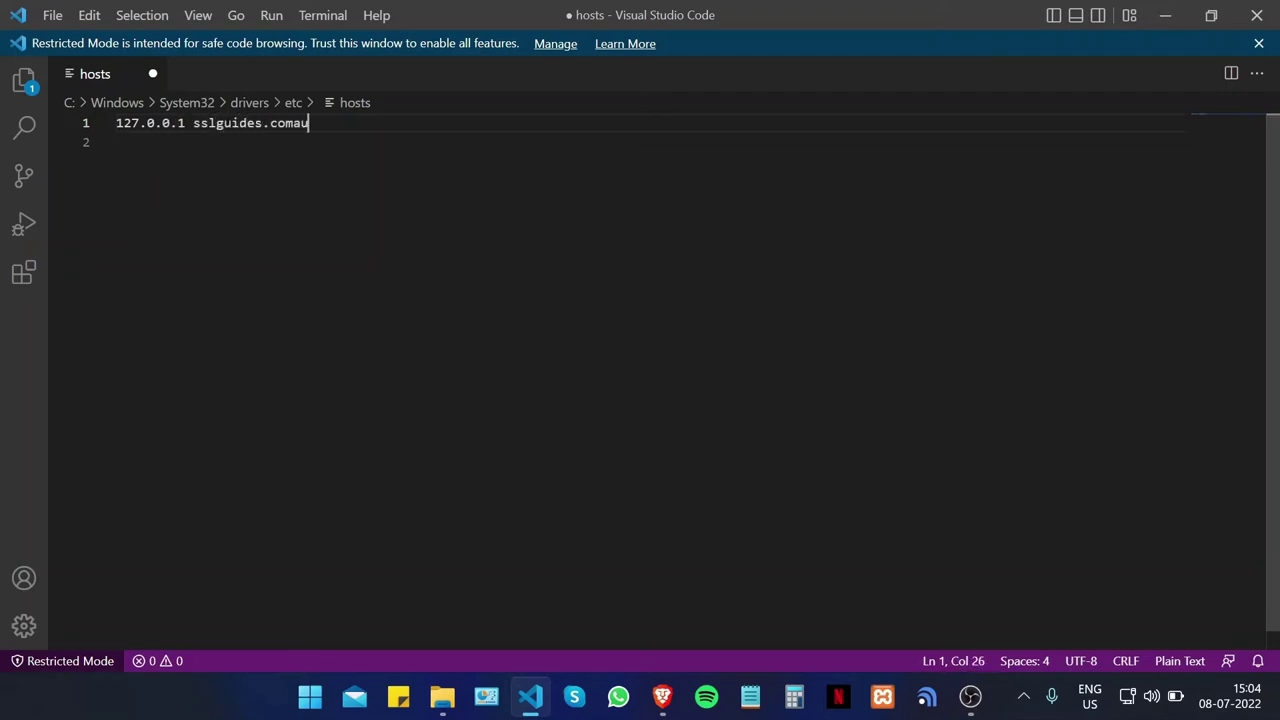
{"action": "key", "text": "BackSpace"}
{"action": "key", "text": "BackSpace"}
{"action": "type", "text": ".au"}
{"action": "key", "text": "ctrl+s"}
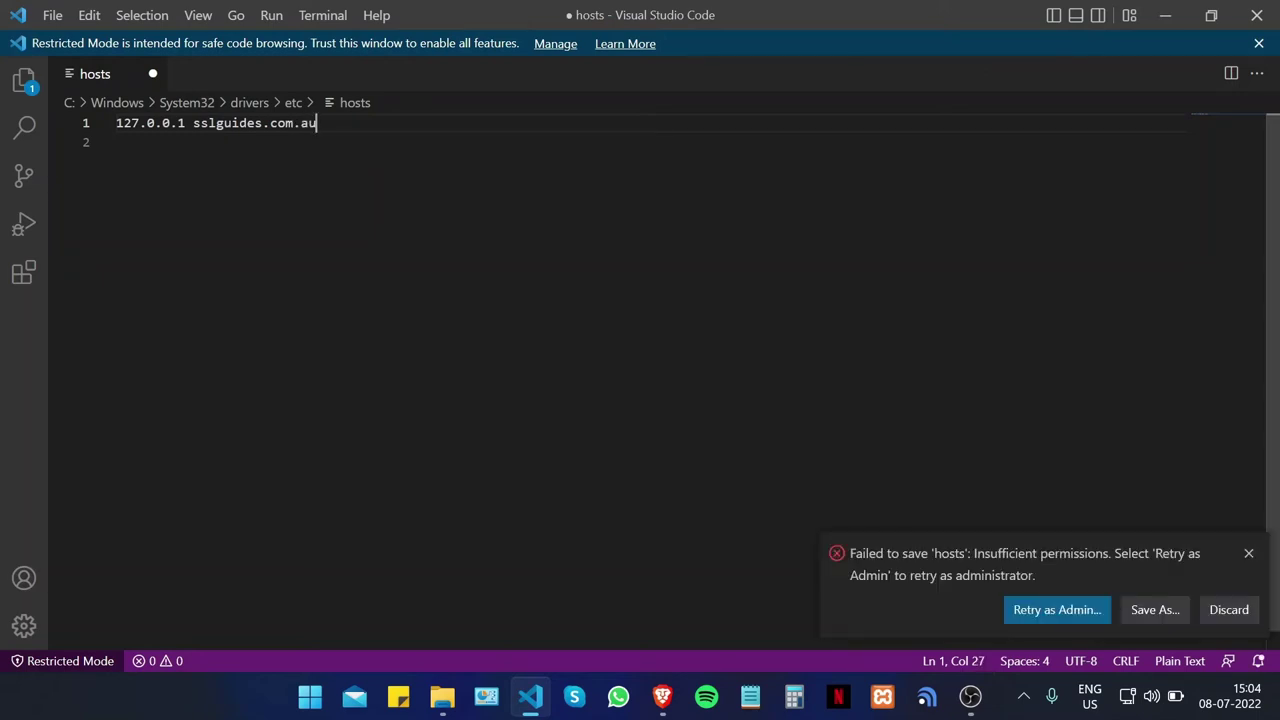
{"action": "left_click", "coordinate": [1080, 610]}
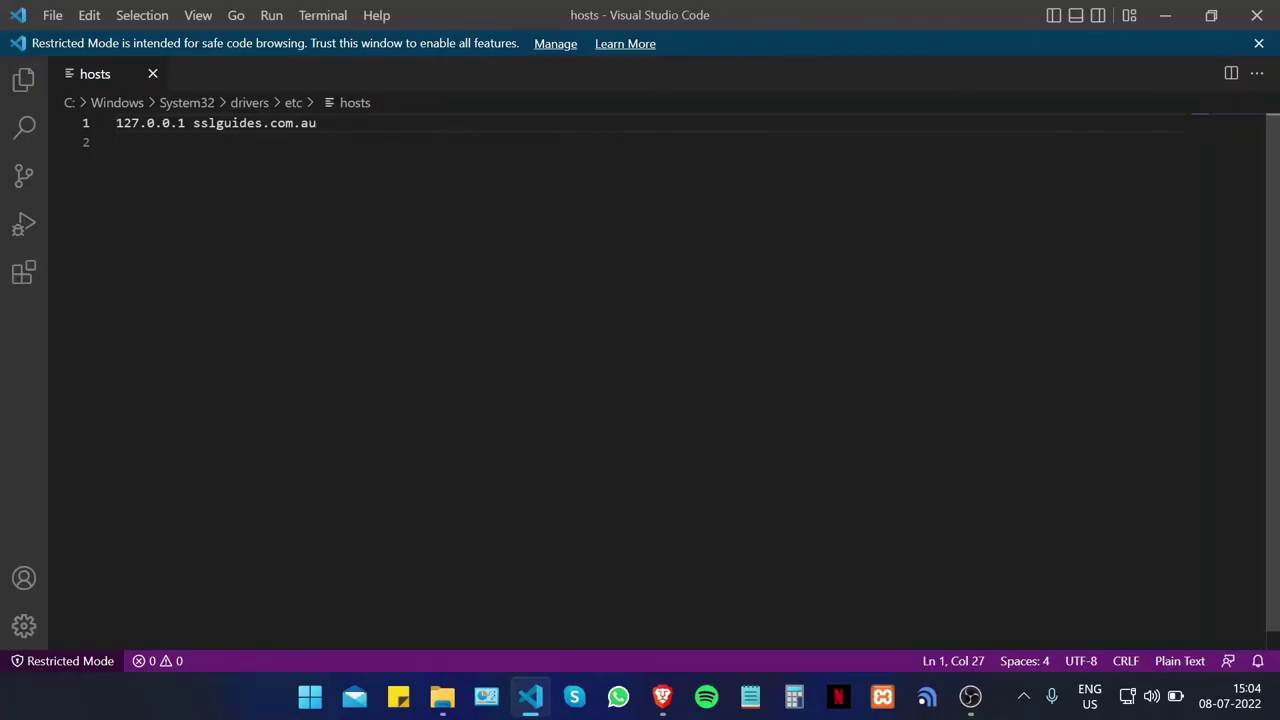
Step: Close the hosts editor and load sslguides.com.au in Brave's WAMPSERVER Homepage tab
{"action": "left_click", "coordinate": [1276, 16]}
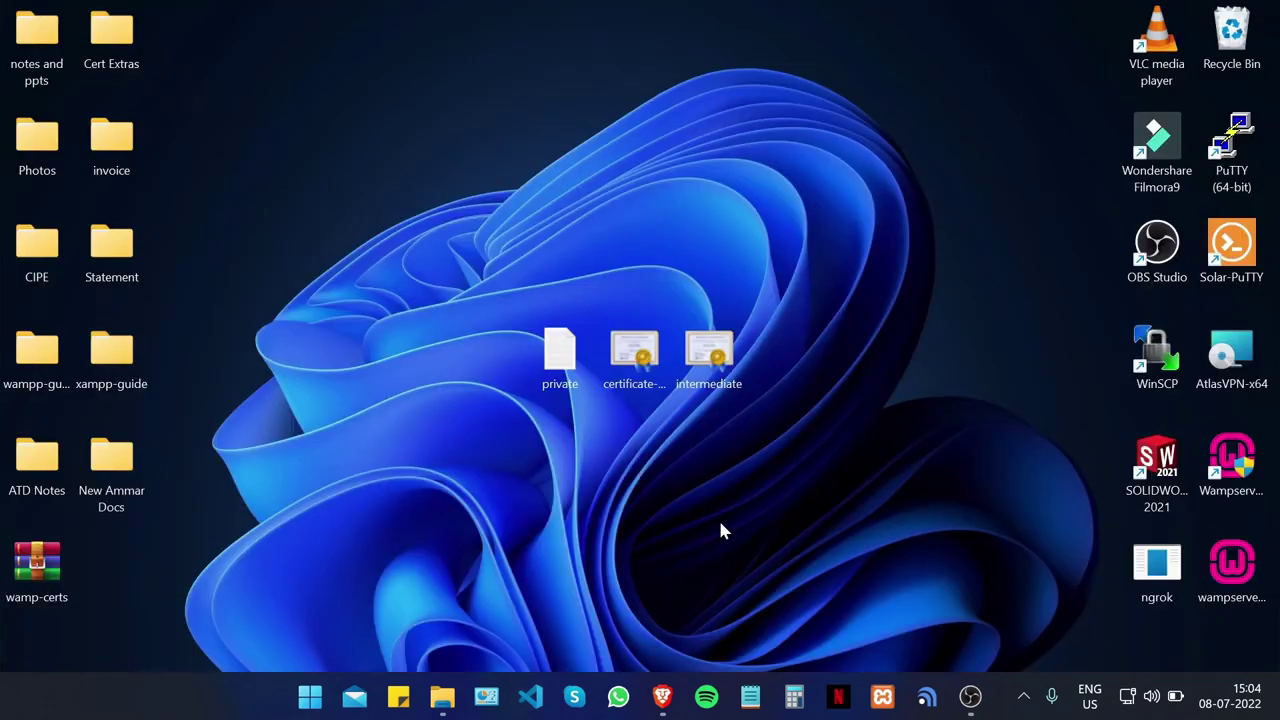
{"action": "left_click", "coordinate": [662, 697]}
{"action": "left_click", "coordinate": [773, 8]}
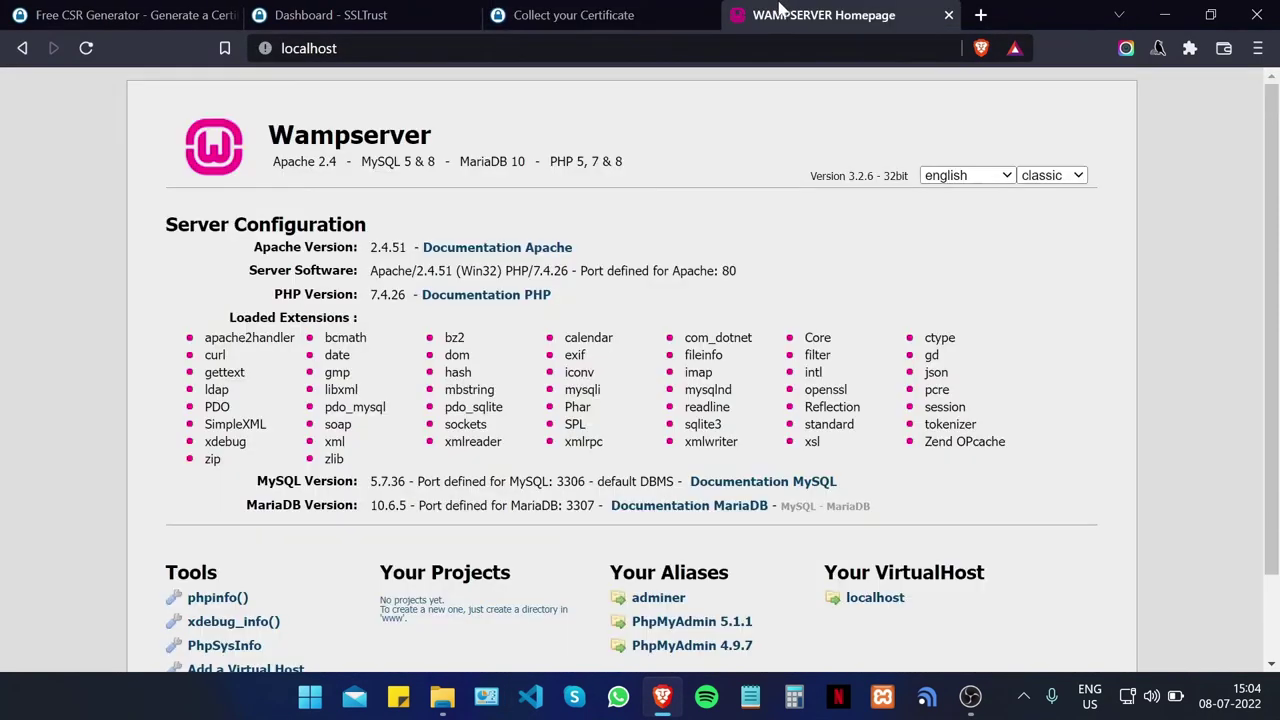
{"action": "key", "text": "ctrl+l"}
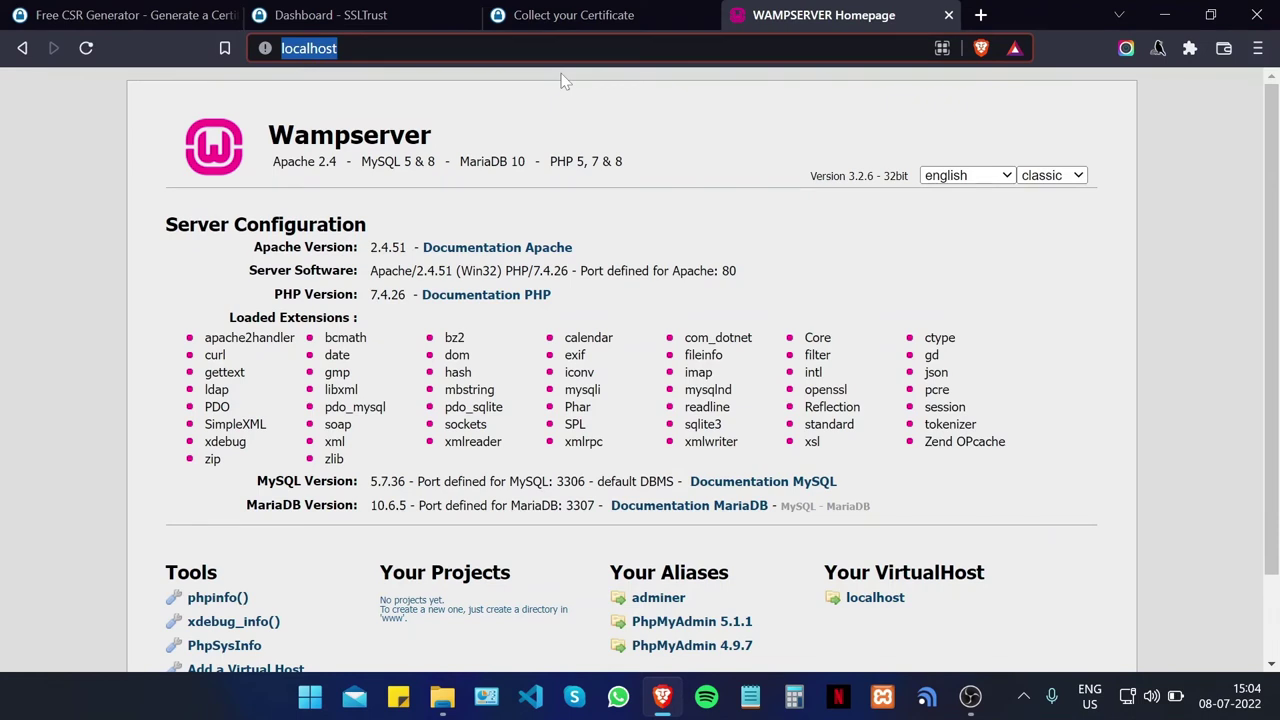
{"action": "type", "text": "sslgui"}
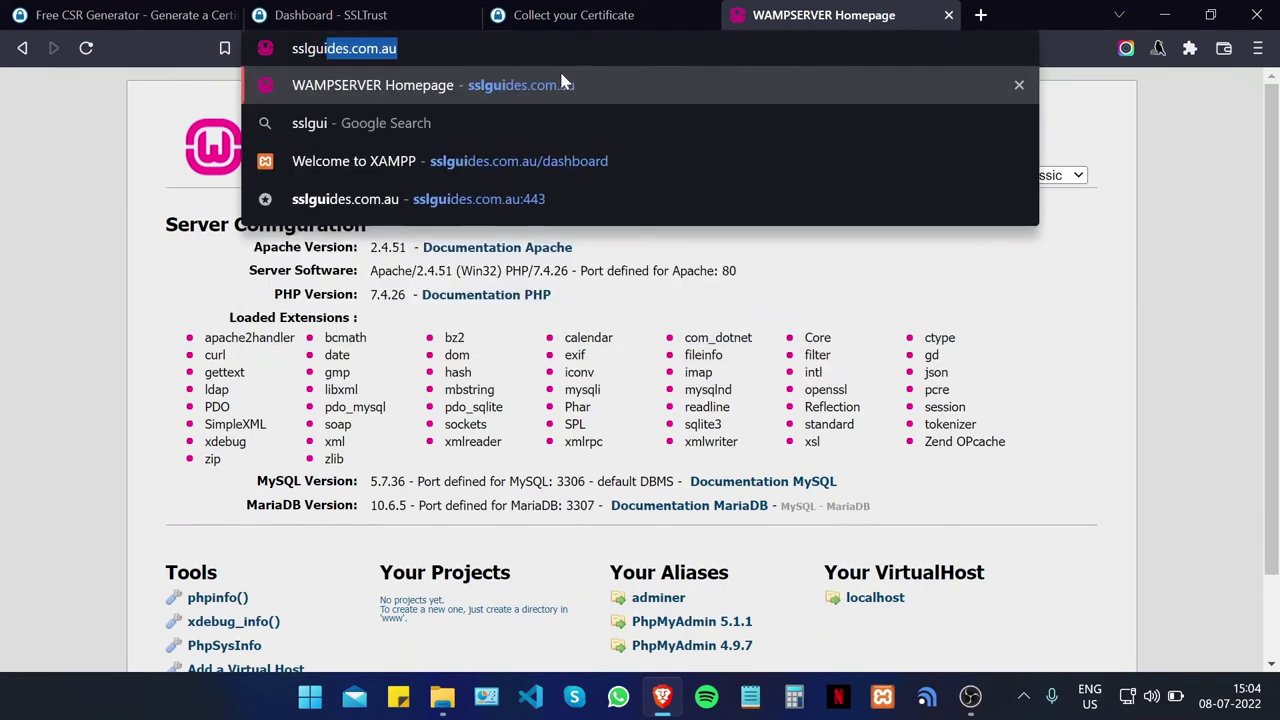
{"action": "key", "text": "Return"}
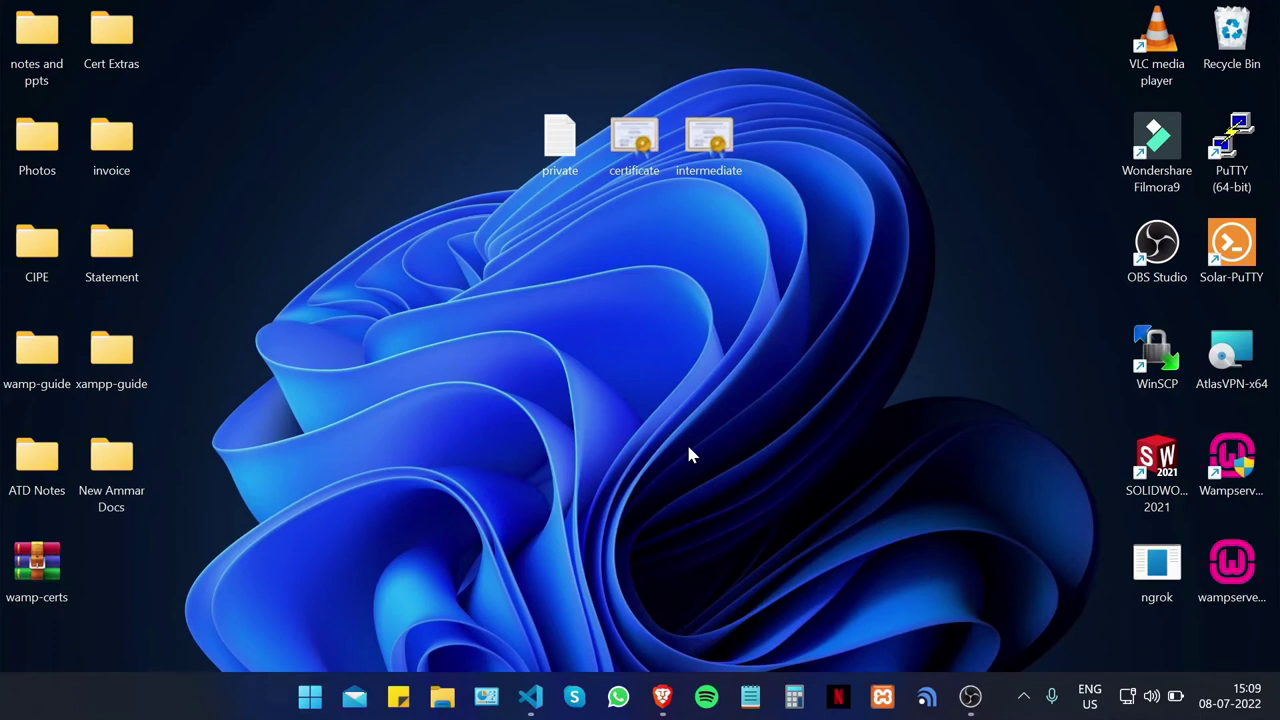
Step: Browse File Explorer to E:\wamp\bin\apache\apache2.4.51\conf
{"action": "left_click", "coordinate": [442, 697]}
{"action": "scroll", "coordinate": [80, 543], "scroll_direction": "down", "scroll_amount": 1}
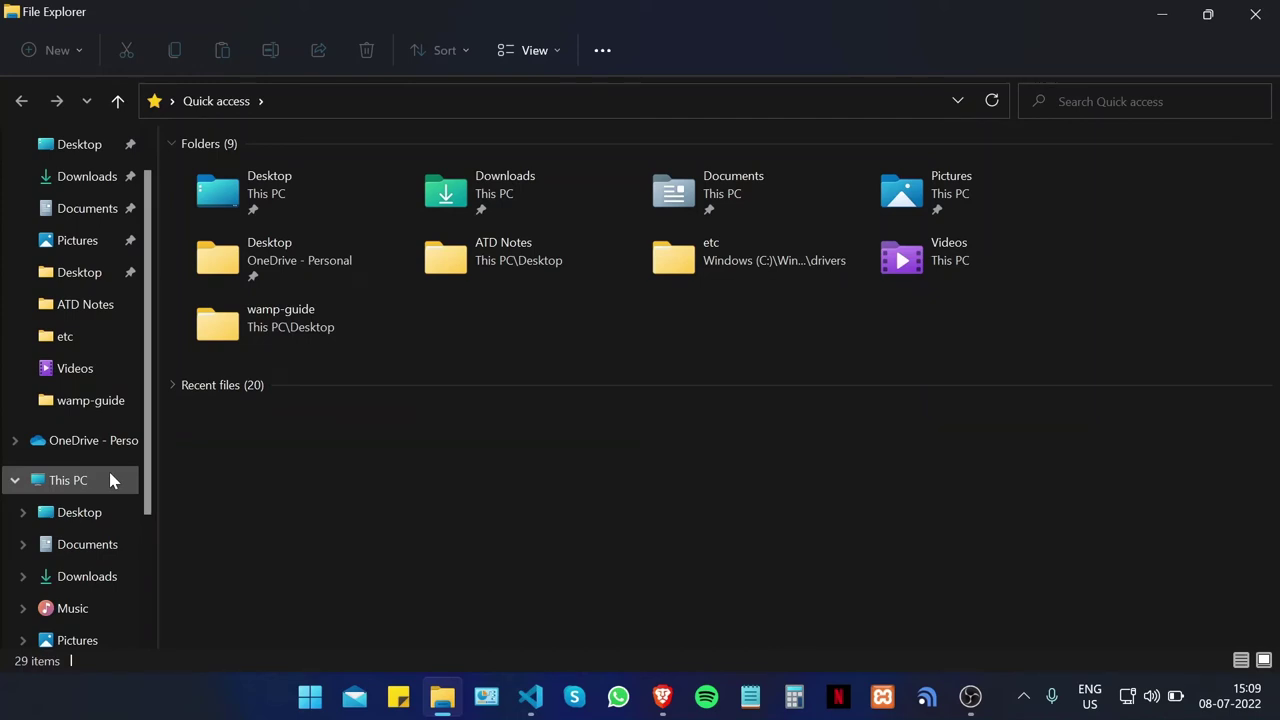
{"action": "scroll", "coordinate": [126, 494], "scroll_direction": "down", "scroll_amount": 3}
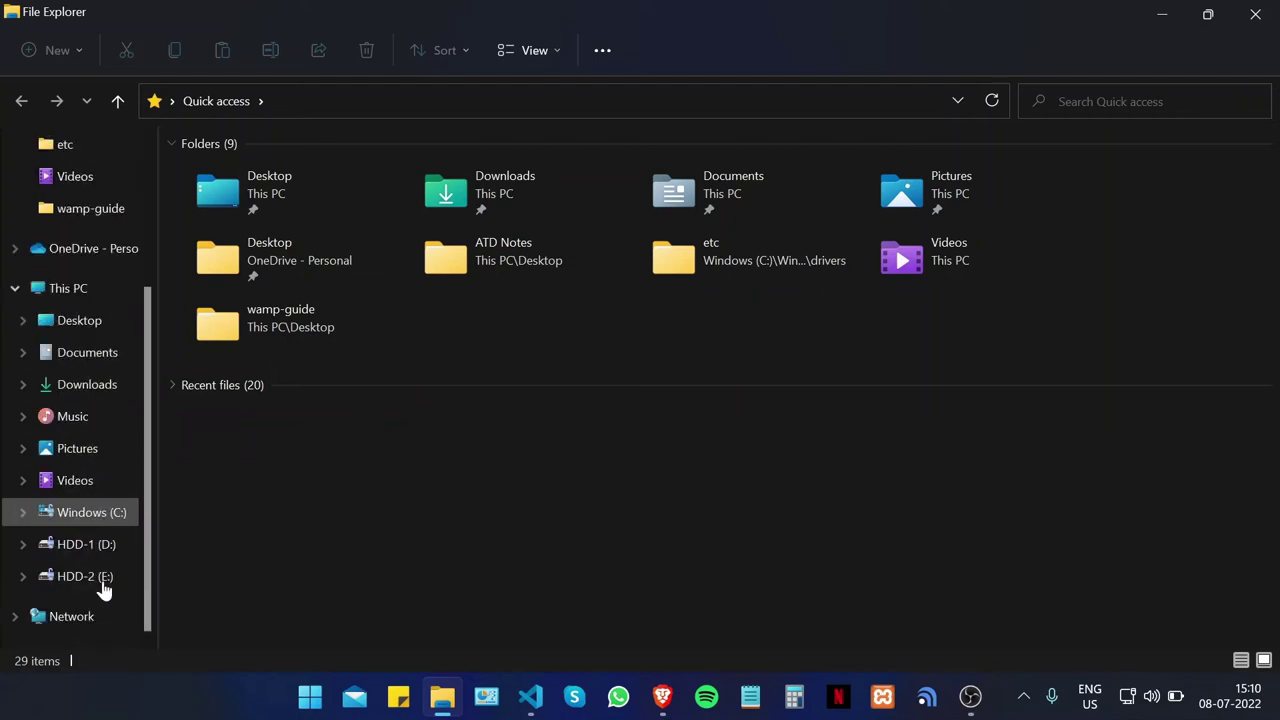
{"action": "left_click", "coordinate": [98, 577]}
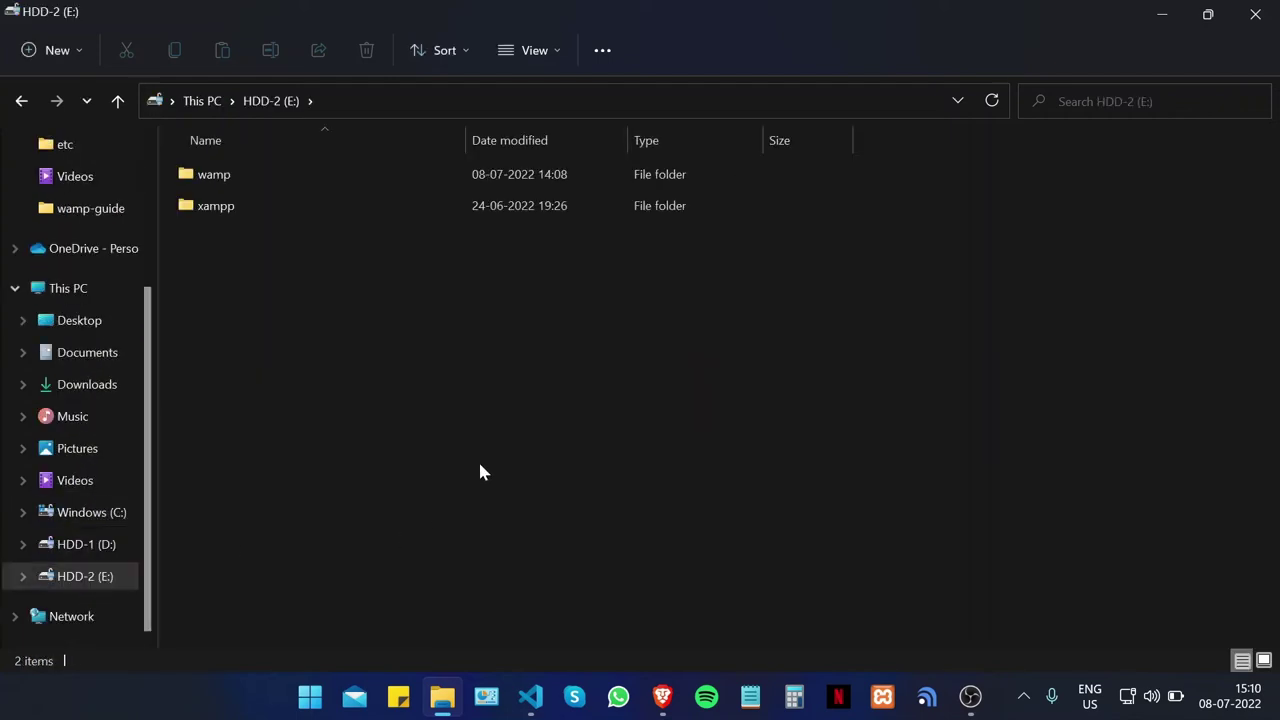
{"action": "double_click", "coordinate": [340, 176]}
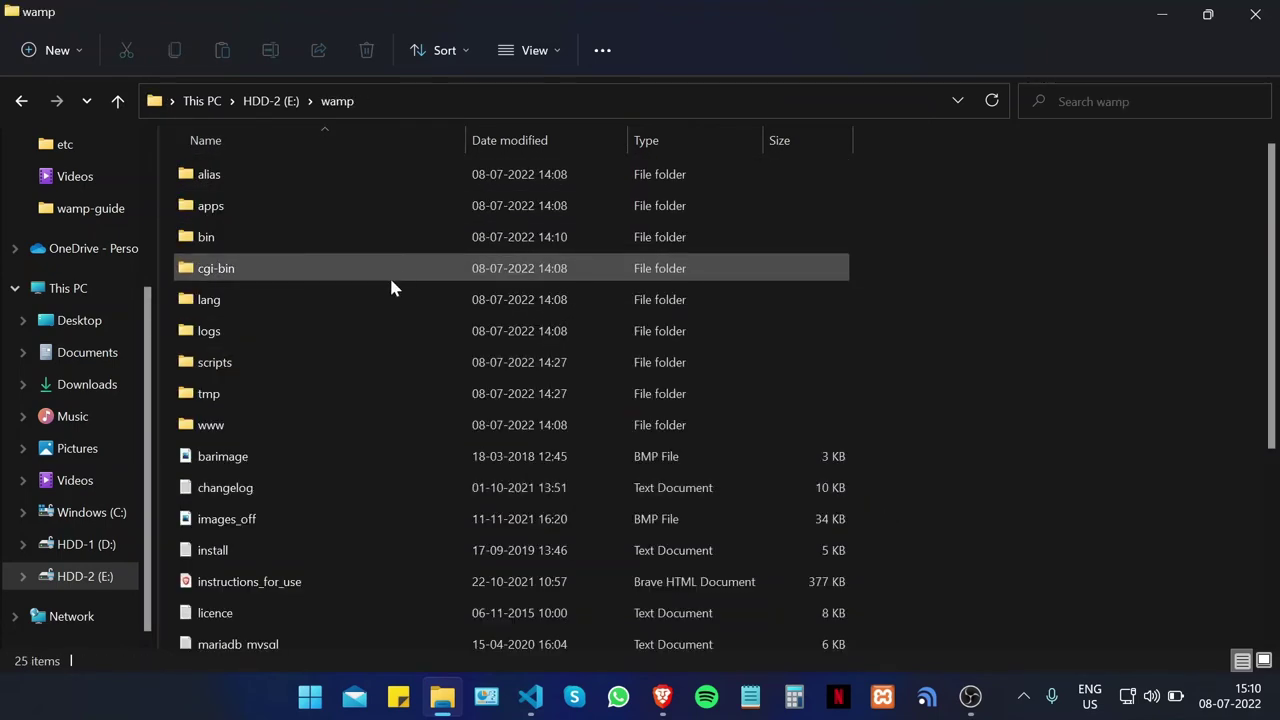
{"action": "left_click", "coordinate": [386, 248]}
{"action": "double_click", "coordinate": [386, 248]}
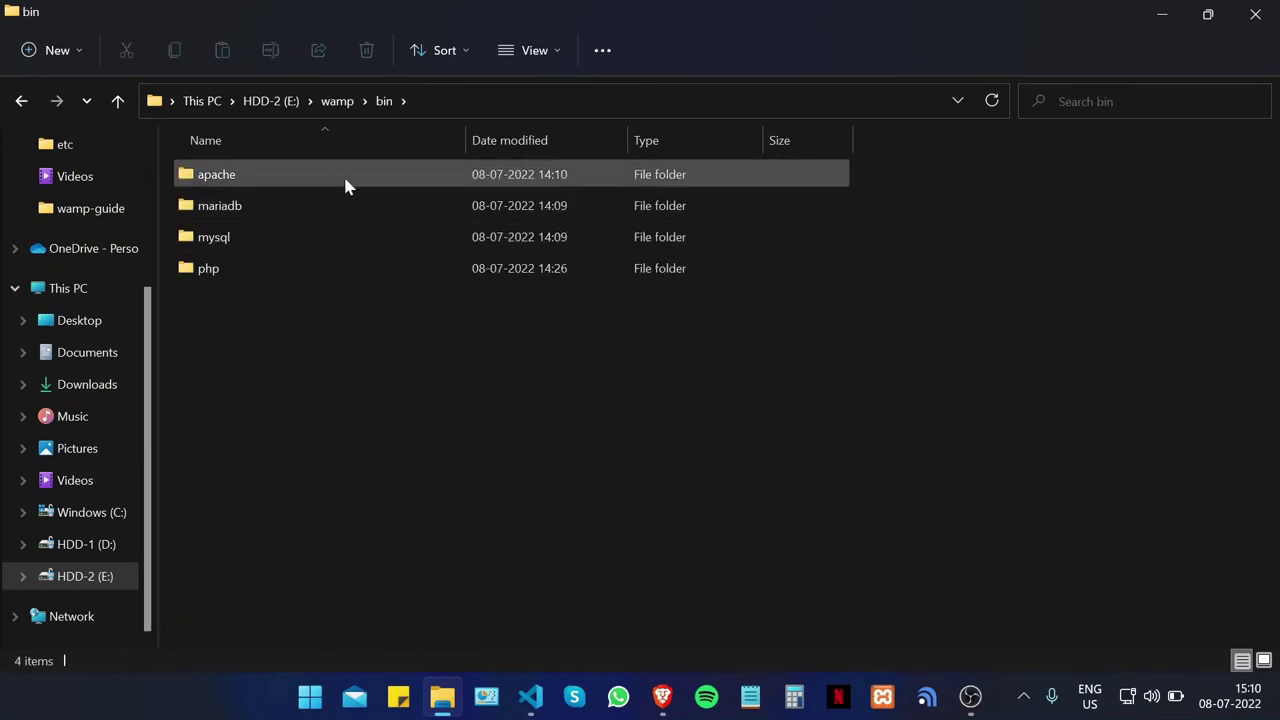
{"action": "double_click", "coordinate": [345, 178]}
{"action": "double_click", "coordinate": [343, 175]}
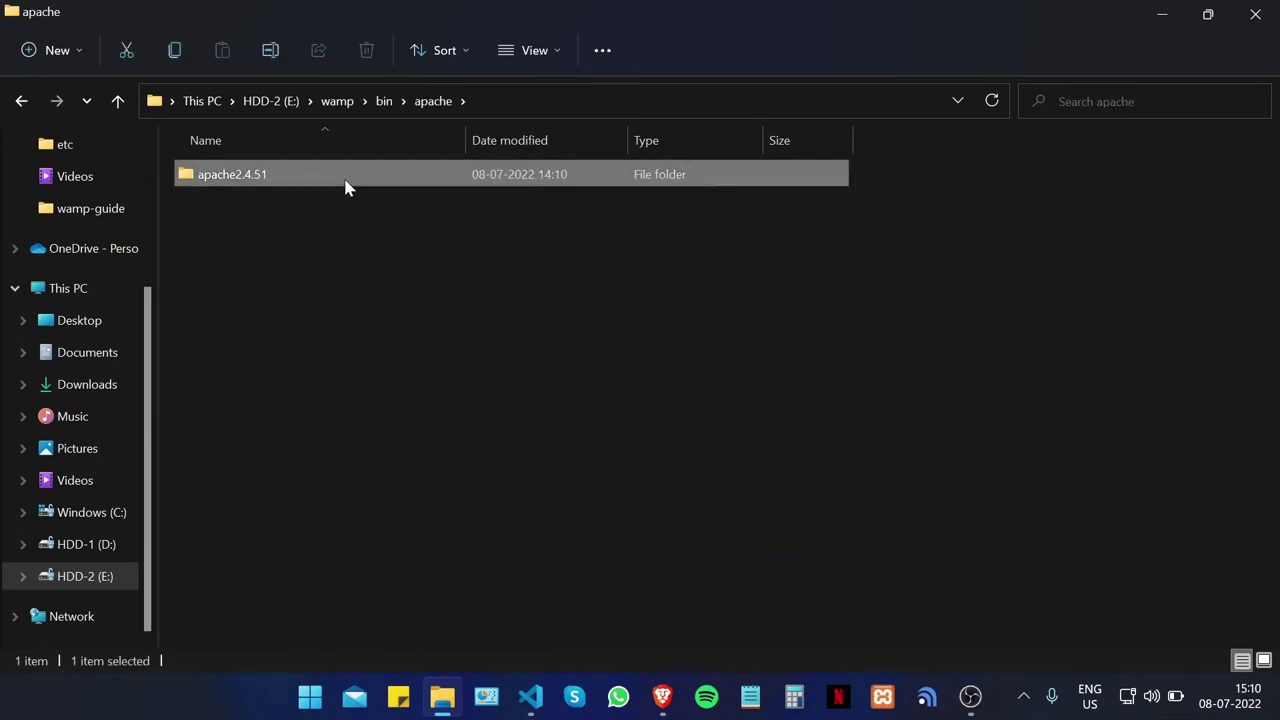
{"action": "double_click", "coordinate": [337, 243]}
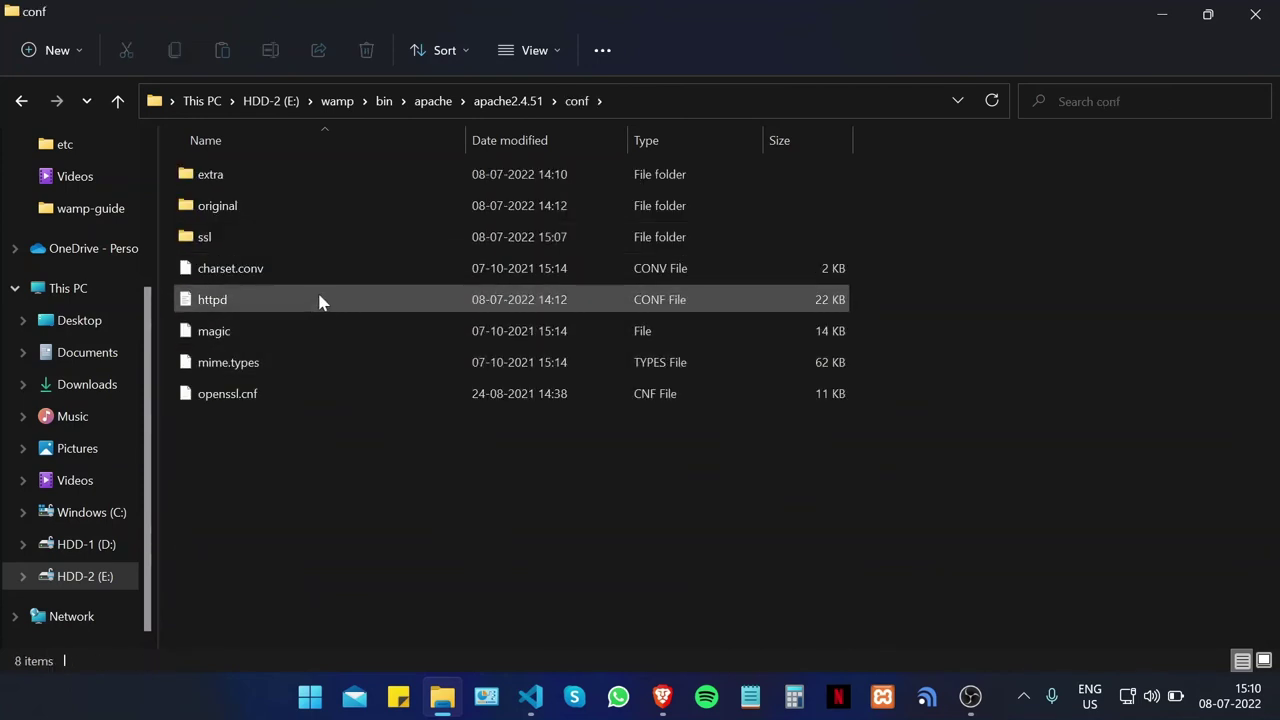
Step: Open the httpd configuration file with Visual Studio Code
{"action": "left_click", "coordinate": [314, 302]}
{"action": "right_click", "coordinate": [312, 303]}
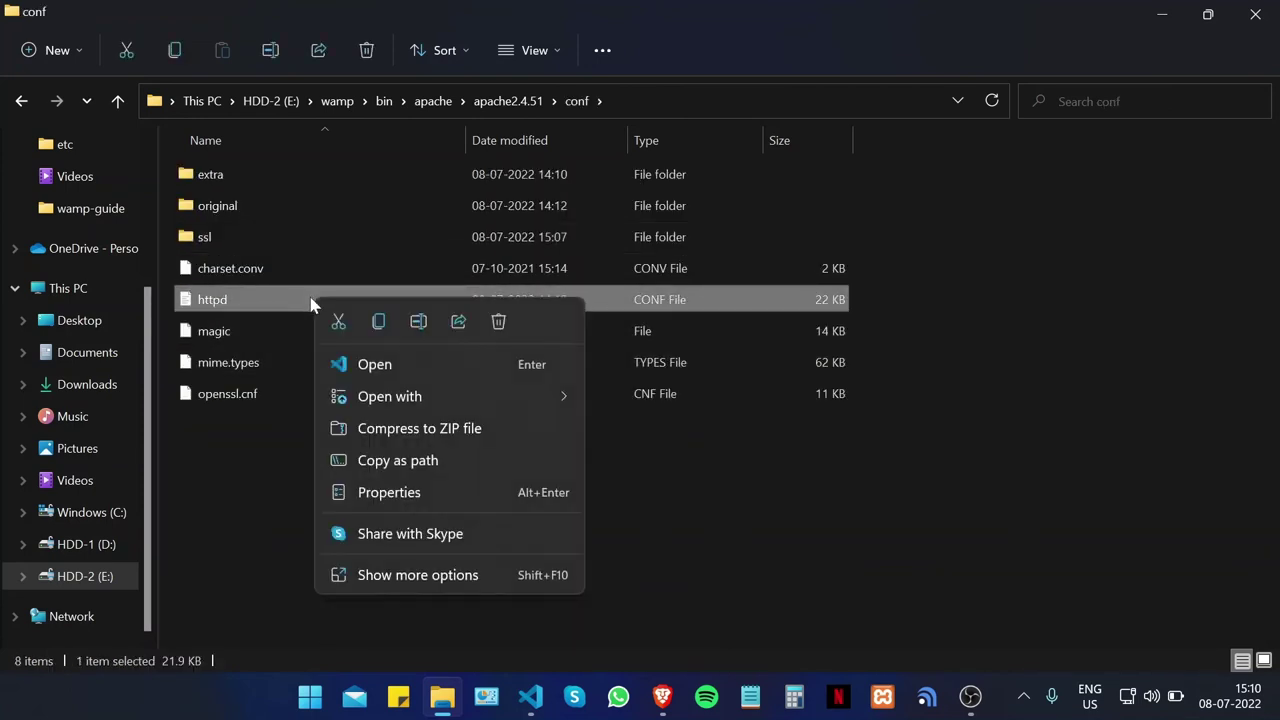
{"action": "mouse_move", "coordinate": [390, 405]}
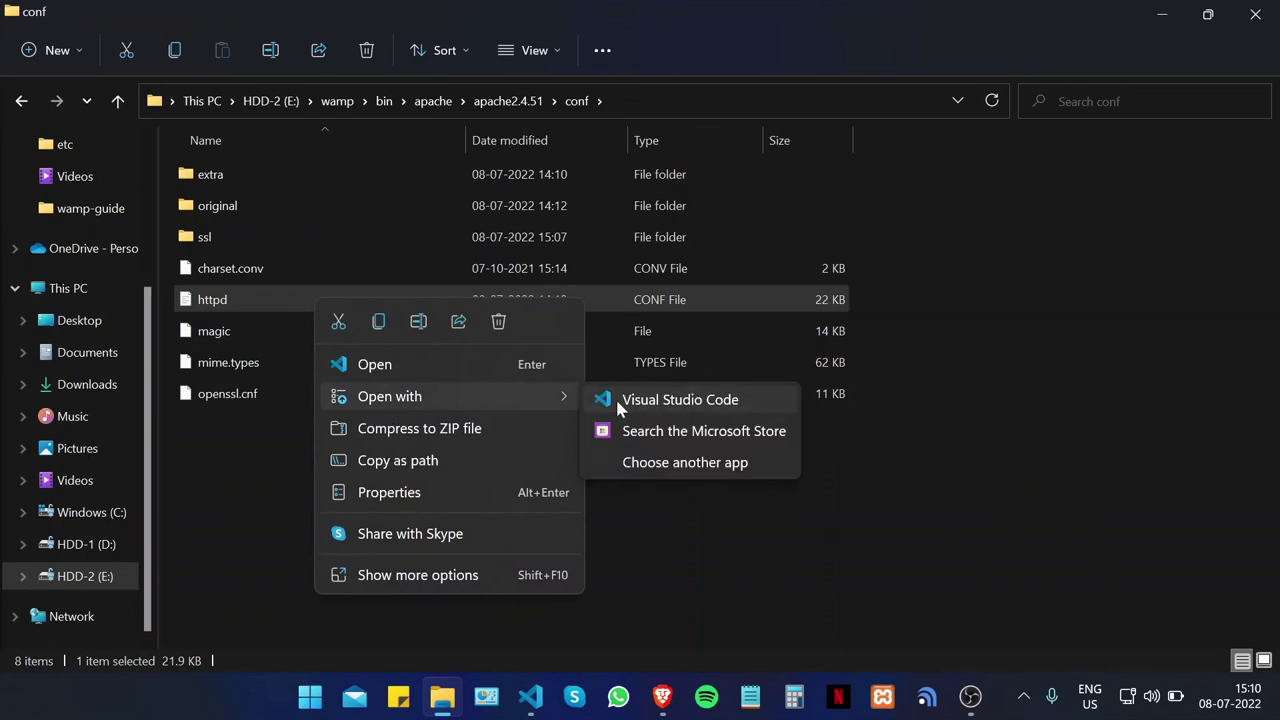
{"action": "left_click", "coordinate": [618, 400]}
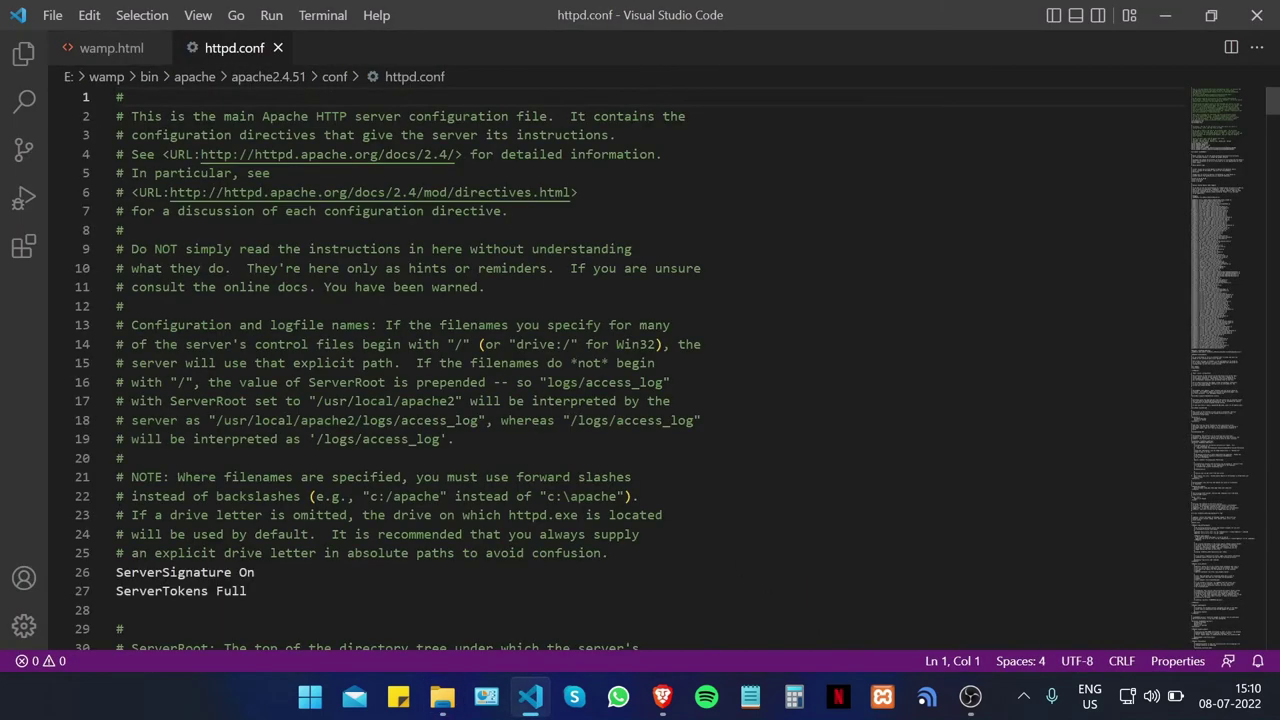
Step: Find 'LoadModule ssl_module modules/mod_ssl.so' in httpd.conf using the wamp.html guide text and remove its #
{"action": "scroll", "coordinate": [786, 590], "scroll_direction": "down", "scroll_amount": 2}
{"action": "scroll", "coordinate": [620, 370], "scroll_direction": "down", "scroll_amount": 3}
{"action": "scroll", "coordinate": [620, 370], "scroll_direction": "up", "scroll_amount": 4}
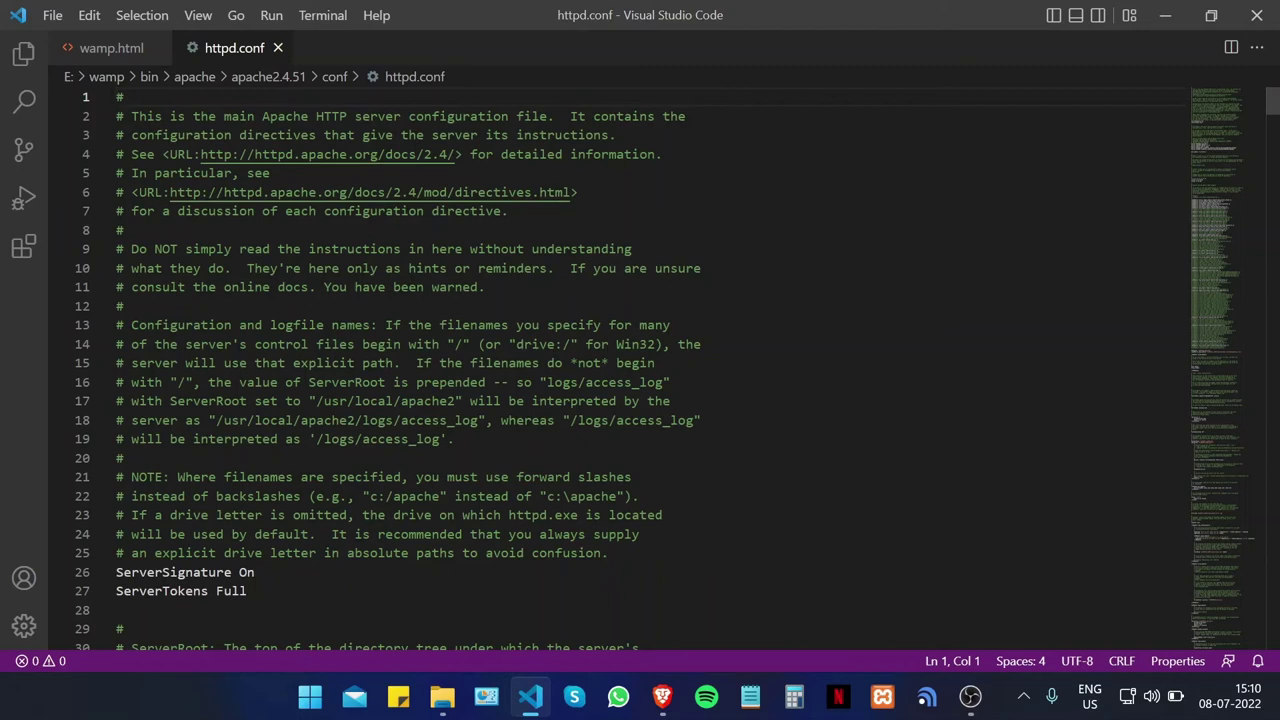
{"action": "left_click", "coordinate": [111, 48]}
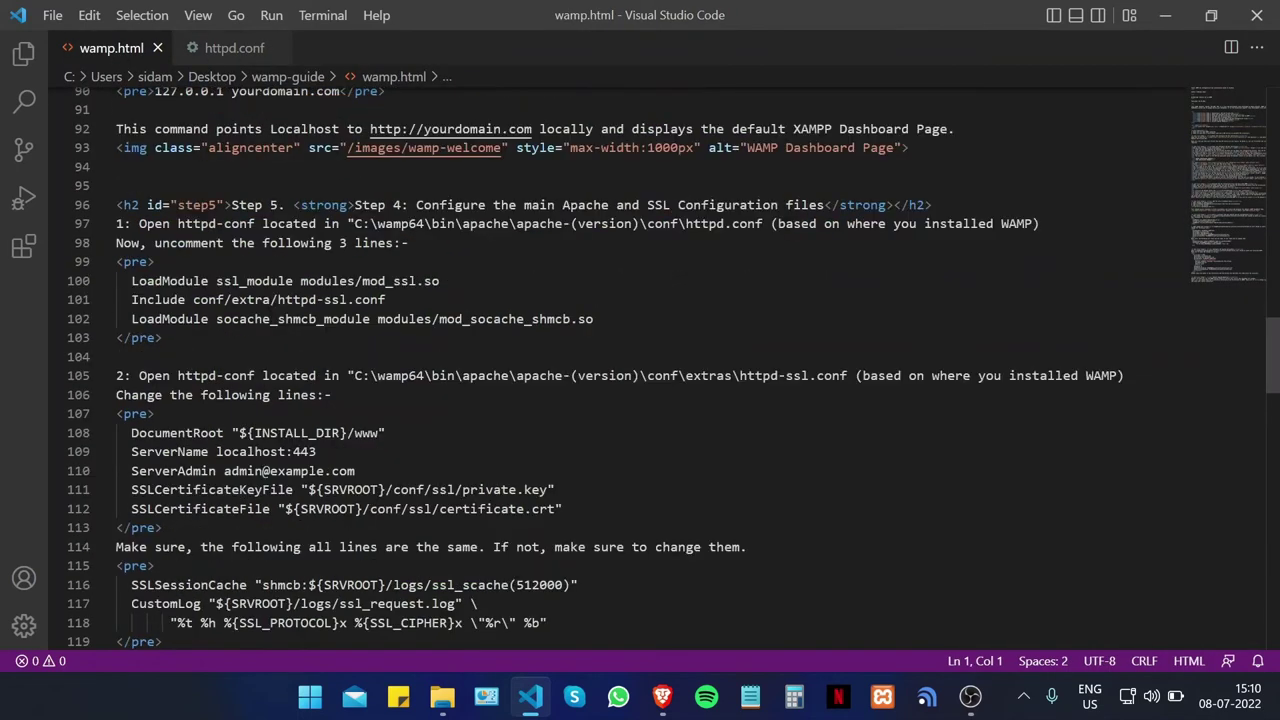
{"action": "left_click_drag", "start_coordinate": [440, 281], "coordinate": [131, 281]}
{"action": "key", "text": "ctrl+c"}
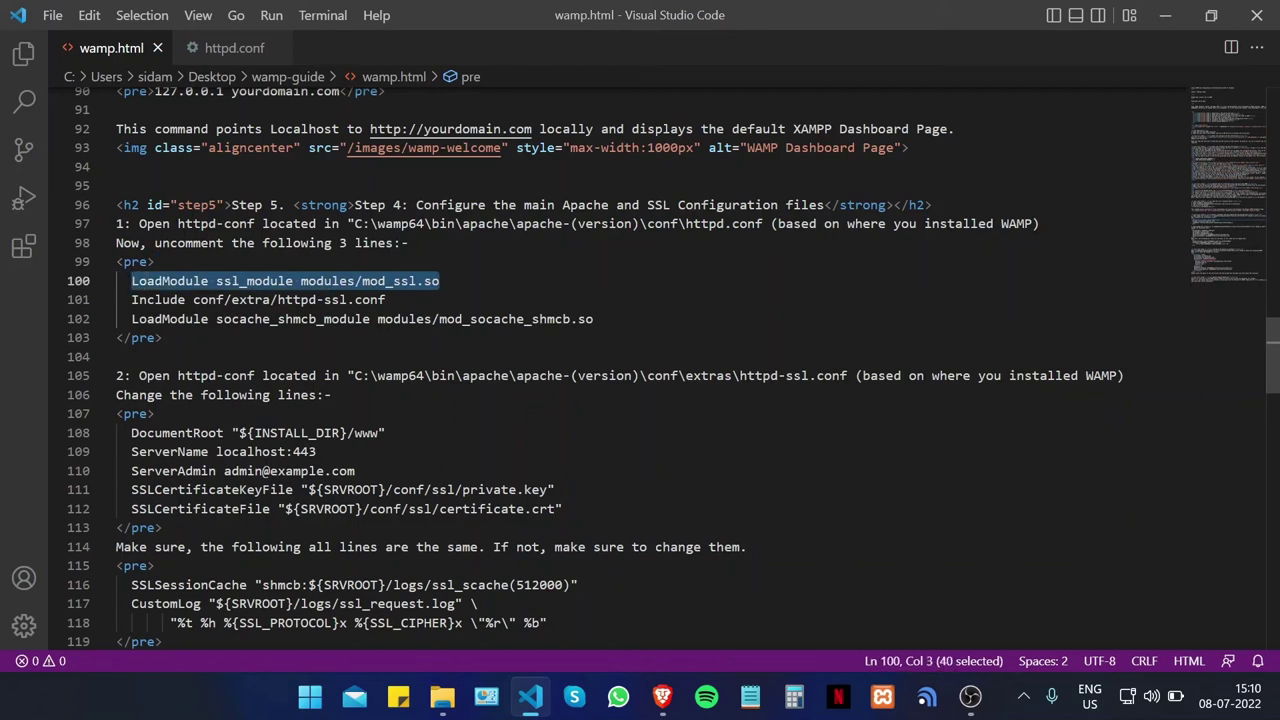
{"action": "left_click", "coordinate": [234, 48]}
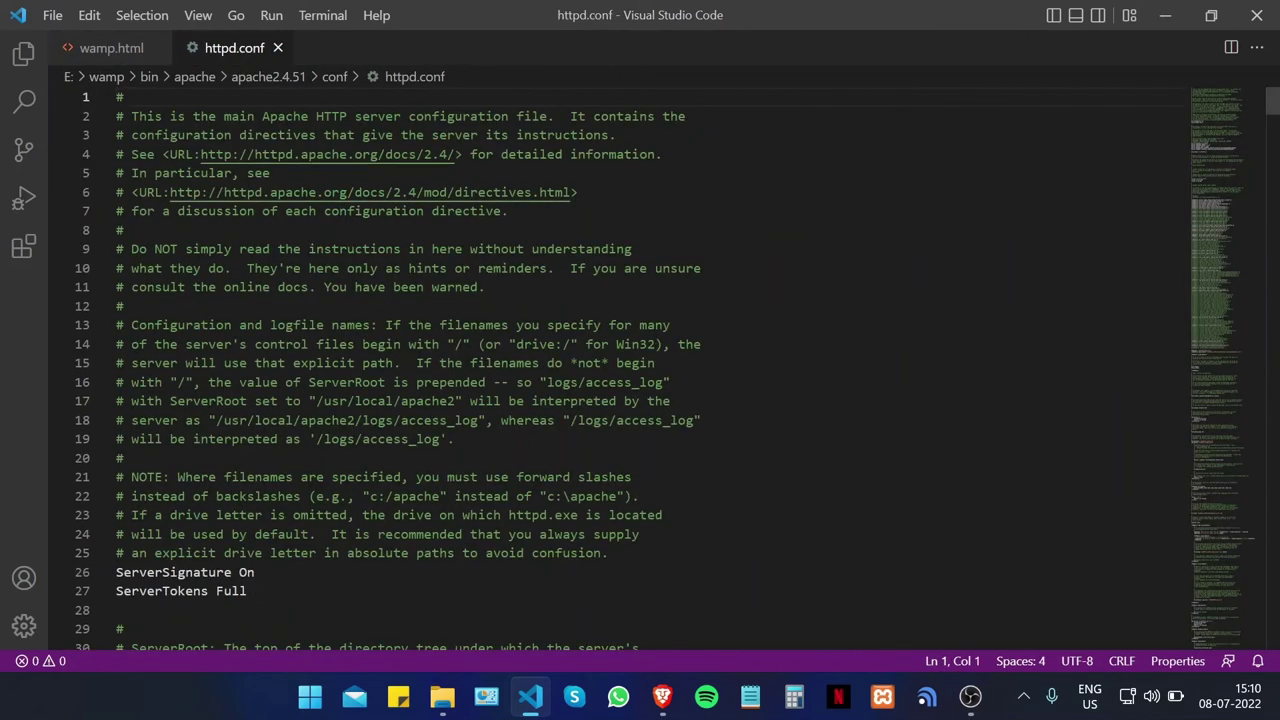
{"action": "key", "text": "ctrl+f"}
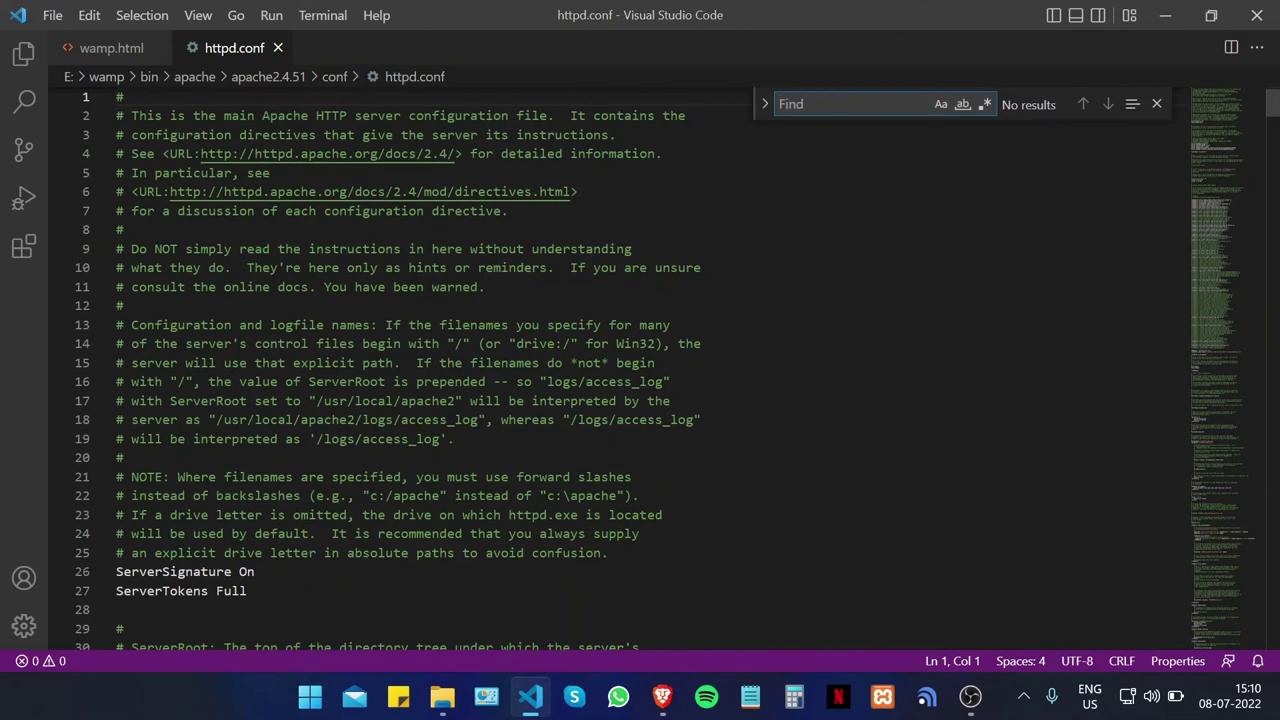
{"action": "key", "text": "ctrl+v"}
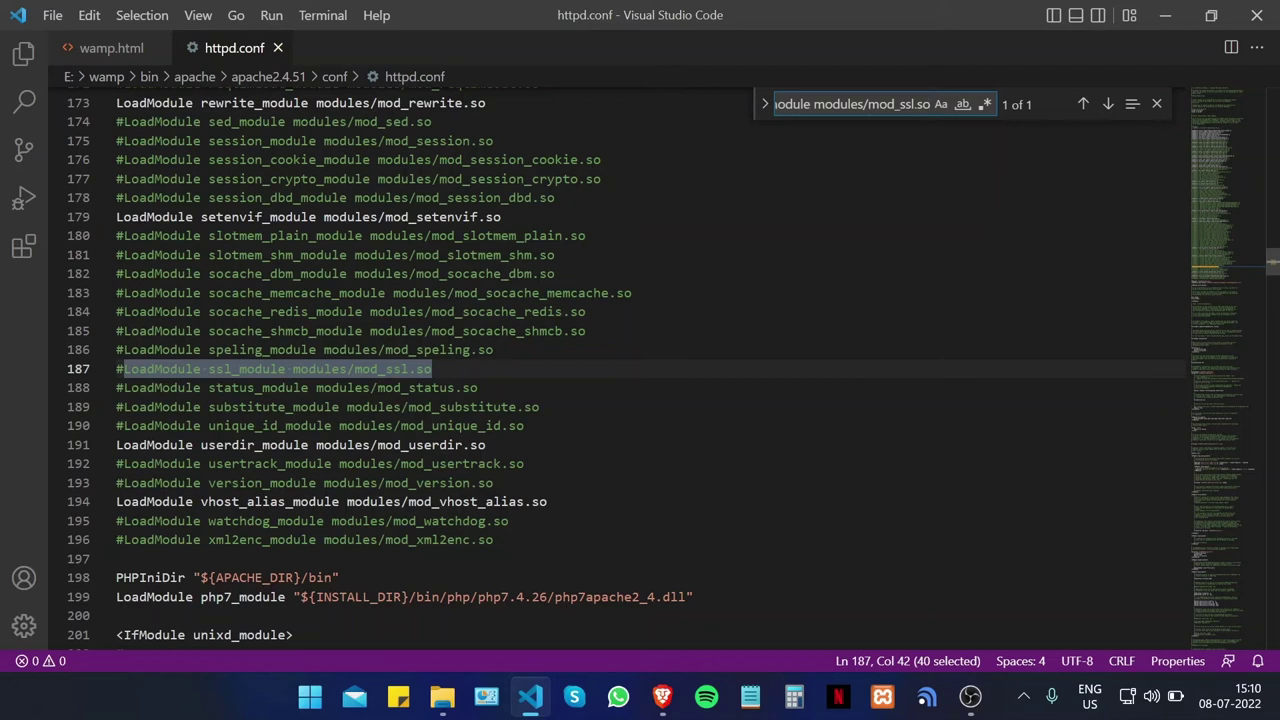
{"action": "left_click", "coordinate": [123, 369]}
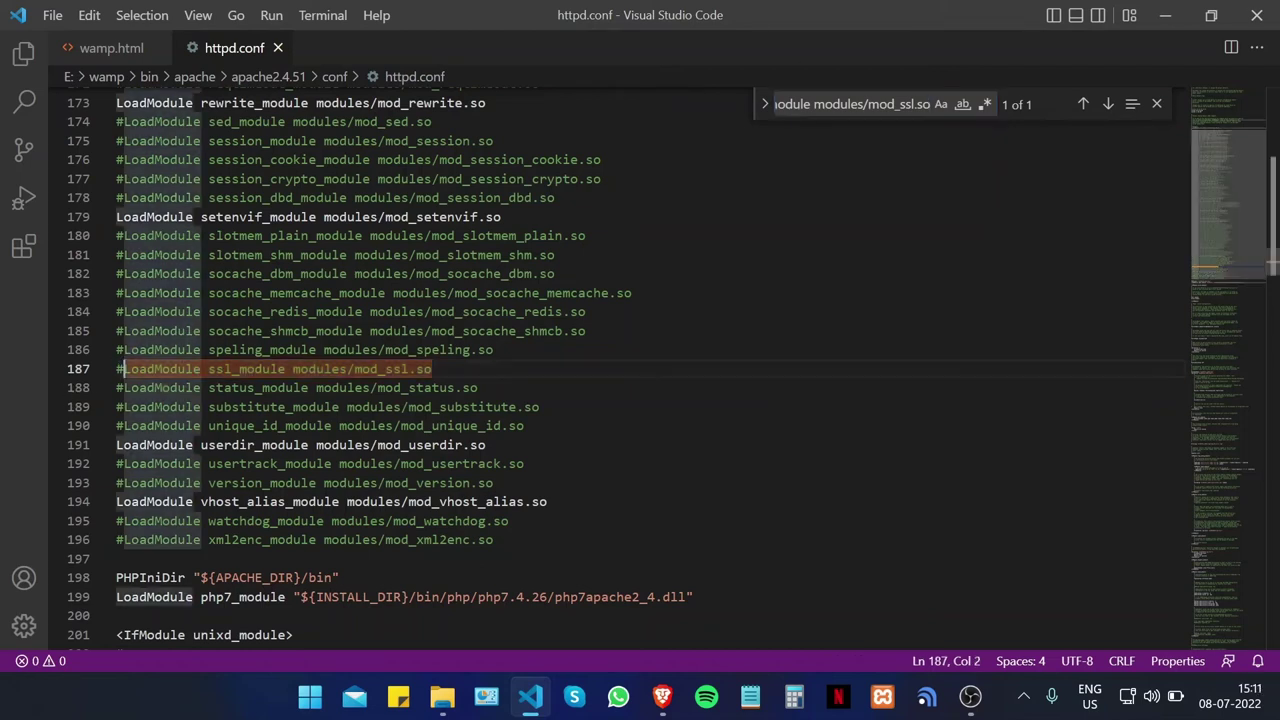
{"action": "key", "text": "BackSpace"}
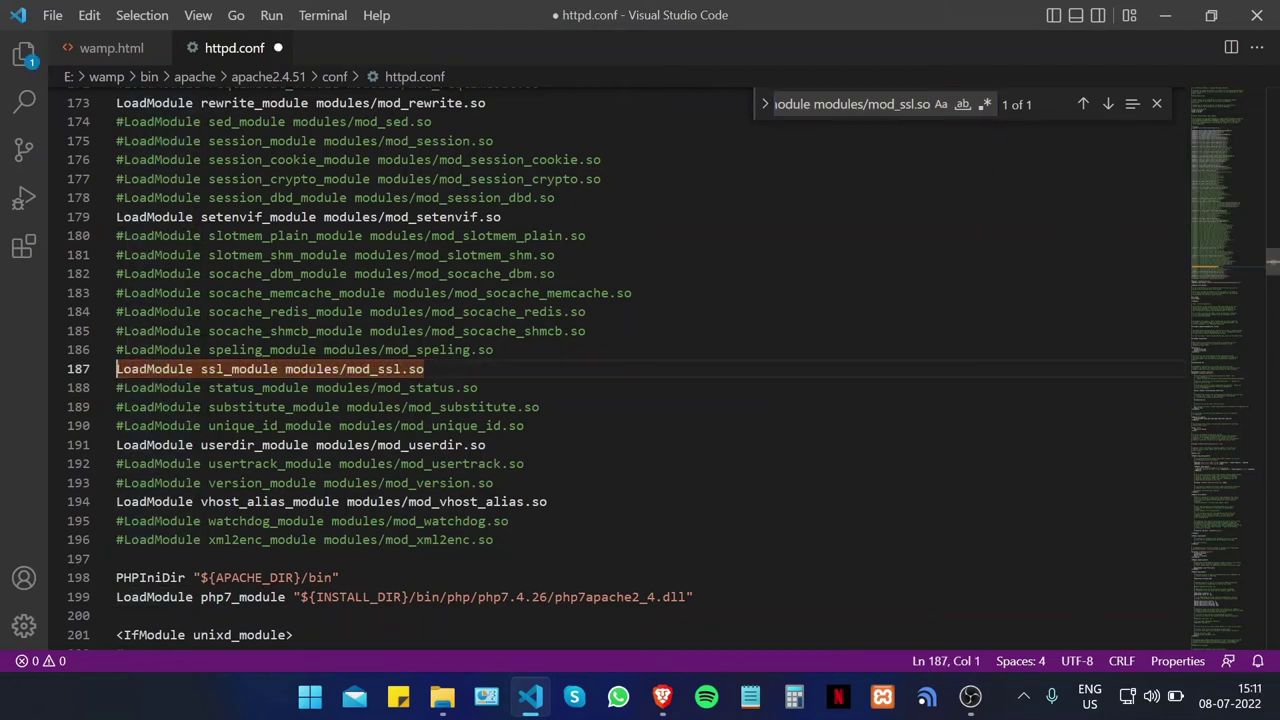
Step: Copy the Include httpd-ssl.conf line from wamp.html and clear the httpd.conf search field for it
{"action": "left_click", "coordinate": [130, 48]}
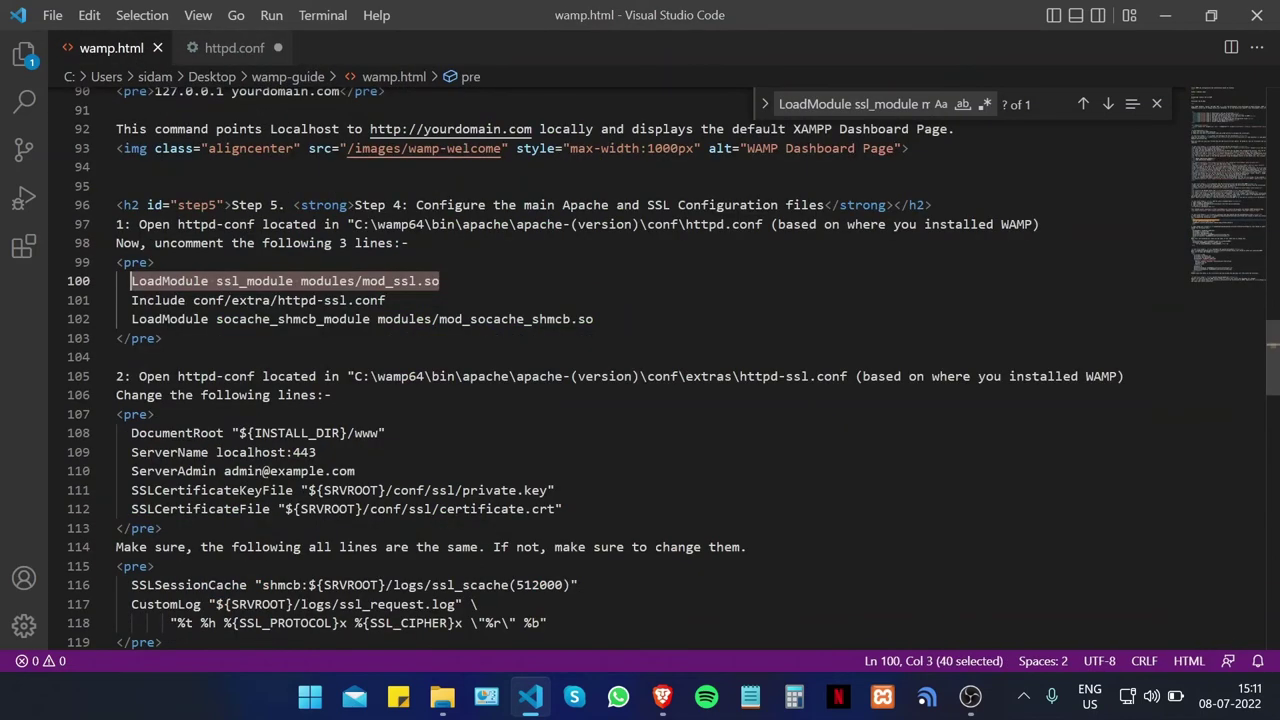
{"action": "left_click_drag", "start_coordinate": [386, 300], "coordinate": [131, 300]}
{"action": "key", "text": "ctrl+c"}
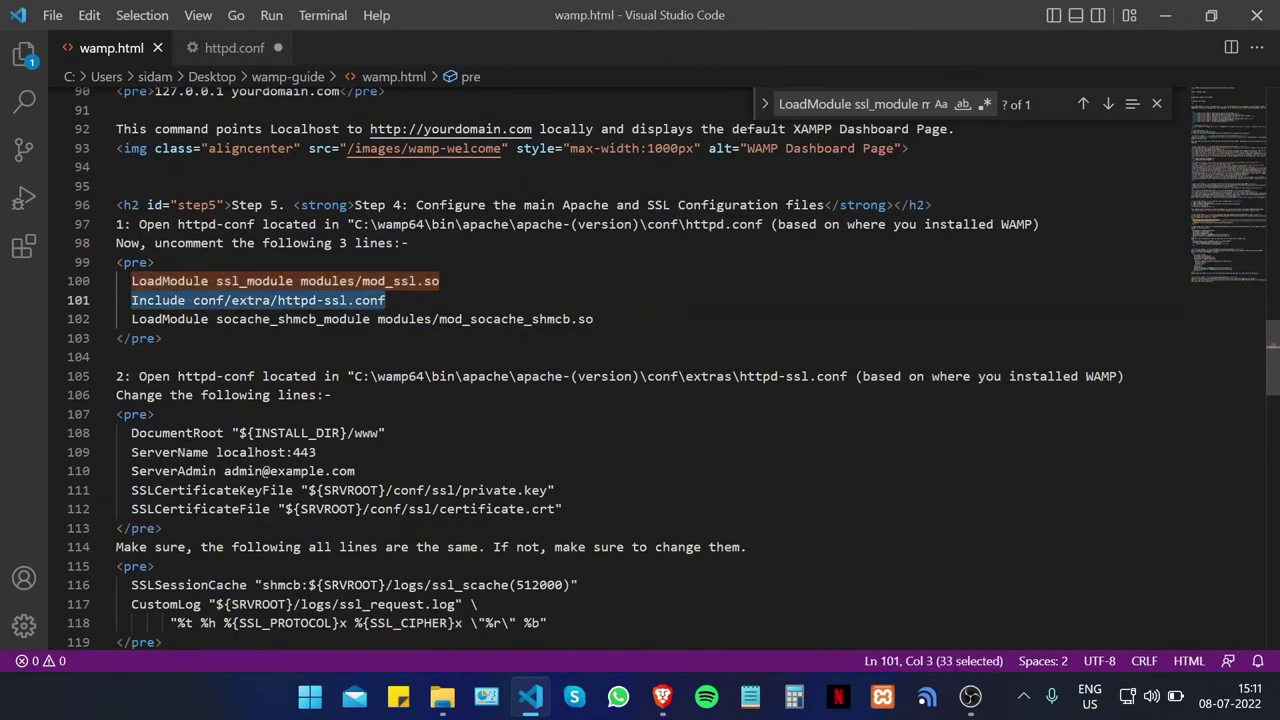
{"action": "left_click", "coordinate": [234, 48]}
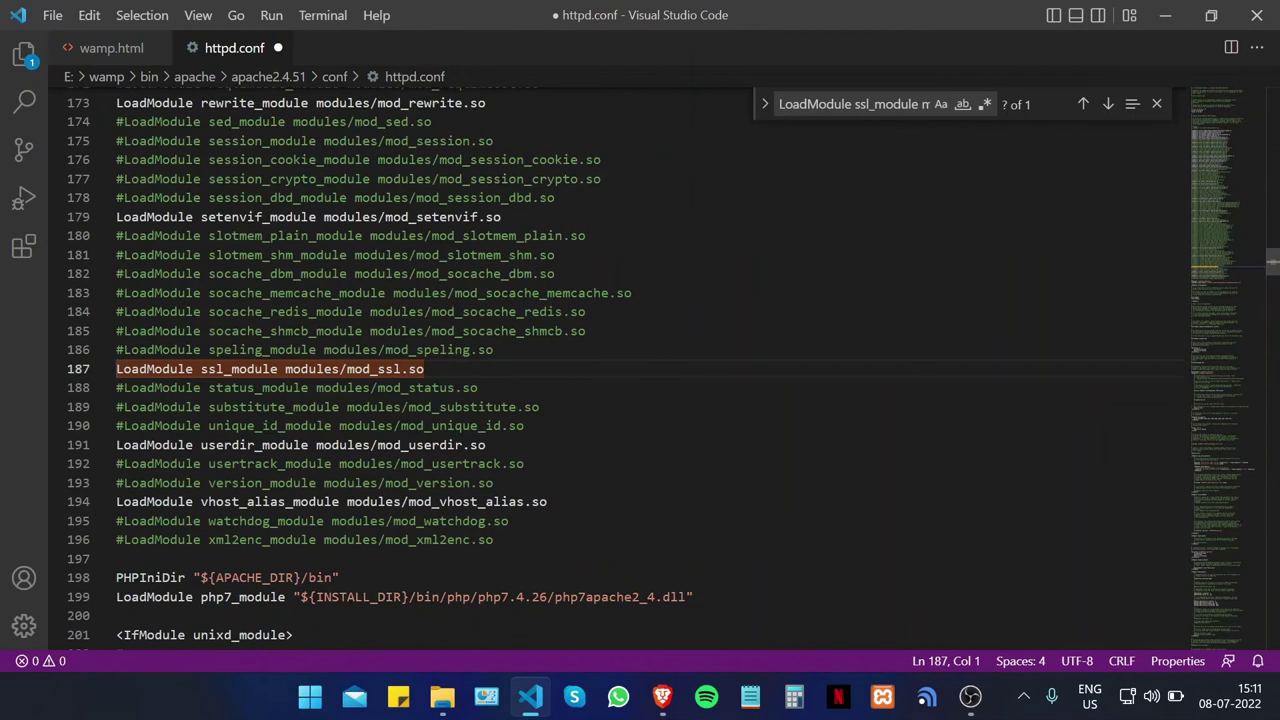
{"action": "left_click", "coordinate": [913, 110]}
{"action": "key", "text": "BackSpace"}
{"action": "key", "text": "BackSpace"}
{"action": "key", "text": "BackSpace"}
{"action": "key", "text": "BackSpace"}
{"action": "key", "text": "BackSpace"}
{"action": "key", "text": "BackSpace"}
{"action": "key", "text": "BackSpace"}
{"action": "key", "text": "BackSpace"}
{"action": "key", "text": "BackSpace"}
{"action": "key", "text": "BackSpace"}
{"action": "key", "text": "BackSpace"}
{"action": "key", "text": "BackSpace"}
{"action": "key", "text": "BackSpace"}
{"action": "key", "text": "BackSpace"}
{"action": "key", "text": "BackSpace"}
{"action": "key", "text": "BackSpace"}
{"action": "key", "text": "BackSpace"}
{"action": "key", "text": "BackSpace"}
{"action": "key", "text": "BackSpace"}
{"action": "key", "text": "BackSpace"}
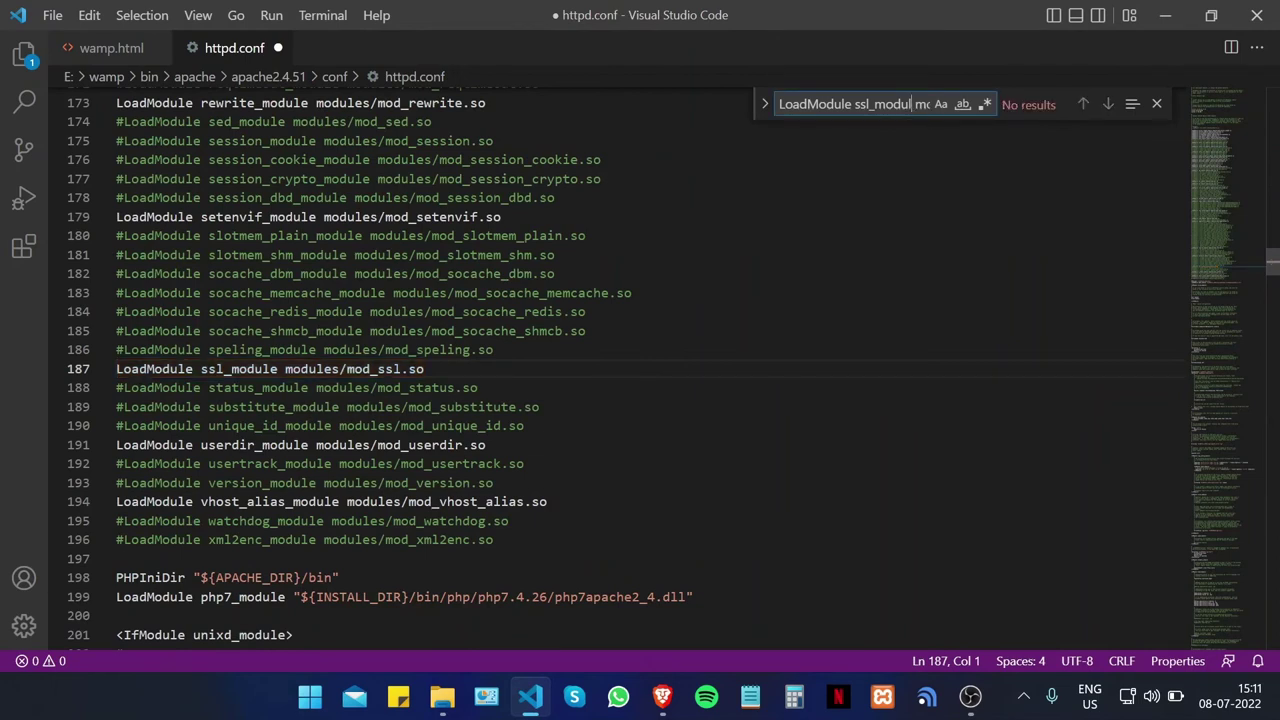
{"action": "key", "text": "ctrl+a"}
{"action": "key", "text": "BackSpace"}
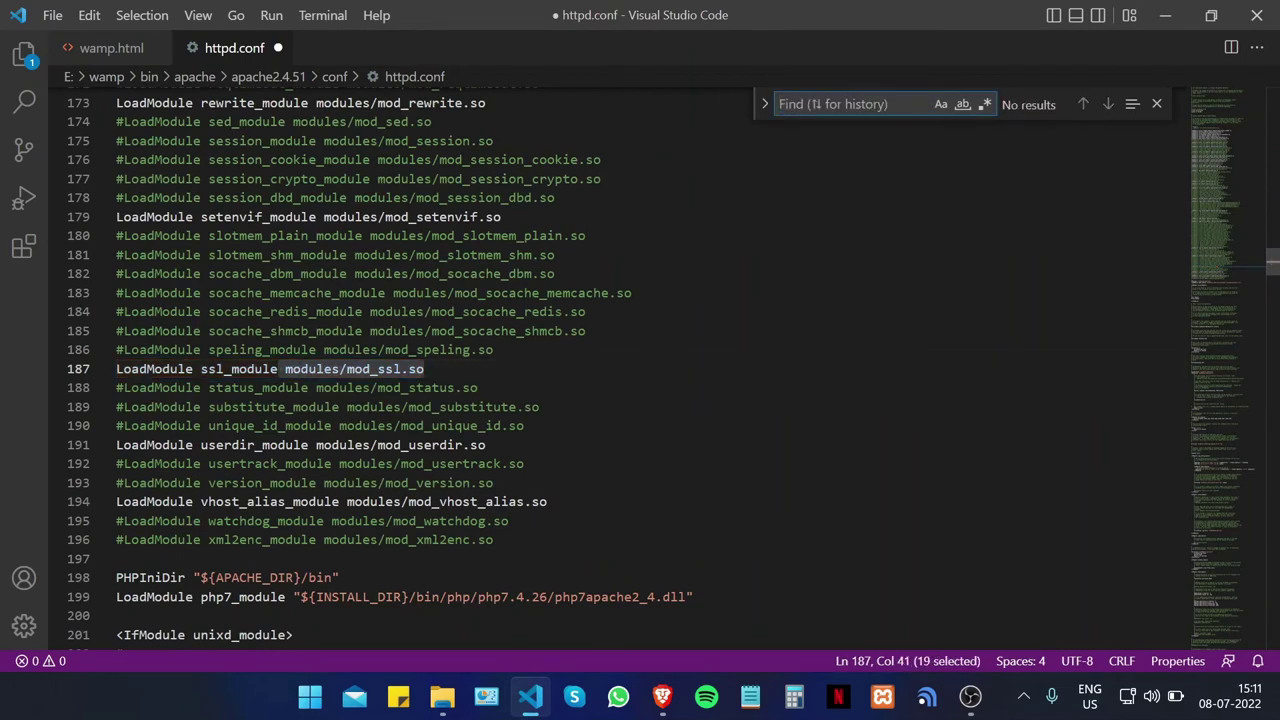
{"action": "right_click", "coordinate": [818, 108]}
Step: Find the Include conf/extra/httpd-ssl.conf line and remove its leading #
{"action": "left_click", "coordinate": [886, 239]}
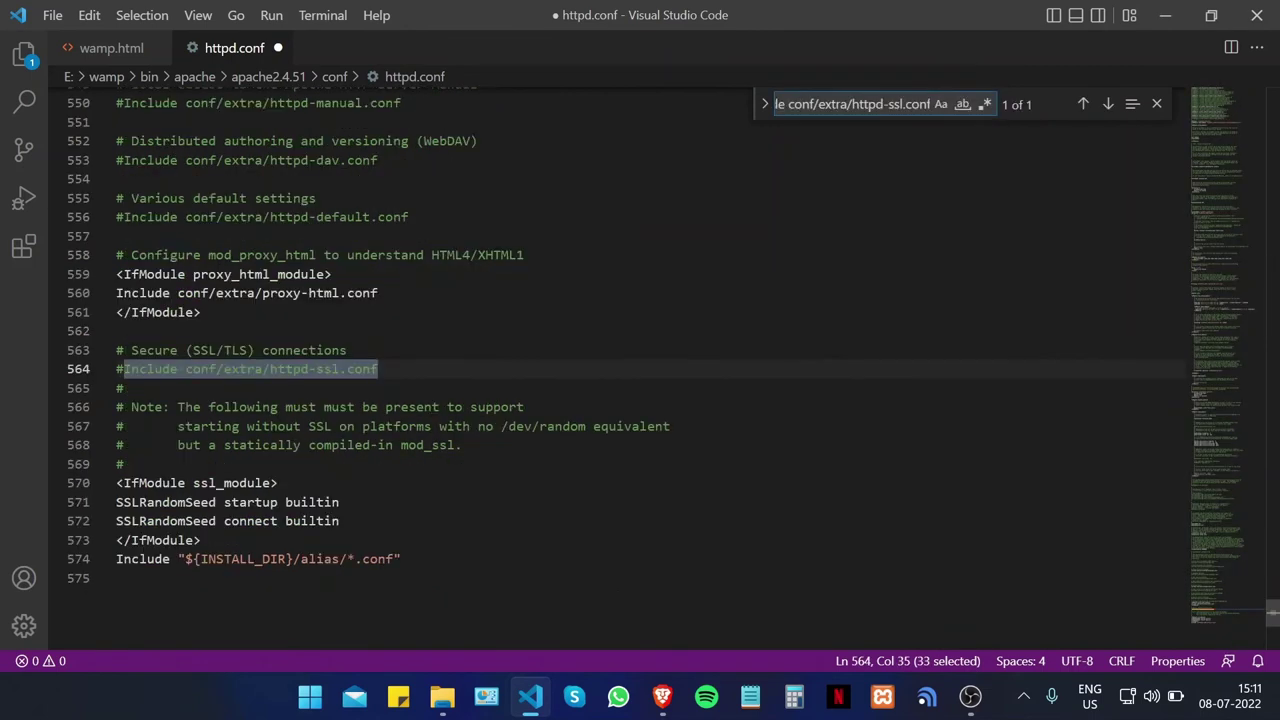
{"action": "left_click", "coordinate": [131, 369]}
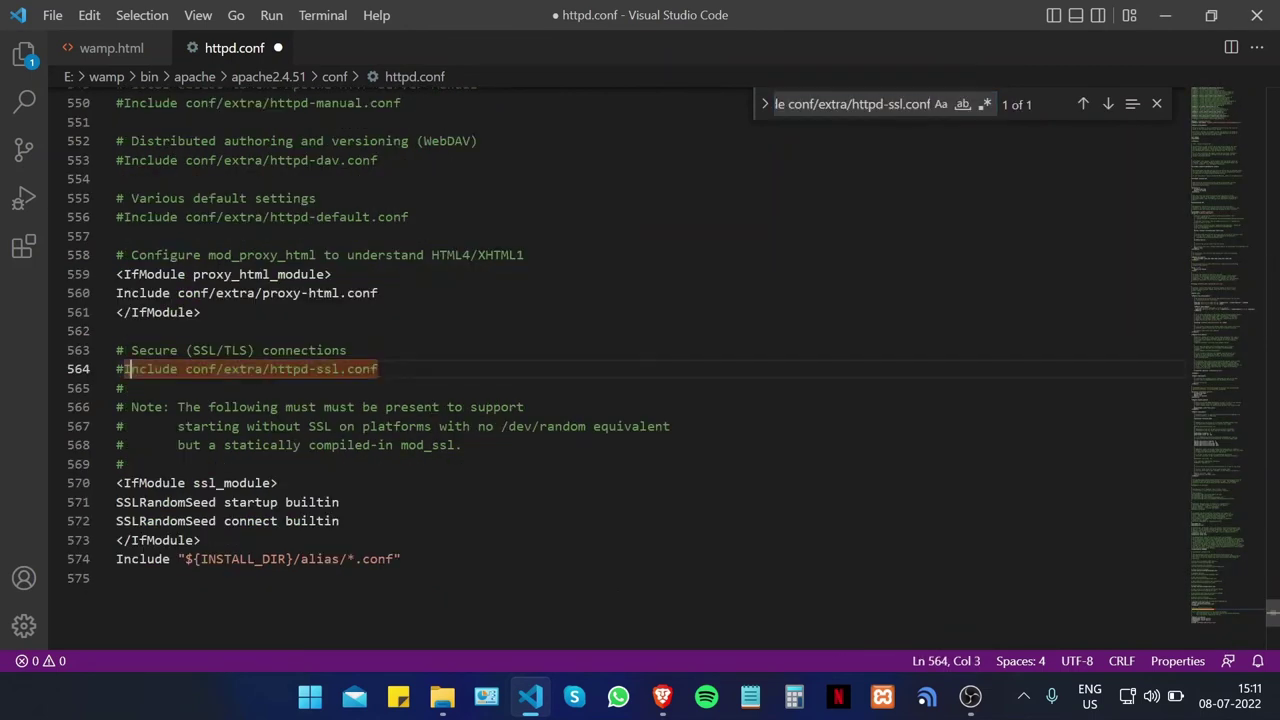
{"action": "key", "text": "Left"}
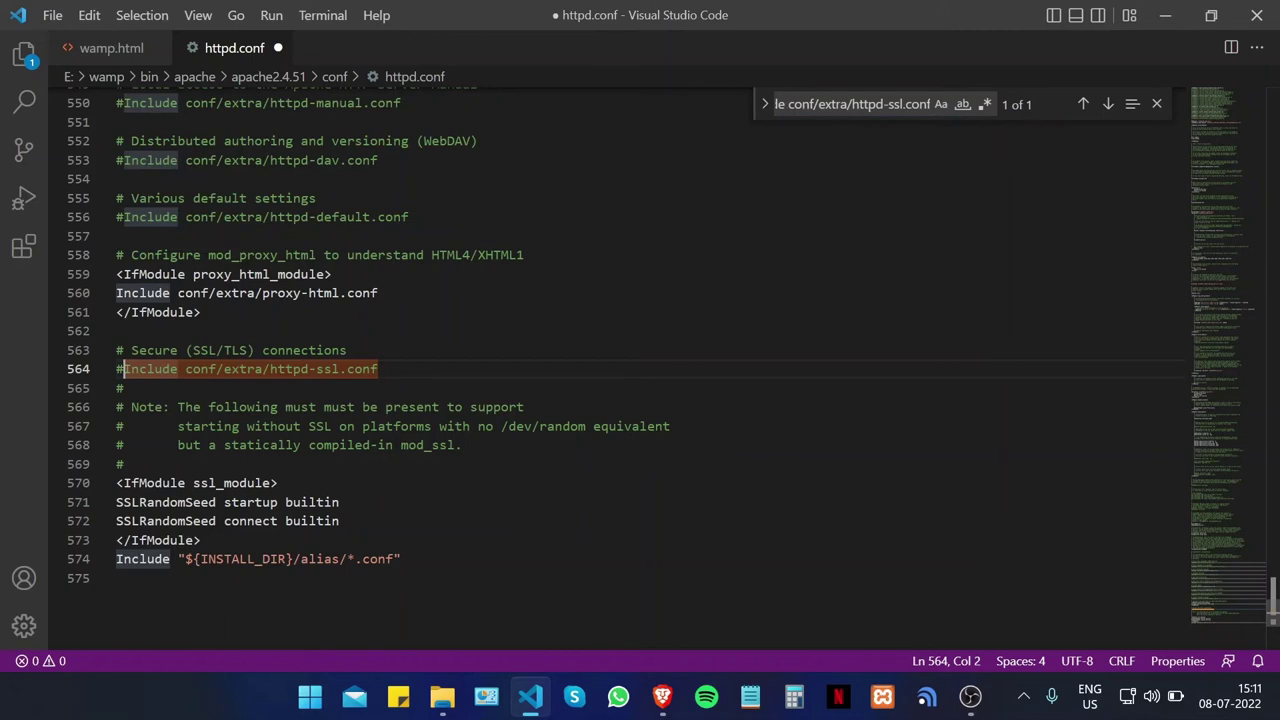
{"action": "key", "text": "BackSpace"}
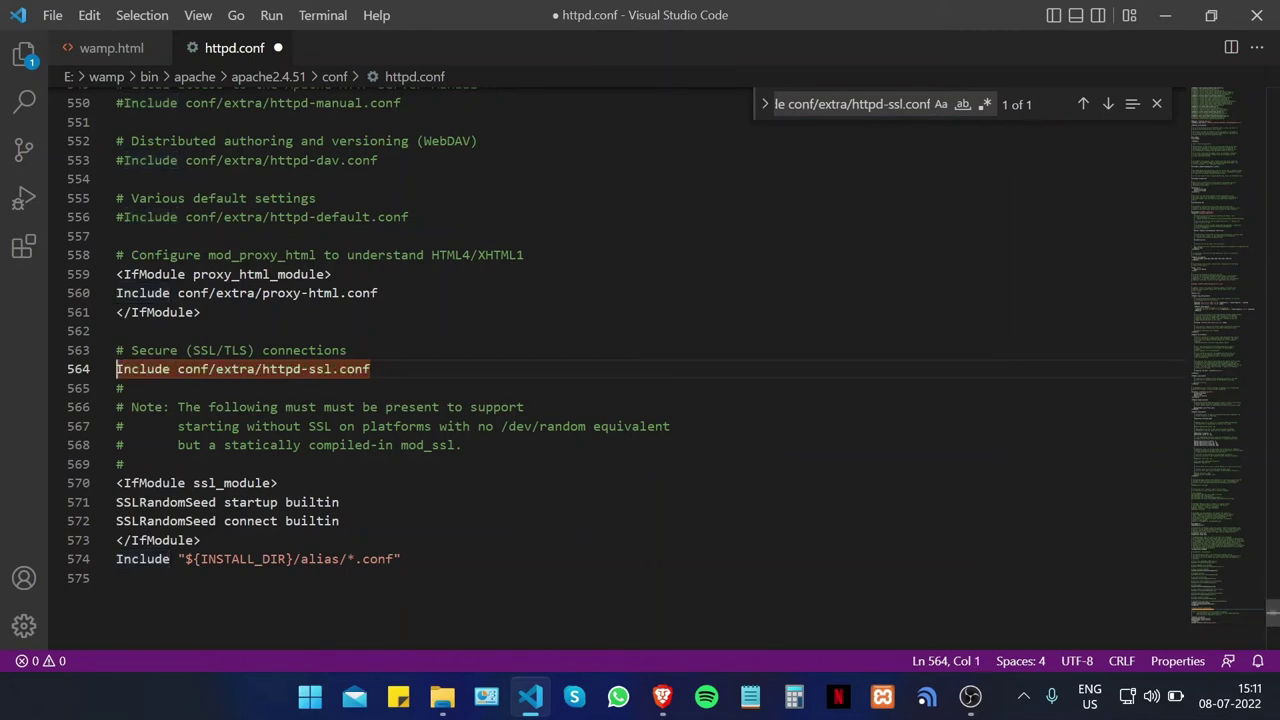
Step: Copy the socache_shmcb LoadModule line from the guide and search httpd.conf for it
{"action": "left_click", "coordinate": [111, 48]}
{"action": "left_click_drag", "start_coordinate": [594, 319], "coordinate": [131, 319]}
{"action": "key", "text": "ctrl+c"}
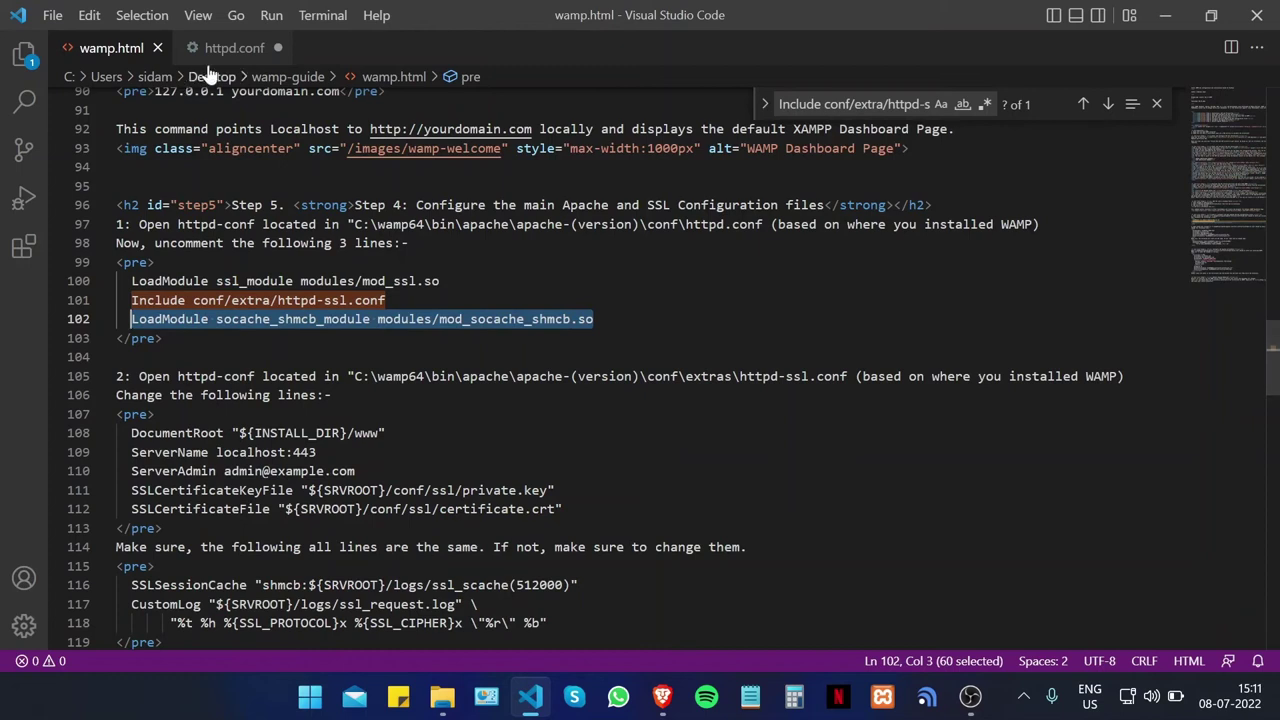
{"action": "left_click", "coordinate": [234, 48]}
{"action": "left_click", "coordinate": [891, 106]}
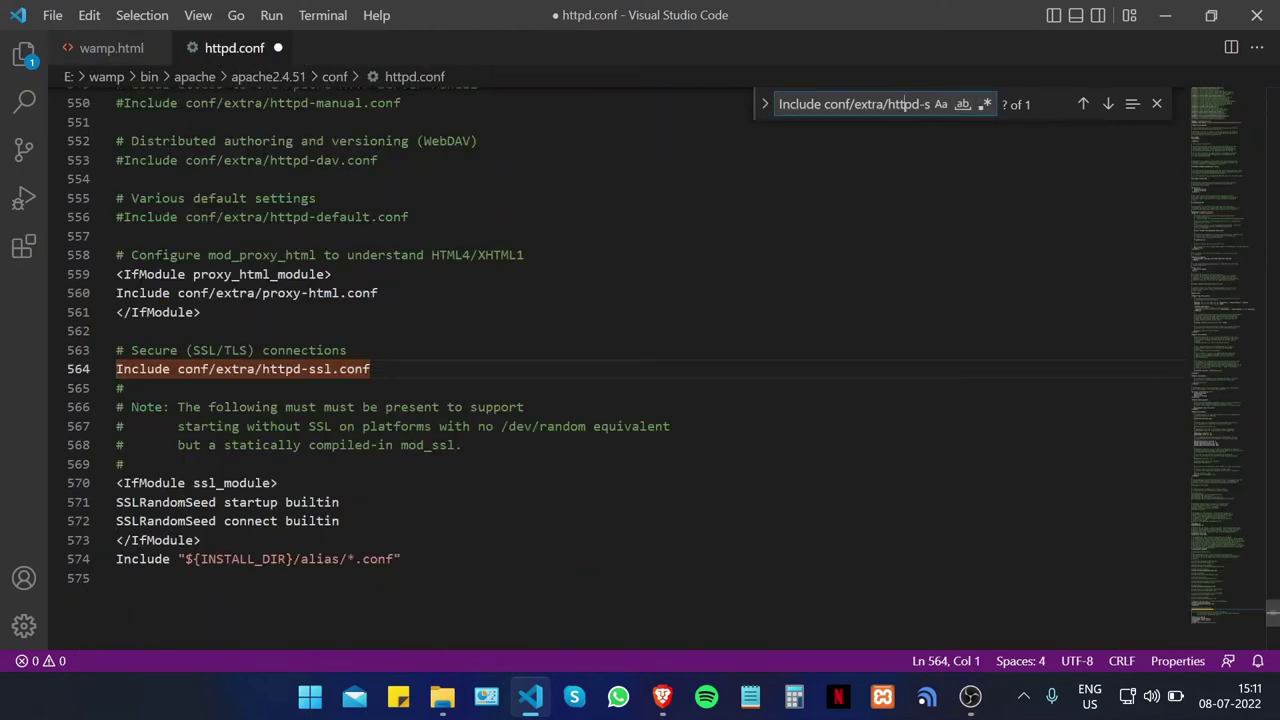
{"action": "key", "text": "ctrl+a"}
{"action": "key", "text": "BackSpace"}
{"action": "right_click", "coordinate": [836, 104]}
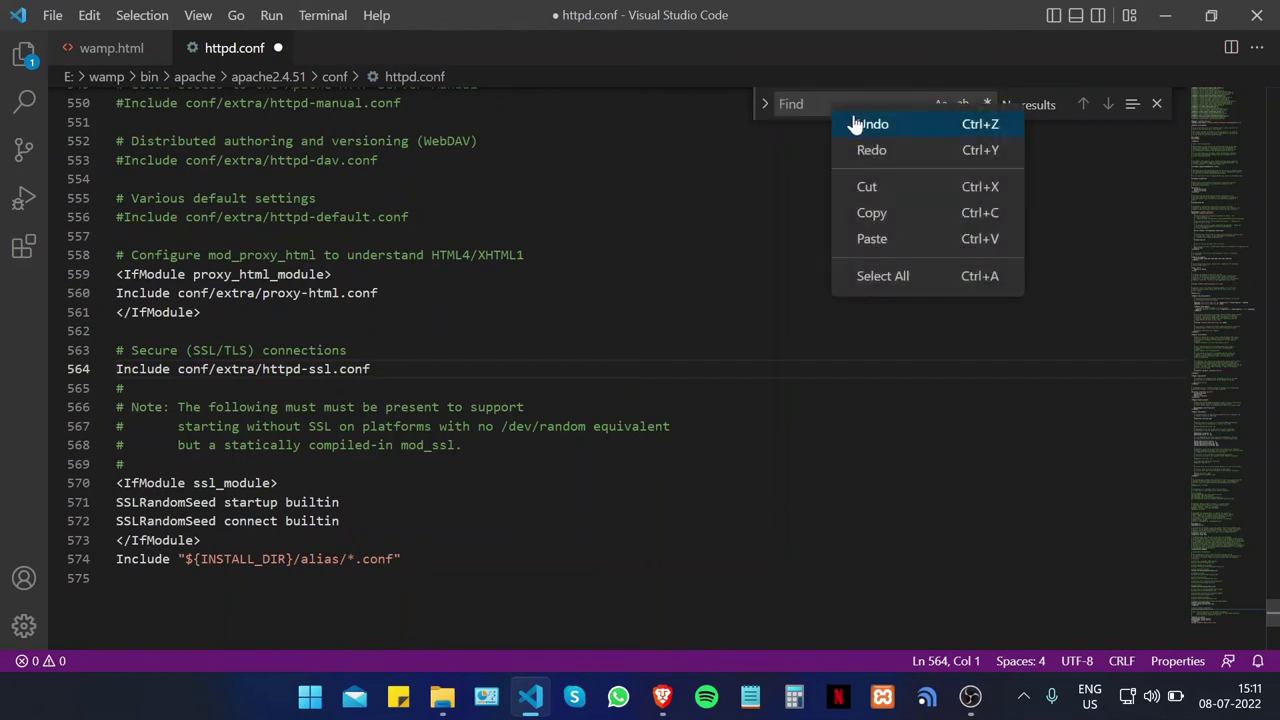
{"action": "left_click", "coordinate": [897, 246]}
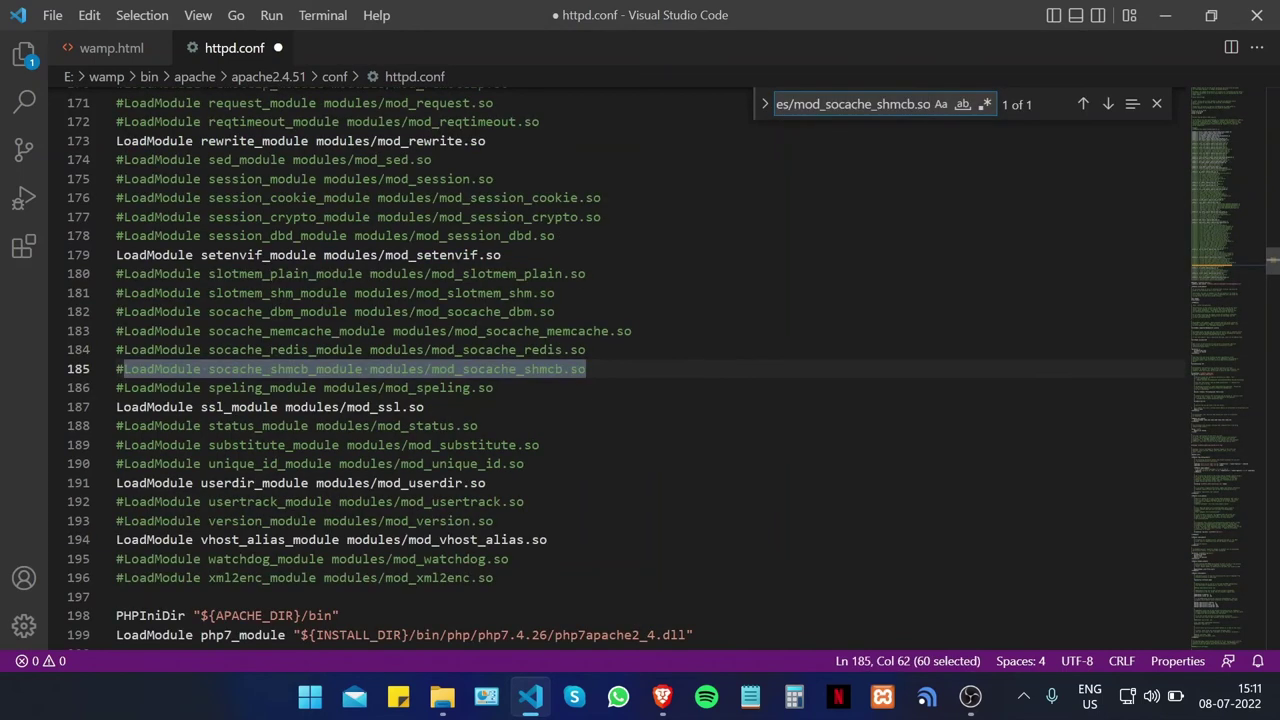
Step: Uncomment the socache_shmcb LoadModule line 185 and save httpd.conf
{"action": "left_click", "coordinate": [123, 369]}
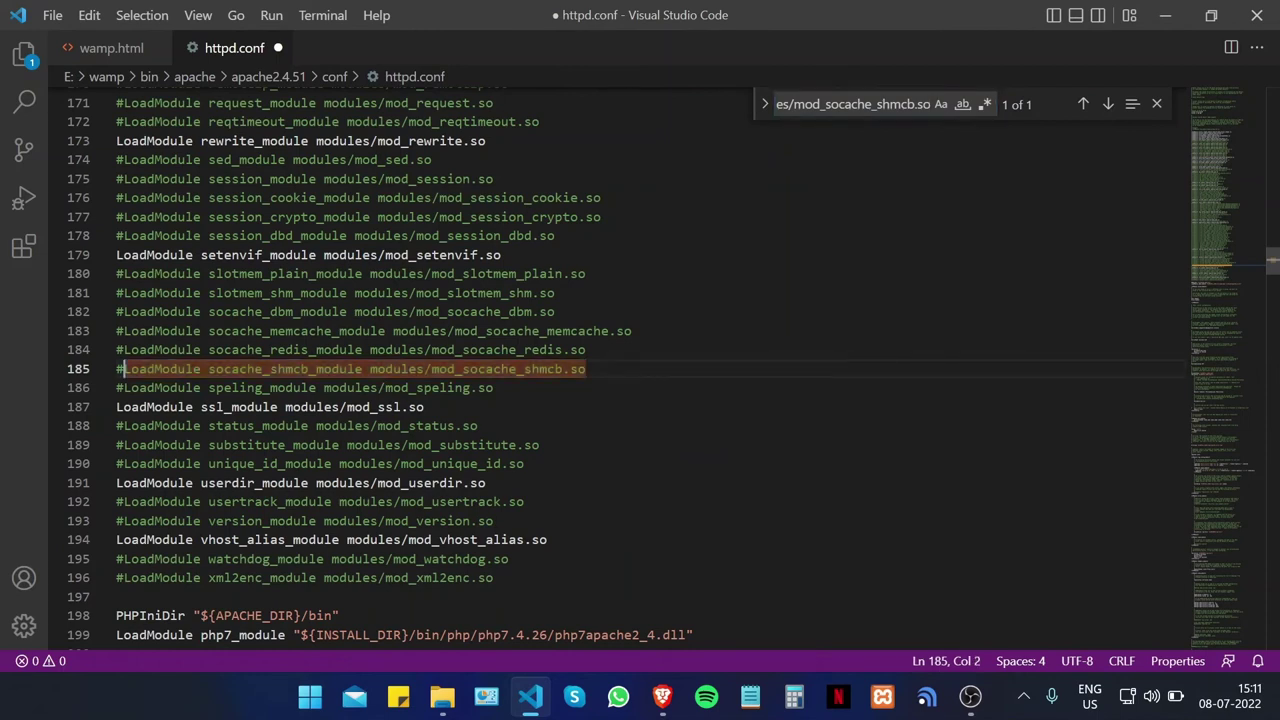
{"action": "key", "text": "BackSpace"}
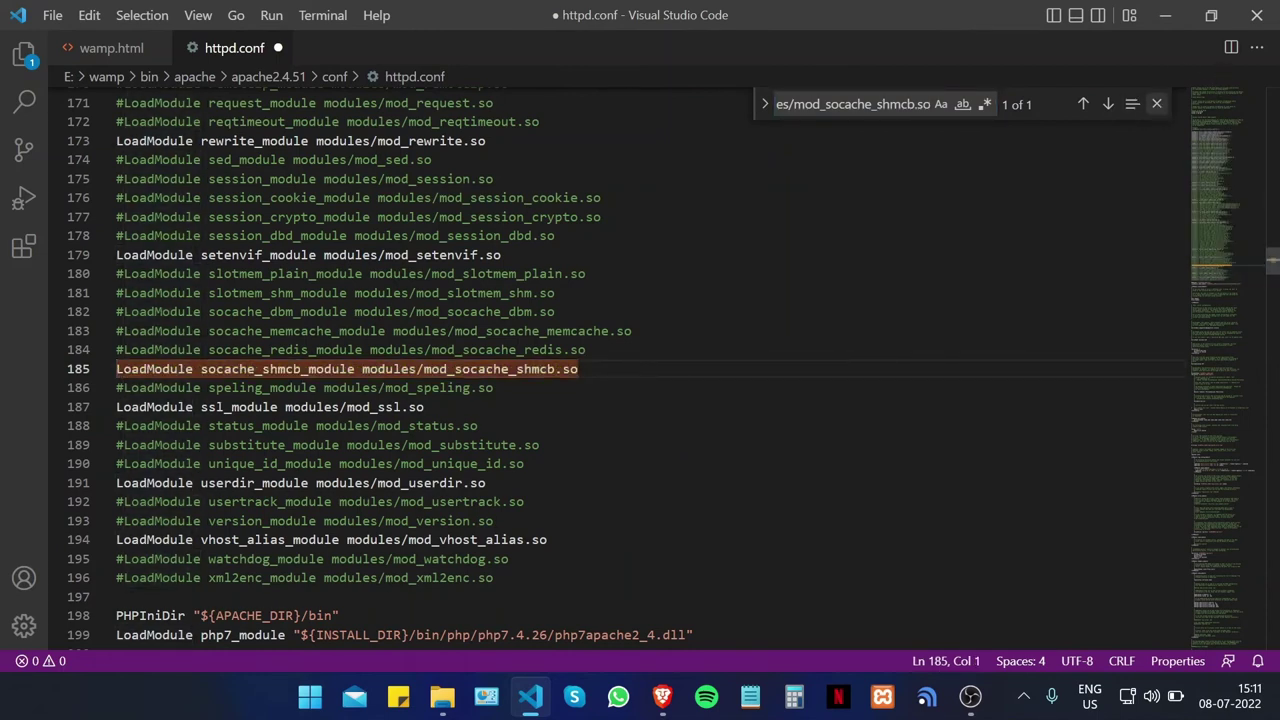
{"action": "left_click", "coordinate": [1157, 104]}
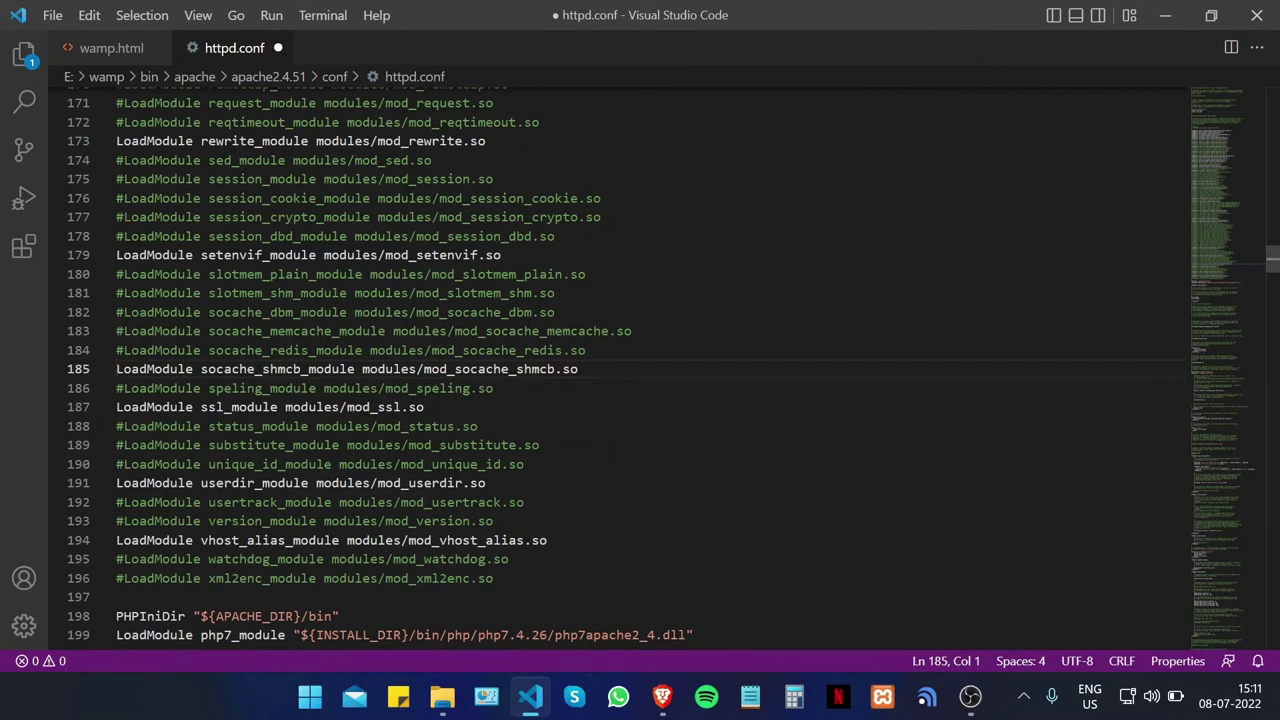
{"action": "key", "text": "ctrl+s"}
Step: Return to the File Explorer window showing the Apache conf folder
{"action": "left_click", "coordinate": [524, 502]}
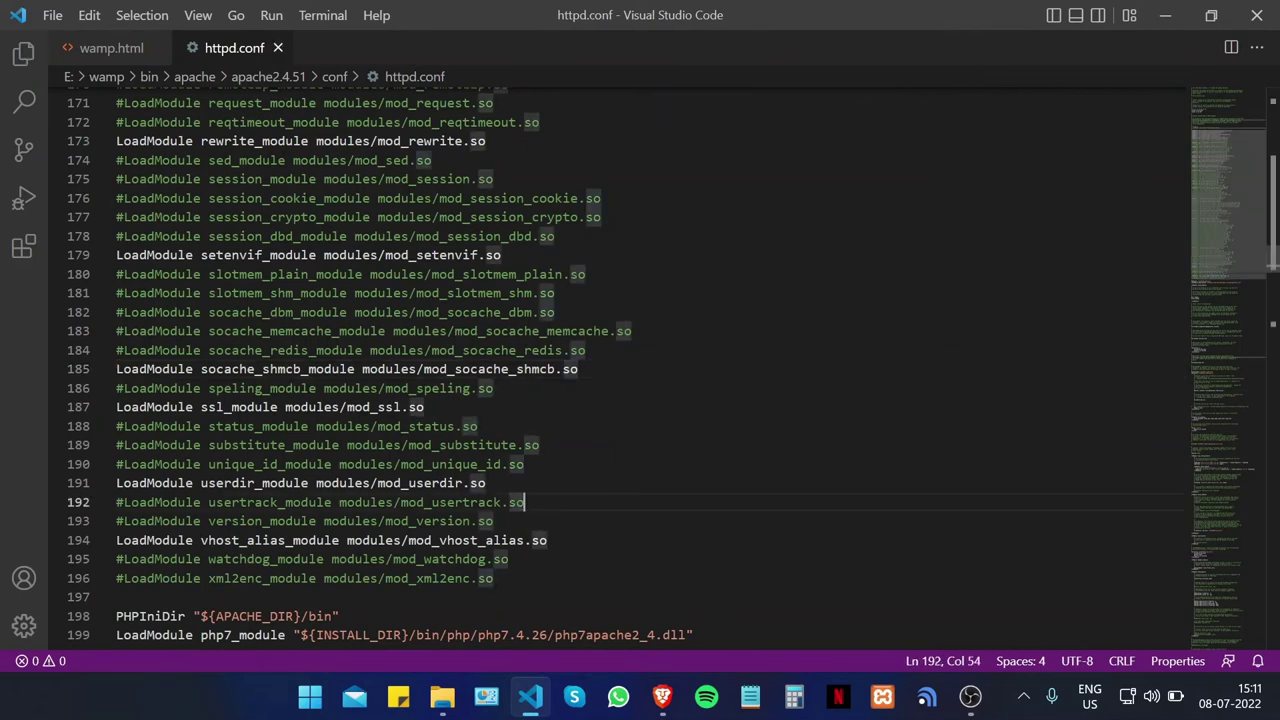
{"action": "left_click", "coordinate": [586, 274]}
{"action": "scroll", "coordinate": [640, 360], "scroll_direction": "up", "scroll_amount": 15}
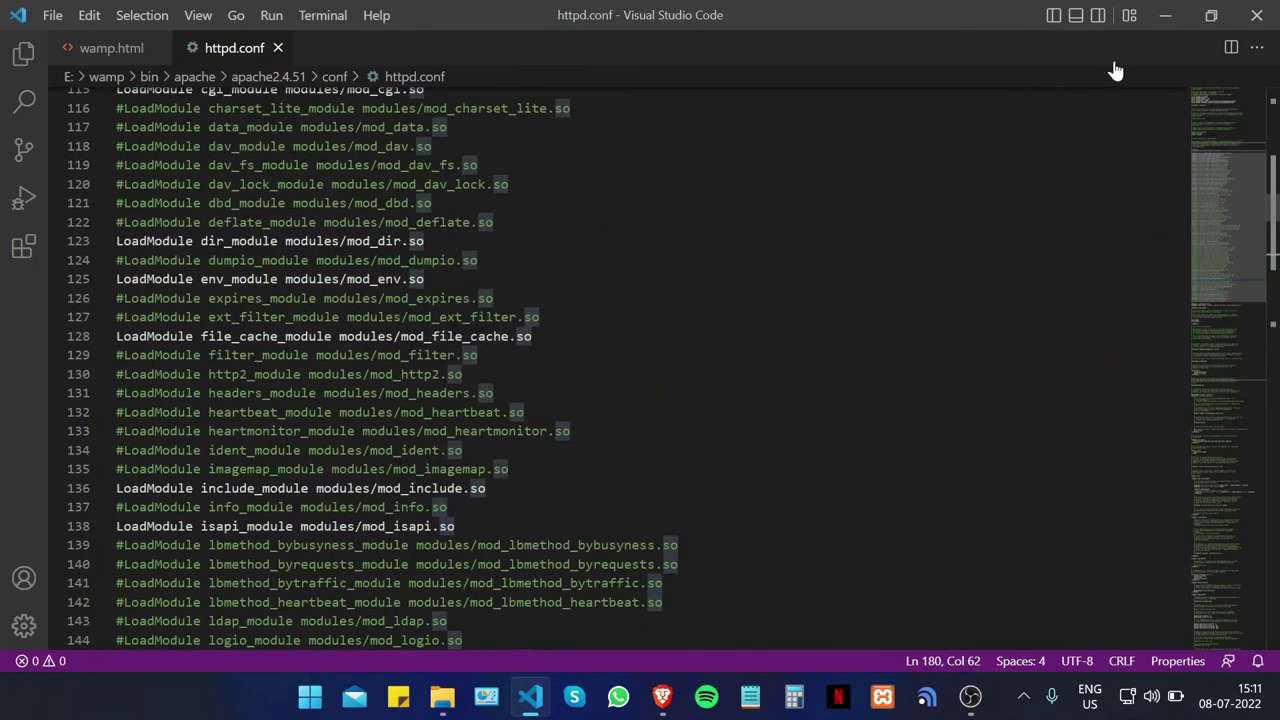
{"action": "key", "text": "alt+Tab"}
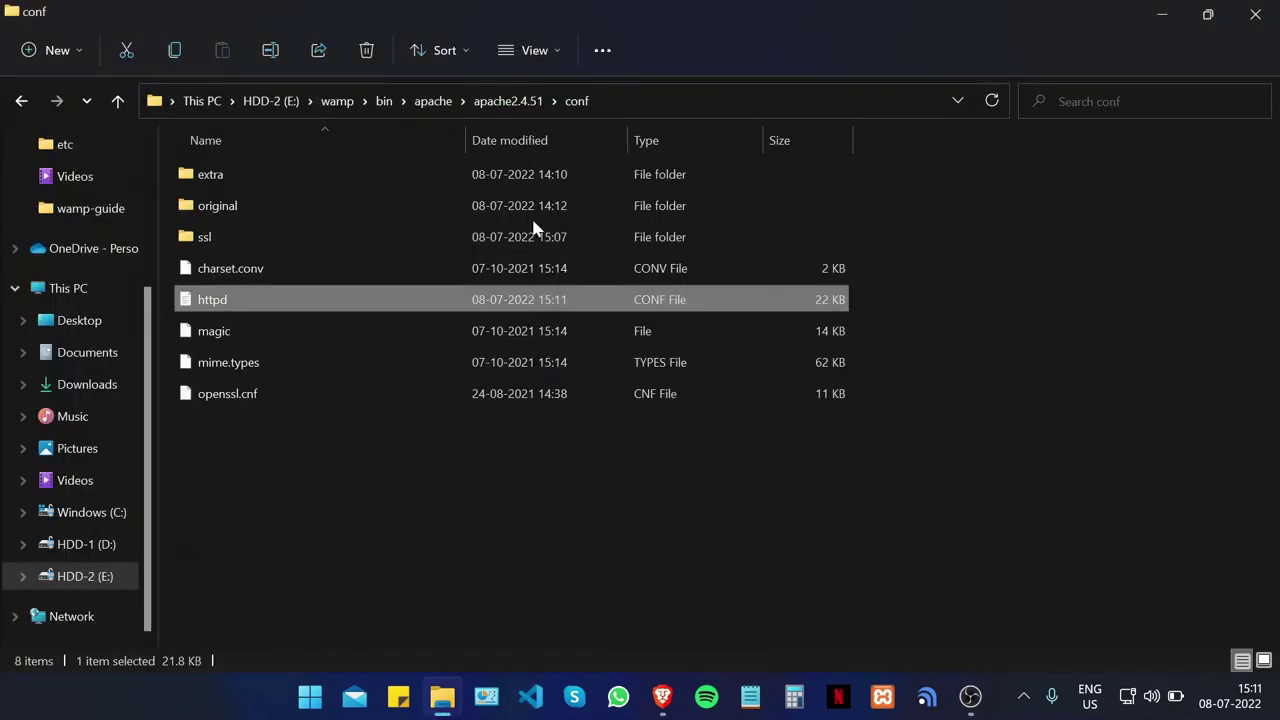
Step: Enter the conf\extra folder and open httpd-ssl with Visual Studio Code
{"action": "left_click", "coordinate": [577, 457]}
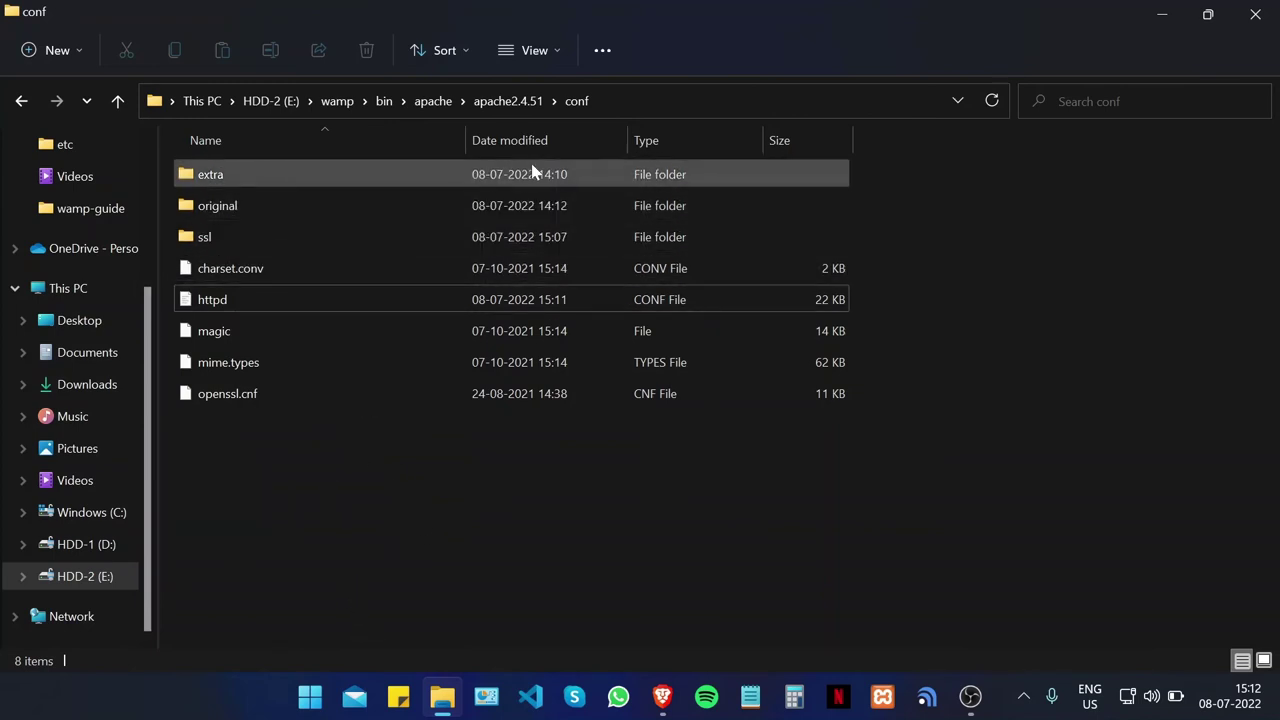
{"action": "double_click", "coordinate": [312, 176]}
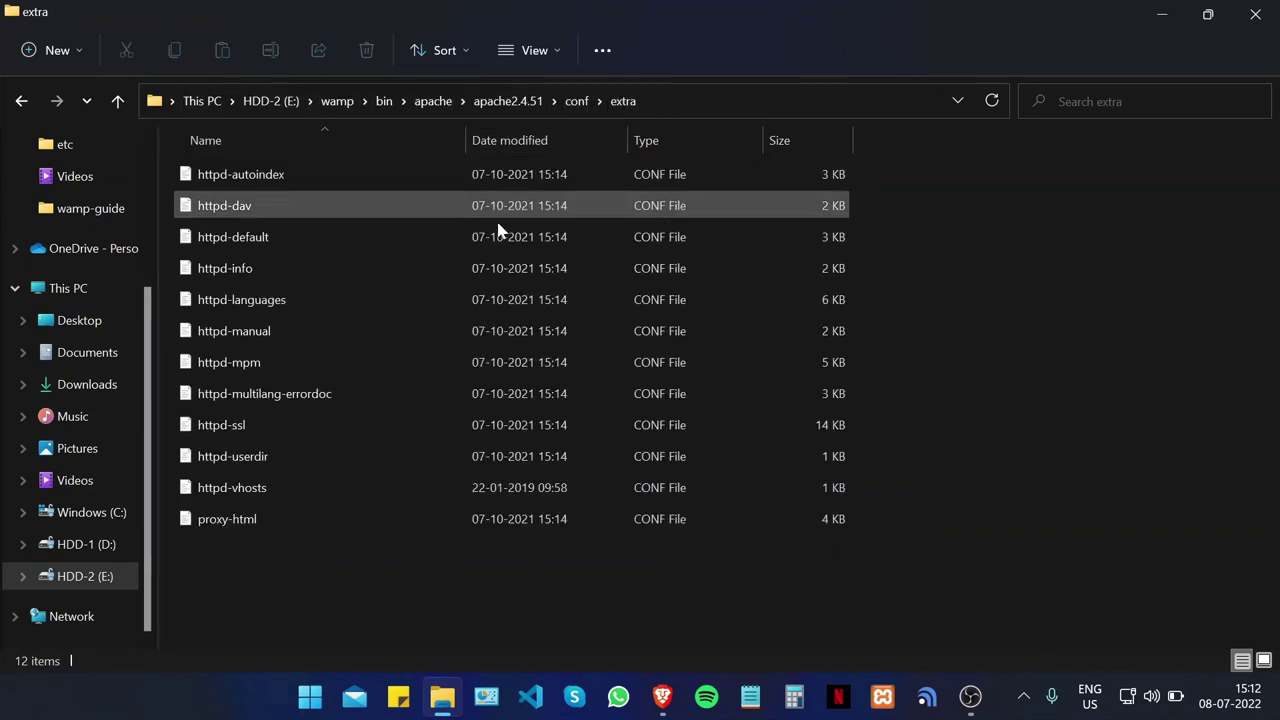
{"action": "right_click", "coordinate": [308, 428]}
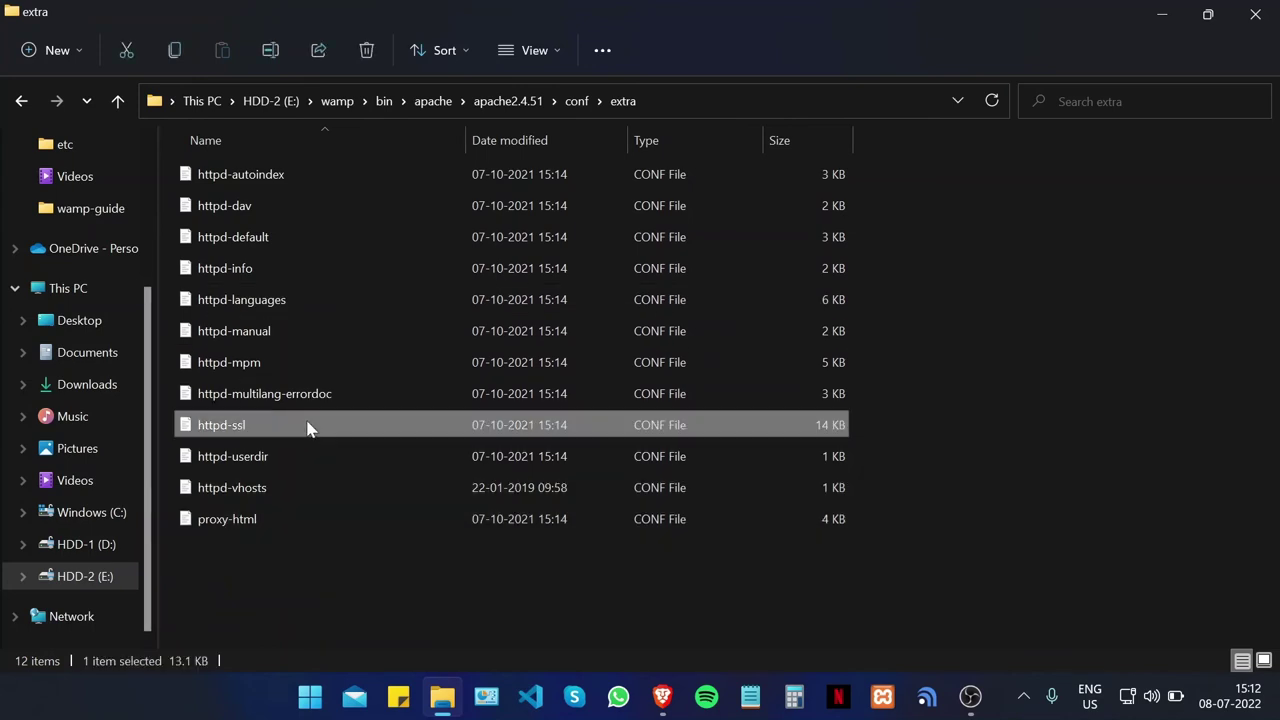
{"action": "mouse_move", "coordinate": [492, 224]}
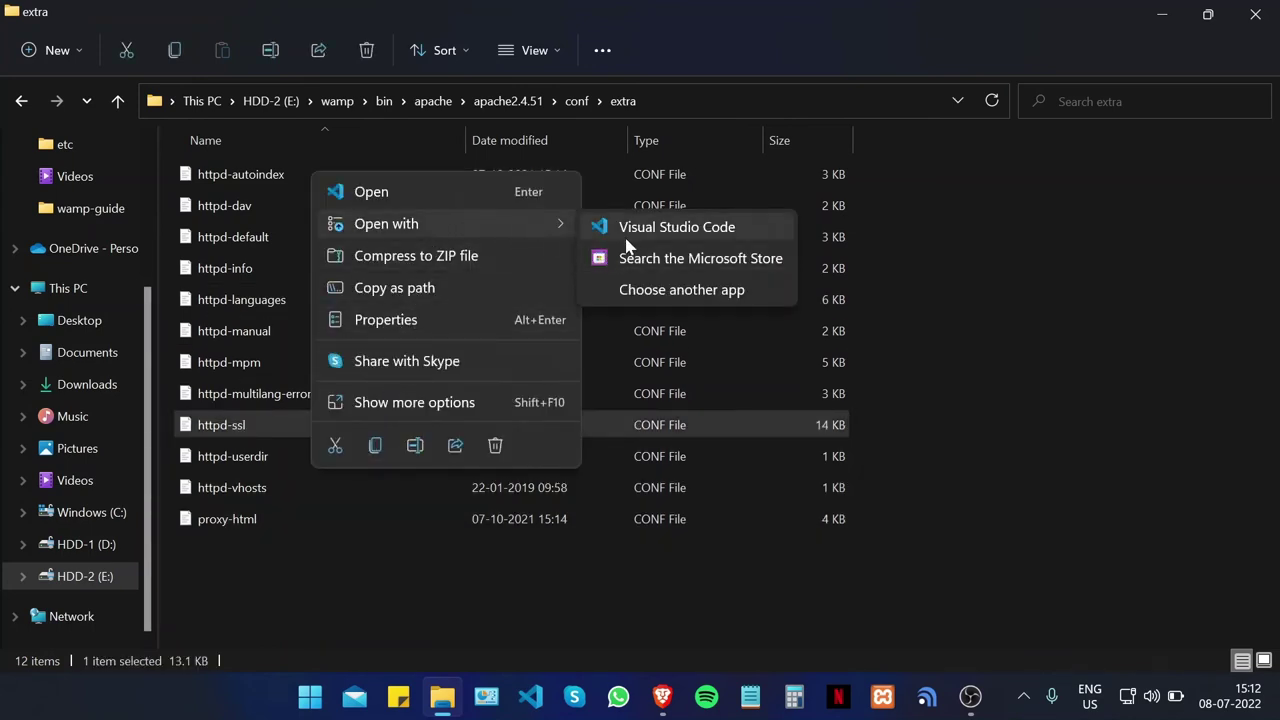
{"action": "left_click", "coordinate": [630, 230]}
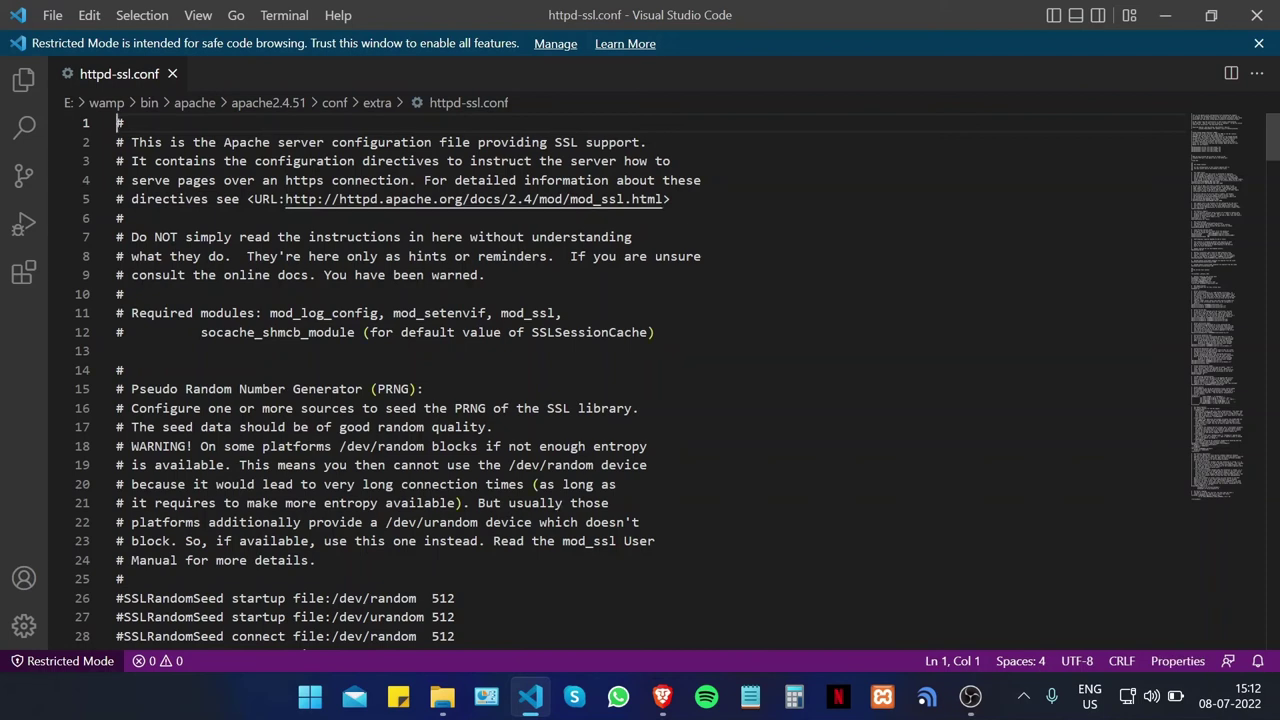
Step: On line 124, replace SRVROOT with INSTALL_DIR and htdocs with www in DocumentRoot
{"action": "scroll", "coordinate": [640, 380], "scroll_direction": "down", "scroll_amount": 3}
{"action": "scroll", "coordinate": [640, 380], "scroll_direction": "down", "scroll_amount": 5}
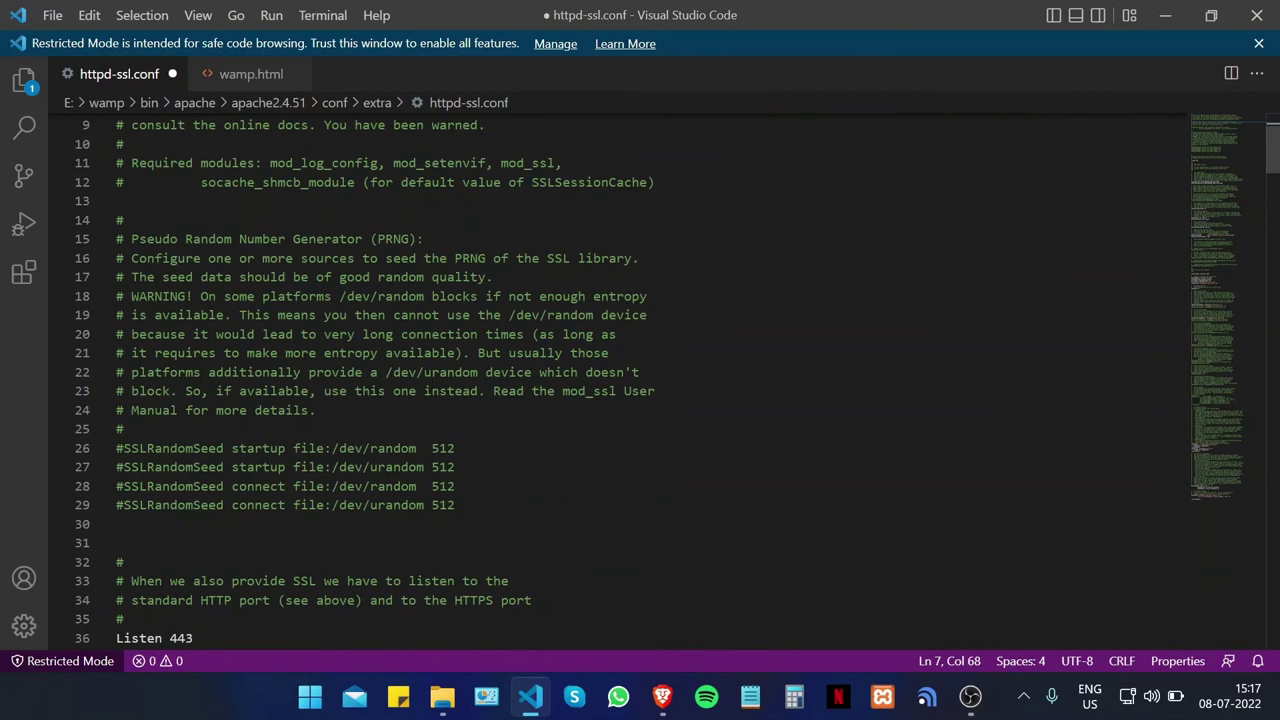
{"action": "scroll", "coordinate": [640, 380], "scroll_direction": "down", "scroll_amount": 17}
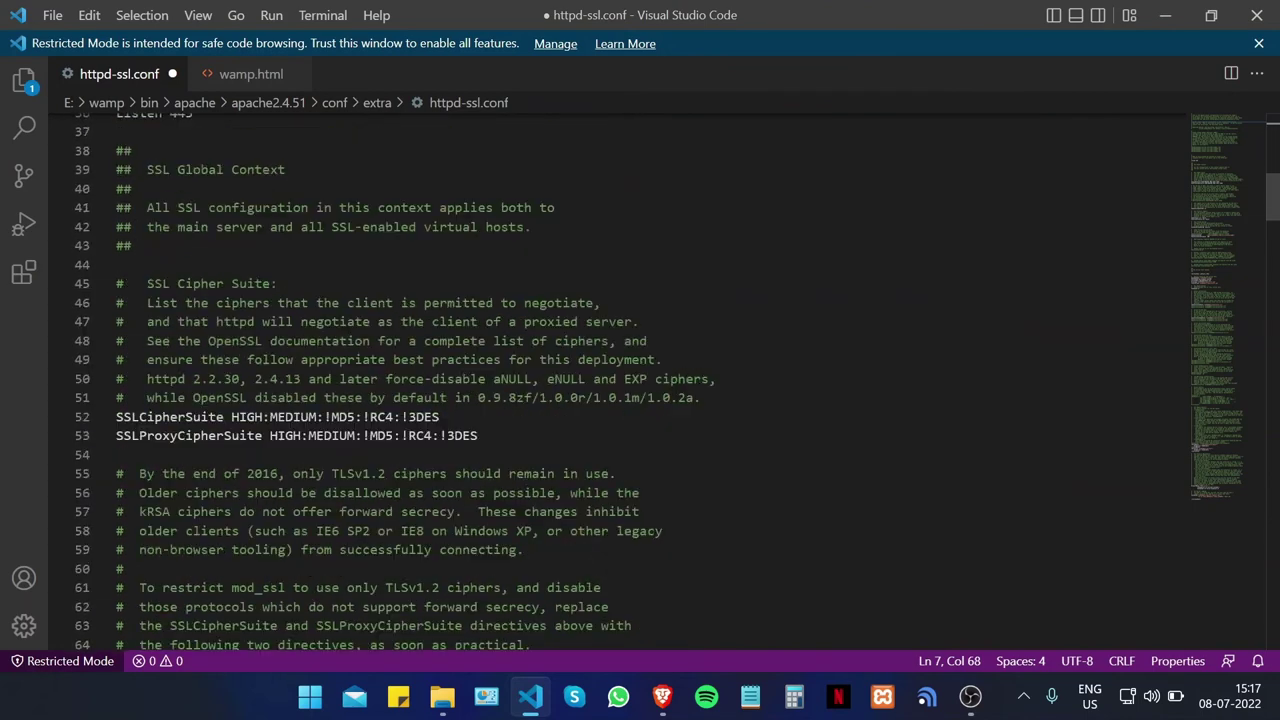
{"action": "scroll", "coordinate": [640, 380], "scroll_direction": "down", "scroll_amount": 16}
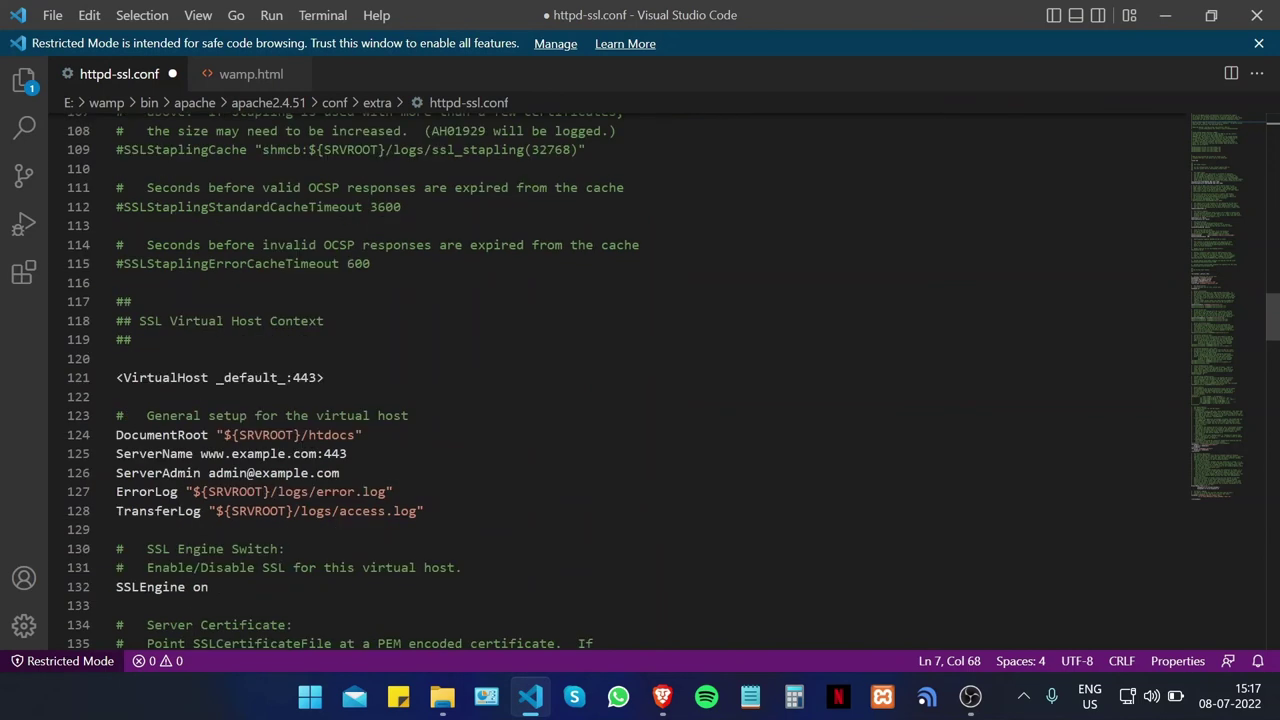
{"action": "left_click_drag", "start_coordinate": [292, 434], "coordinate": [238, 434]}
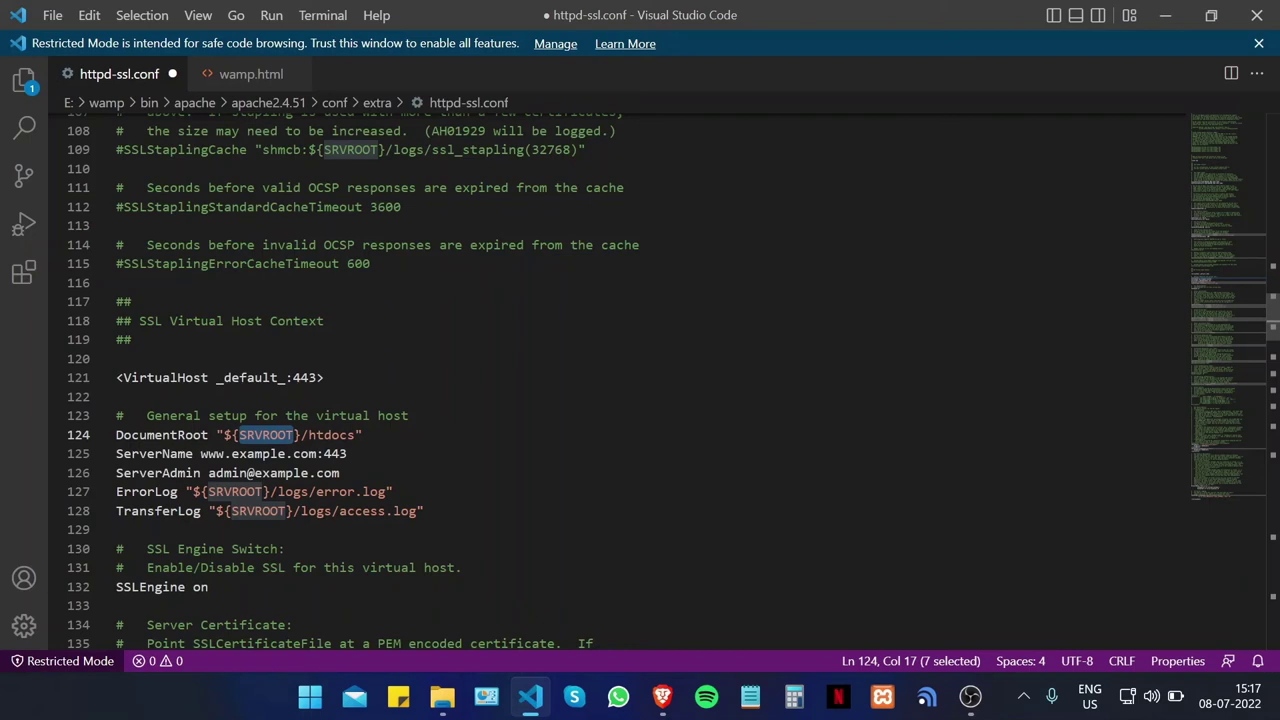
{"action": "type", "text": "INSTALL"}
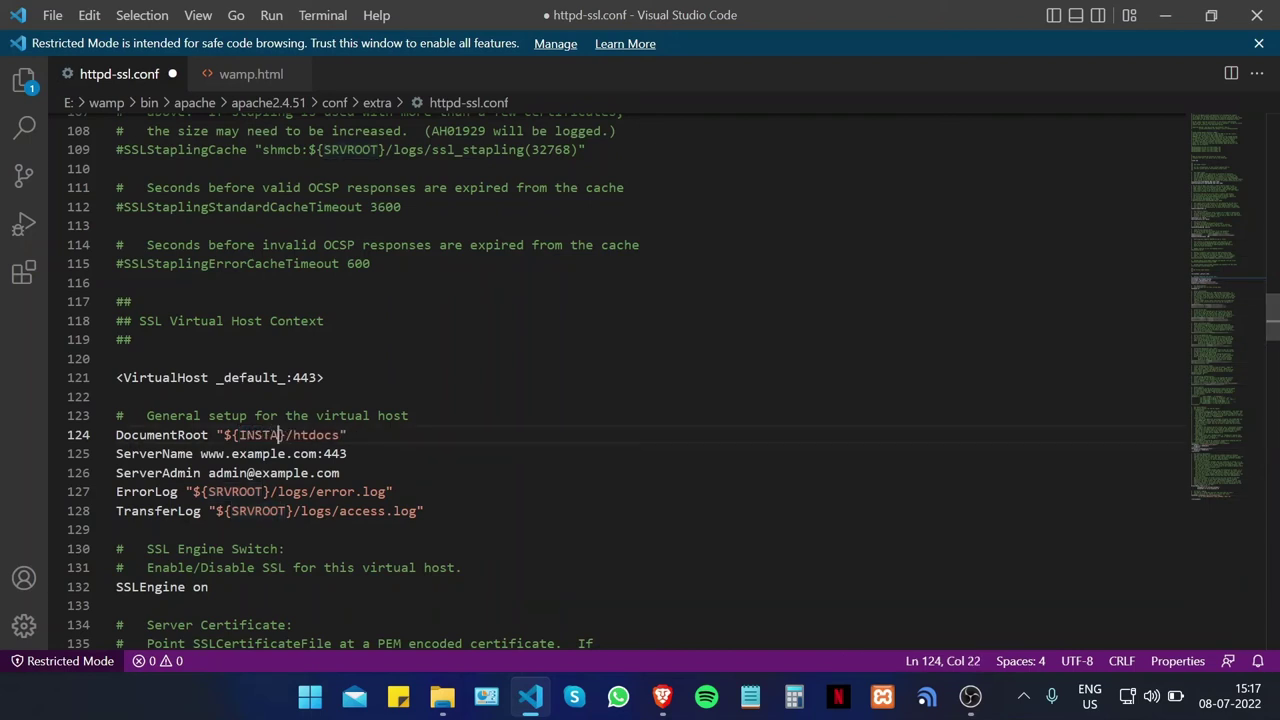
{"action": "type", "text": "_DIR"}
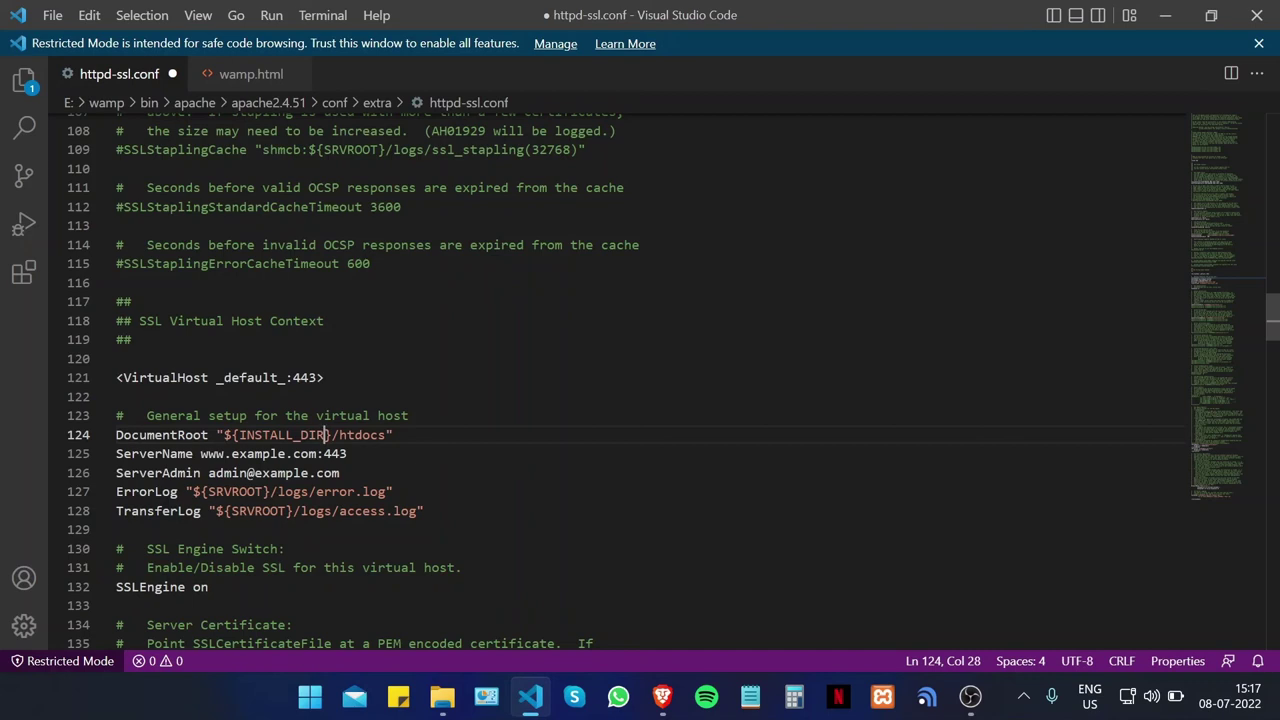
{"action": "left_click", "coordinate": [385, 435]}
{"action": "key", "text": "BackSpace"}
{"action": "key", "text": "BackSpace"}
{"action": "key", "text": "BackSpace"}
{"action": "key", "text": "BackSpace"}
{"action": "key", "text": "BackSpace"}
{"action": "key", "text": "BackSpace"}
{"action": "type", "text": "www"}
{"action": "left_click_drag", "start_coordinate": [232, 453], "coordinate": [318, 453]}
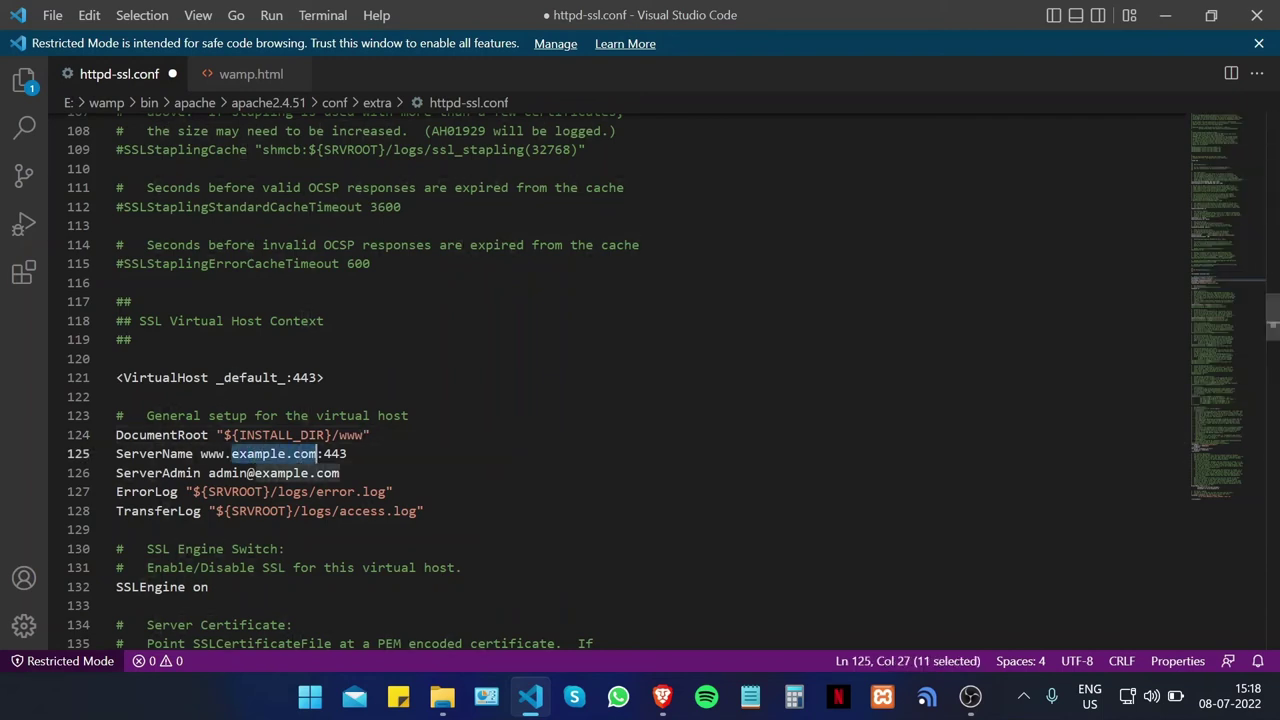
{"action": "type", "text": "sslguides.com."}
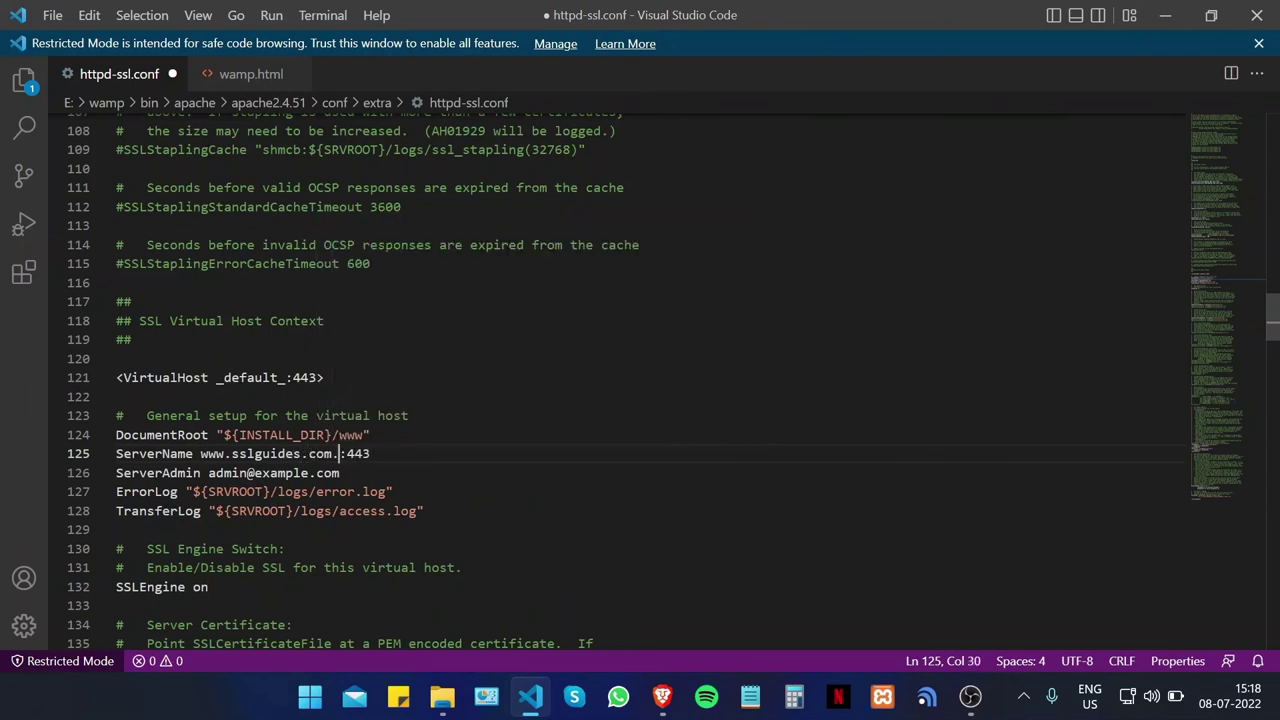
{"action": "type", "text": "au"}
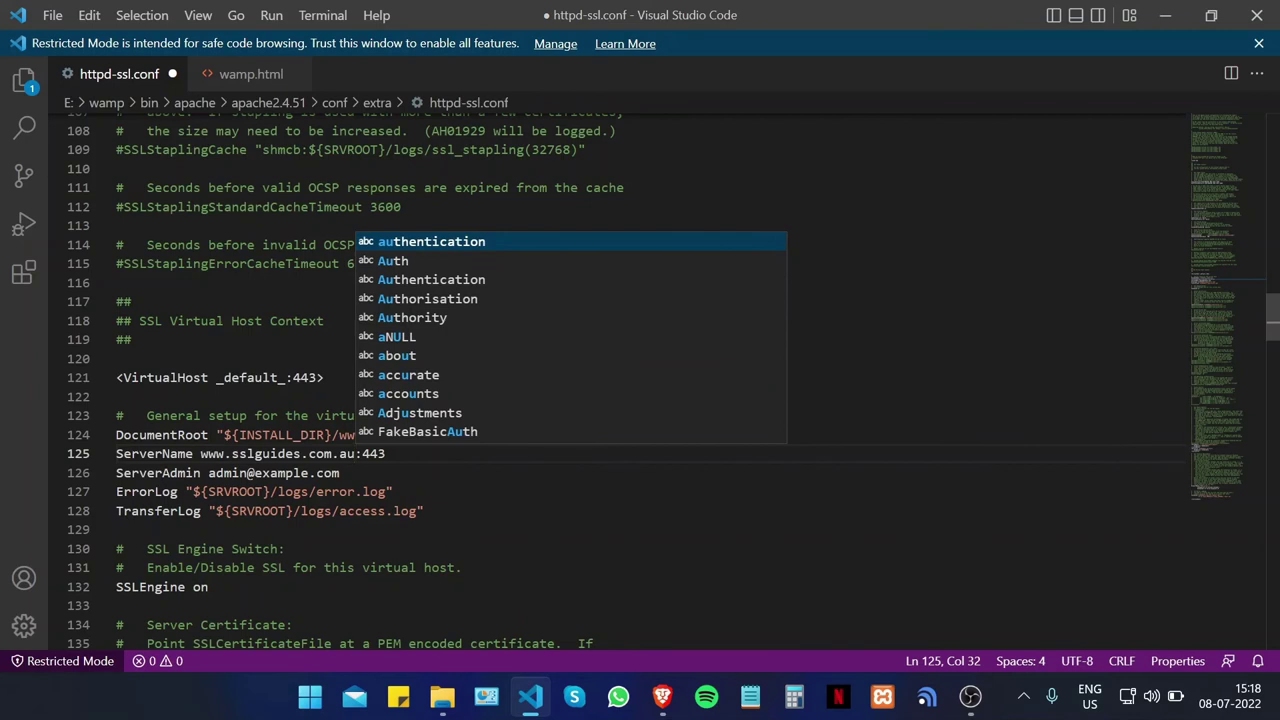
{"action": "left_click", "coordinate": [394, 491]}
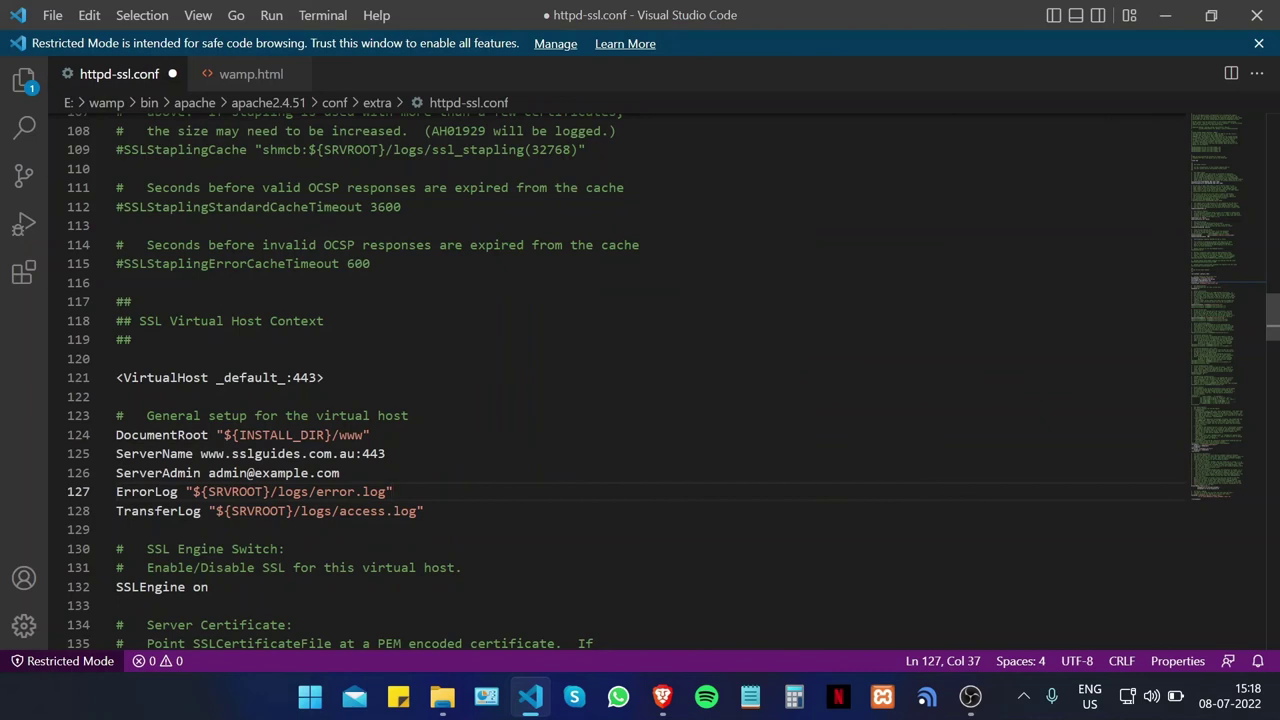
Step: Point SSLCertificateFile on line 144 to conf/ssl/certificate.crt
{"action": "scroll", "coordinate": [620, 380], "scroll_direction": "down", "scroll_amount": 8}
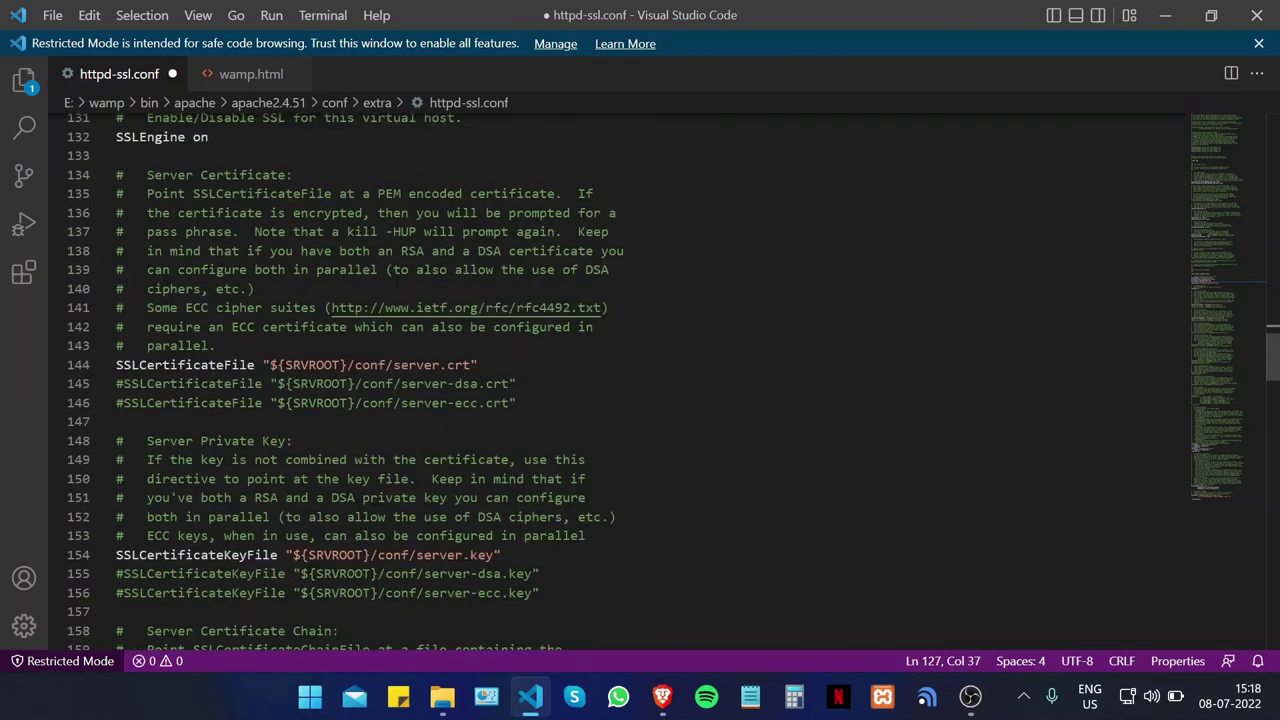
{"action": "left_click", "coordinate": [392, 365]}
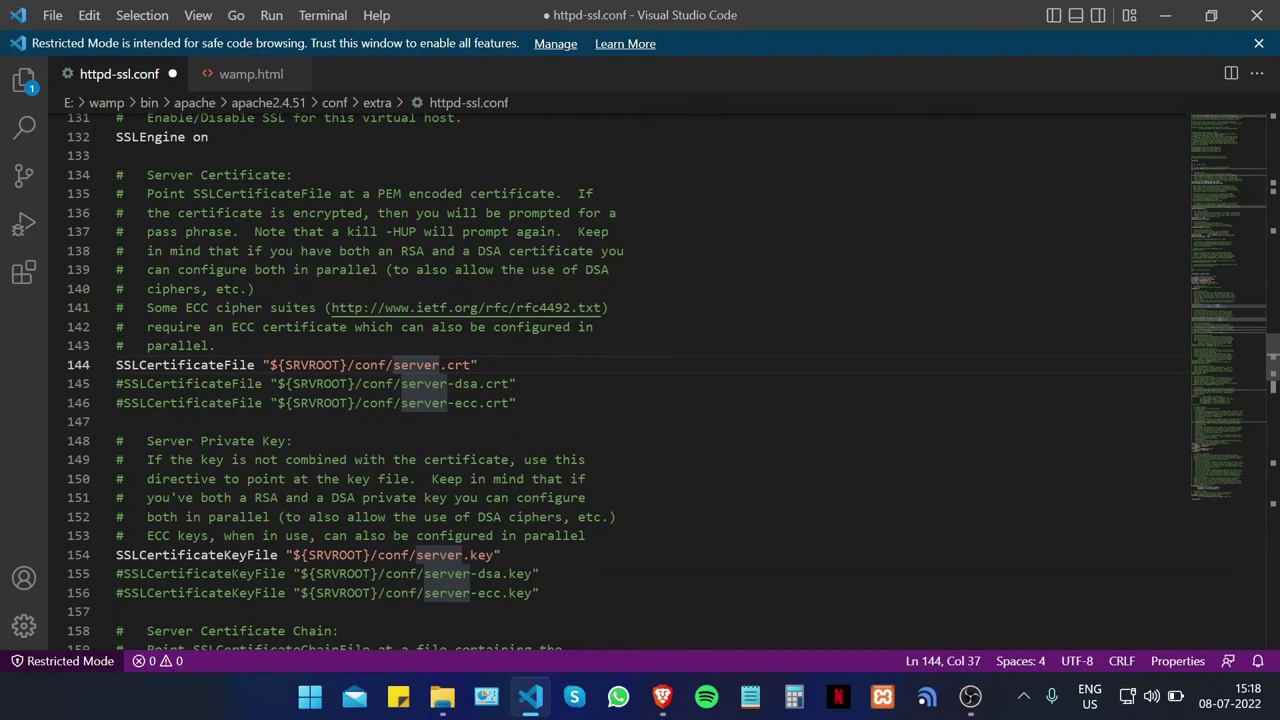
{"action": "type", "text": "ssl"}
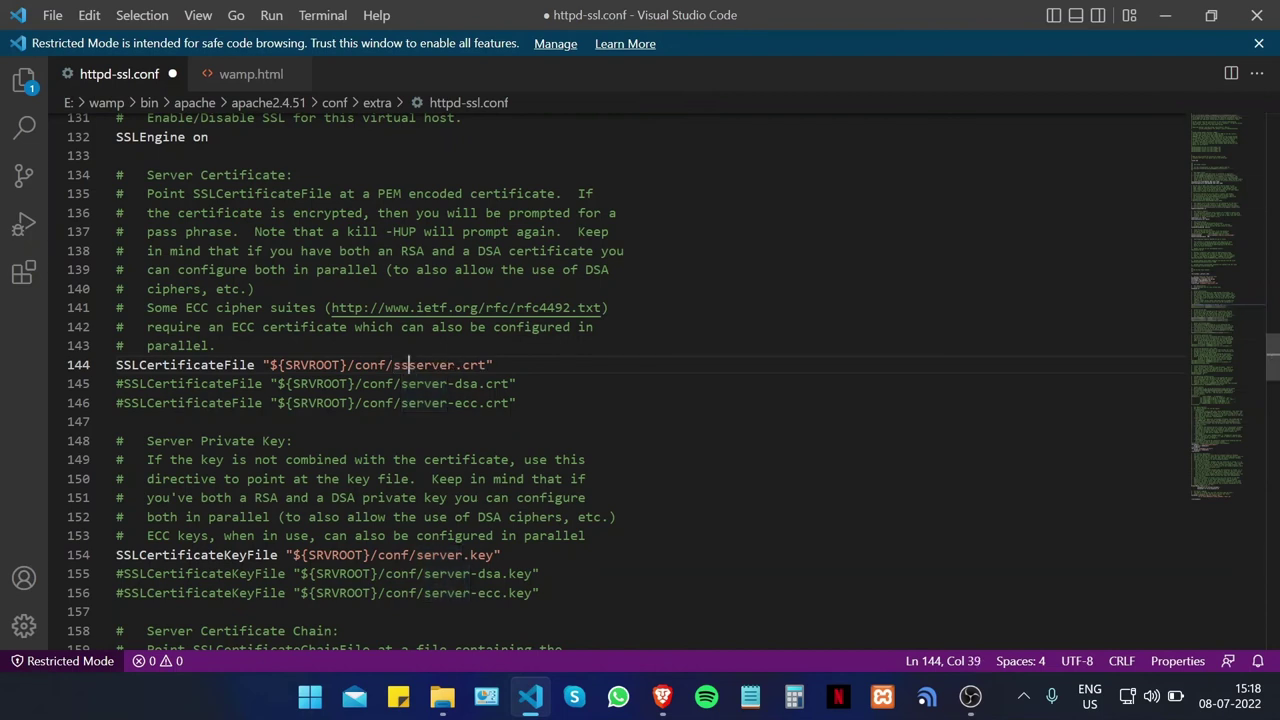
{"action": "type", "text": "/"}
{"action": "key", "text": "Down"}
{"action": "key", "text": "Down"}
{"action": "key", "text": "Down"}
{"action": "key", "text": "Down"}
{"action": "key", "text": "Down"}
{"action": "key", "text": "Down"}
{"action": "key", "text": "Down"}
{"action": "key", "text": "Down"}
{"action": "key", "text": "Down"}
{"action": "key", "text": "Down"}
{"action": "key", "text": "Down"}
{"action": "key", "text": "Down"}
{"action": "key", "text": "Down"}
{"action": "key", "text": "Down"}
{"action": "key", "text": "Down"}
{"action": "key", "text": "Down"}
{"action": "key", "text": "Down"}
{"action": "key", "text": "Down"}
{"action": "key", "text": "Down"}
{"action": "key", "text": "Down"}
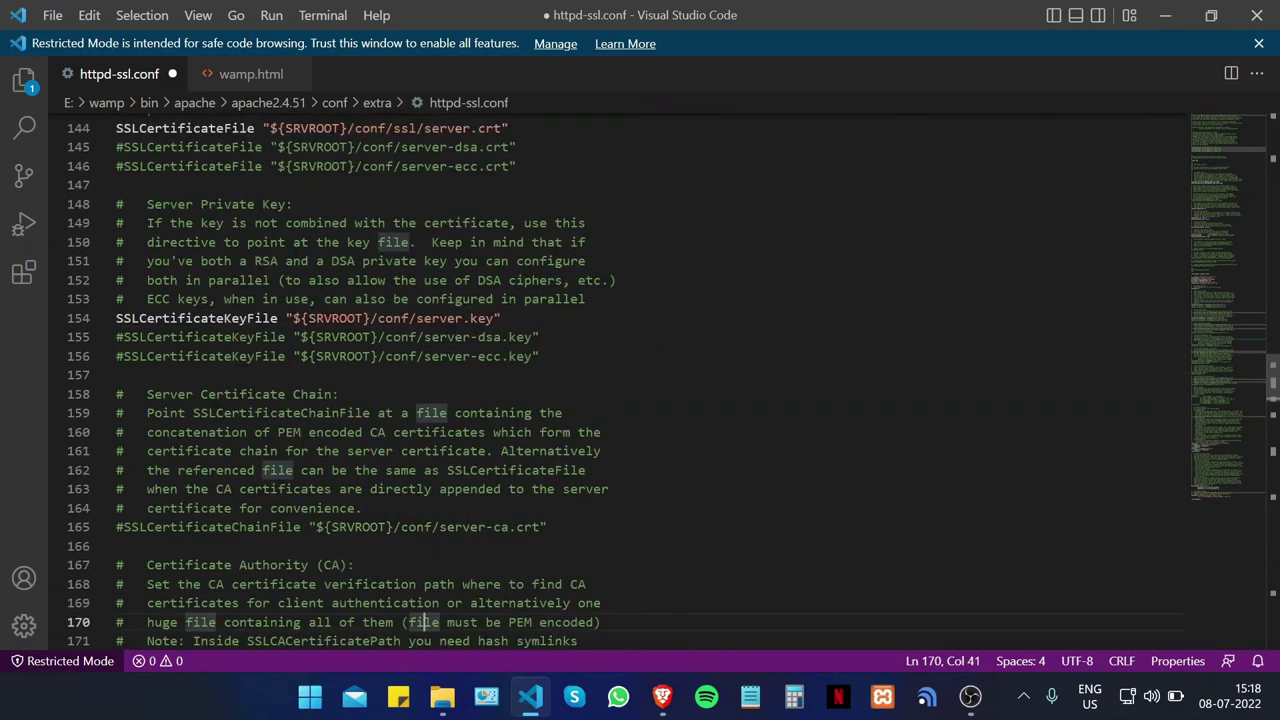
{"action": "scroll", "coordinate": [640, 380], "scroll_direction": "up", "scroll_amount": 2}
{"action": "left_click", "coordinate": [471, 202]}
{"action": "key", "text": "BackSpace"}
{"action": "key", "text": "BackSpace"}
{"action": "key", "text": "BackSpace"}
{"action": "key", "text": "BackSpace"}
{"action": "key", "text": "BackSpace"}
{"action": "key", "text": "BackSpace"}
{"action": "type", "text": "certif"}
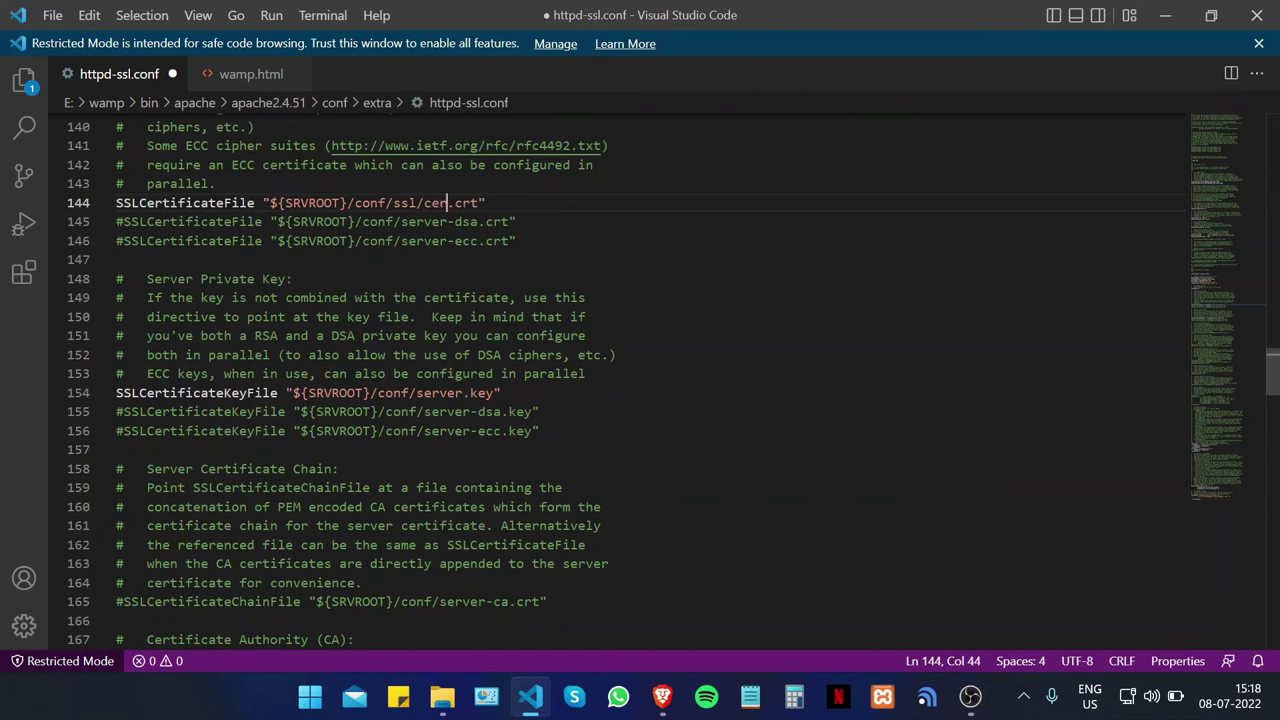
{"action": "type", "text": "icate"}
Step: Point SSLCertificateKeyFile on line 154 to conf/ssl/private.key, then search for Custom
{"action": "left_click", "coordinate": [462, 393]}
{"action": "left_click", "coordinate": [416, 411]}
{"action": "key", "text": "Up"}
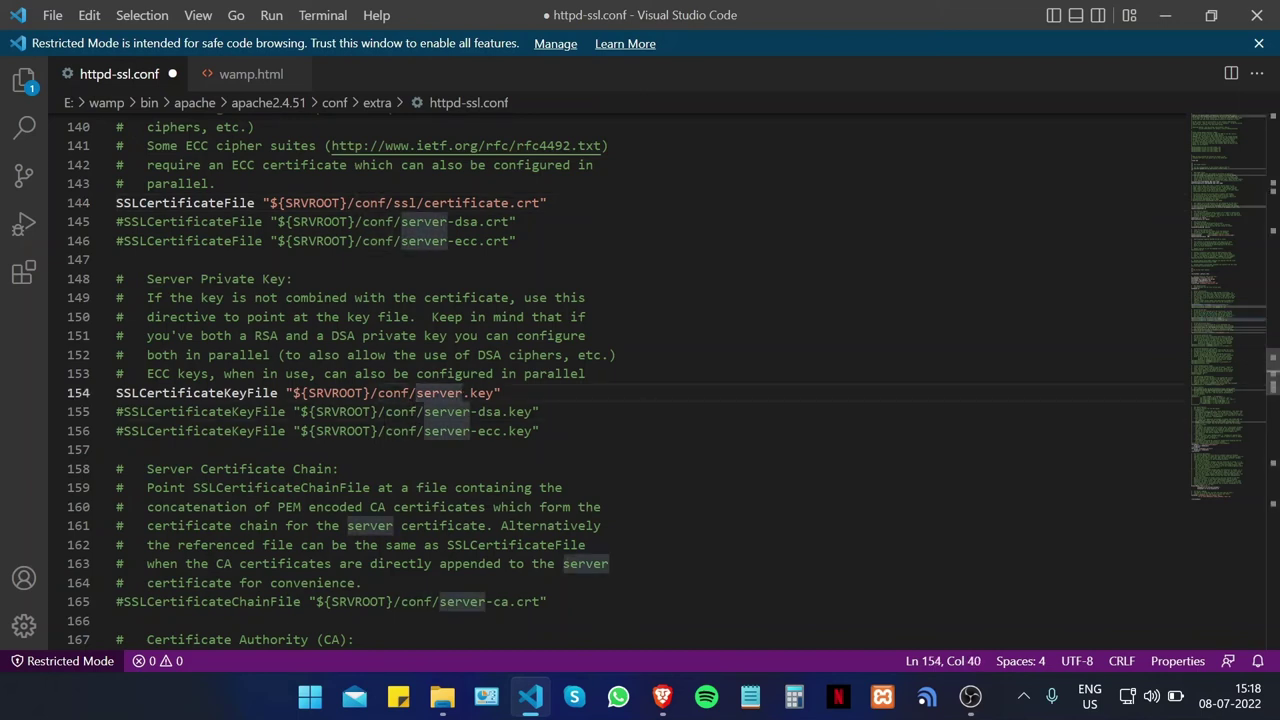
{"action": "type", "text": "/"}
{"action": "key", "text": "BackSpace"}
{"action": "type", "text": "ssl/"}
{"action": "key", "text": "Right"}
{"action": "key", "text": "Right"}
{"action": "key", "text": "Right"}
{"action": "key", "text": "Right"}
{"action": "key", "text": "Right"}
{"action": "key", "text": "BackSpace"}
{"action": "key", "text": "BackSpace"}
{"action": "key", "text": "BackSpace"}
{"action": "key", "text": "BackSpace"}
{"action": "key", "text": "BackSpace"}
{"action": "key", "text": "BackSpace"}
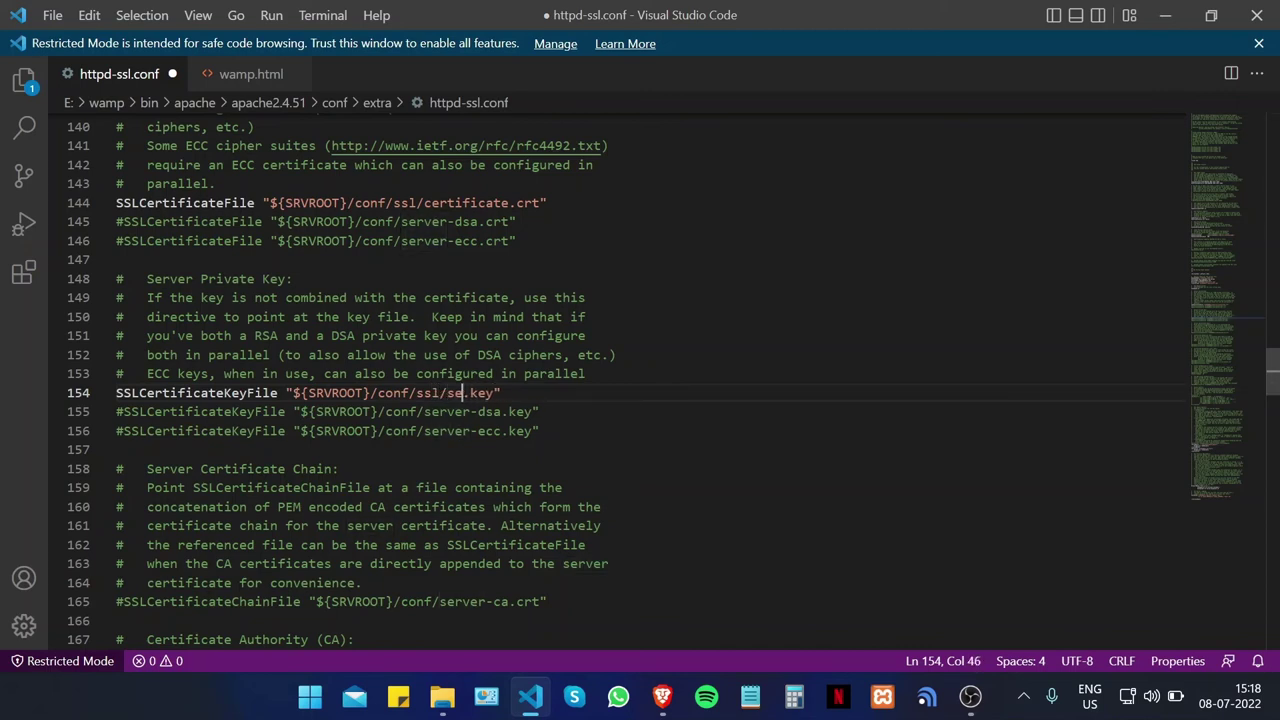
{"action": "type", "text": "private"}
{"action": "key", "text": "ctrl+f"}
{"action": "type", "text": "Custom"}
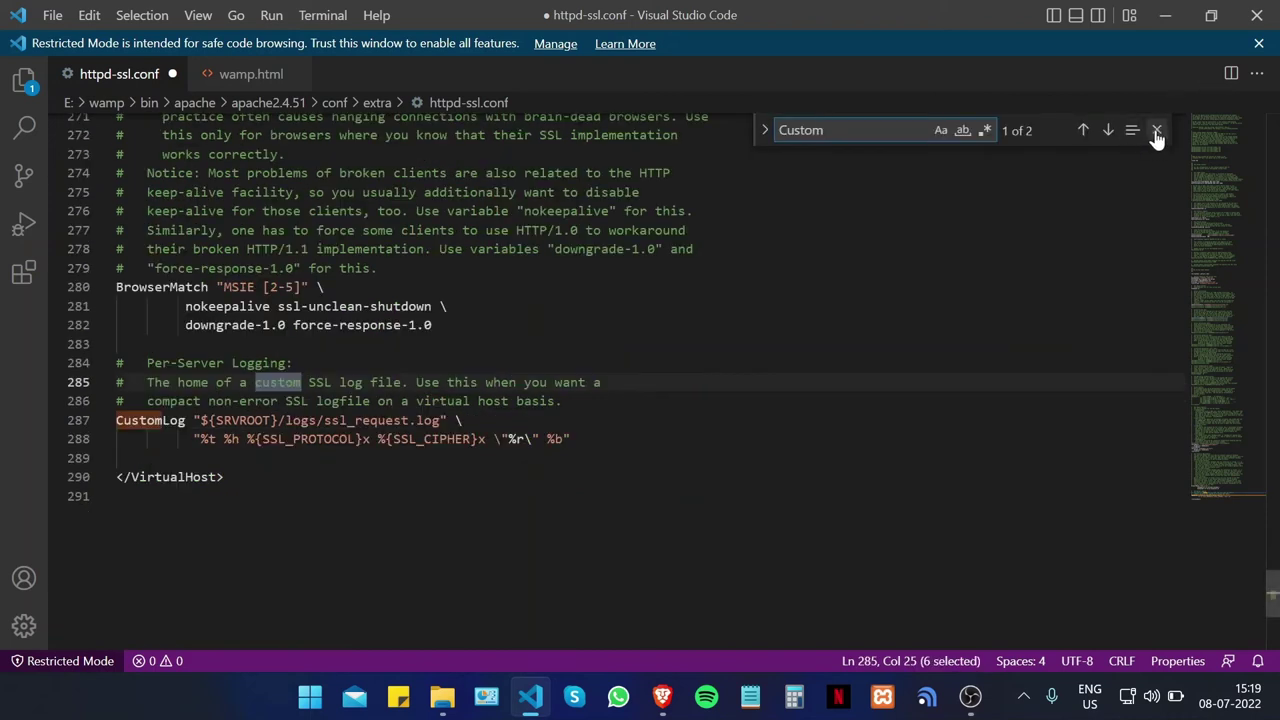
Step: Close the search, save httpd-ssl.conf, and switch from VS Code to the desktop
{"action": "left_click", "coordinate": [1157, 133]}
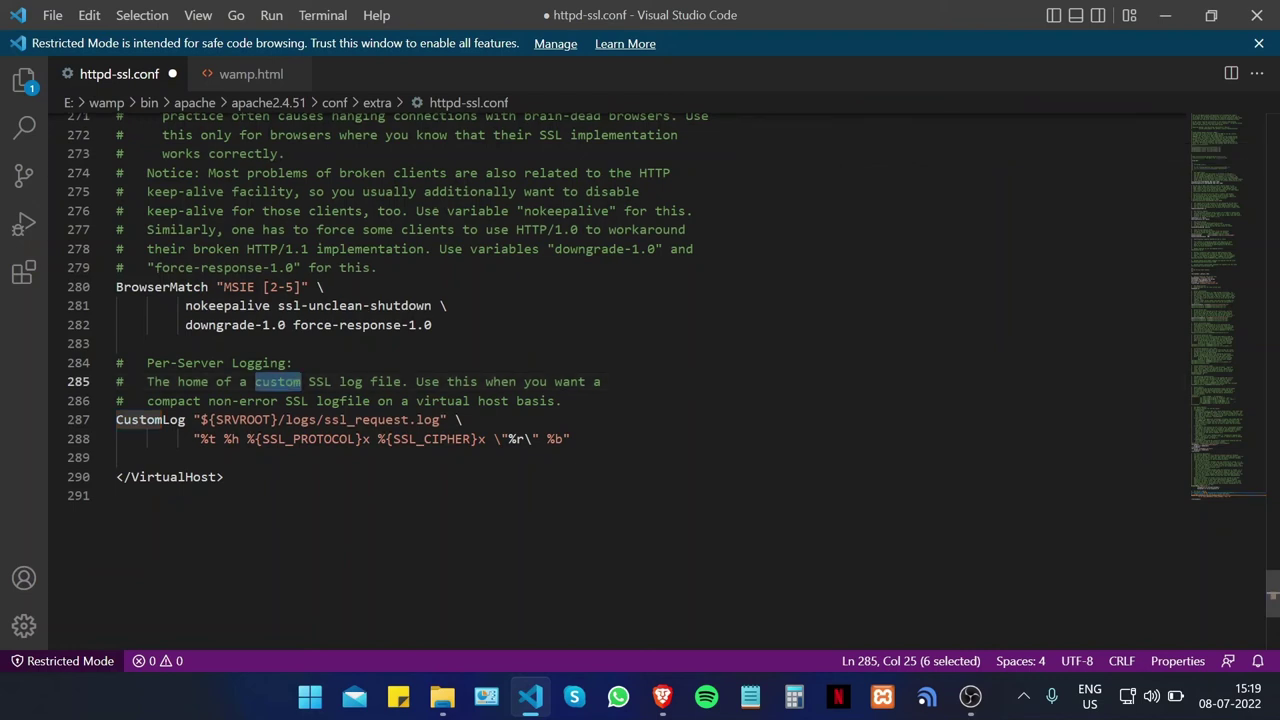
{"action": "key", "text": "ctrl+s"}
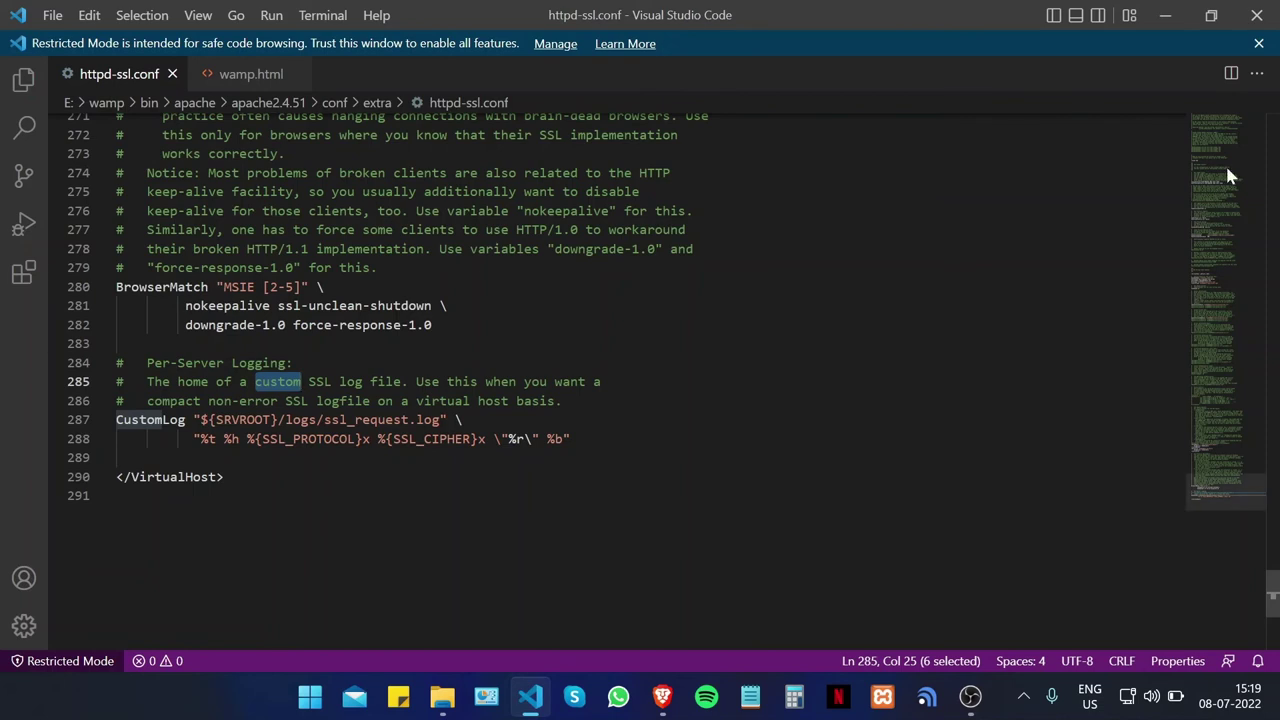
{"action": "key", "text": "alt+Tab"}
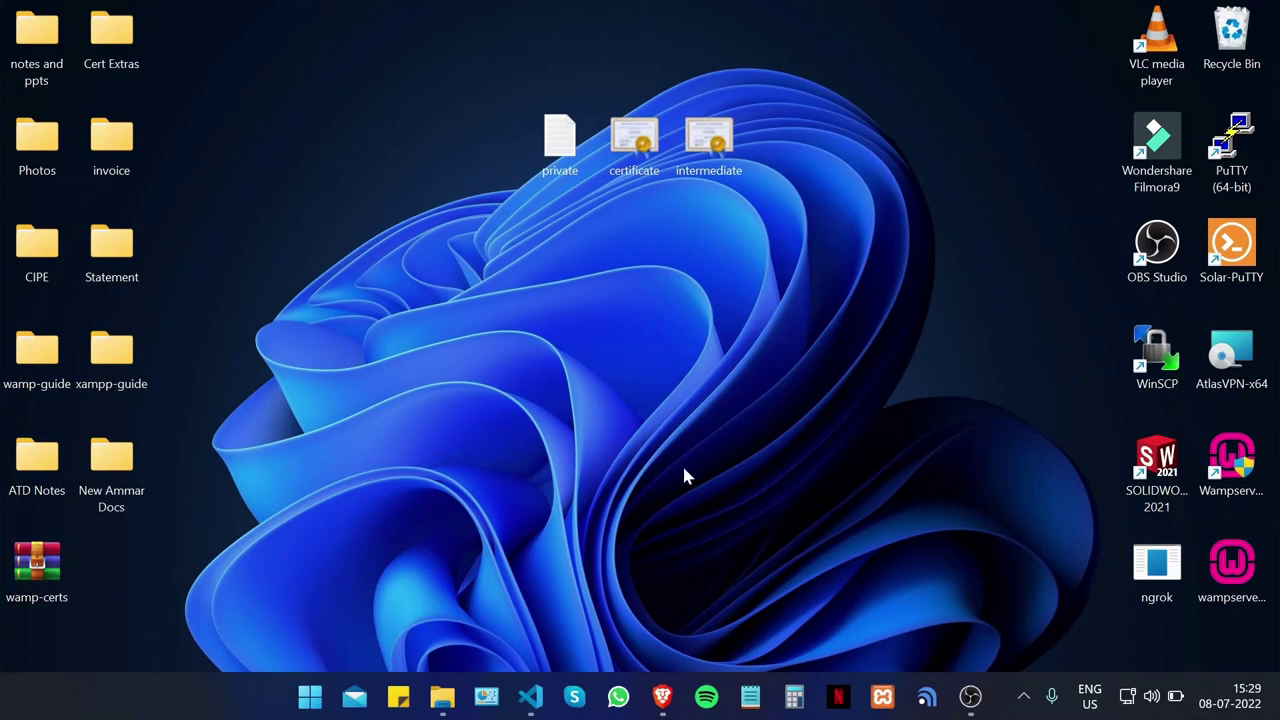
Step: Browse to E:\wamp\bin\apache\apache2.4.51\conf\extra and open httpd-vhosts in VS Code
{"action": "left_click", "coordinate": [442, 697]}
{"action": "scroll", "coordinate": [75, 520], "scroll_direction": "down", "scroll_amount": 2}
{"action": "left_click", "coordinate": [75, 576]}
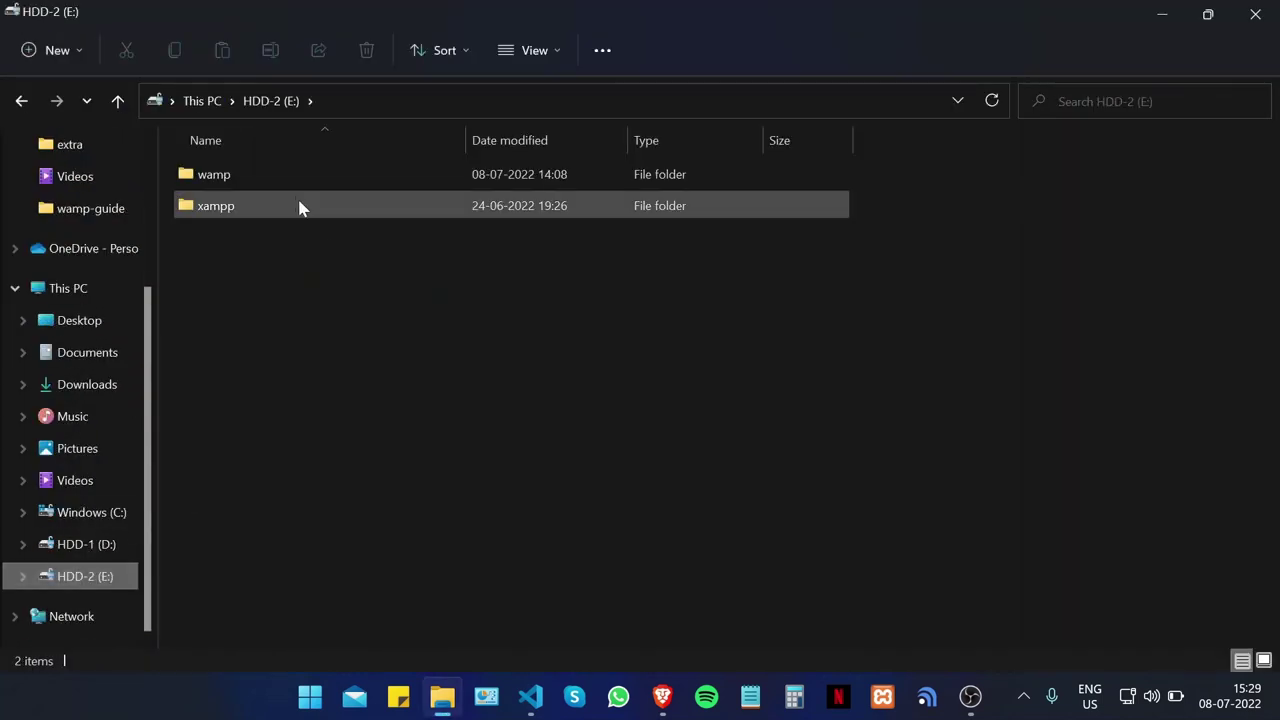
{"action": "double_click", "coordinate": [300, 178]}
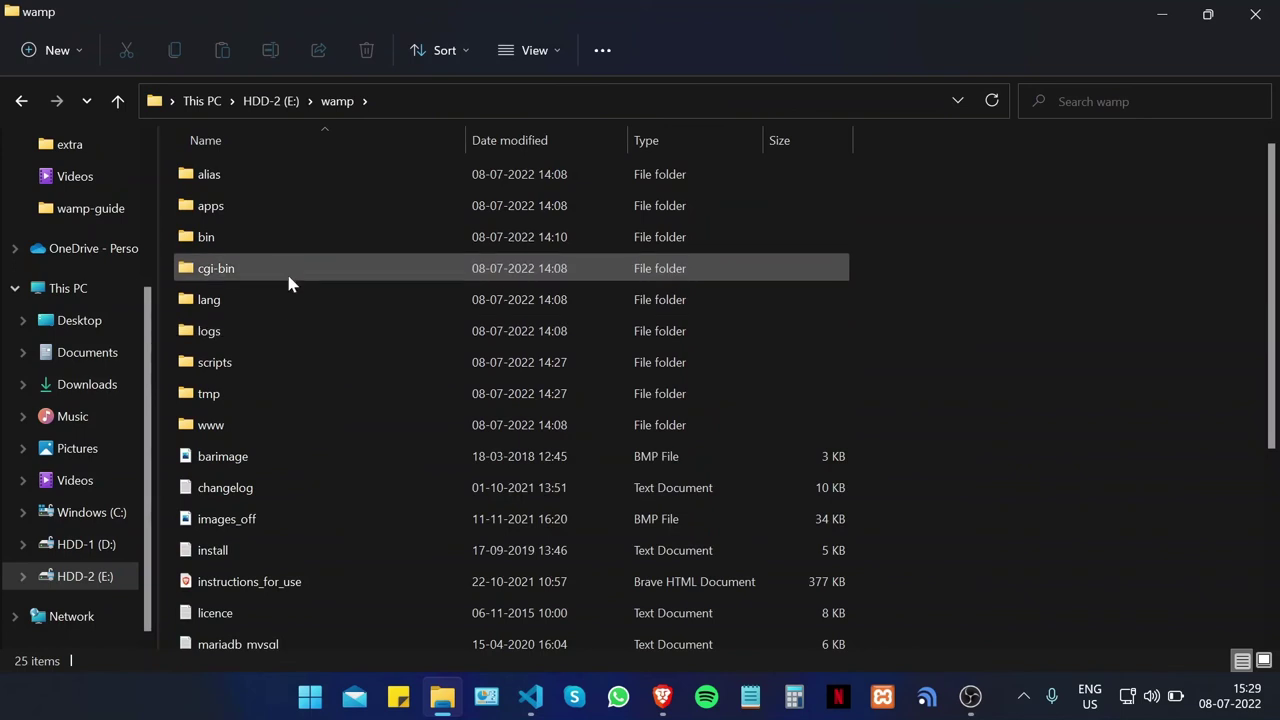
{"action": "double_click", "coordinate": [287, 240]}
{"action": "left_click", "coordinate": [297, 180]}
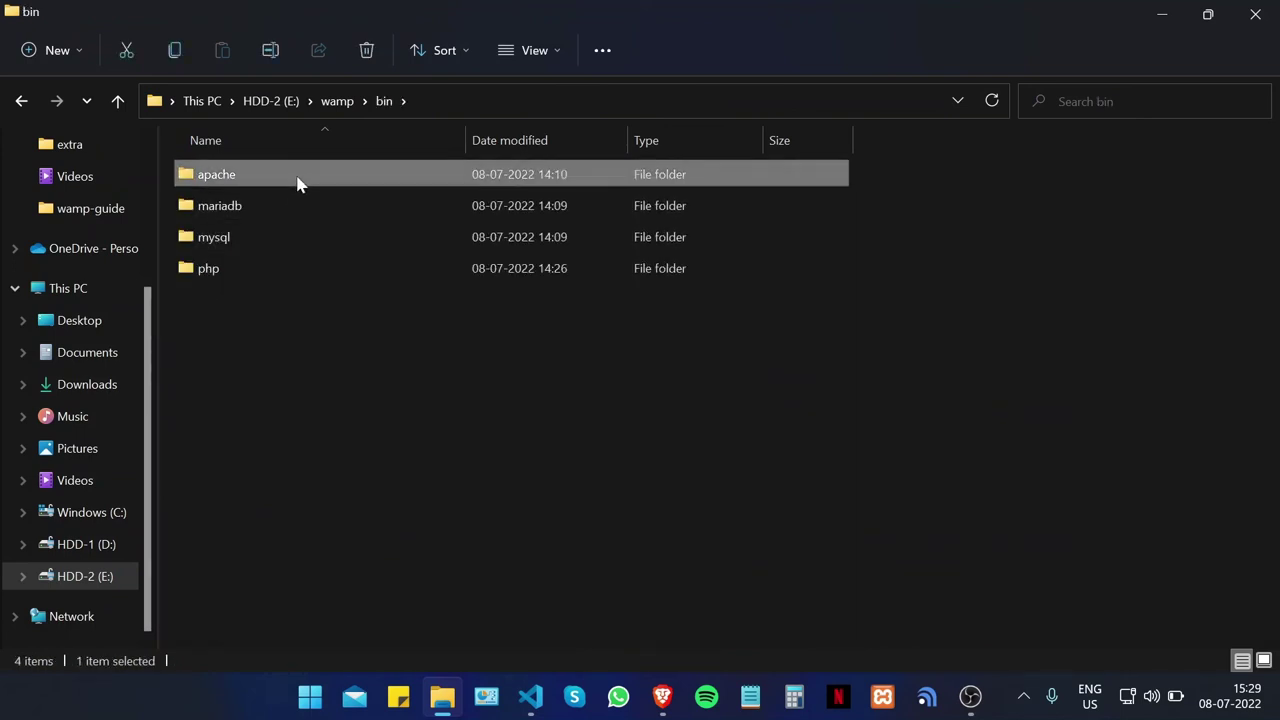
{"action": "double_click", "coordinate": [297, 180]}
{"action": "double_click", "coordinate": [275, 181]}
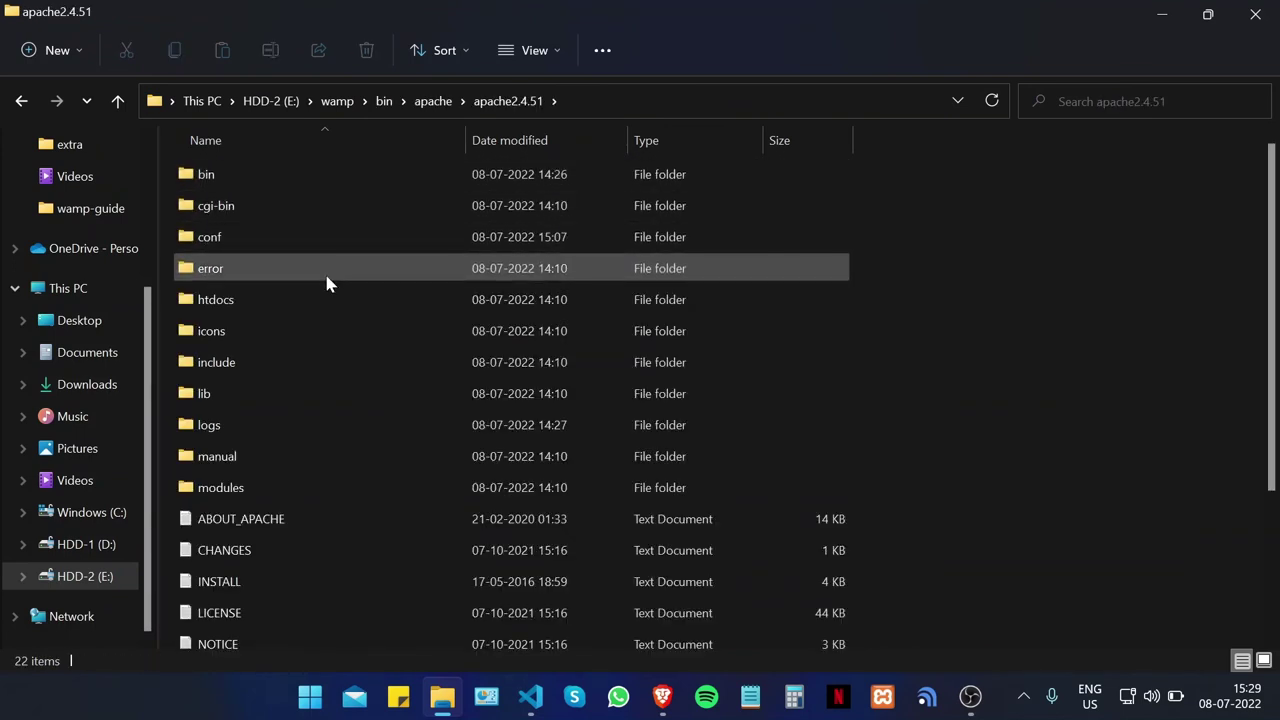
{"action": "double_click", "coordinate": [279, 248]}
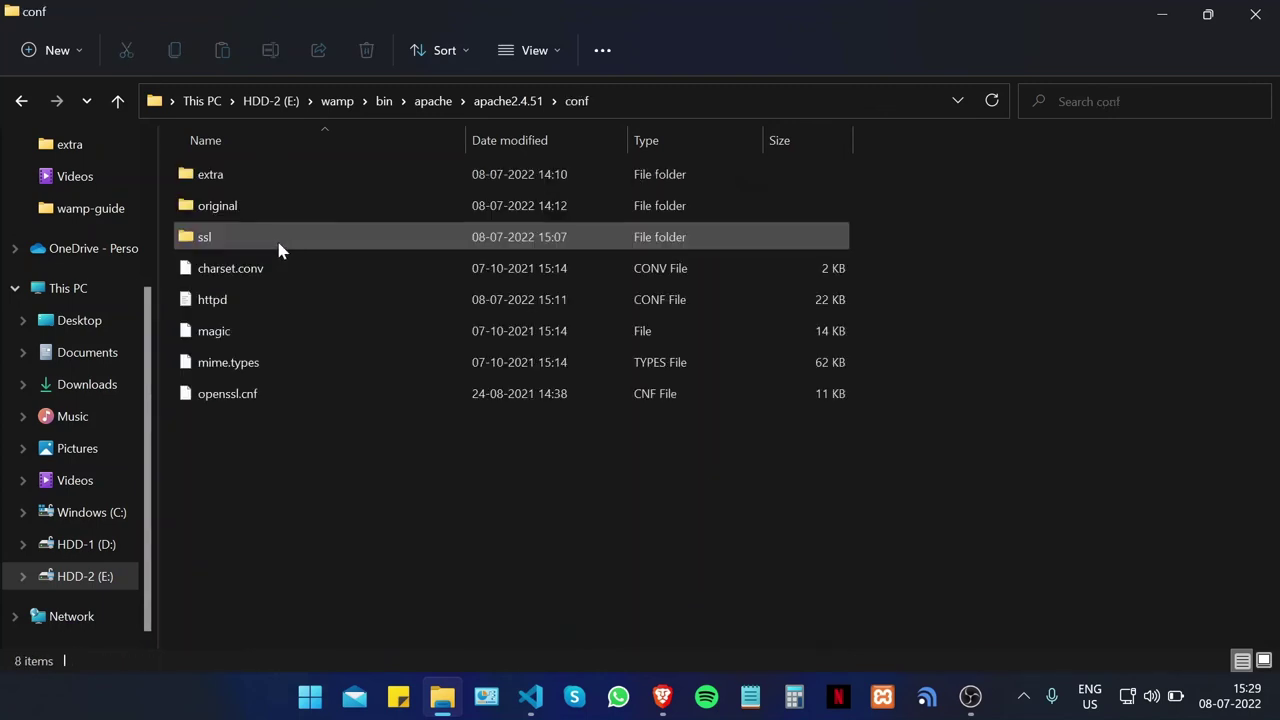
{"action": "double_click", "coordinate": [333, 175]}
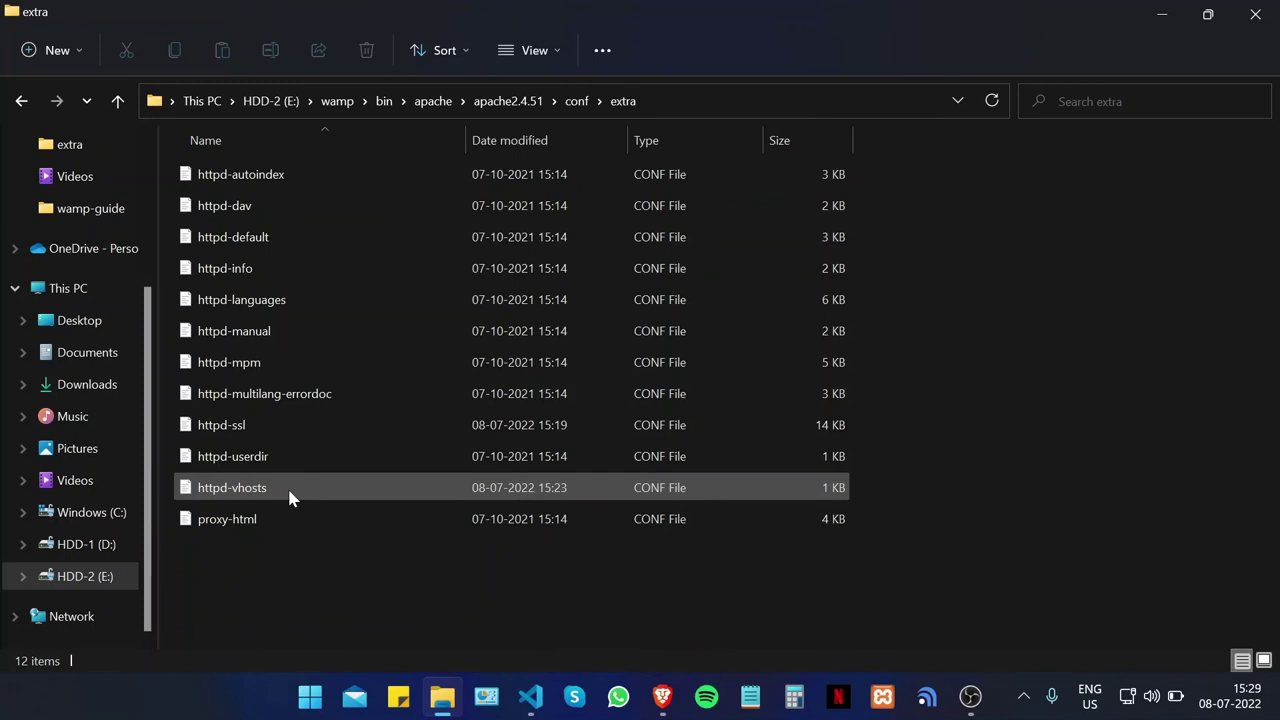
{"action": "left_click", "coordinate": [291, 489]}
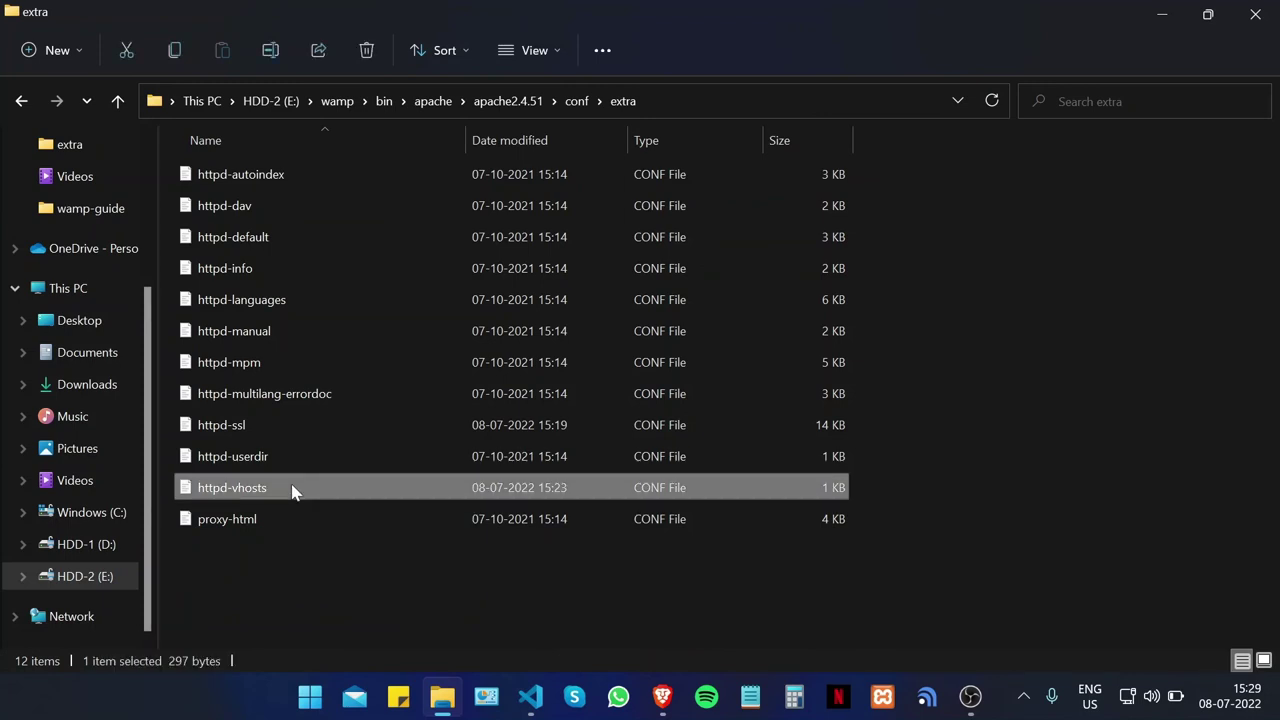
{"action": "double_click", "coordinate": [293, 489]}
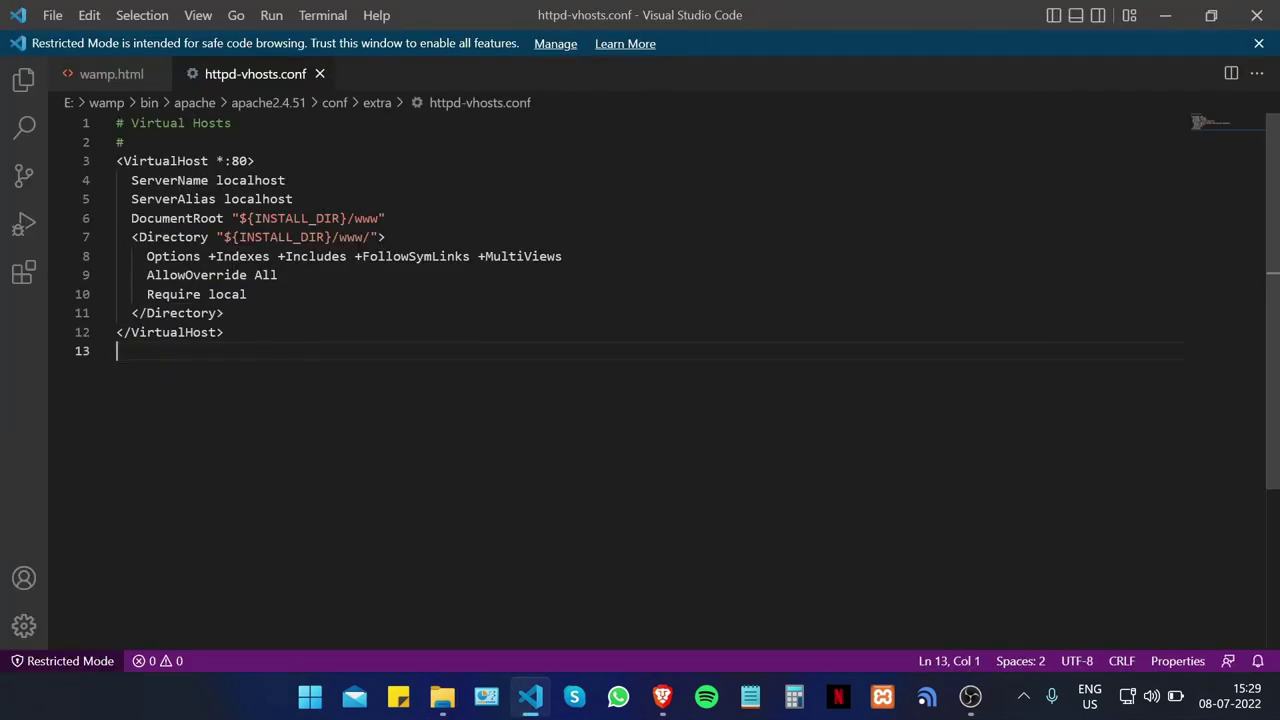
Step: Change the VirtualHost port from 80 to 443
{"action": "left_click", "coordinate": [247, 161]}
{"action": "key", "text": "BackSpace"}
{"action": "key", "text": "BackSpace"}
{"action": "type", "text": "443"}
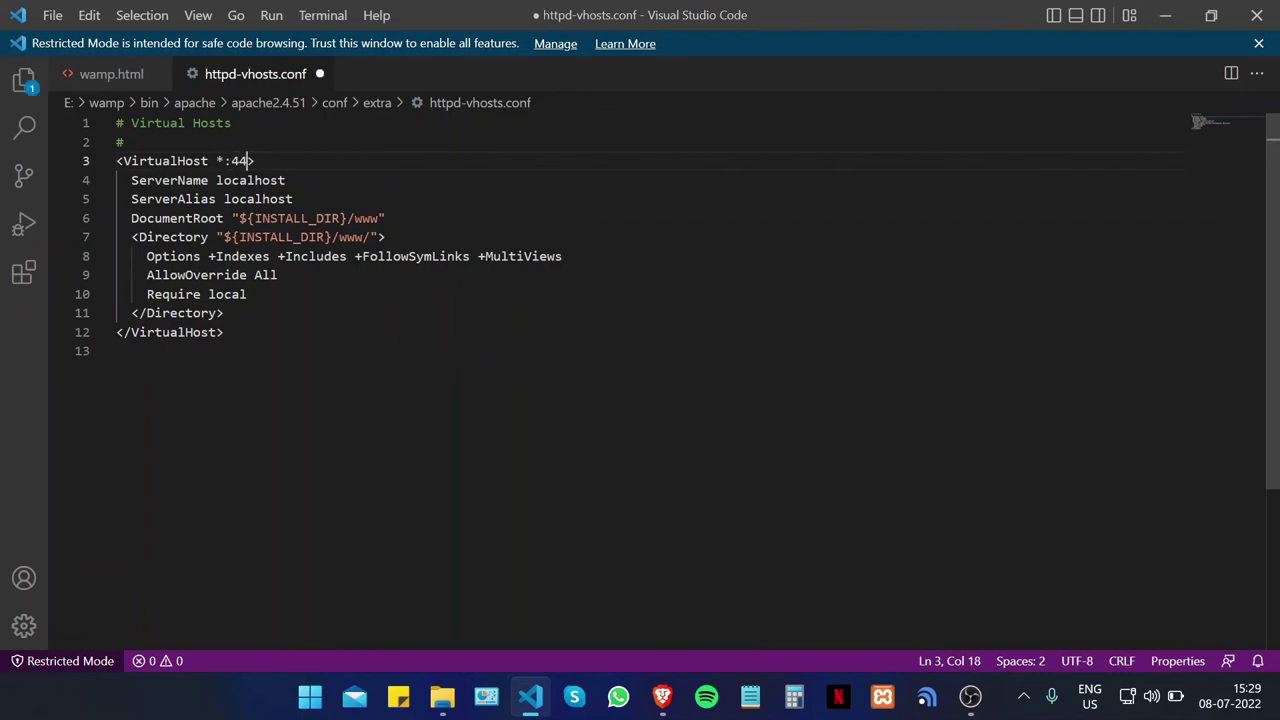
{"action": "left_click", "coordinate": [285, 180]}
{"action": "key", "text": "BackSpace"}
{"action": "key", "text": "BackSpace"}
{"action": "key", "text": "BackSpace"}
{"action": "key", "text": "BackSpace"}
{"action": "key", "text": "BackSpace"}
{"action": "key", "text": "BackSpace"}
{"action": "key", "text": "BackSpace"}
{"action": "key", "text": "BackSpace"}
{"action": "key", "text": "BackSpace"}
{"action": "type", "text": "ssslguides.com.au"}
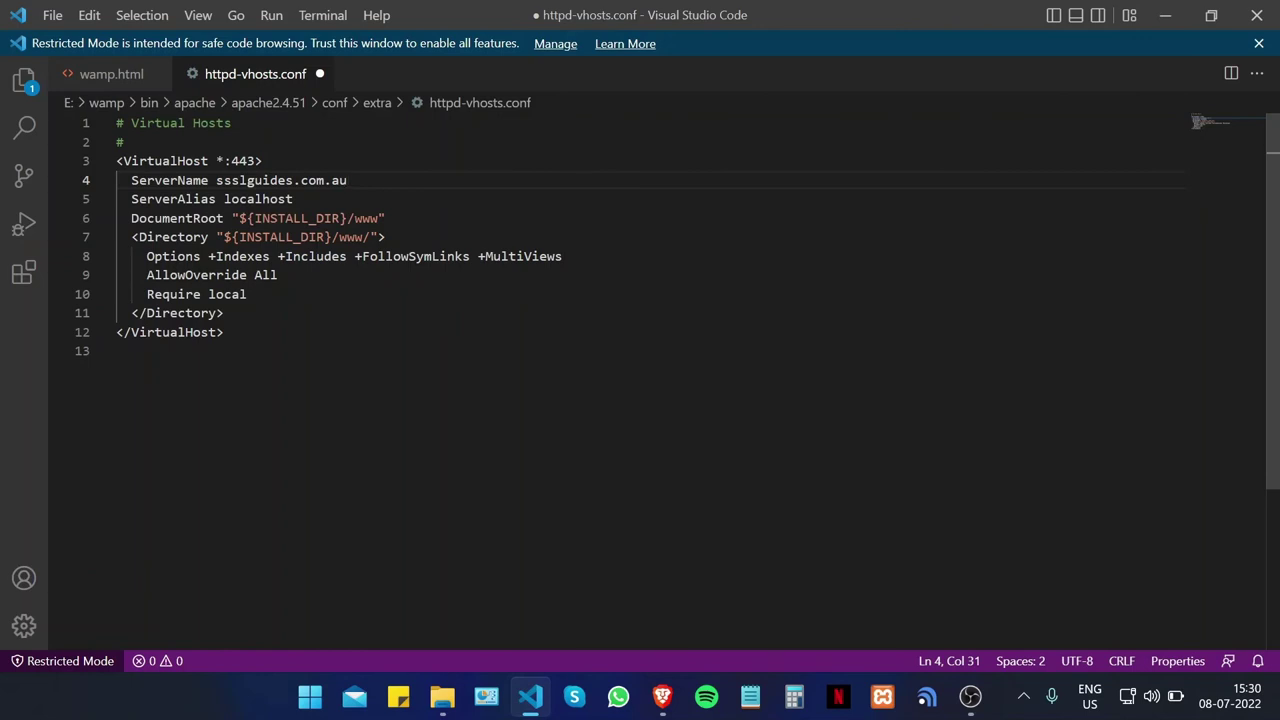
{"action": "left_click_drag", "start_coordinate": [347, 180], "coordinate": [216, 180]}
{"action": "key", "text": "ctrl+c"}
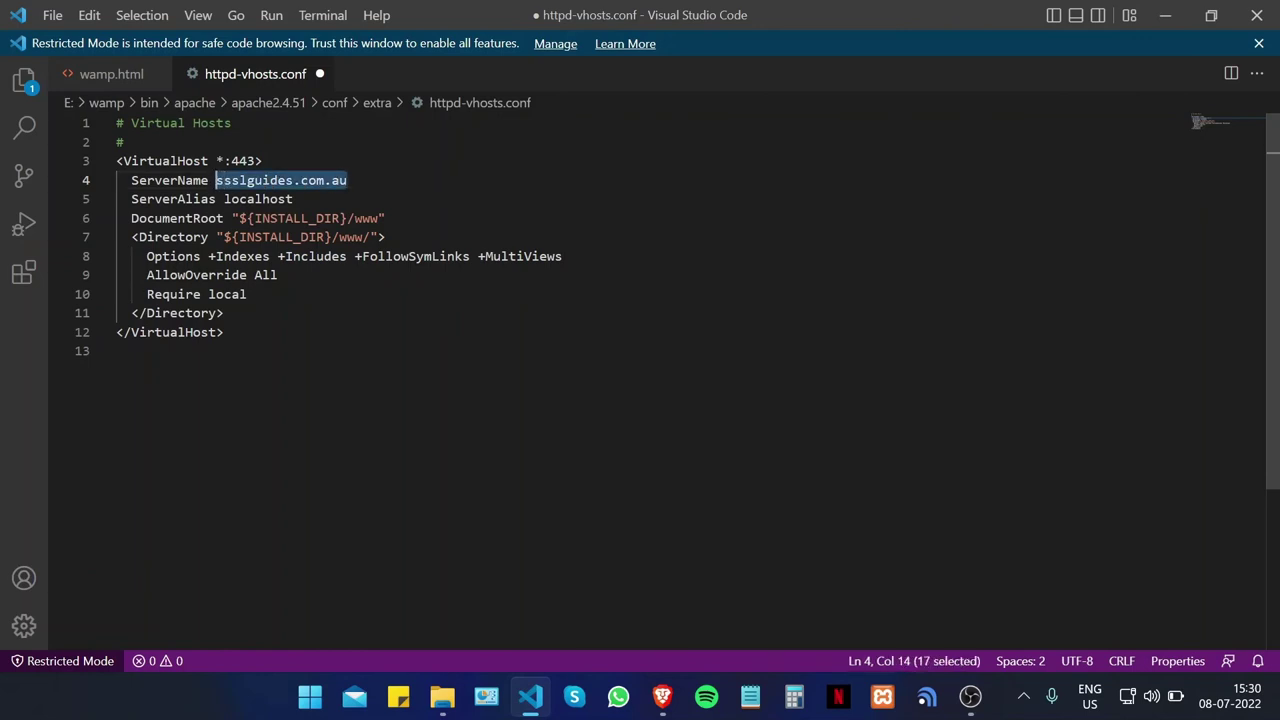
{"action": "double_click", "coordinate": [258, 199]}
{"action": "type", "text": "w"}
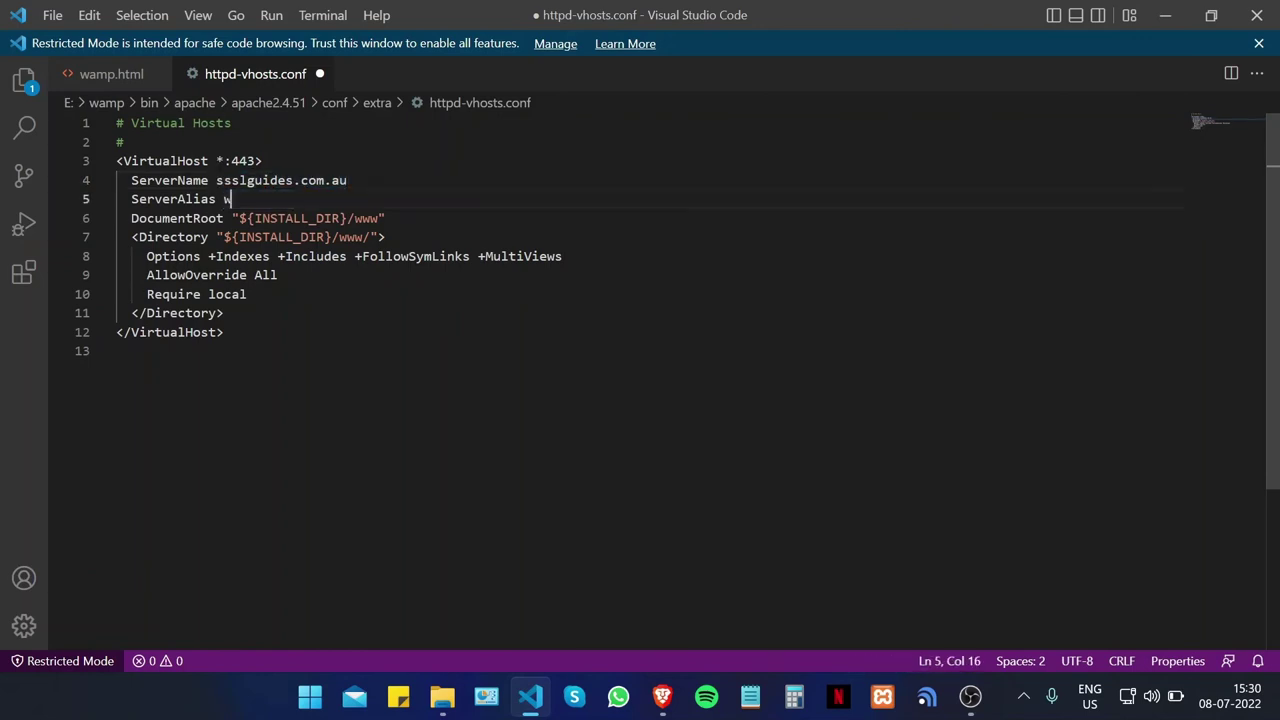
{"action": "type", "text": "ww."}
{"action": "key", "text": "ctrl+v"}
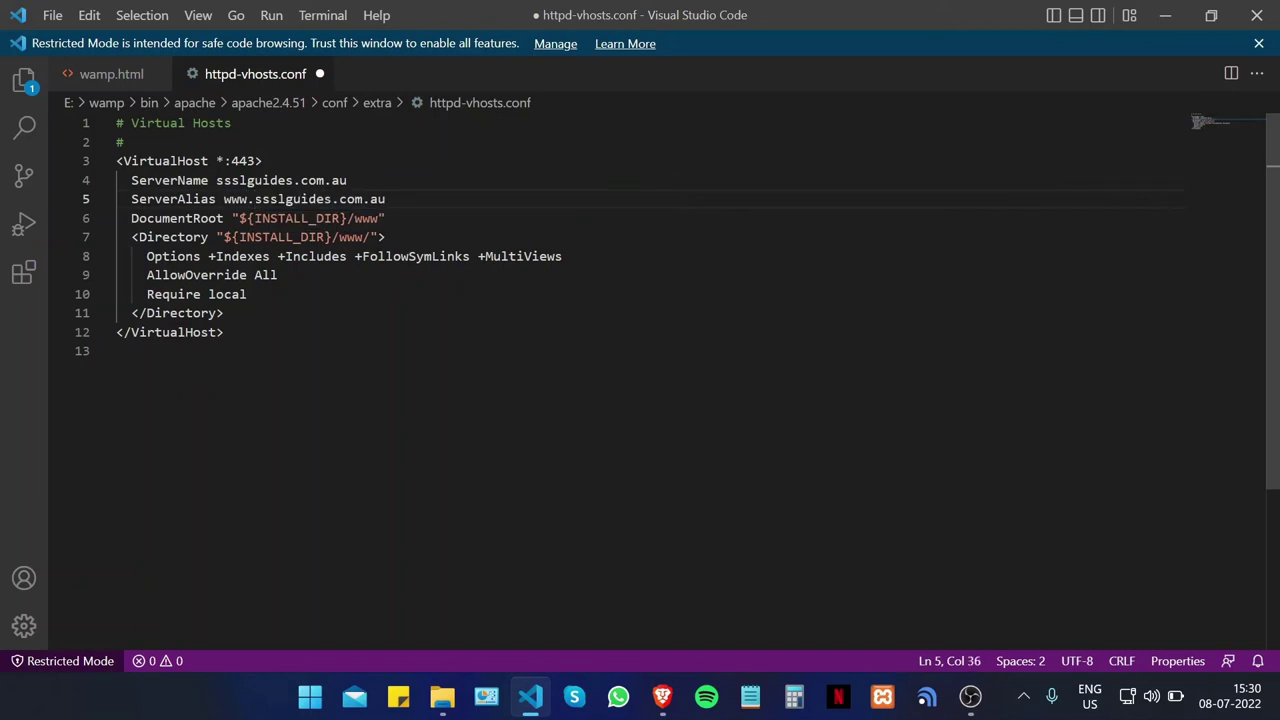
Step: Remove the extra 's' typo from ServerName and ServerAlias, then return to wamp.html
{"action": "left_click", "coordinate": [224, 180]}
{"action": "key", "text": "BackSpace"}
{"action": "left_click", "coordinate": [262, 199]}
{"action": "key", "text": "BackSpace"}
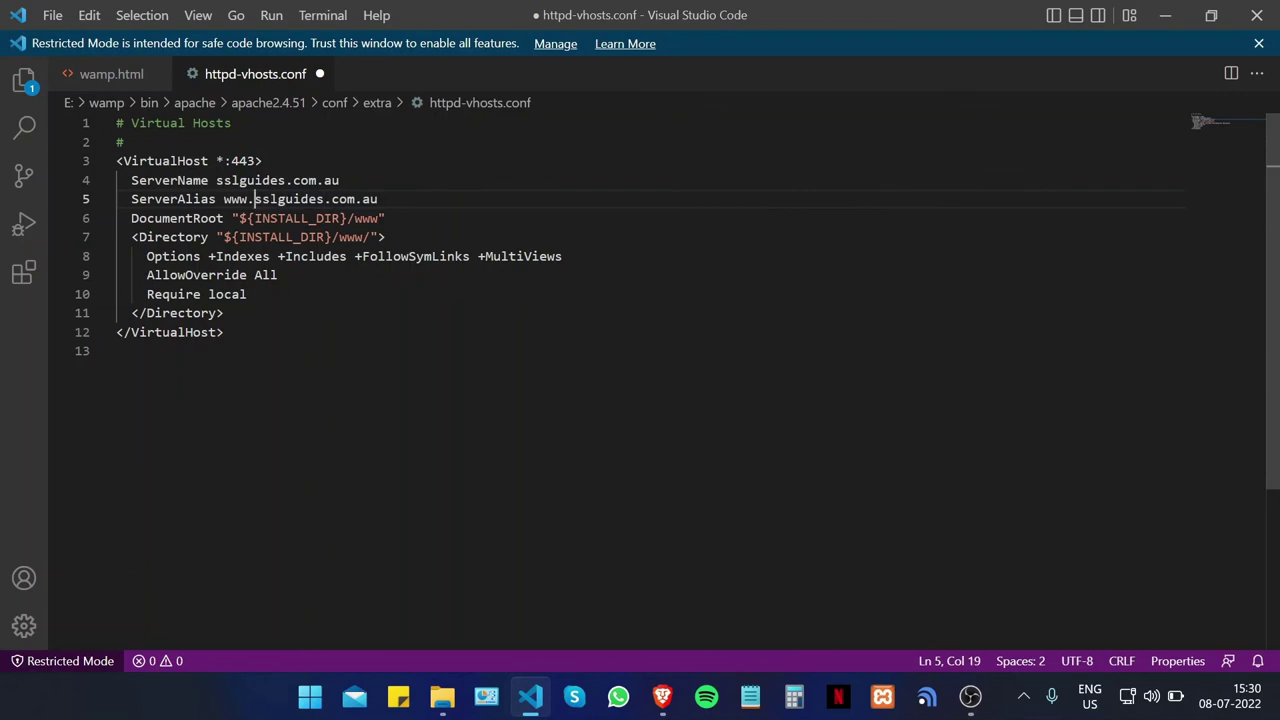
{"action": "left_click", "coordinate": [134, 75]}
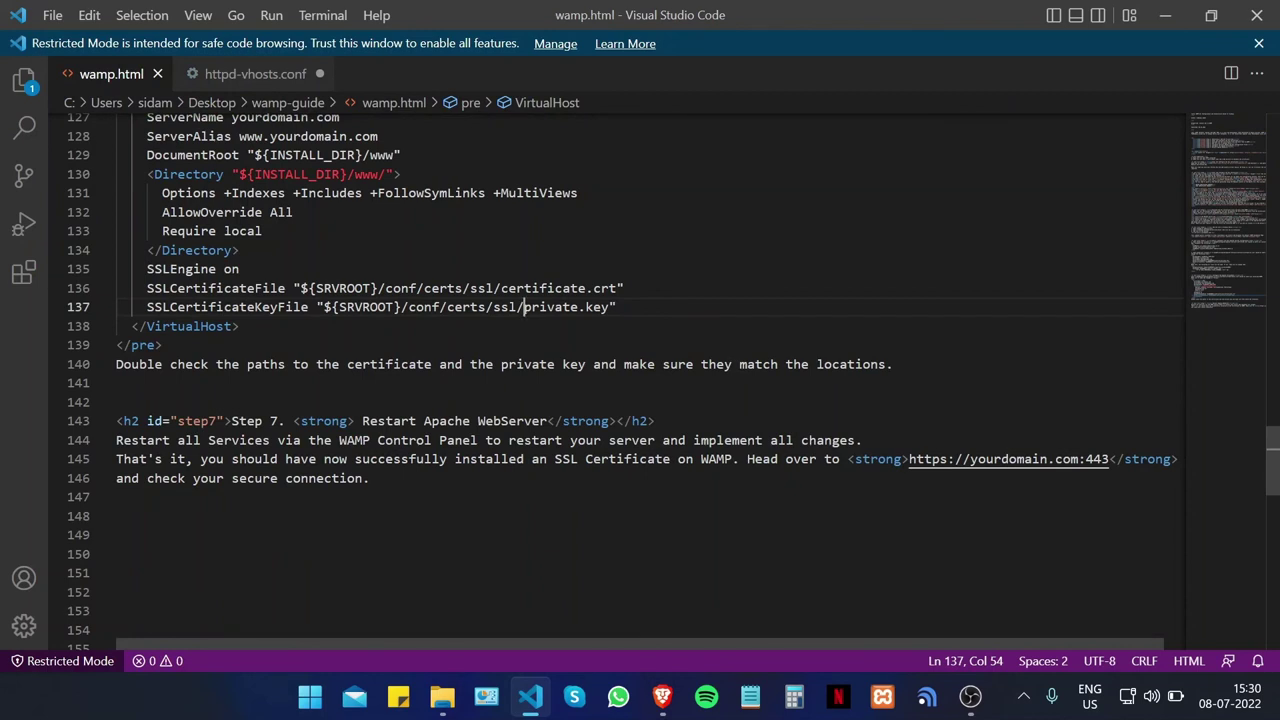
Step: Copy the three SSL directive lines from the wamp.html guide
{"action": "left_click_drag", "start_coordinate": [238, 326], "coordinate": [618, 307]}
{"action": "key", "text": "ctrl+c"}
{"action": "left_click", "coordinate": [193, 269]}
{"action": "right_click", "coordinate": [205, 272]}
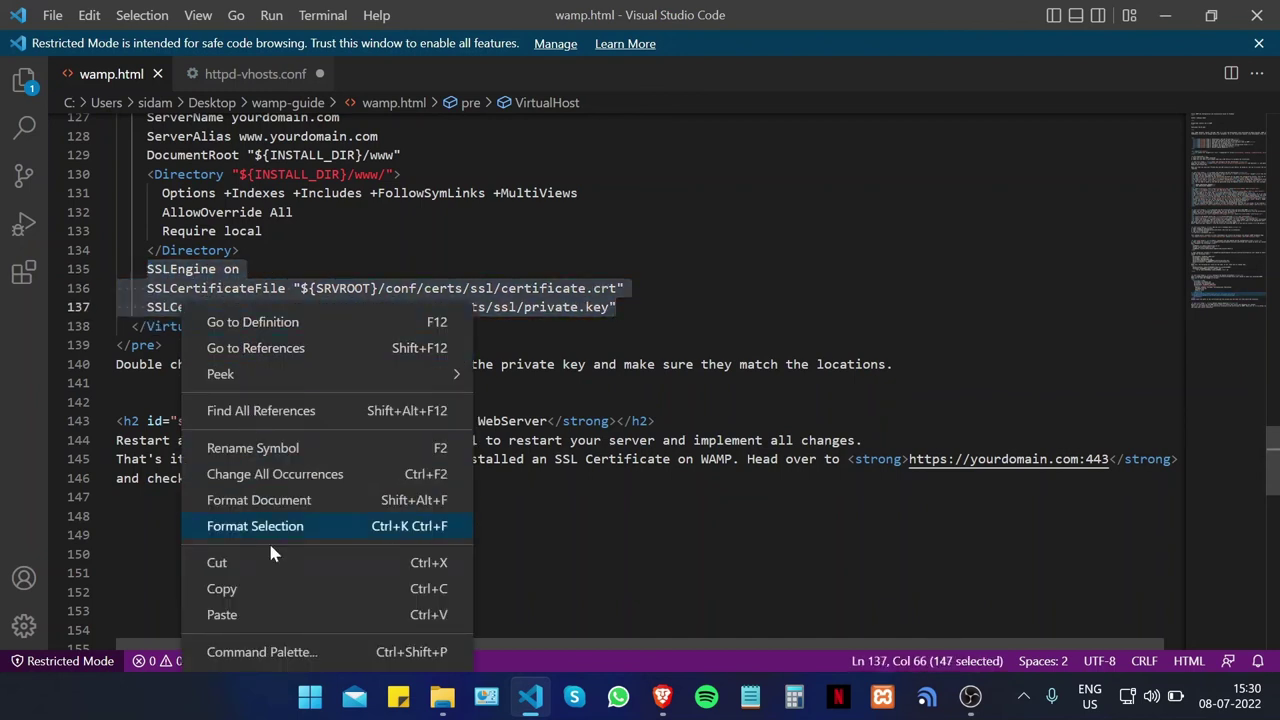
{"action": "left_click", "coordinate": [230, 586]}
Step: Paste SSLEngine on and the certificate and key lines after </Directory> in httpd-vhosts.conf
{"action": "left_click", "coordinate": [248, 76]}
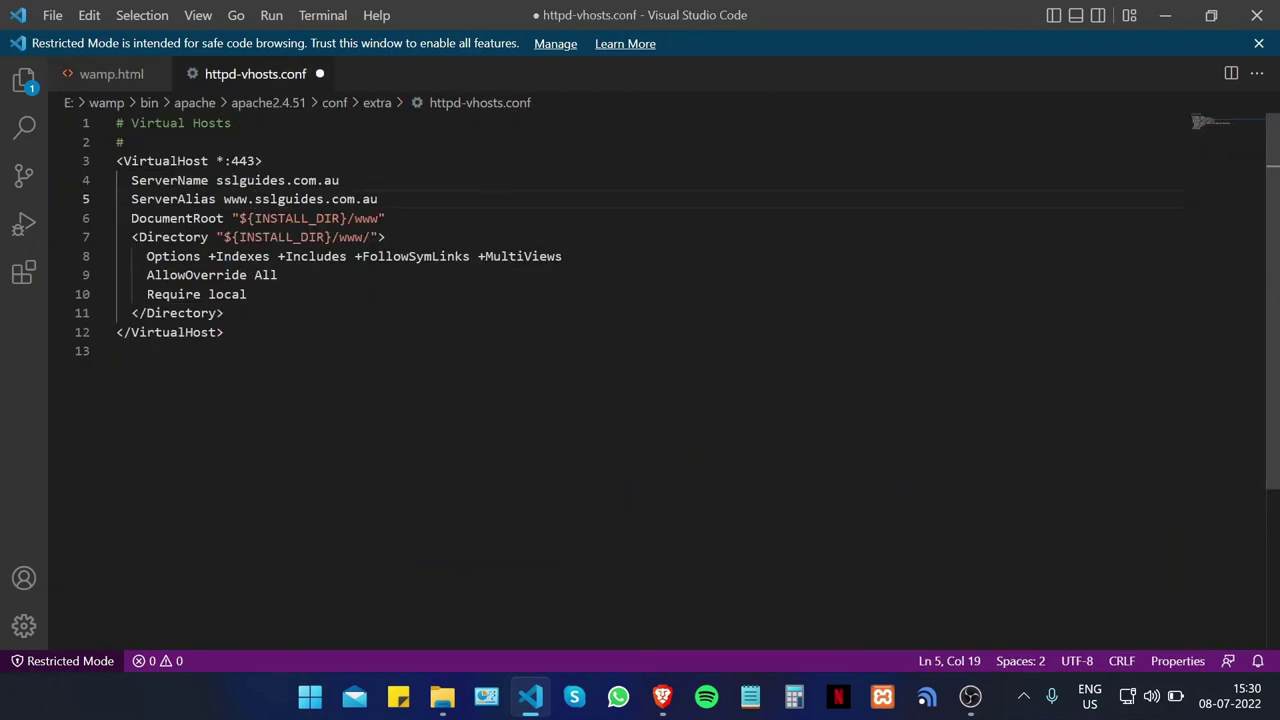
{"action": "left_click", "coordinate": [106, 74]}
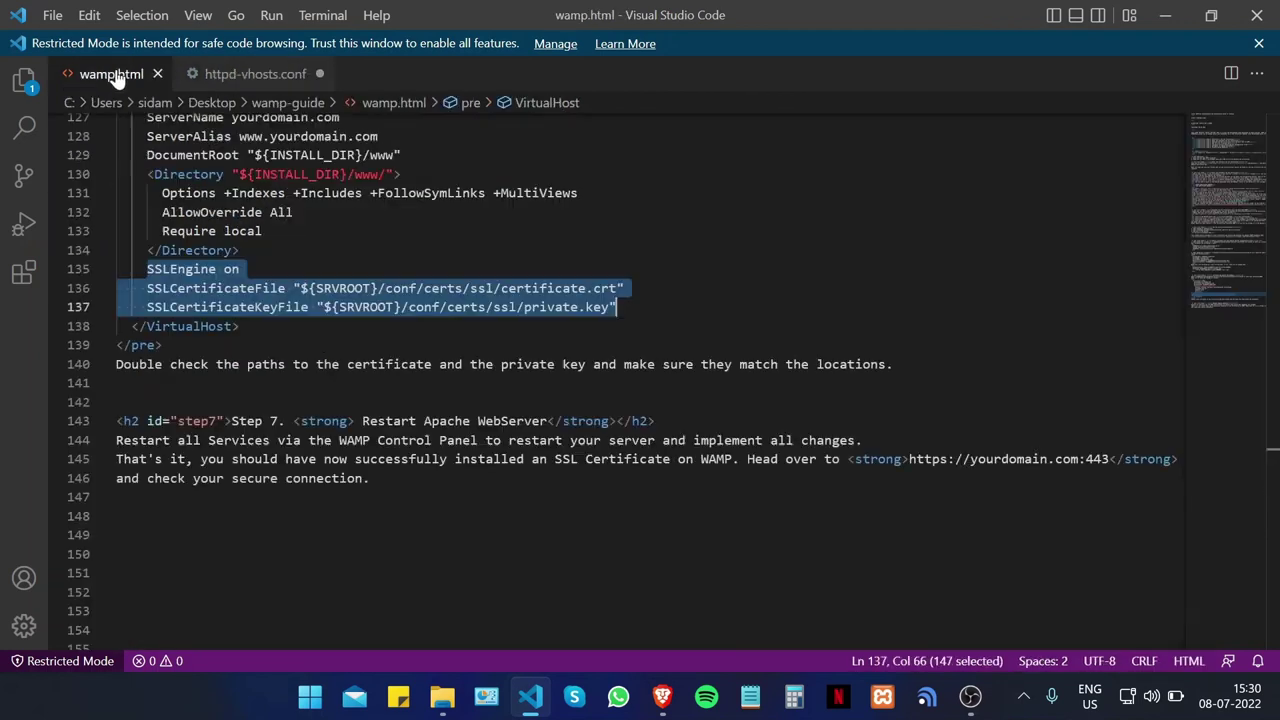
{"action": "left_click", "coordinate": [205, 78]}
{"action": "left_click", "coordinate": [248, 294]}
{"action": "left_click", "coordinate": [225, 313]}
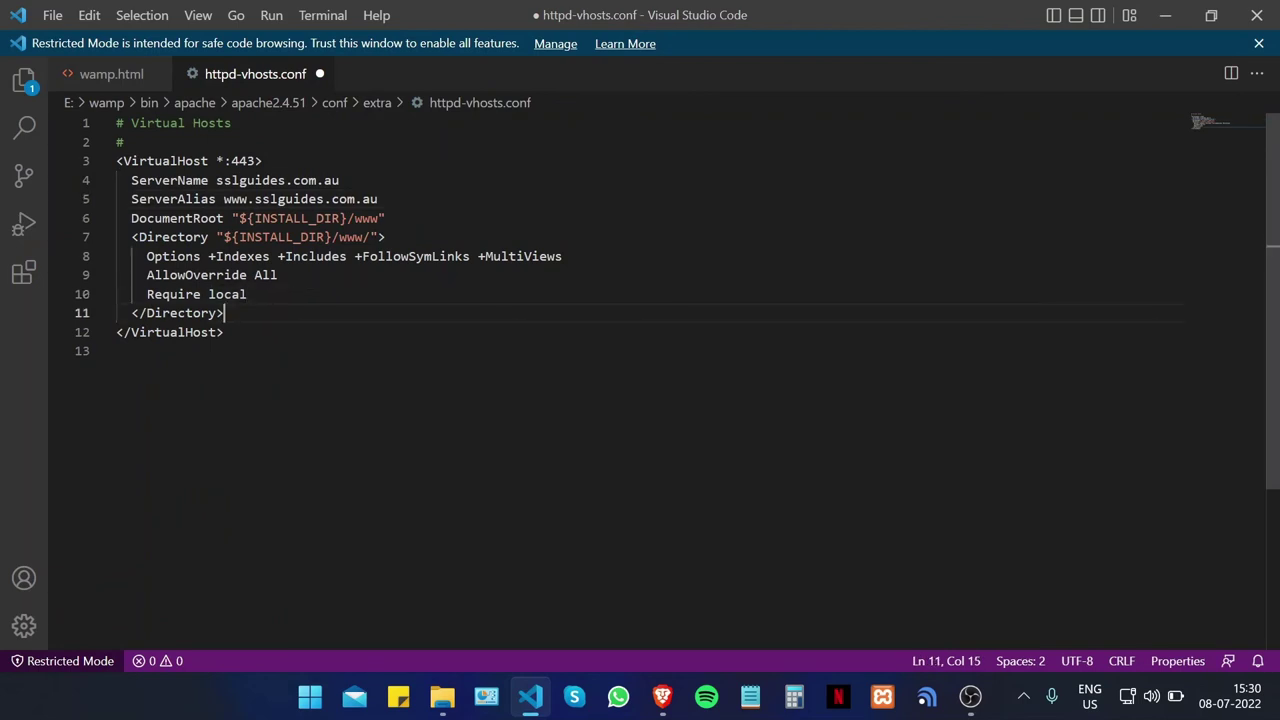
{"action": "key", "text": "Return"}
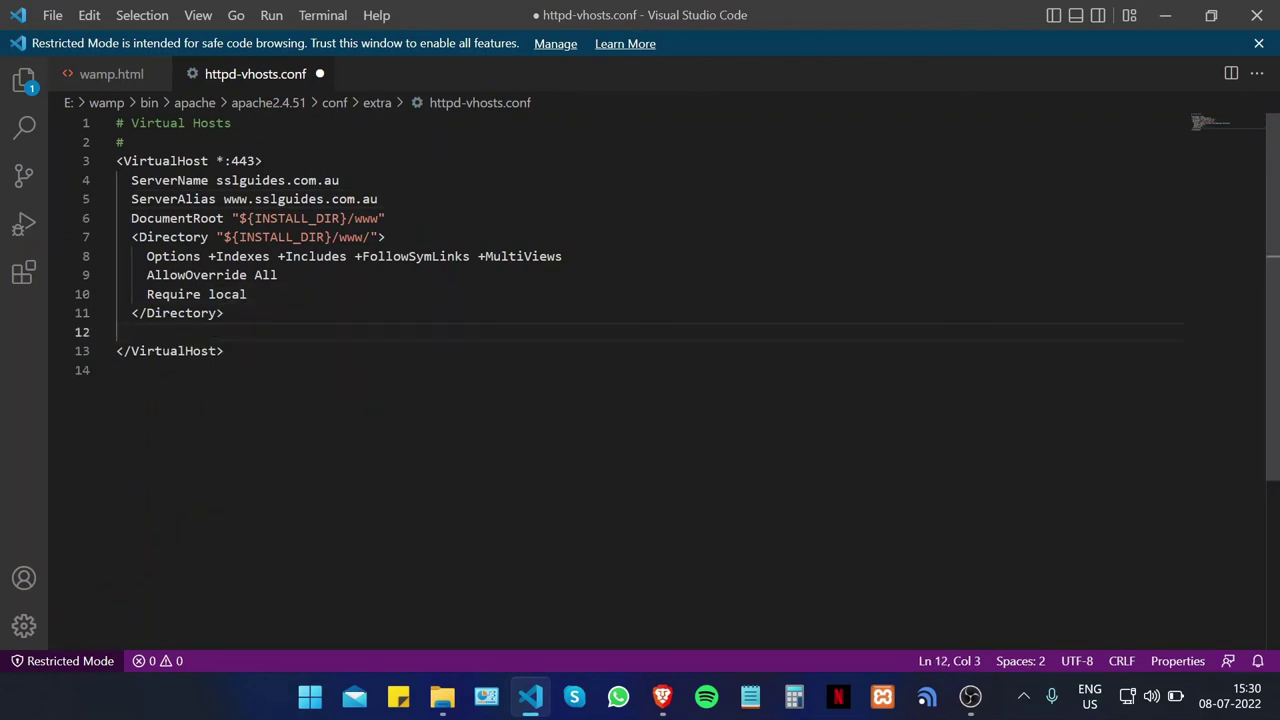
{"action": "right_click", "coordinate": [172, 340]}
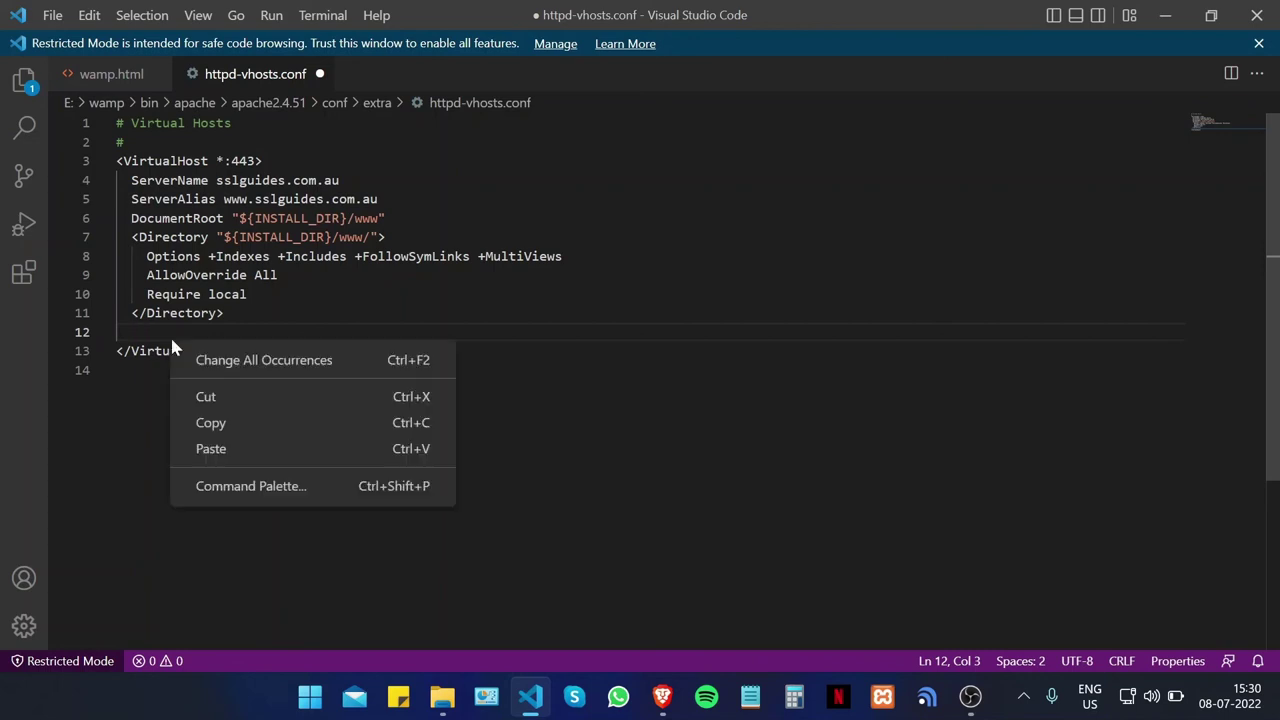
{"action": "left_click", "coordinate": [243, 446]}
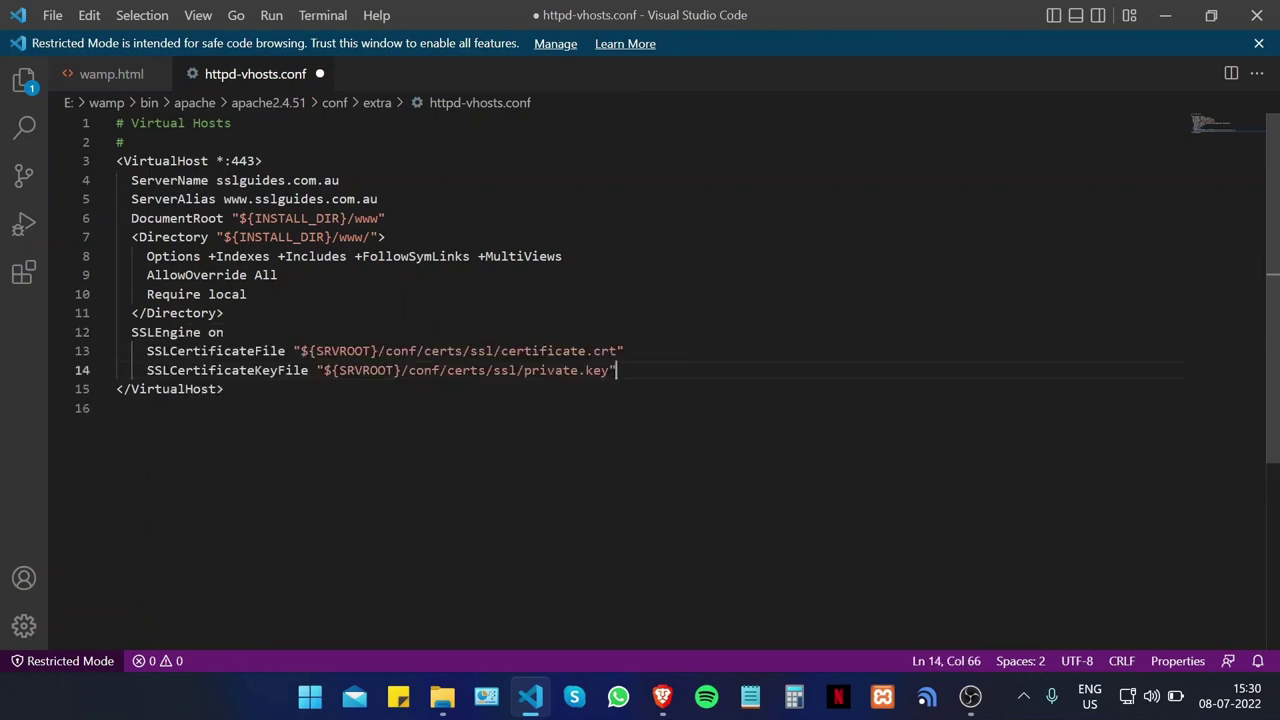
Step: Fix the indentation of the SSL certificate lines and save httpd-vhosts.conf
{"action": "left_click", "coordinate": [150, 351]}
{"action": "key", "text": "BackSpace"}
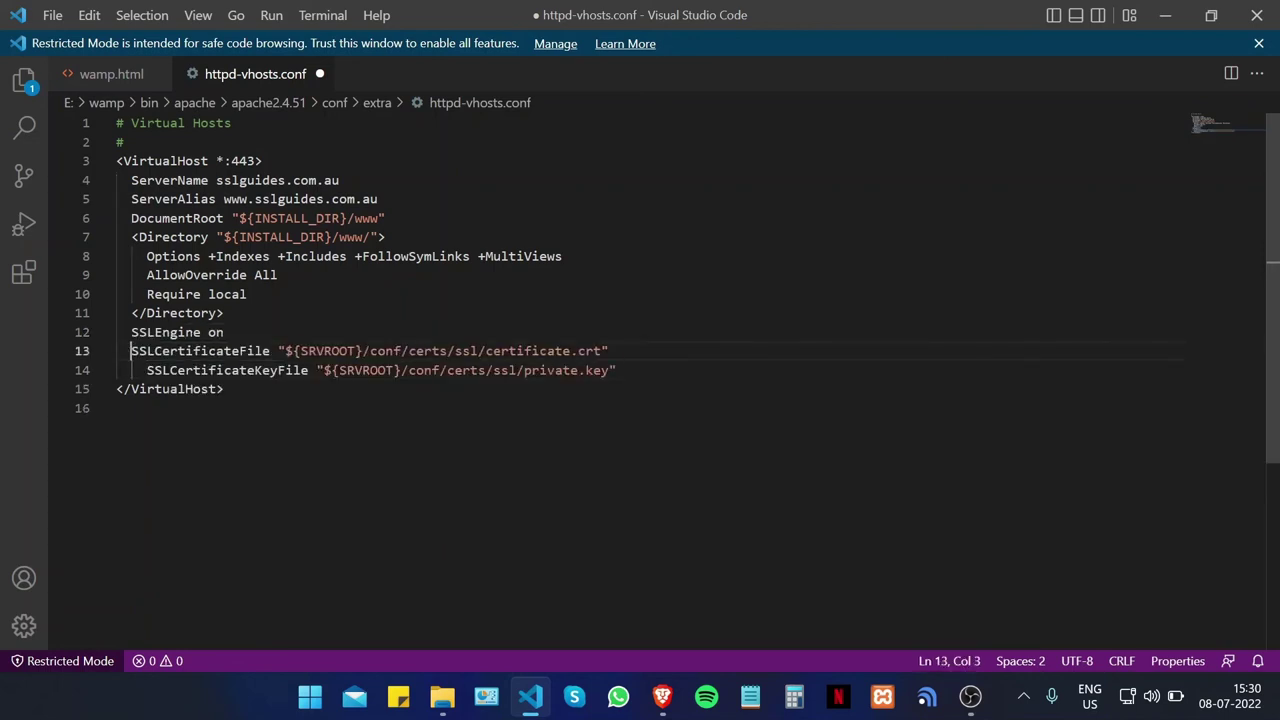
{"action": "left_click", "coordinate": [147, 370]}
{"action": "key", "text": "BackSpace"}
{"action": "left_click_drag", "start_coordinate": [226, 389], "coordinate": [431, 370]}
{"action": "left_click", "coordinate": [610, 351]}
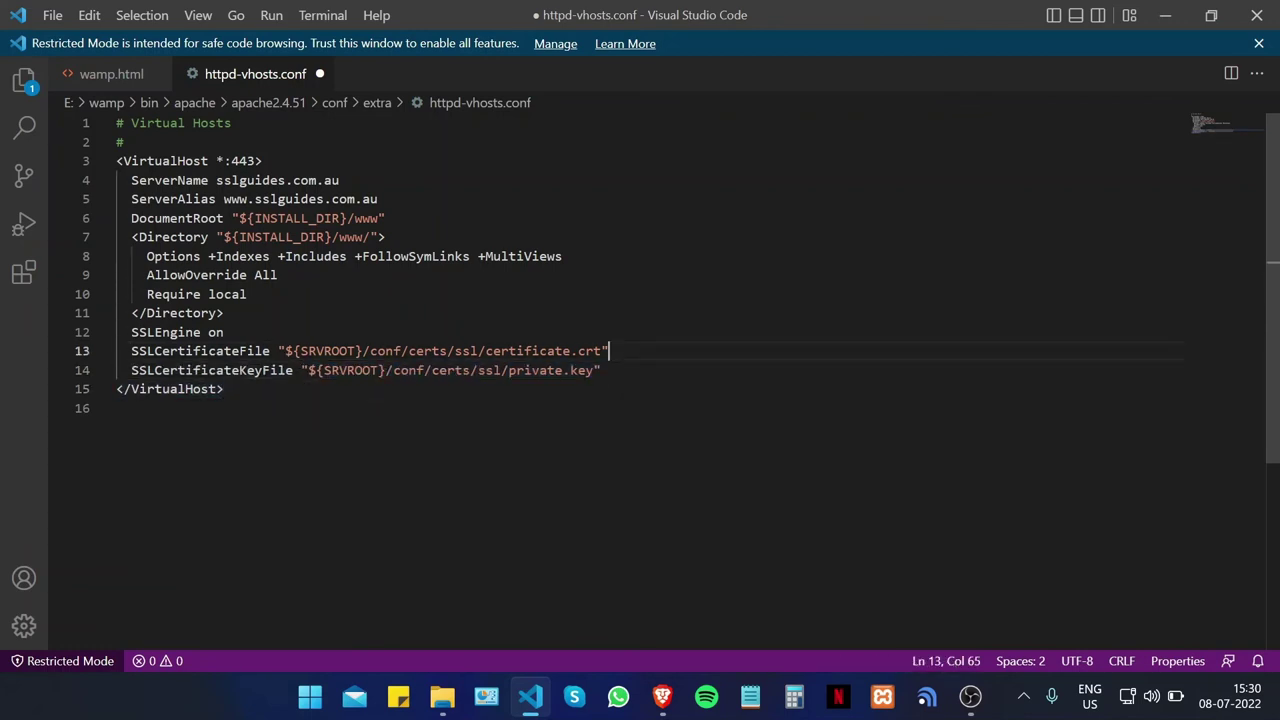
{"action": "left_click", "coordinate": [116, 408]}
{"action": "key", "text": "ctrl+s"}
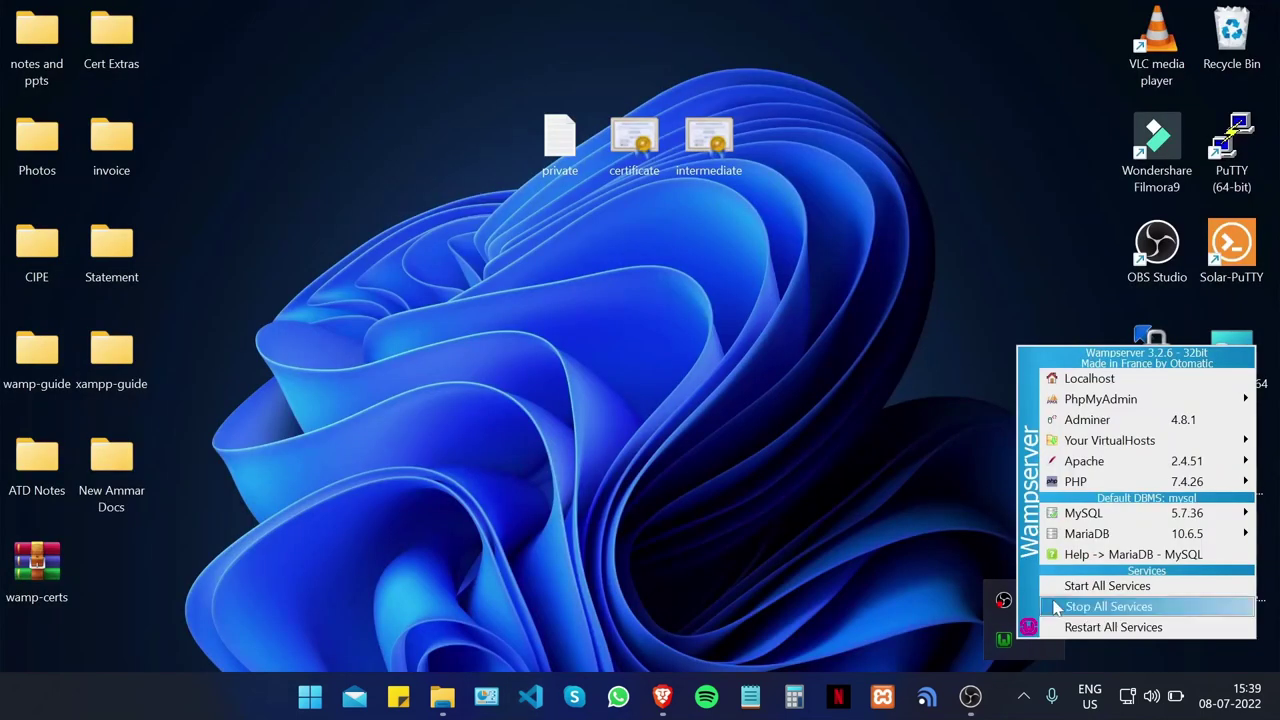
Step: Restart all WampServer services and bring up the Brave browser
{"action": "left_click", "coordinate": [1063, 627]}
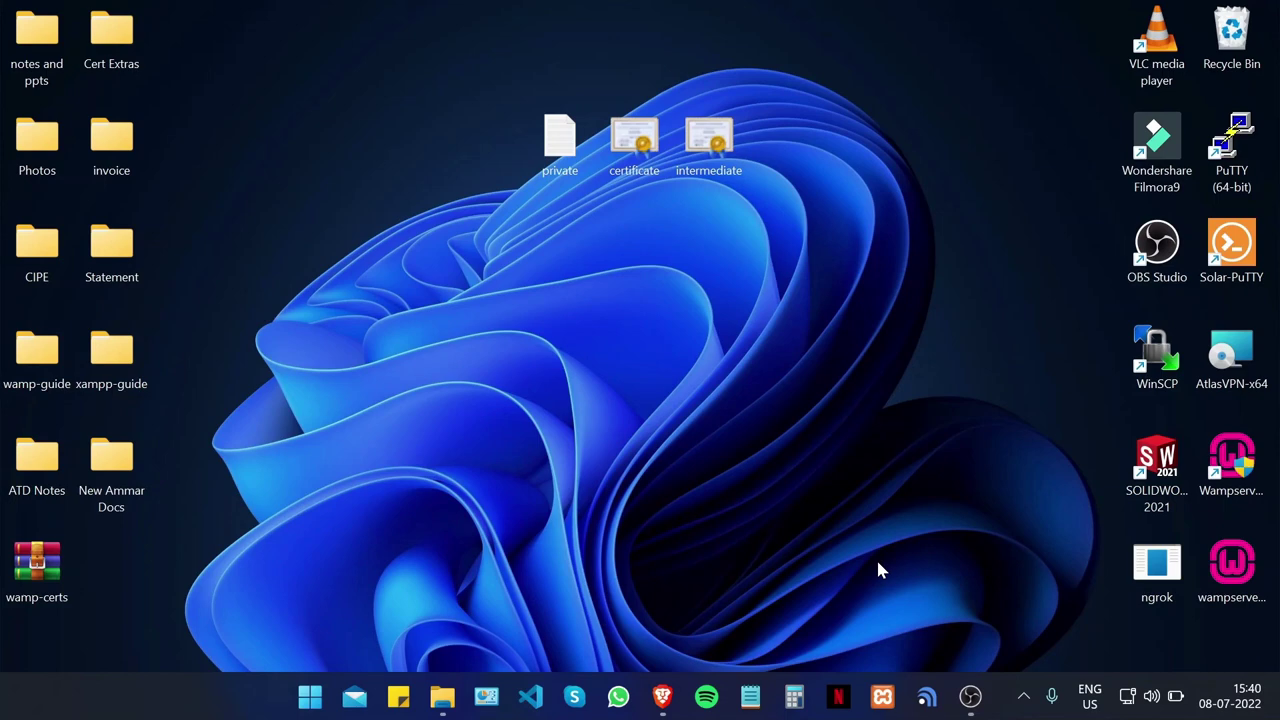
{"action": "left_click", "coordinate": [662, 696]}
{"action": "left_click", "coordinate": [737, 15]}
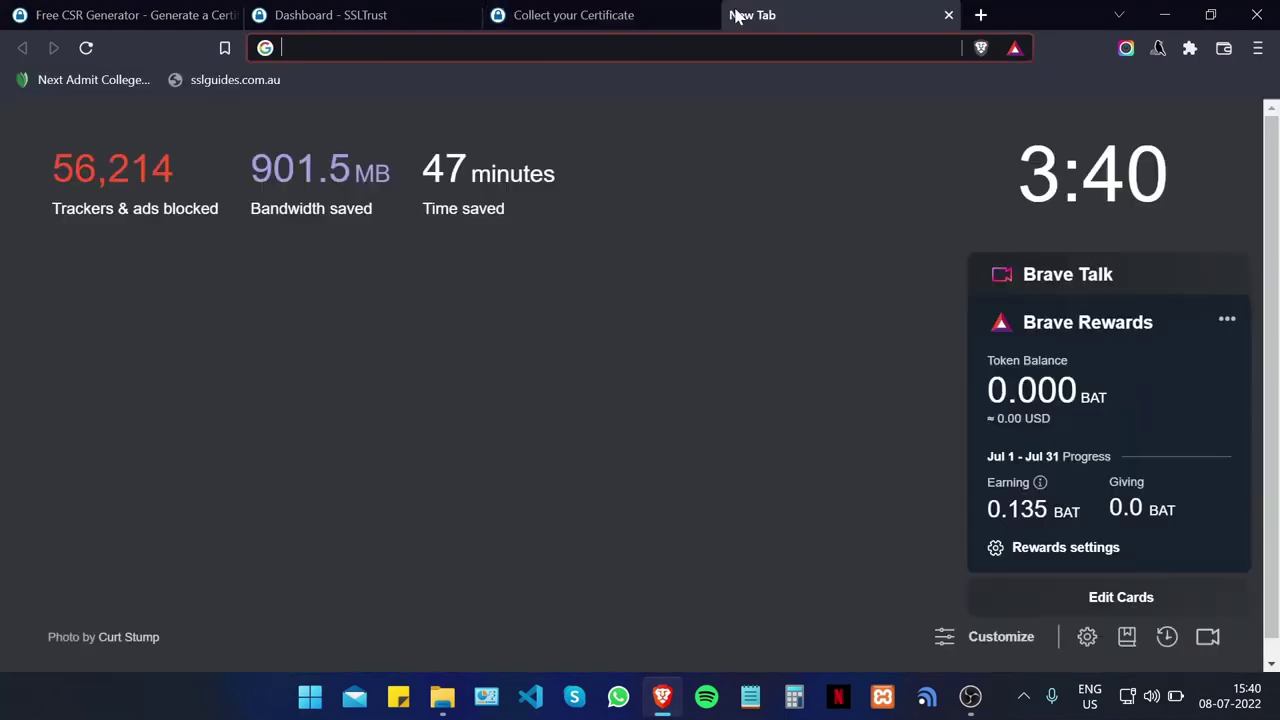
{"action": "type", "text": "https://sslguid"}
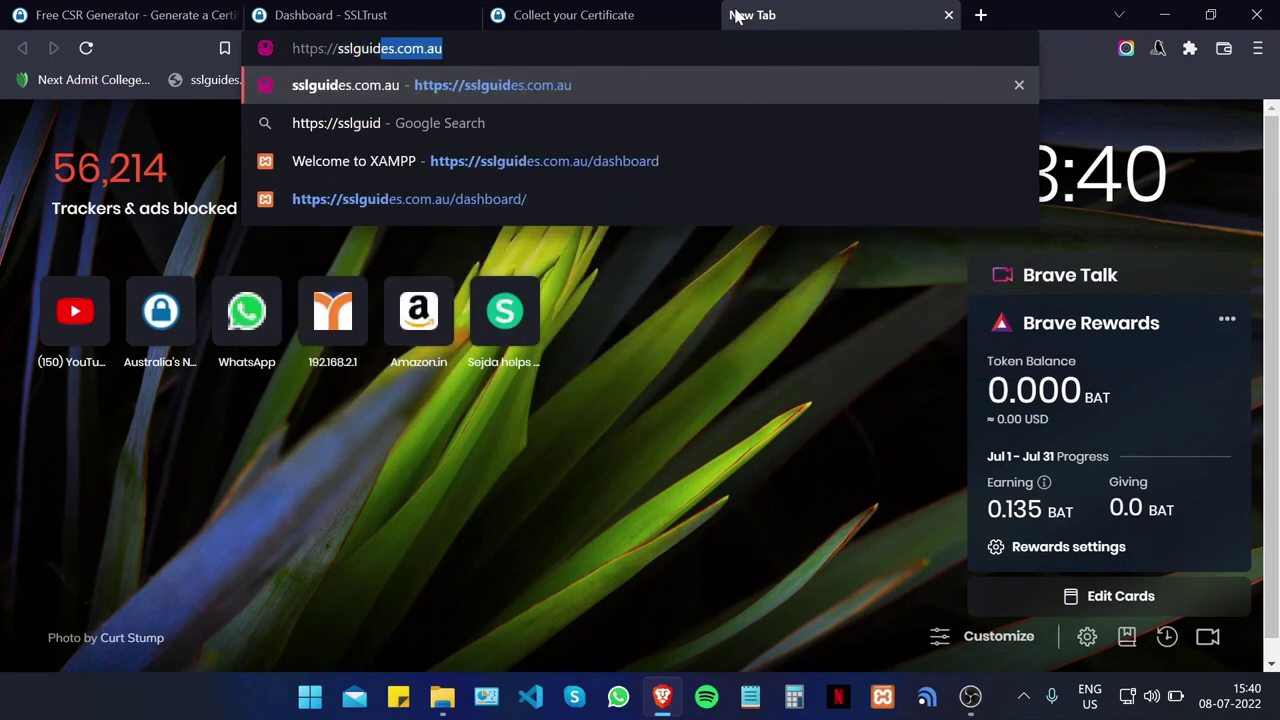
{"action": "key", "text": "Return"}
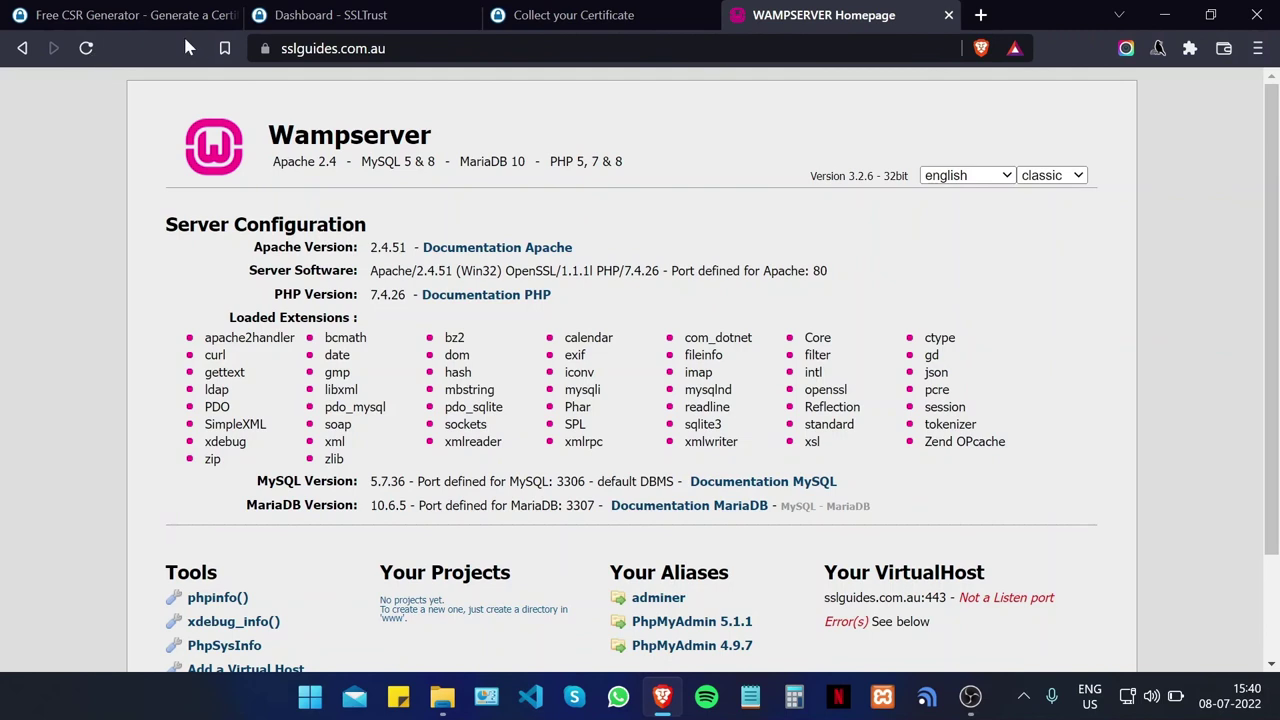
Step: Confirm the connection is secure and the Sectigo certificate for sslguides.com.au is valid
{"action": "left_click", "coordinate": [265, 48]}
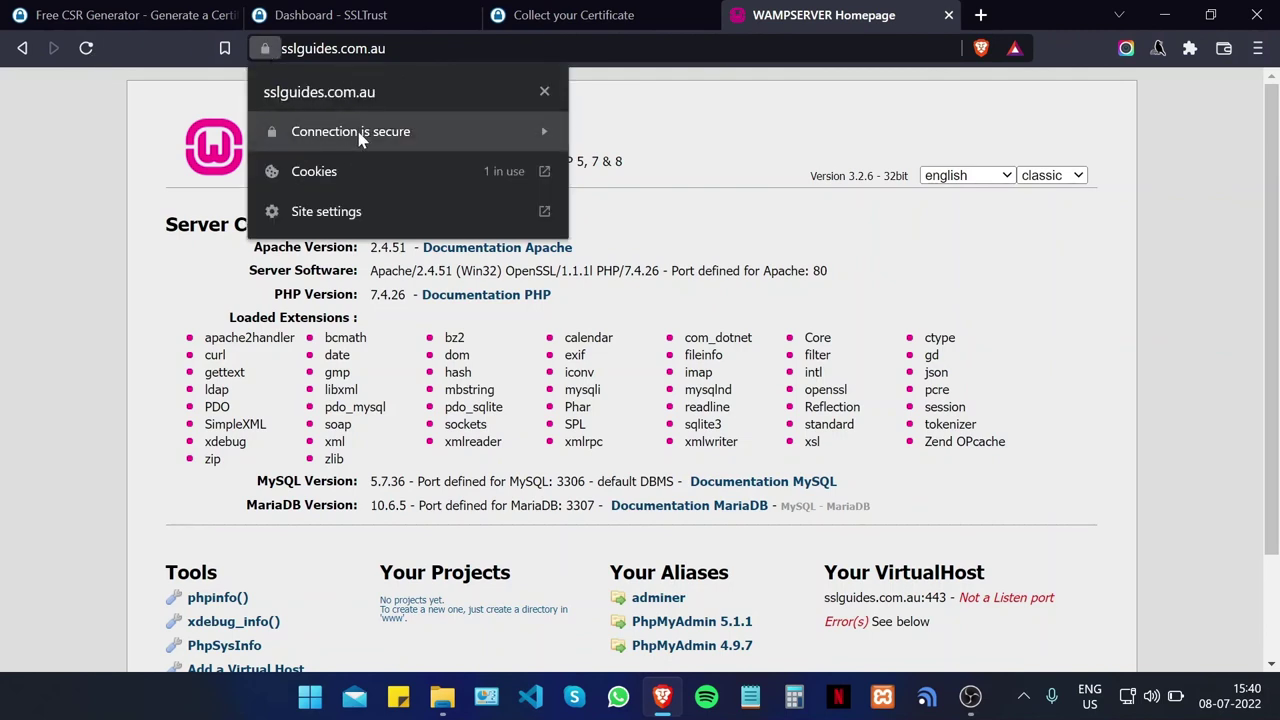
{"action": "left_click", "coordinate": [408, 131]}
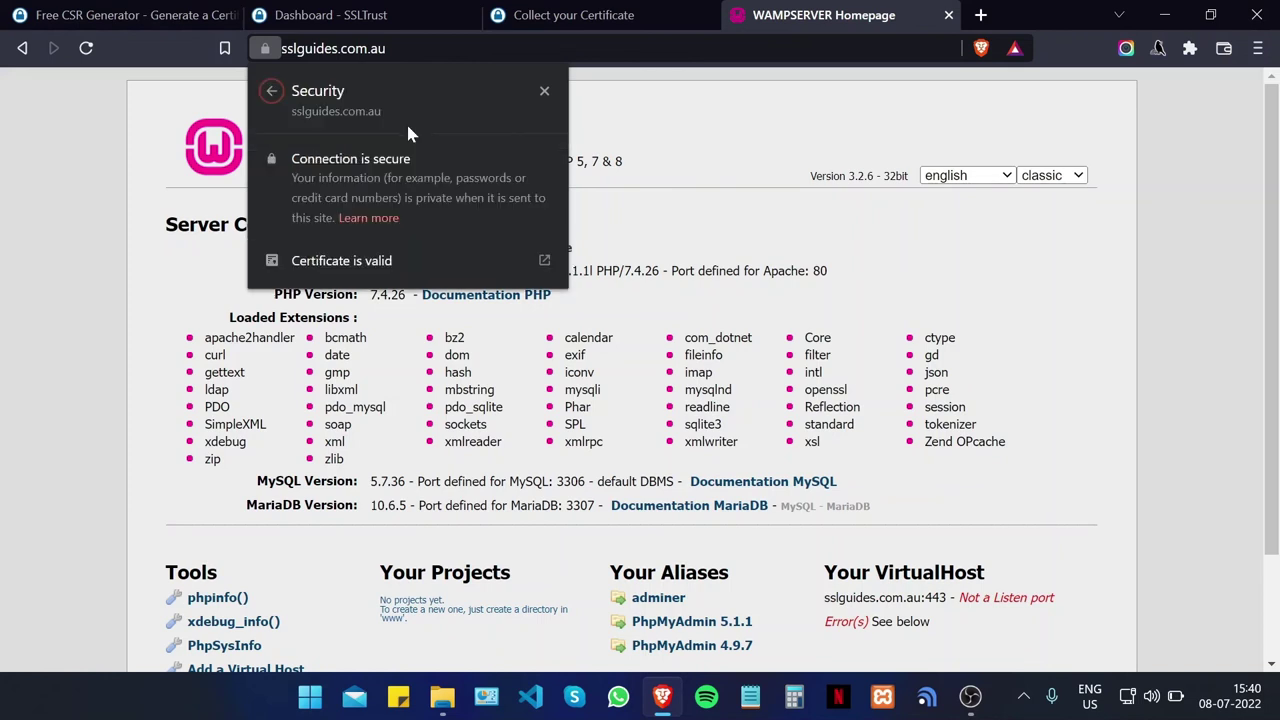
{"action": "left_click", "coordinate": [418, 262]}
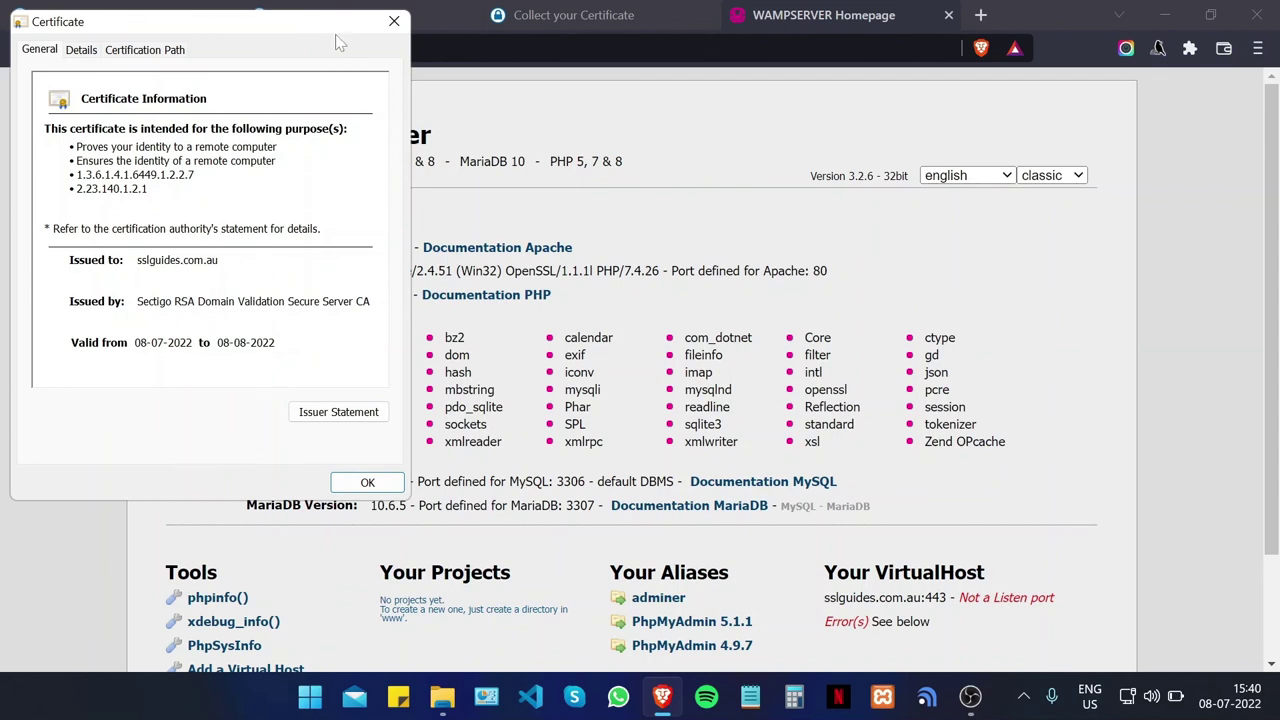
{"action": "left_click", "coordinate": [394, 21]}
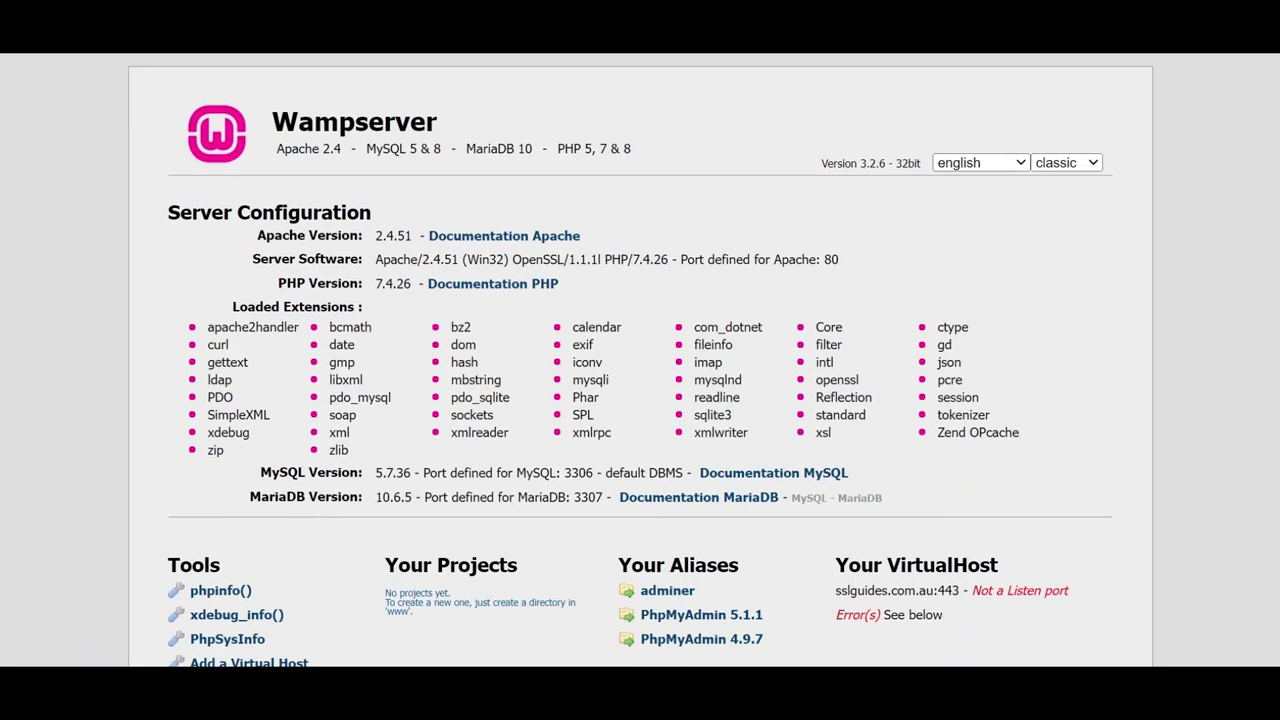